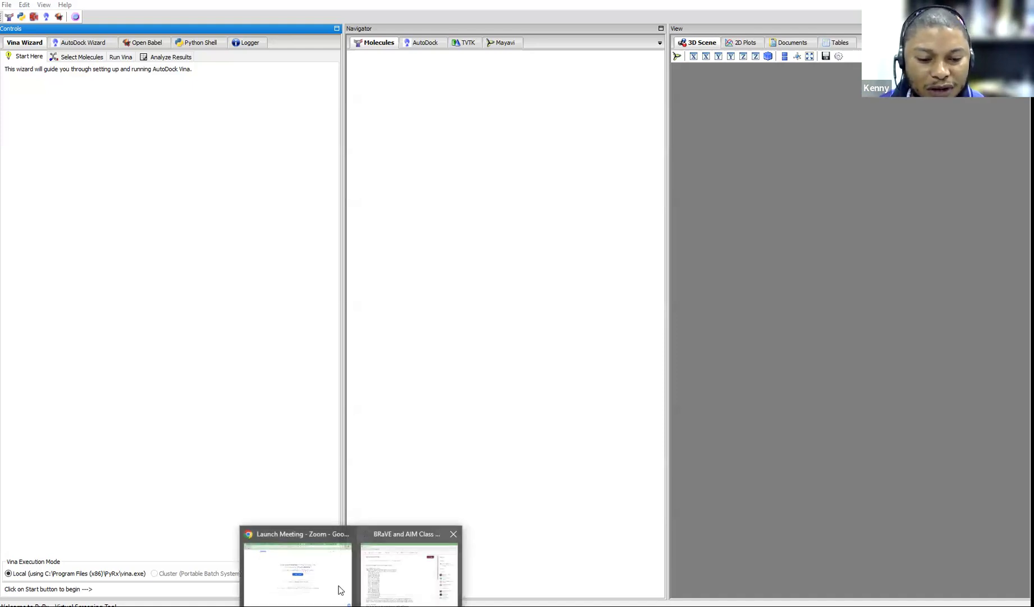
Google 'download Pyrx' and open the 'Downloads - PyRx - SourceForge' result
{"action": "left_click", "coordinate": [335, 587]}
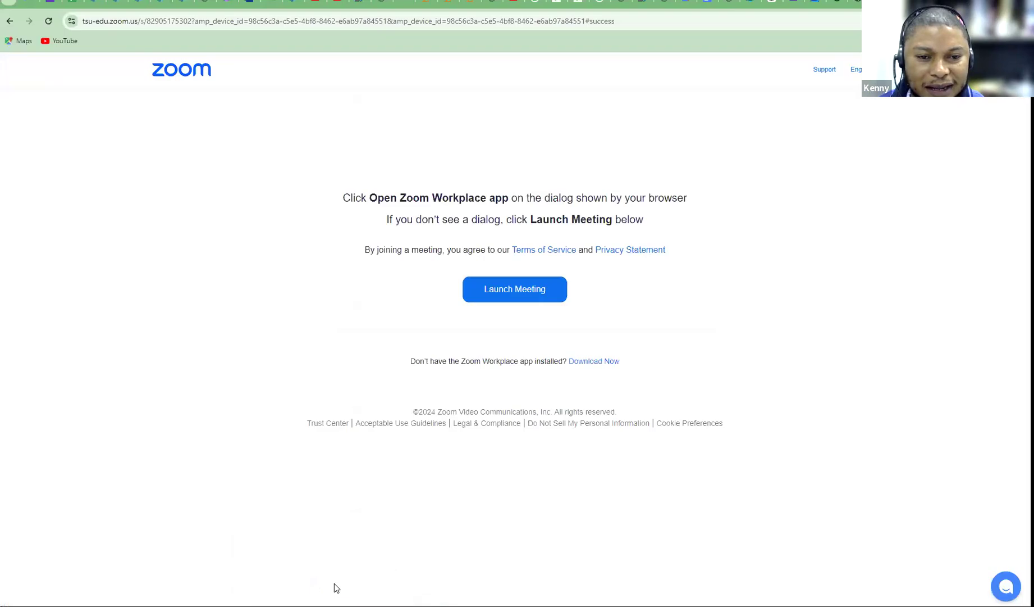
{"action": "left_click", "coordinate": [797, 23]}
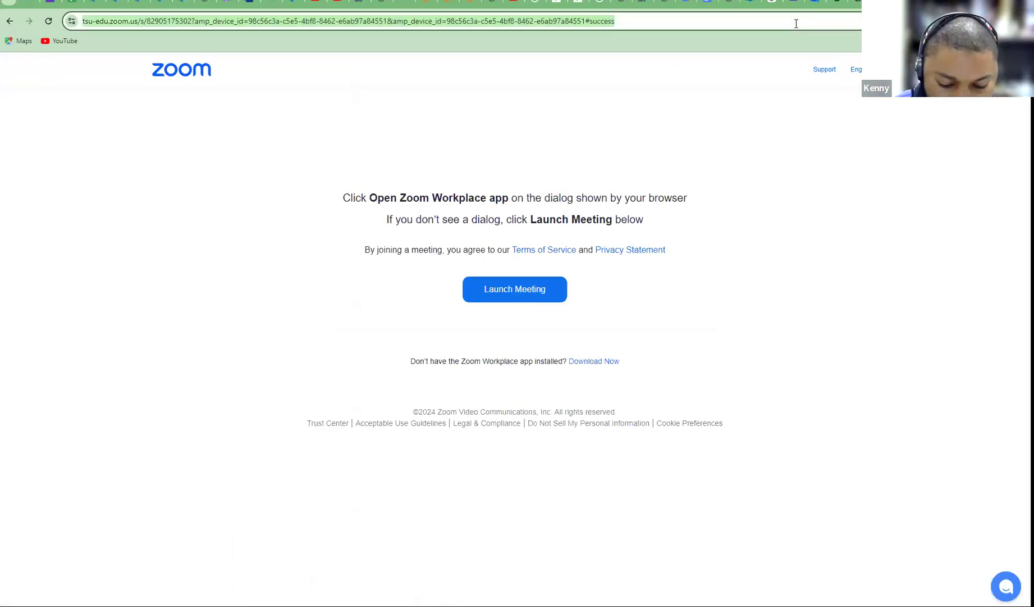
{"action": "type", "text": "down"}
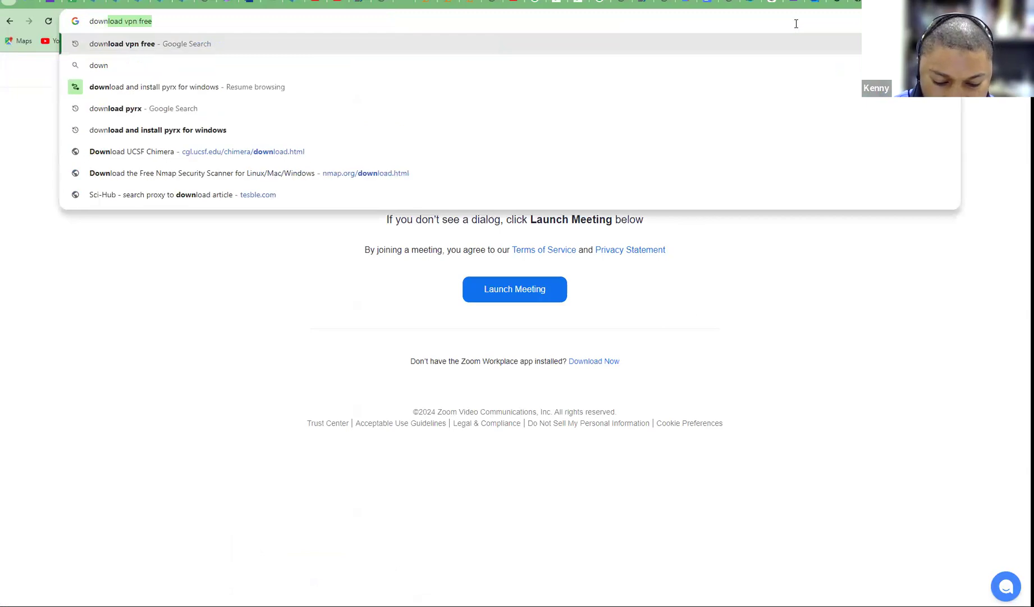
{"action": "type", "text": "load P"}
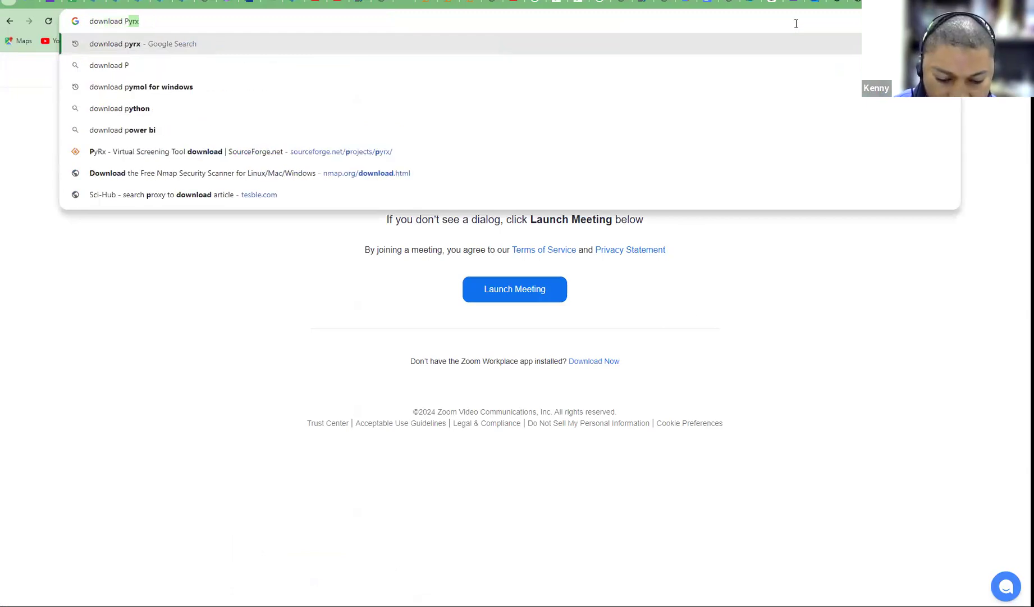
{"action": "type", "text": "yrx"}
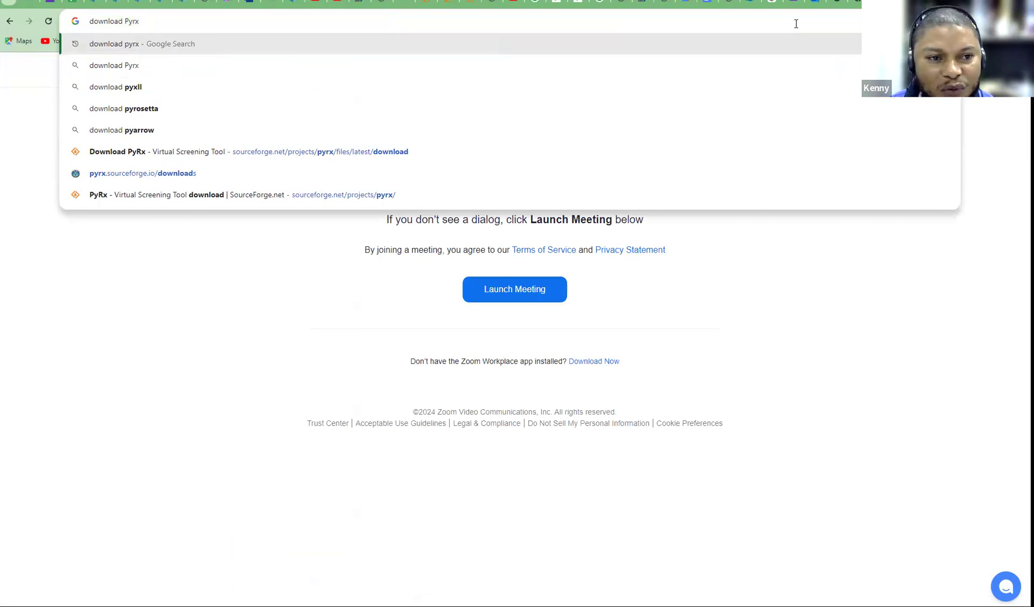
{"action": "key", "text": "Return"}
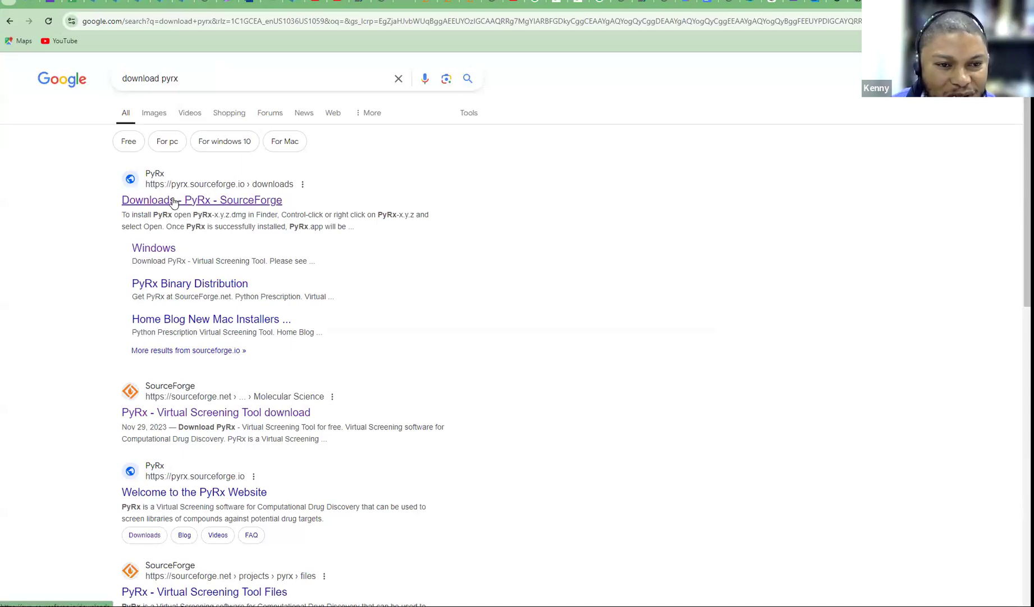
{"action": "left_click", "coordinate": [173, 200]}
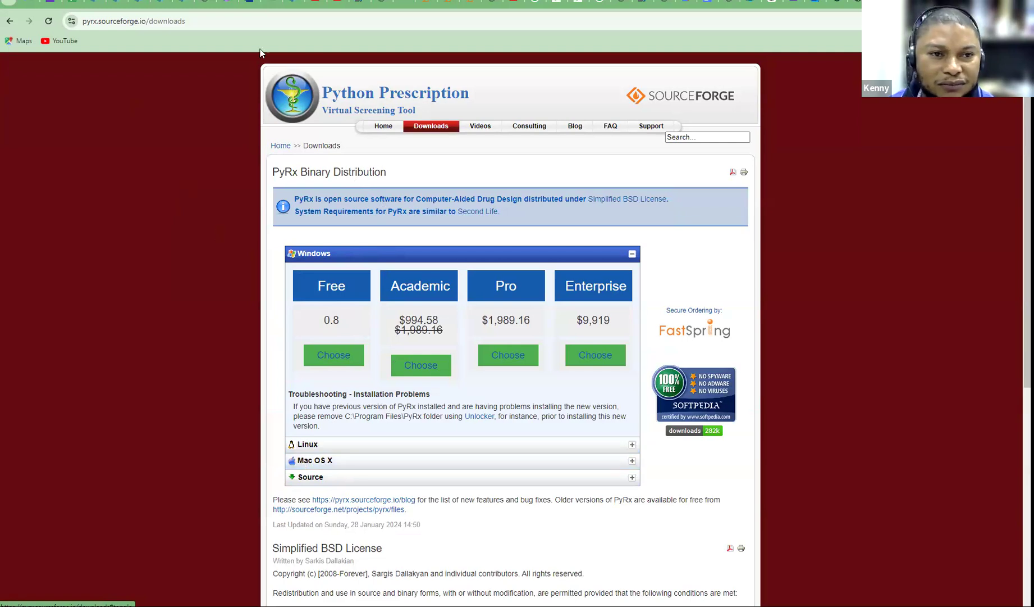
{"action": "left_click", "coordinate": [430, 605]}
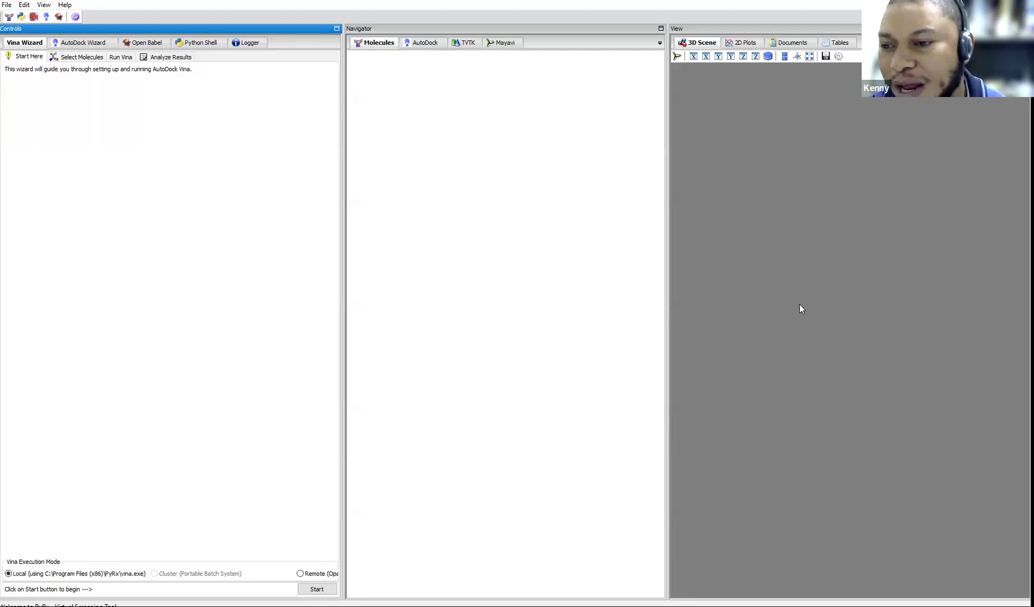
Bring back the Chrome window showing the PyRx downloads page on pyrx.sourceforge.io
{"action": "left_click", "coordinate": [351, 606]}
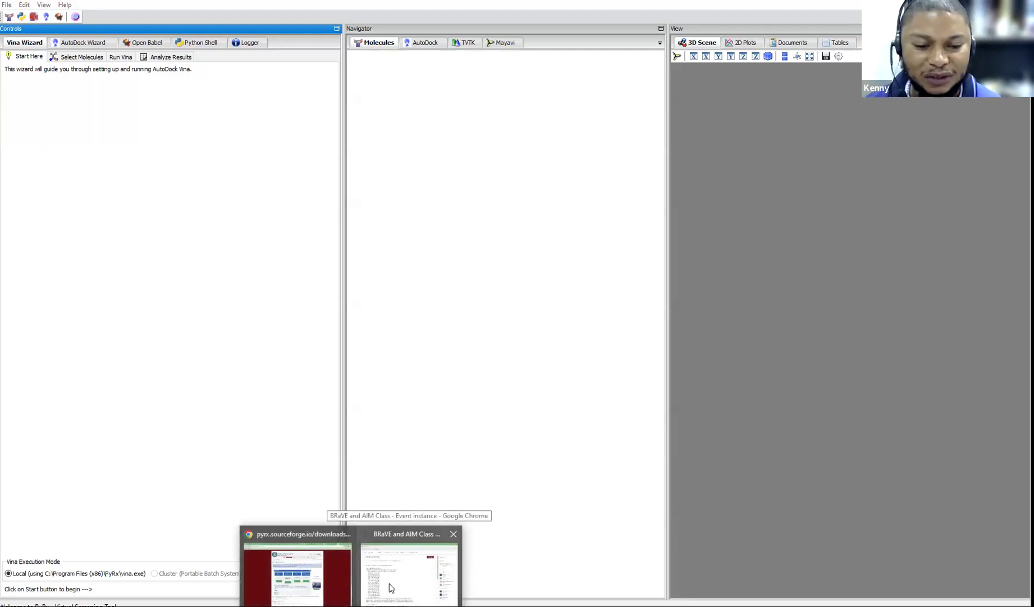
{"action": "left_click", "coordinate": [376, 575]}
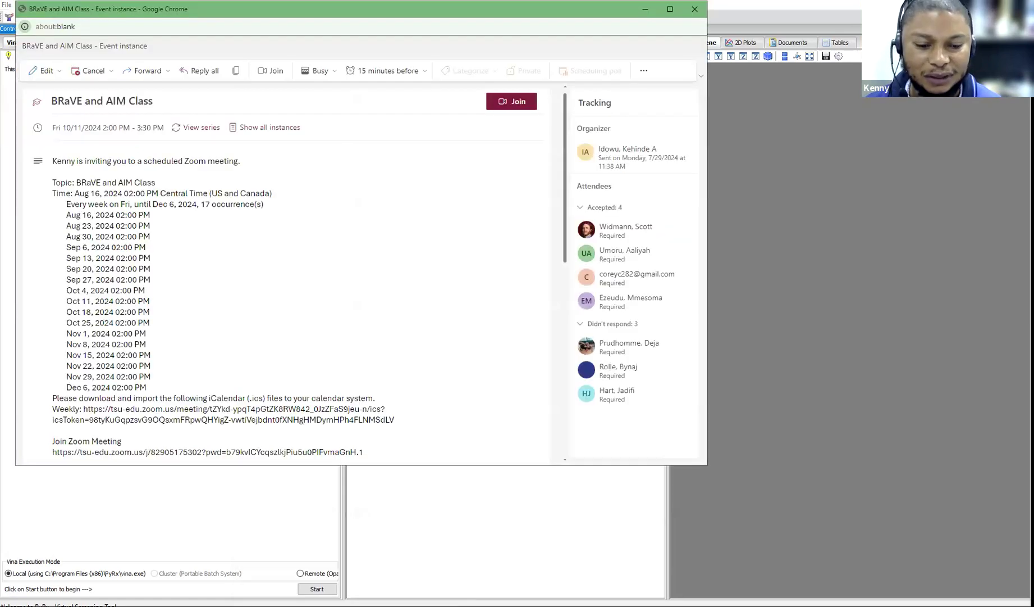
{"action": "mouse_move", "coordinate": [351, 604]}
{"action": "left_click", "coordinate": [326, 579]}
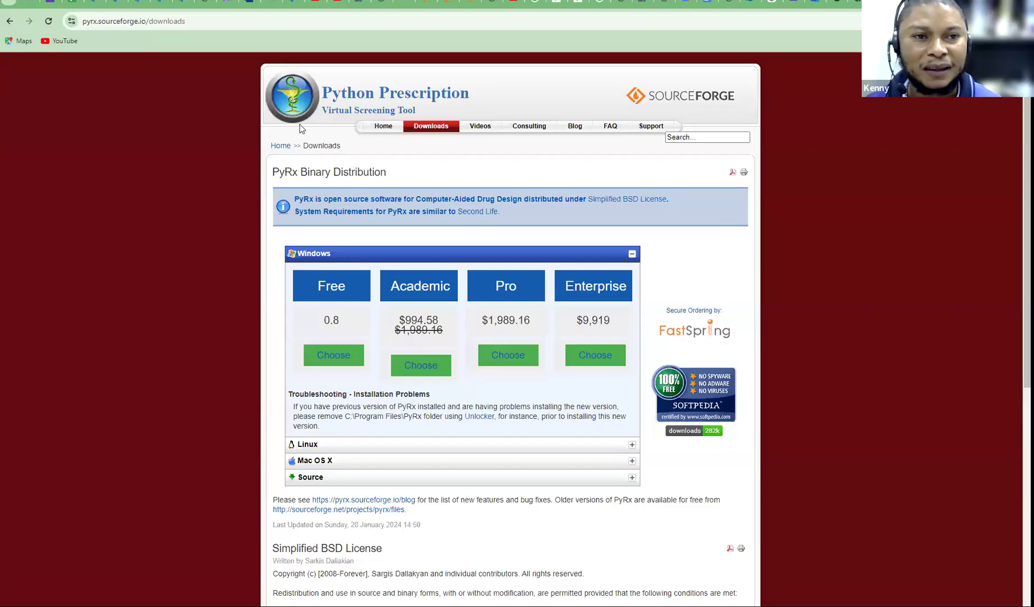
{"action": "left_click", "coordinate": [237, 18]}
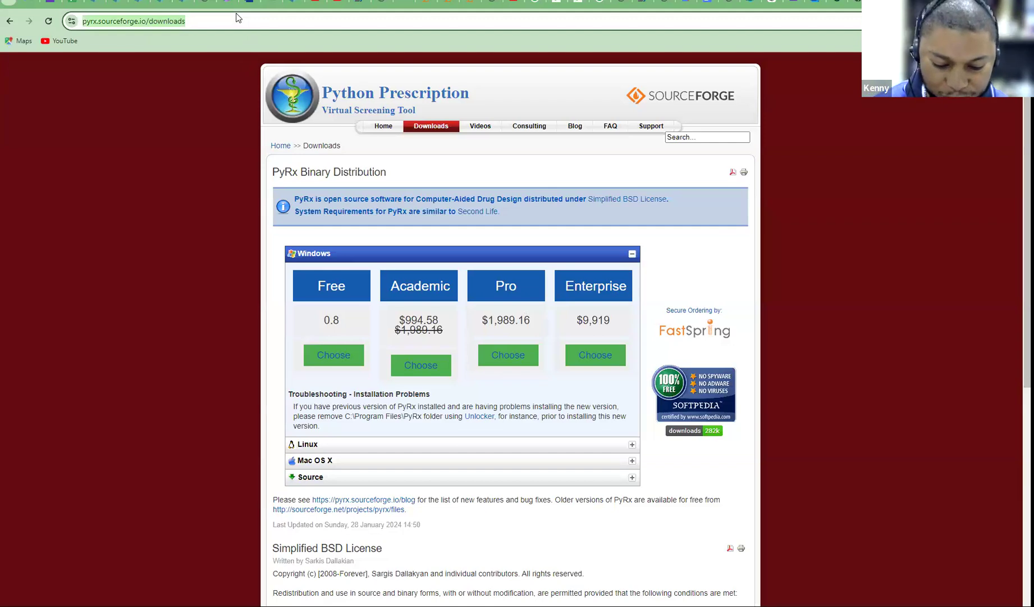
Search Google for 'protein data bank' from the PyRx downloads tab's address bar
{"action": "type", "text": "prot"}
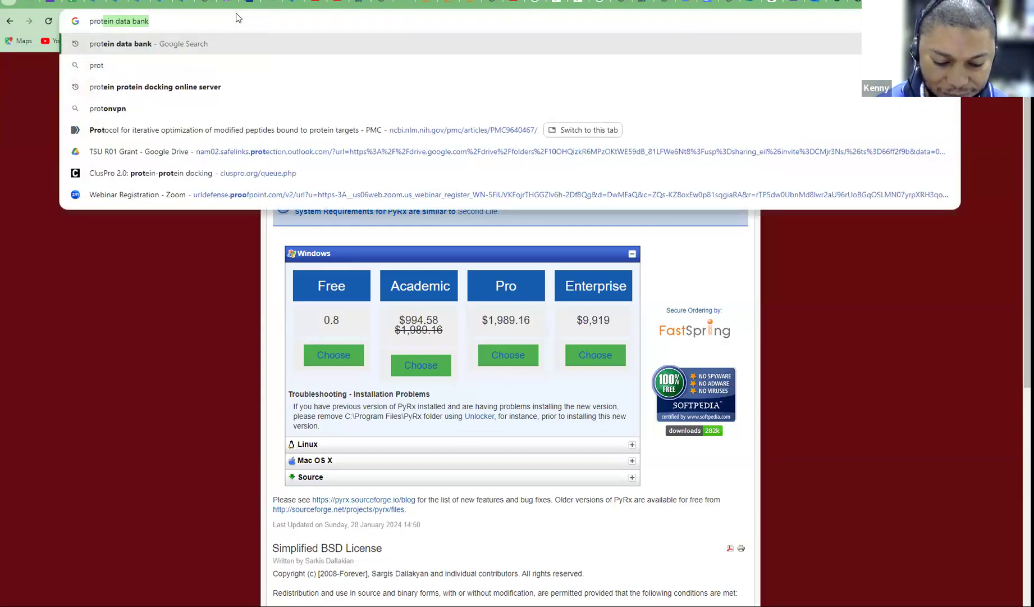
{"action": "type", "text": "ein data"}
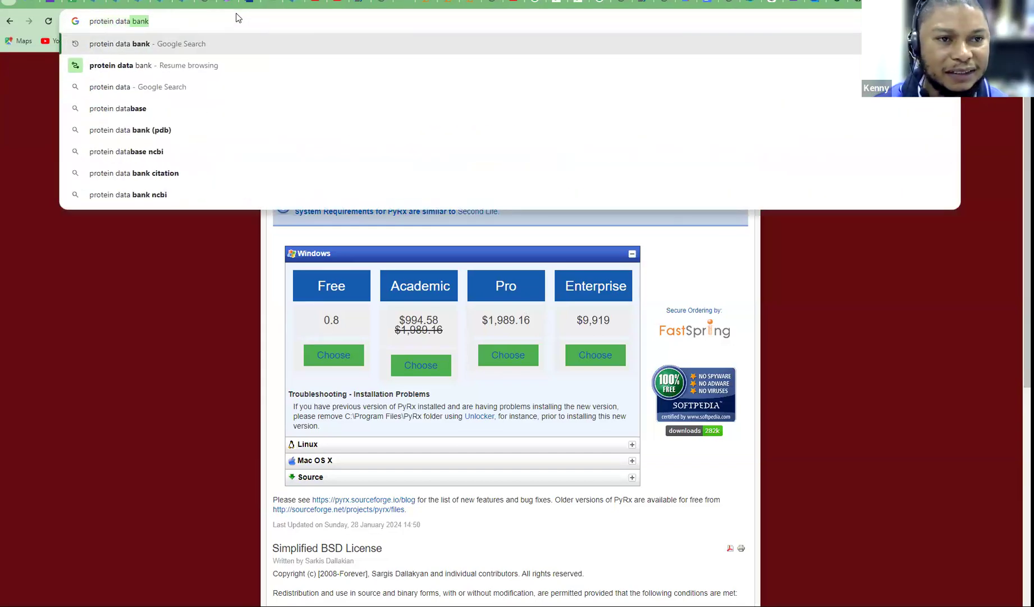
{"action": "key", "text": "Right"}
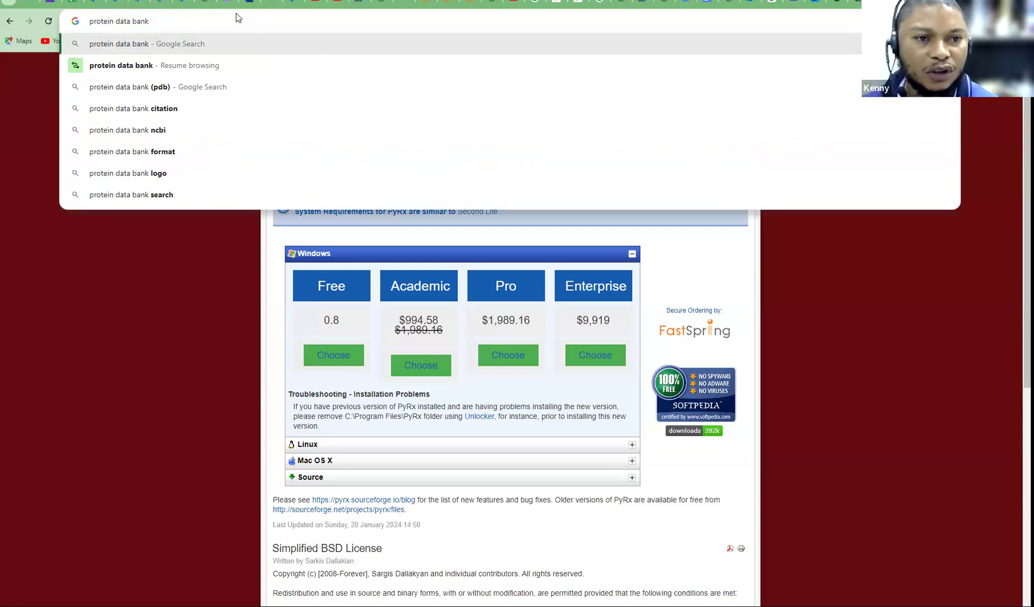
{"action": "left_click", "coordinate": [214, 64]}
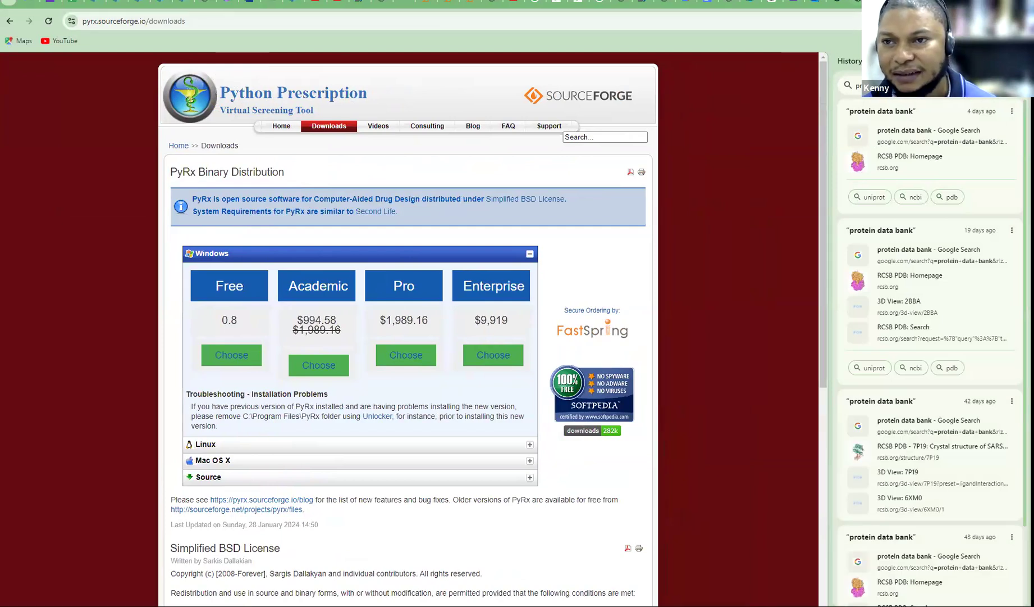
{"action": "key", "text": "ctrl+Tab"}
{"action": "key", "text": "ctrl+shift+Tab"}
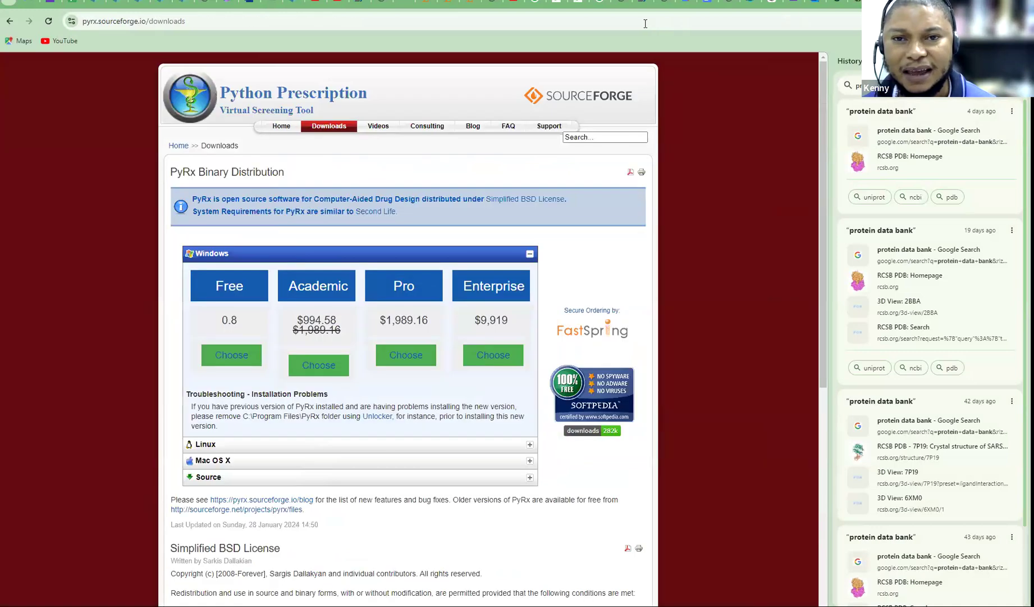
{"action": "left_click", "coordinate": [642, 22]}
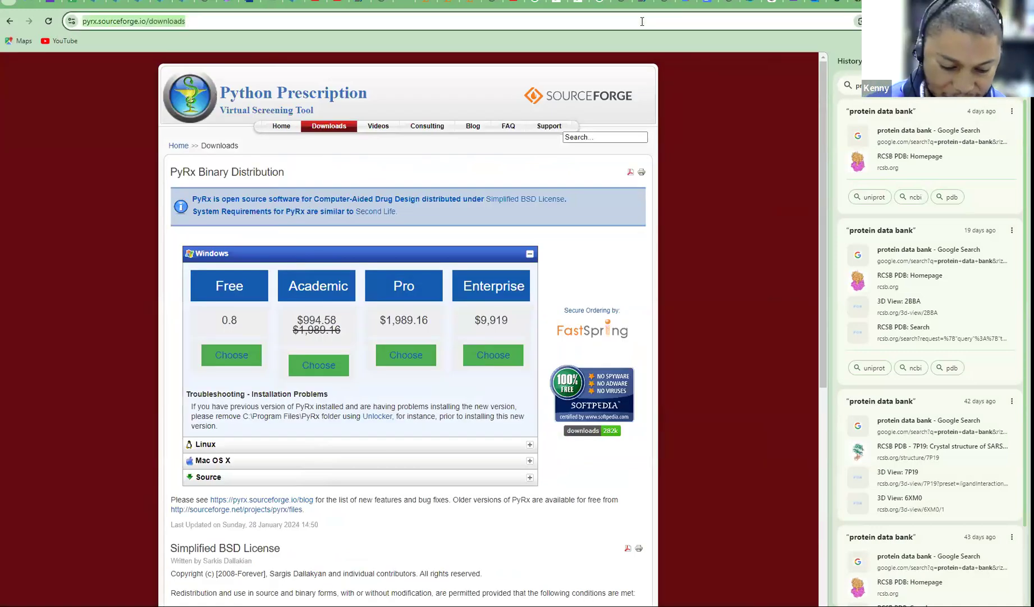
{"action": "type", "text": "protein data bank"}
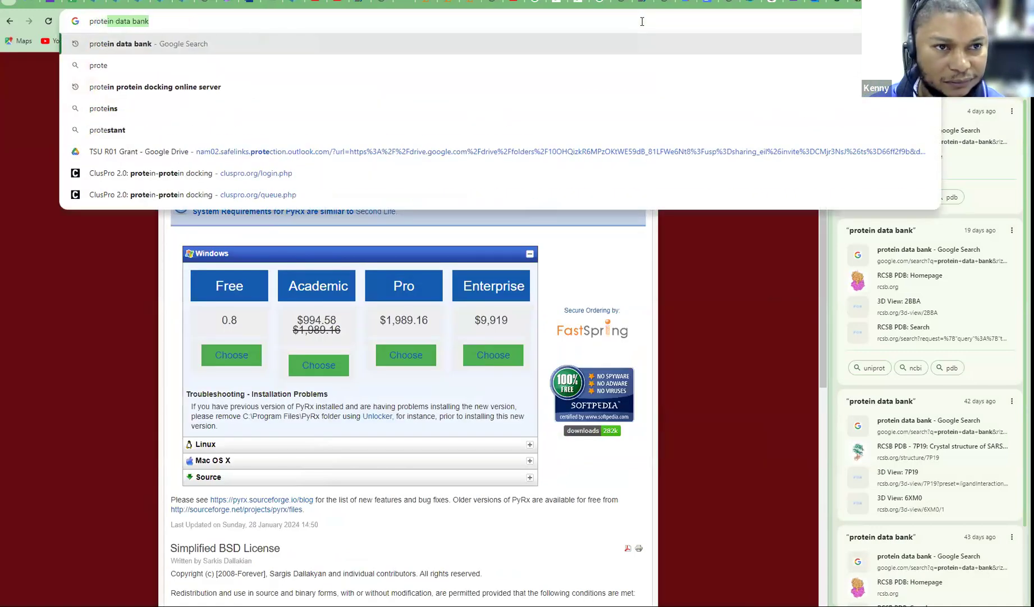
{"action": "key", "text": "Return"}
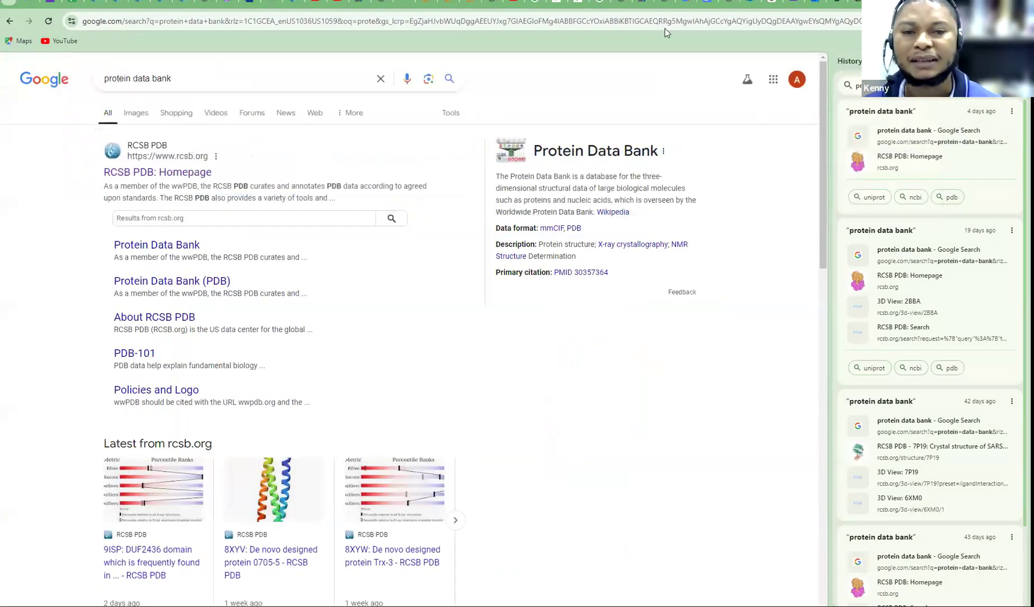
Open the 'RCSB PDB: Homepage' result, close the History panel, and select the structure search box
{"action": "left_click", "coordinate": [149, 174]}
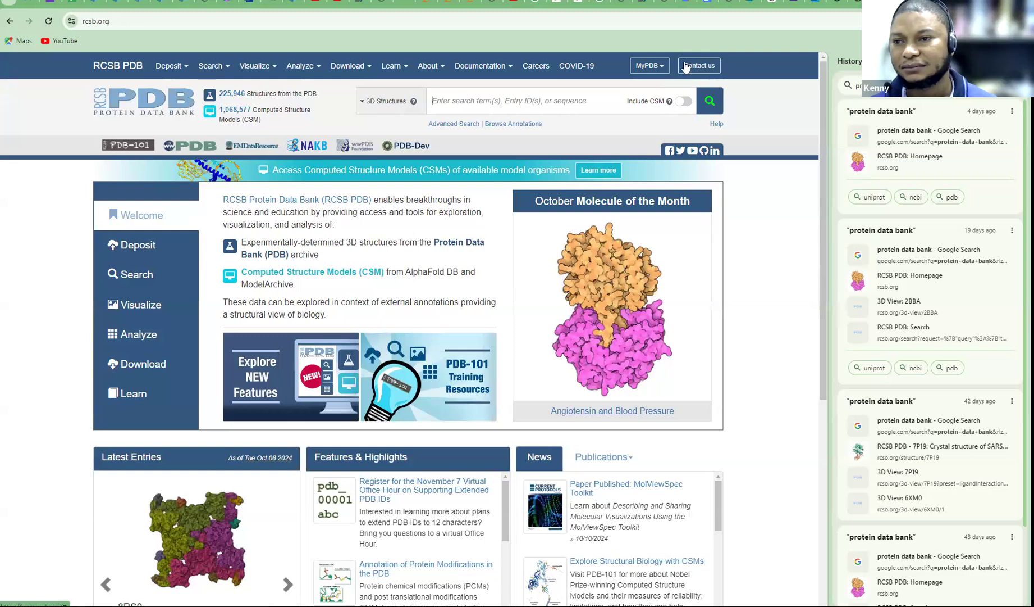
{"action": "left_click", "coordinate": [1016, 60]}
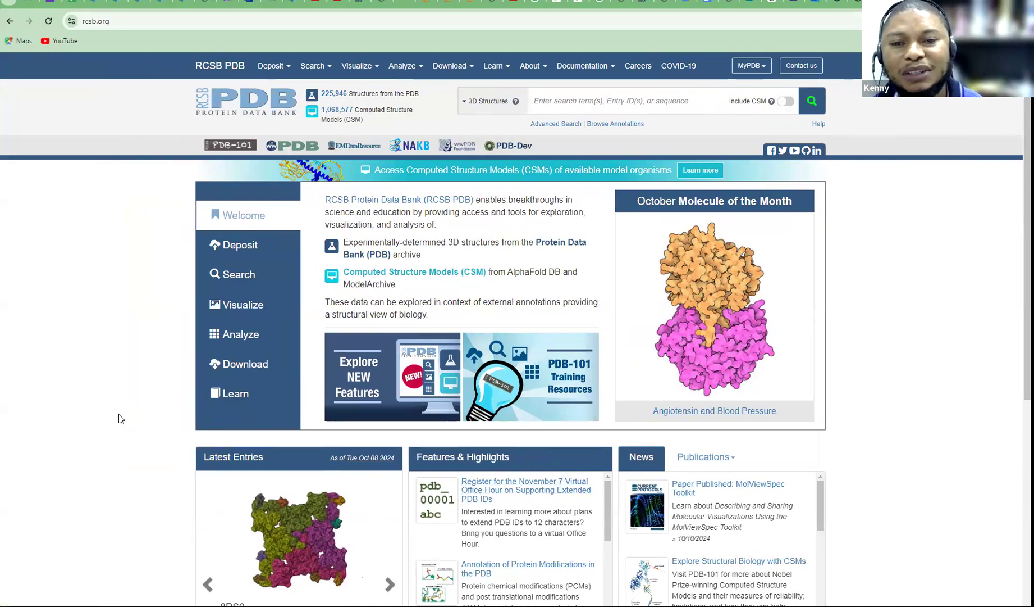
{"action": "left_click", "coordinate": [543, 101]}
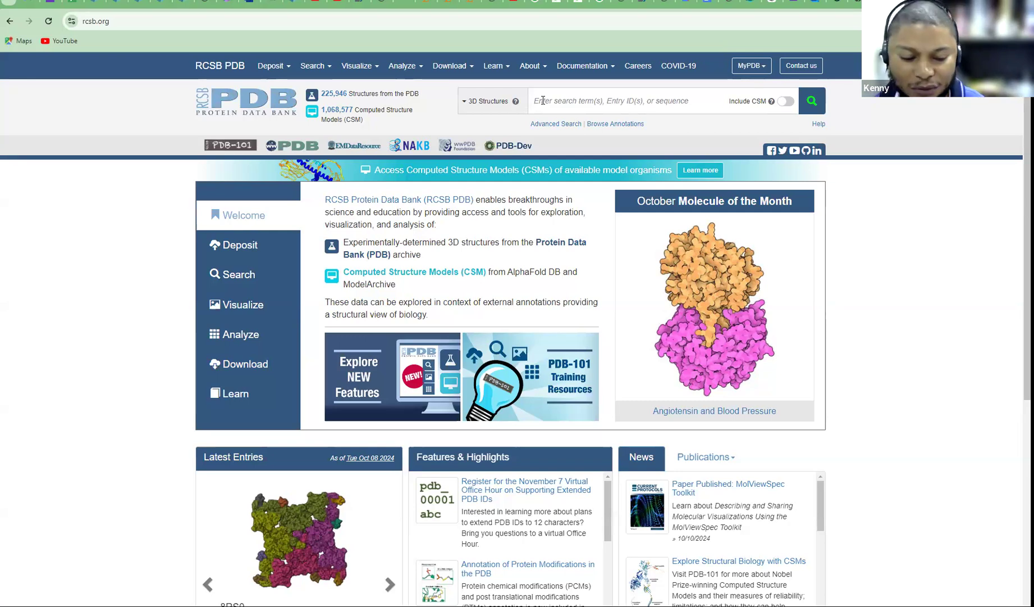
Search RCSB PDB for 'human angiotensin converting enzyme 2', correcting the misspelled 'enzyme'
{"action": "type", "text": "hu"}
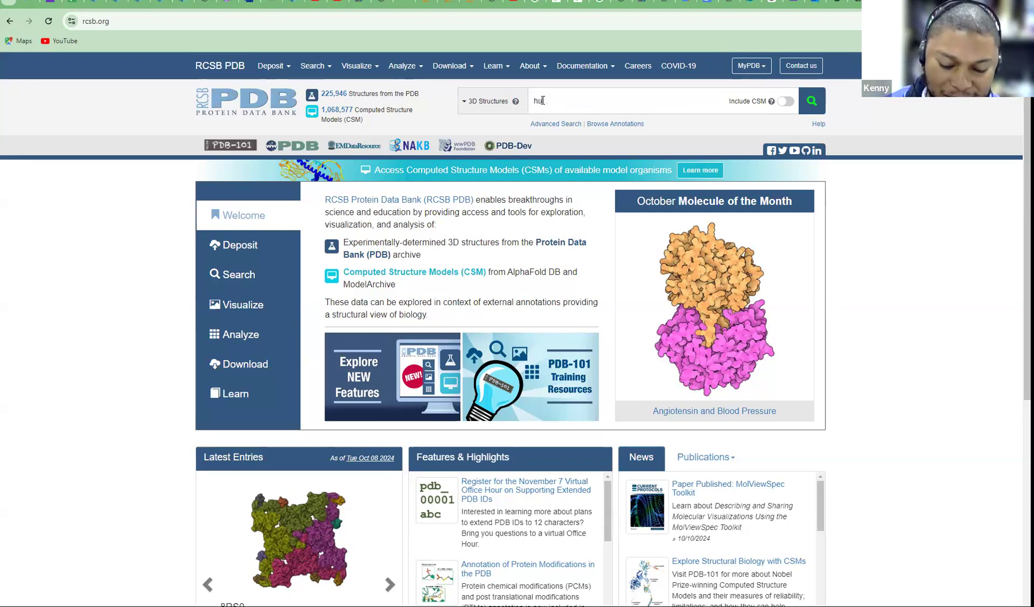
{"action": "type", "text": "man"}
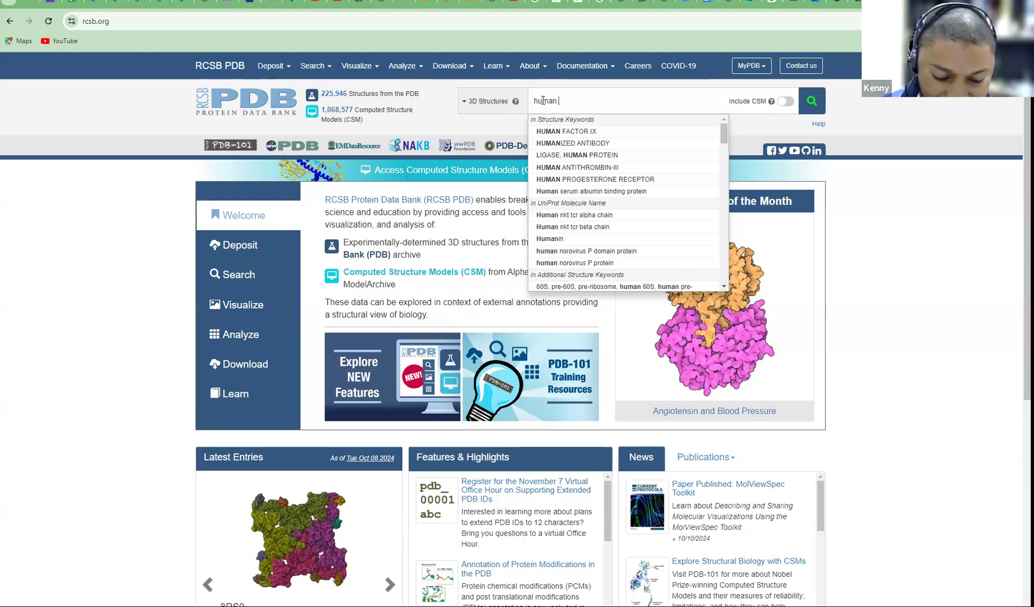
{"action": "type", "text": "a"}
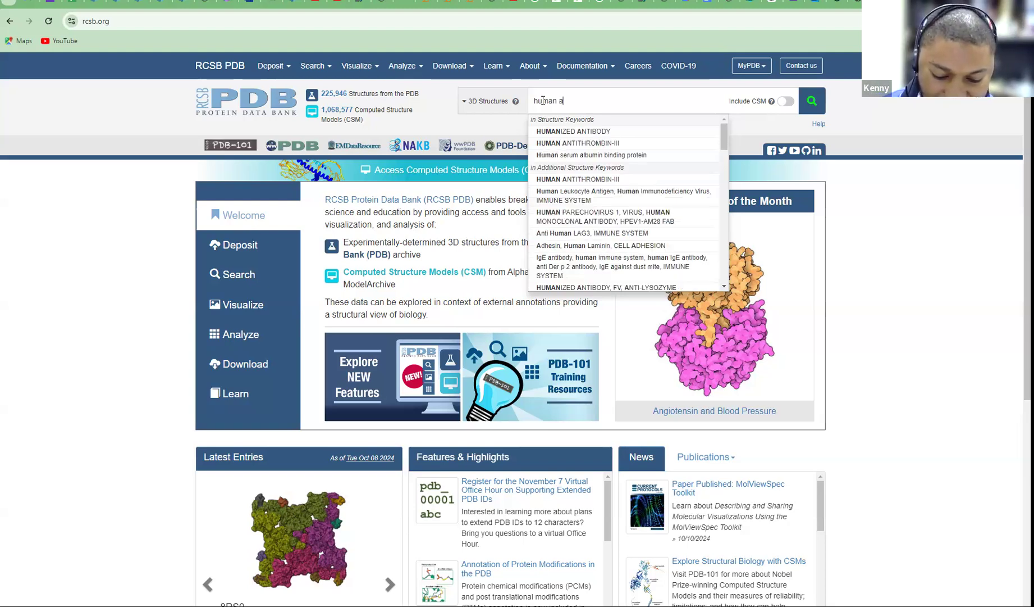
{"action": "type", "text": "ngiot"}
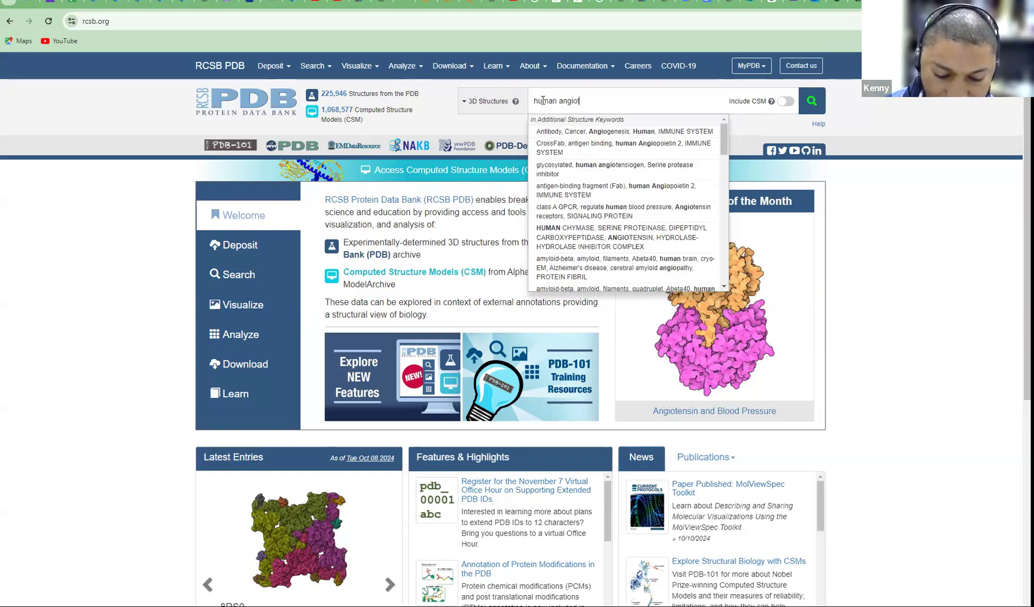
{"action": "type", "text": "ensi"}
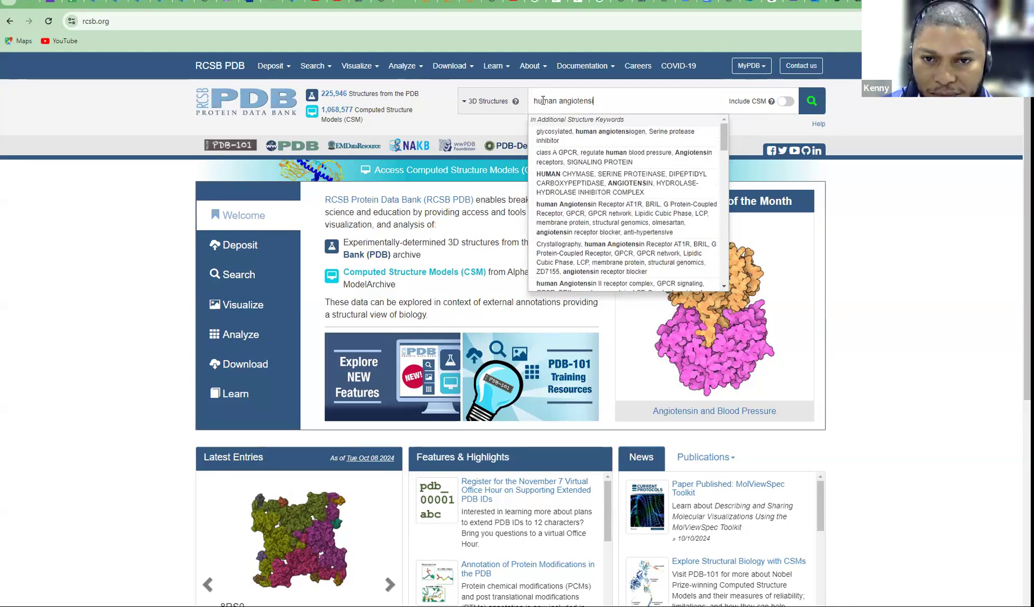
{"action": "type", "text": "n "}
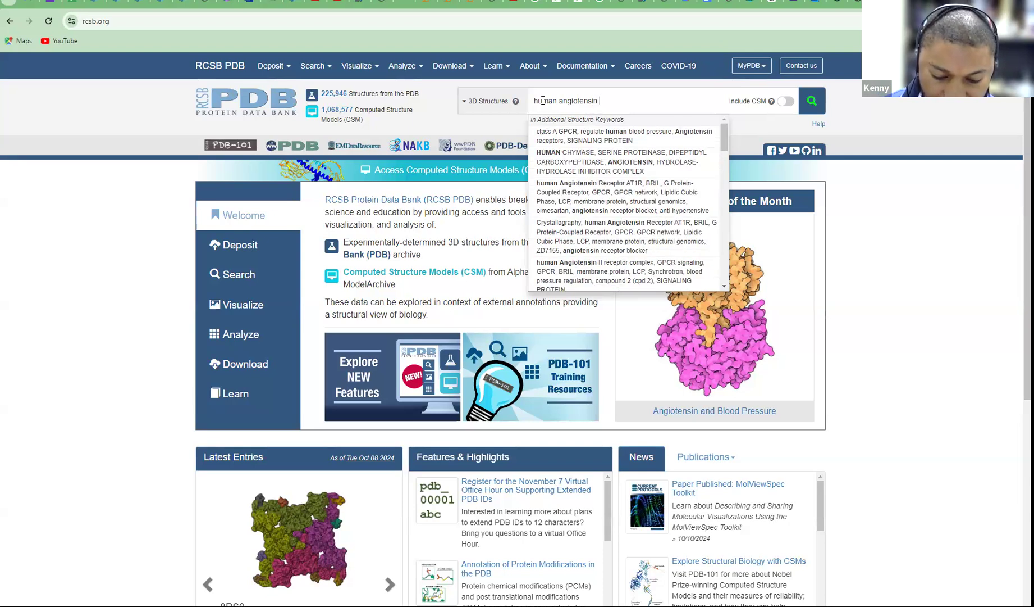
{"action": "type", "text": "conver"}
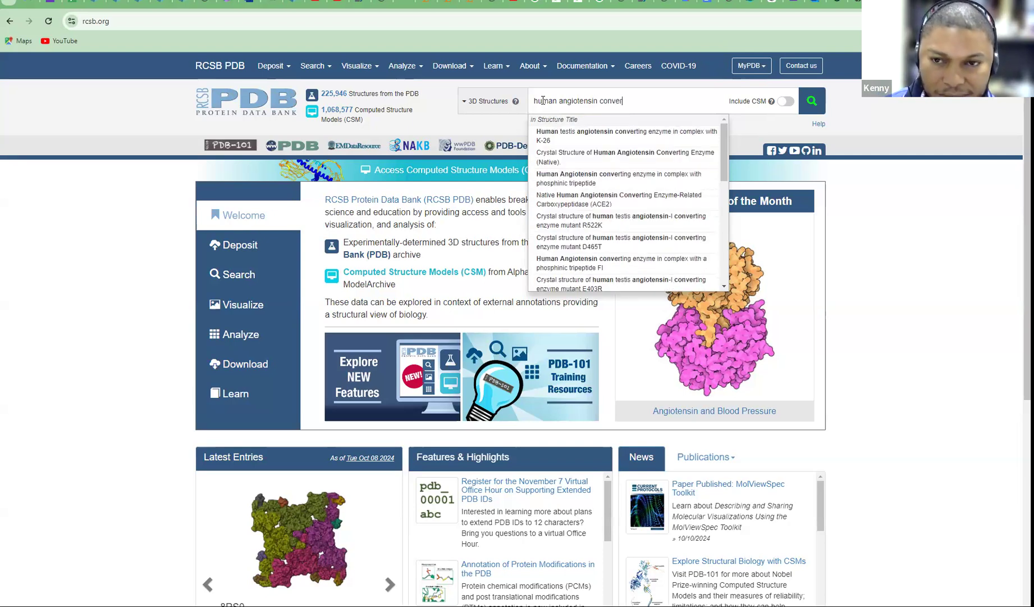
{"action": "type", "text": "ting"}
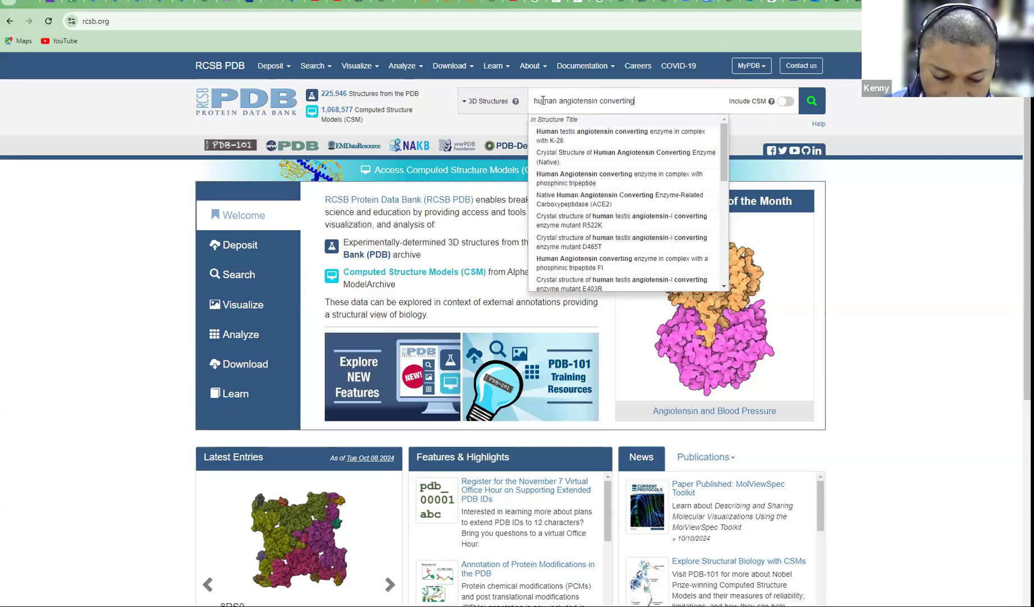
{"action": "type", "text": " ezy"}
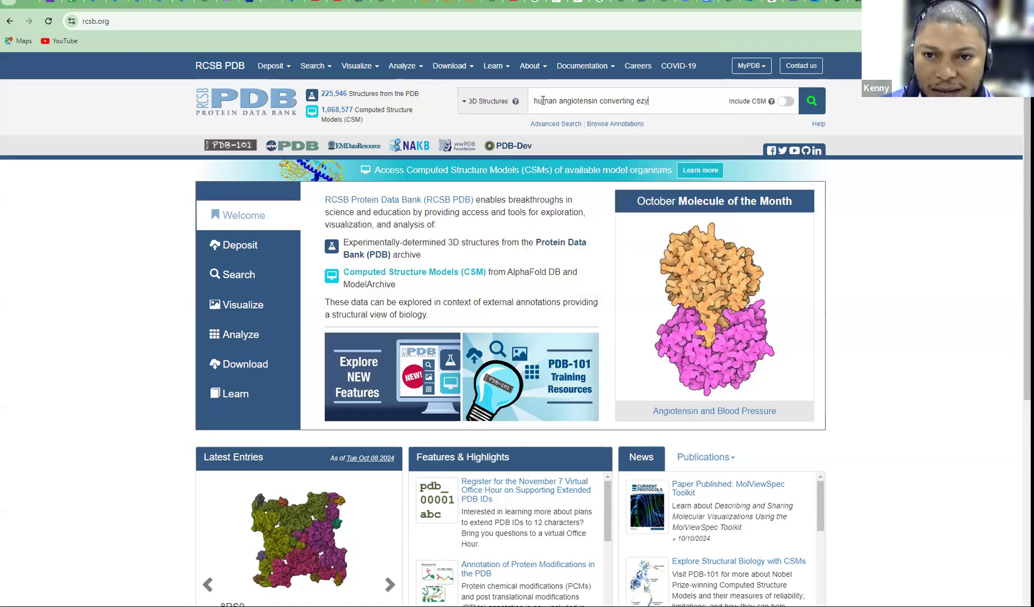
{"action": "key", "text": "BackSpace"}
{"action": "key", "text": "BackSpace"}
{"action": "type", "text": "nzyme 2"}
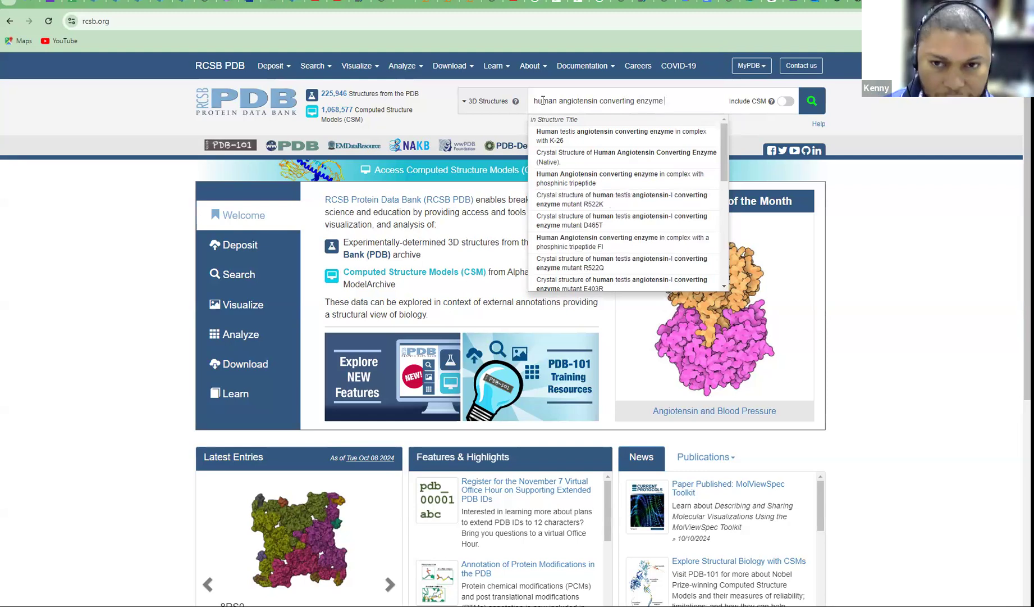
{"action": "key", "text": "Return"}
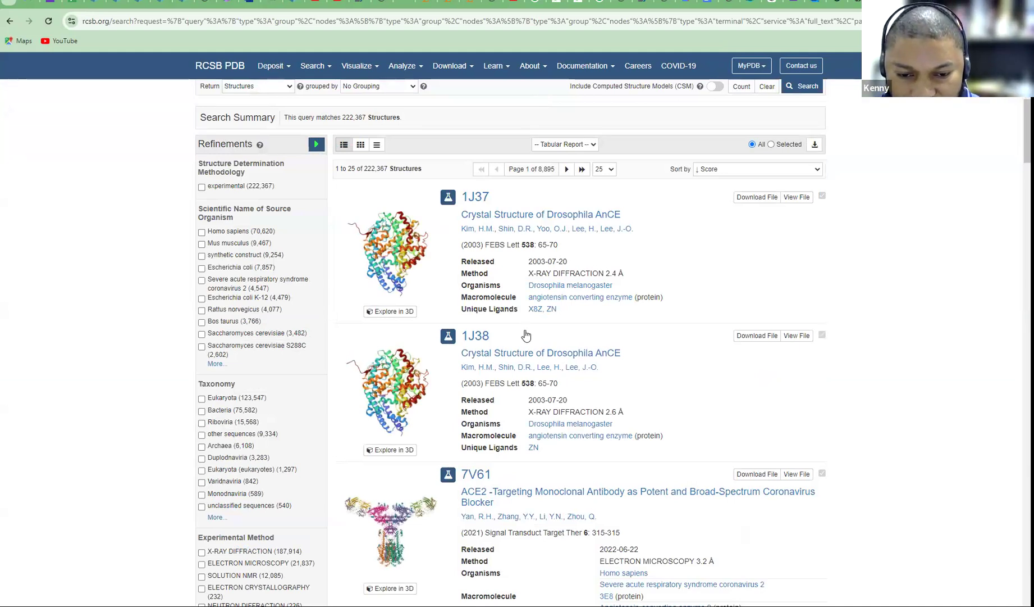
Scroll through the angiotensin converting enzyme results, which start with entry 1J37
{"action": "scroll", "coordinate": [526, 334], "scroll_direction": "down", "scroll_amount": 2}
{"action": "scroll", "coordinate": [562, 323], "scroll_direction": "up", "scroll_amount": 3}
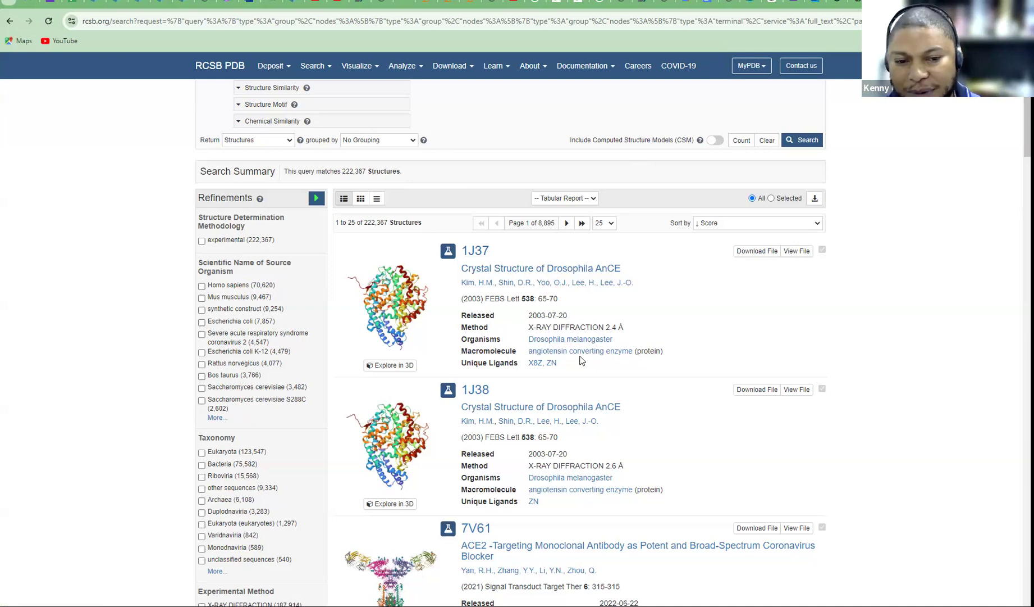
Scroll through the search results to locate the 6M1D ACE2-B0AT1 complex entry
{"action": "scroll", "coordinate": [579, 351], "scroll_direction": "down", "scroll_amount": 2}
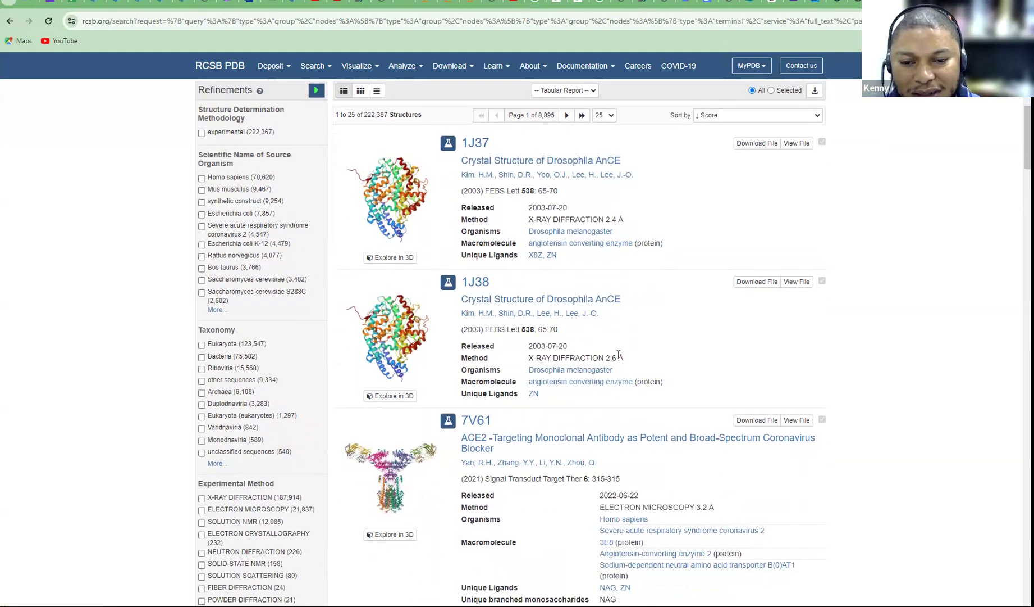
{"action": "scroll", "coordinate": [579, 373], "scroll_direction": "down", "scroll_amount": 3}
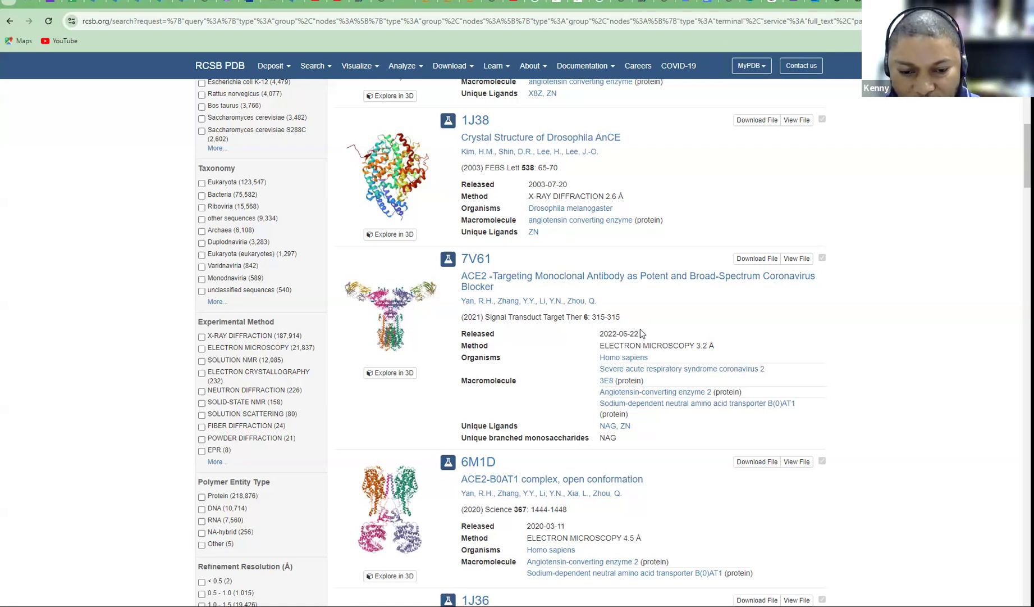
{"action": "scroll", "coordinate": [641, 332], "scroll_direction": "down", "scroll_amount": 1}
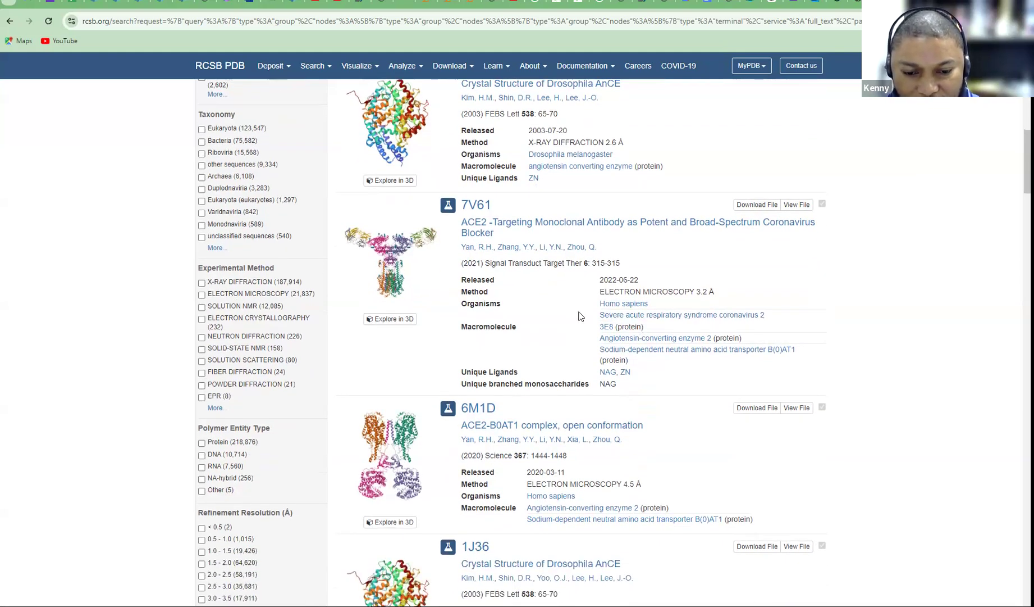
{"action": "scroll", "coordinate": [579, 314], "scroll_direction": "down", "scroll_amount": 1}
{"action": "scroll", "coordinate": [597, 307], "scroll_direction": "down", "scroll_amount": 2}
{"action": "scroll", "coordinate": [597, 306], "scroll_direction": "down", "scroll_amount": 3}
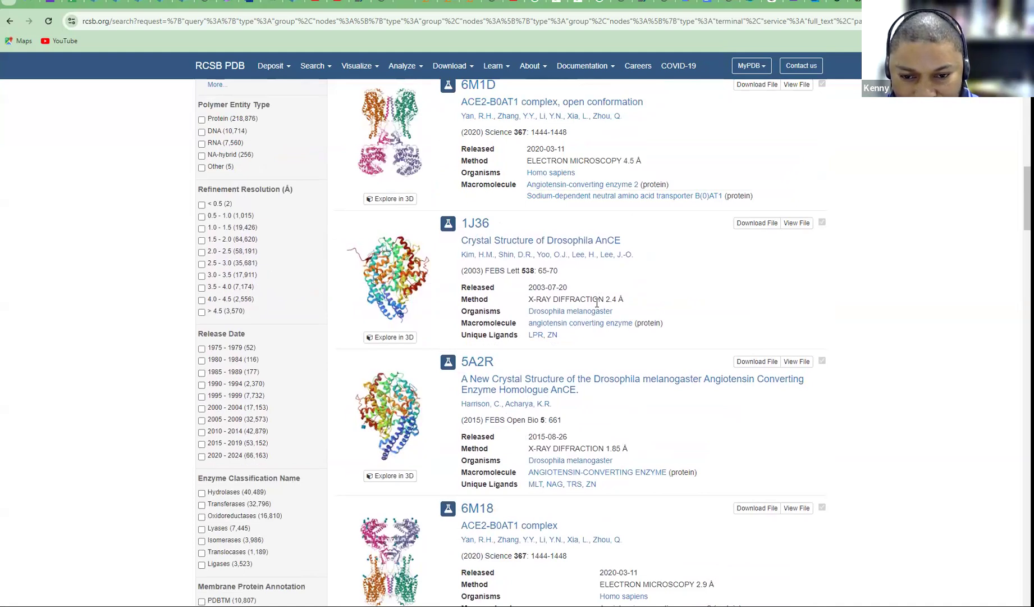
{"action": "scroll", "coordinate": [597, 304], "scroll_direction": "up", "scroll_amount": 4}
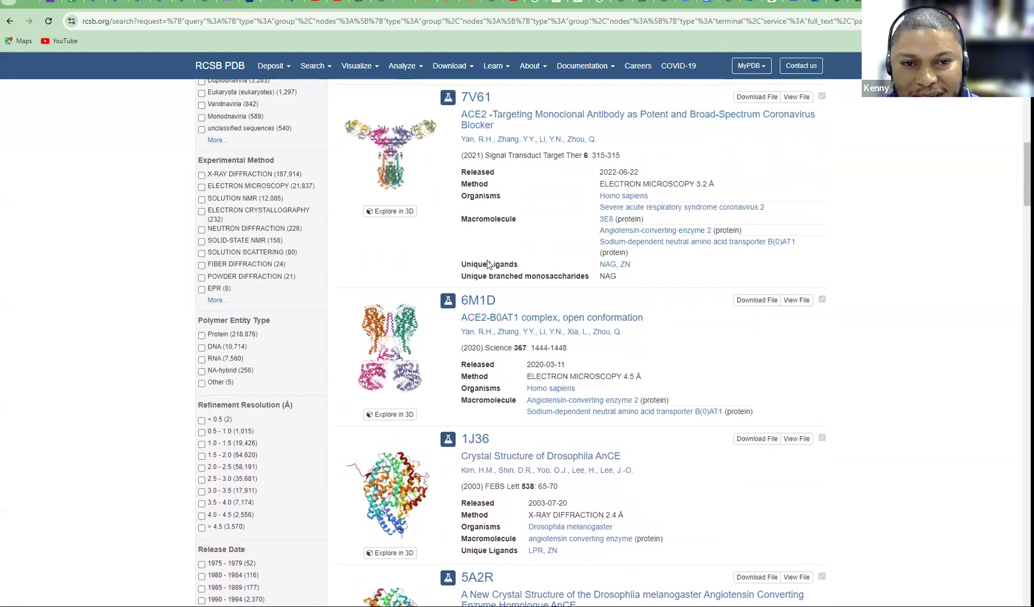
{"action": "scroll", "coordinate": [543, 336], "scroll_direction": "down", "scroll_amount": 6}
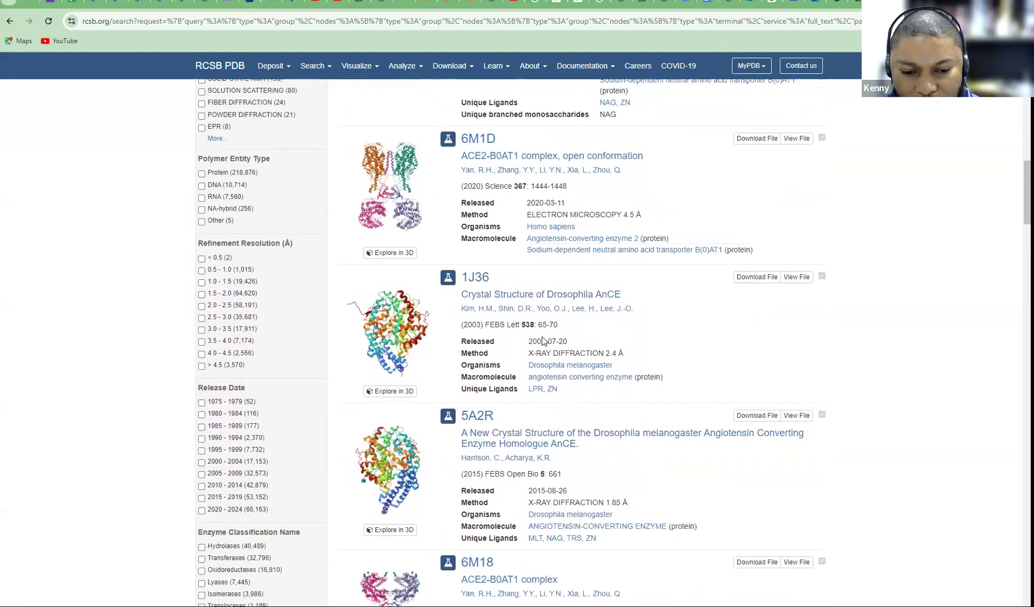
{"action": "scroll", "coordinate": [543, 336], "scroll_direction": "down", "scroll_amount": 5}
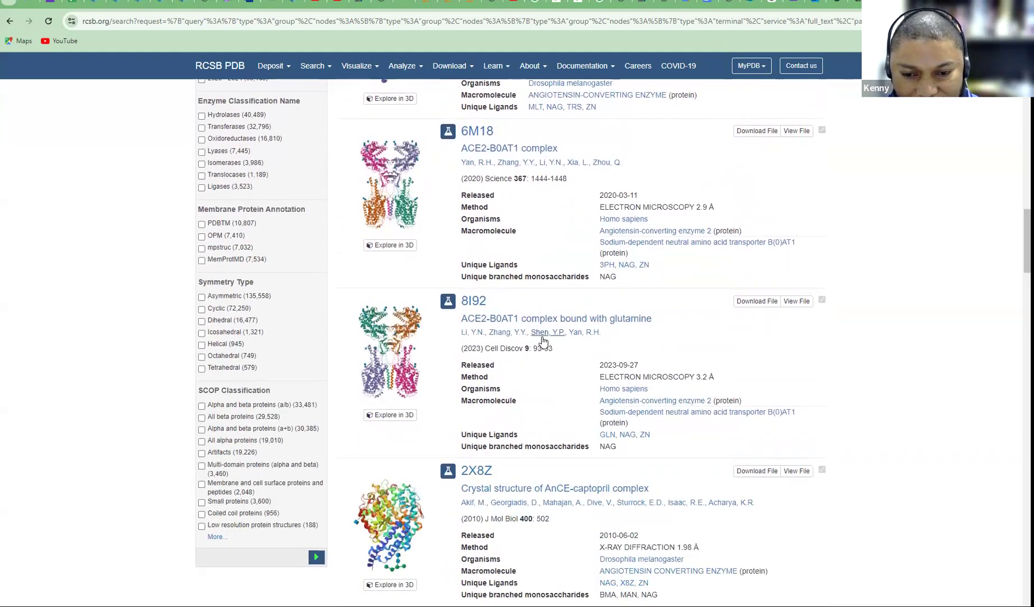
{"action": "scroll", "coordinate": [543, 340], "scroll_direction": "down", "scroll_amount": 3}
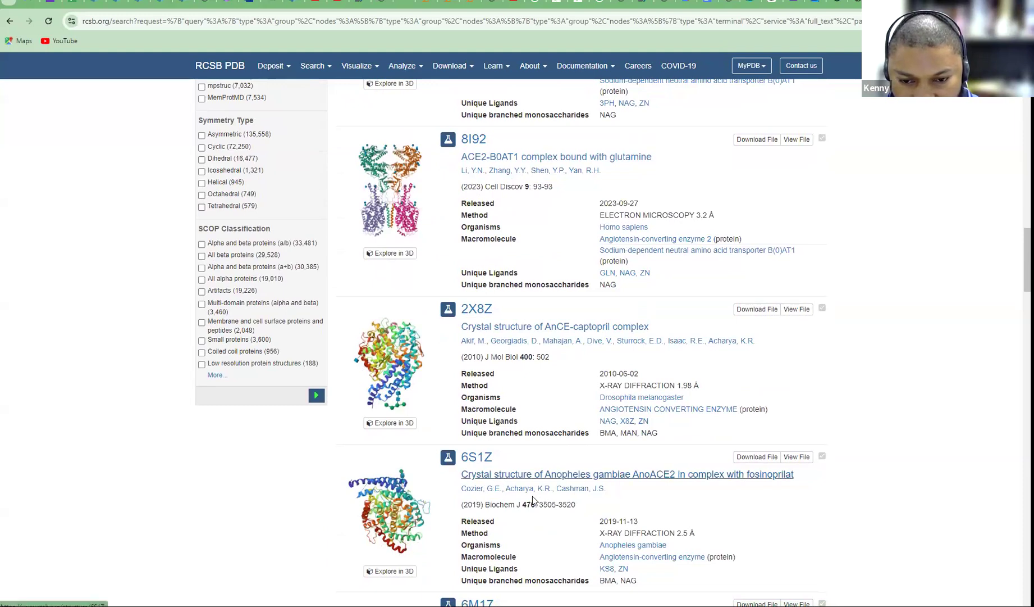
{"action": "scroll", "coordinate": [536, 539], "scroll_direction": "down", "scroll_amount": 4}
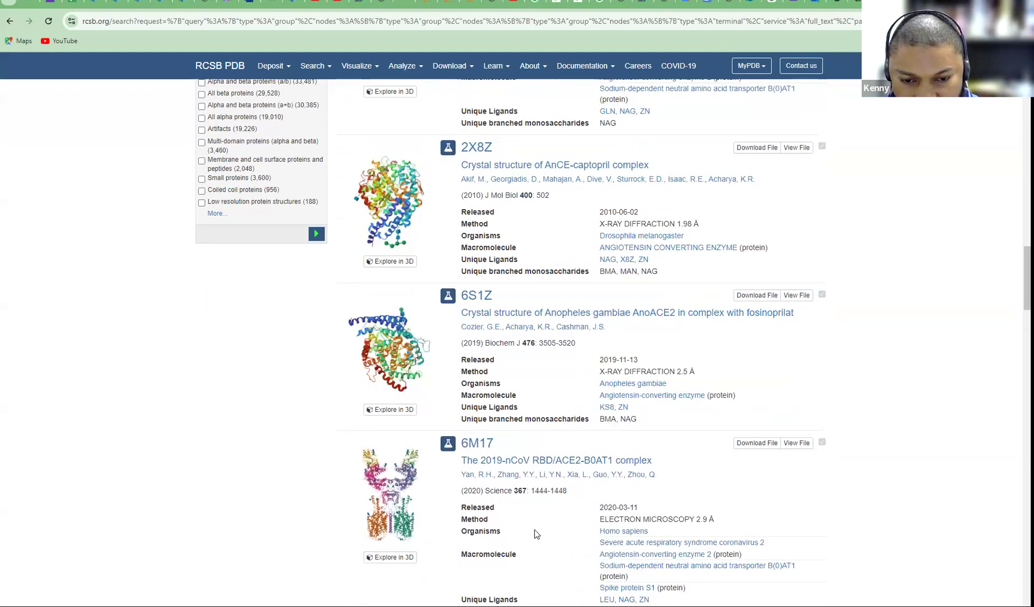
{"action": "scroll", "coordinate": [535, 529], "scroll_direction": "down", "scroll_amount": 2}
{"action": "scroll", "coordinate": [536, 530], "scroll_direction": "down", "scroll_amount": 1}
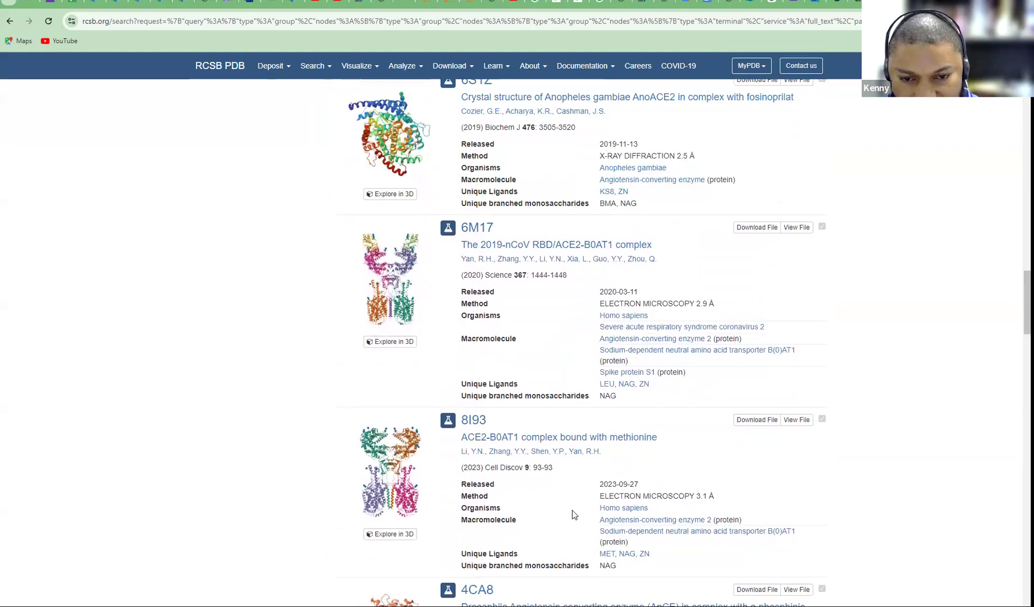
{"action": "scroll", "coordinate": [536, 479], "scroll_direction": "down", "scroll_amount": 3}
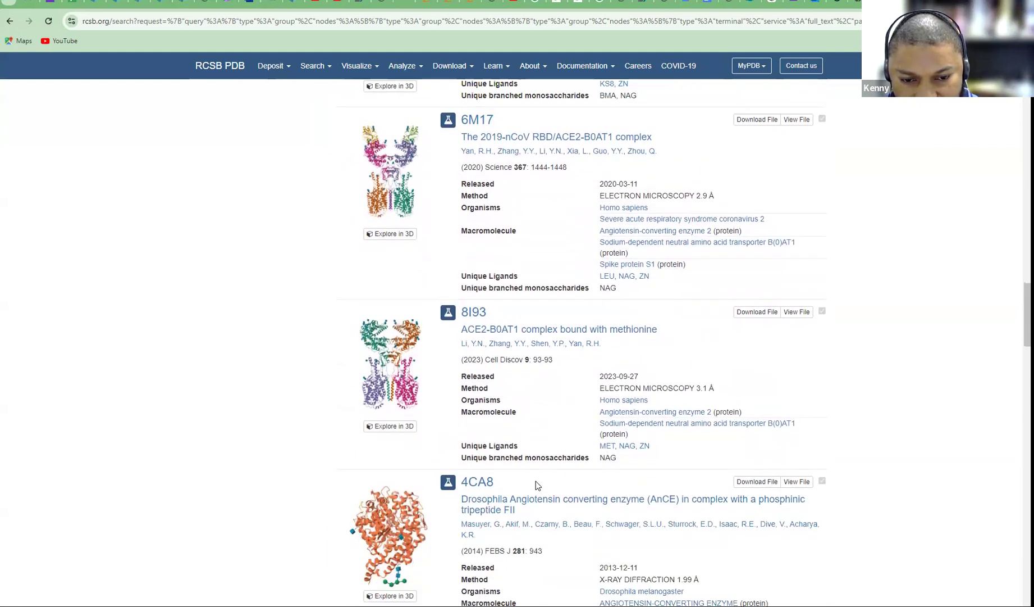
{"action": "scroll", "coordinate": [530, 464], "scroll_direction": "down", "scroll_amount": 5}
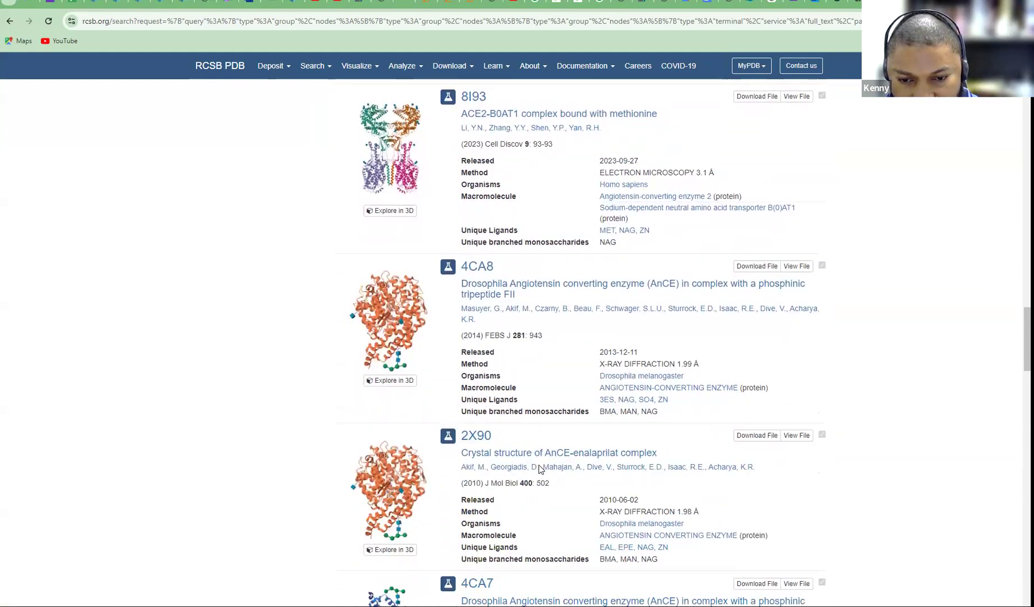
{"action": "scroll", "coordinate": [540, 464], "scroll_direction": "down", "scroll_amount": 7}
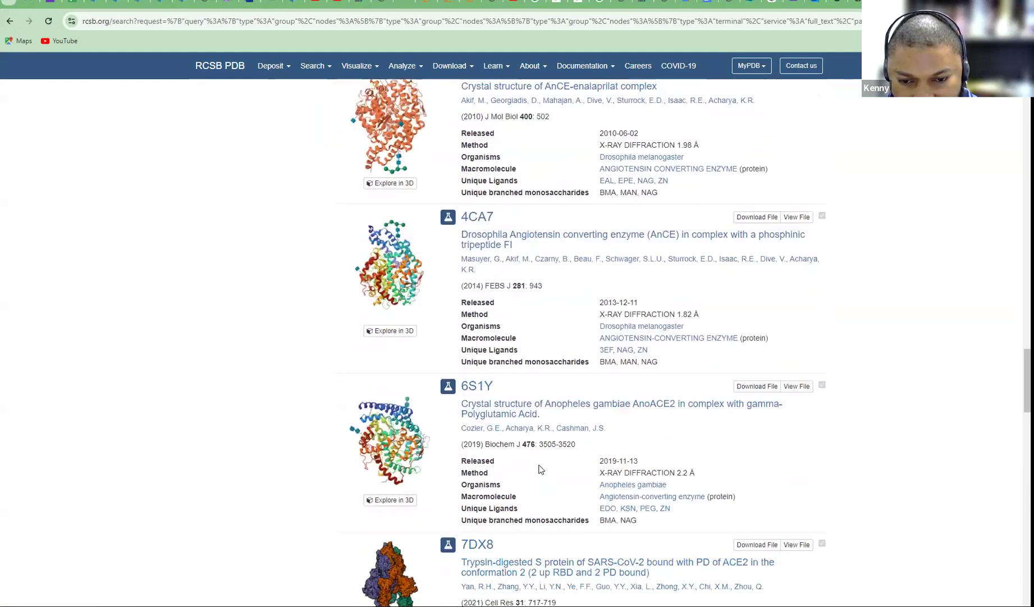
{"action": "scroll", "coordinate": [539, 469], "scroll_direction": "down", "scroll_amount": 1}
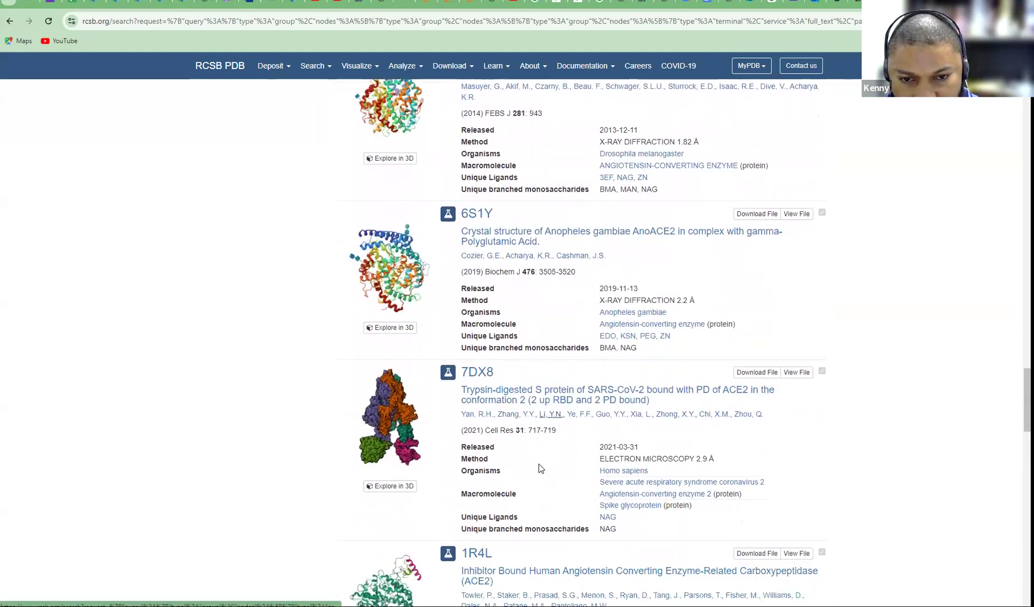
{"action": "scroll", "coordinate": [538, 464], "scroll_direction": "up", "scroll_amount": 4}
{"action": "scroll", "coordinate": [538, 463], "scroll_direction": "up", "scroll_amount": 13}
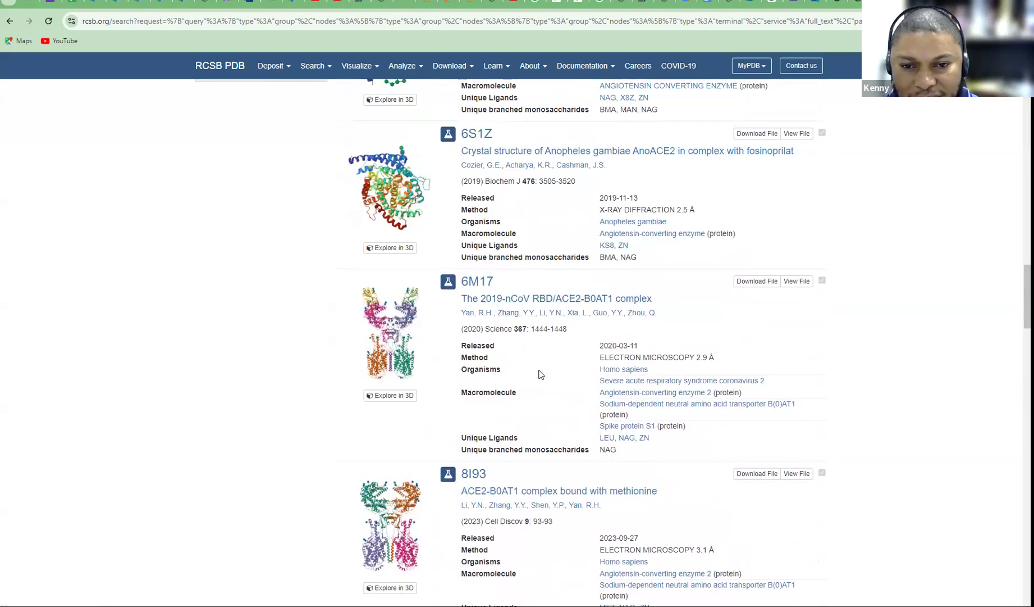
{"action": "scroll", "coordinate": [538, 376], "scroll_direction": "up", "scroll_amount": 3}
{"action": "scroll", "coordinate": [538, 376], "scroll_direction": "up", "scroll_amount": 7}
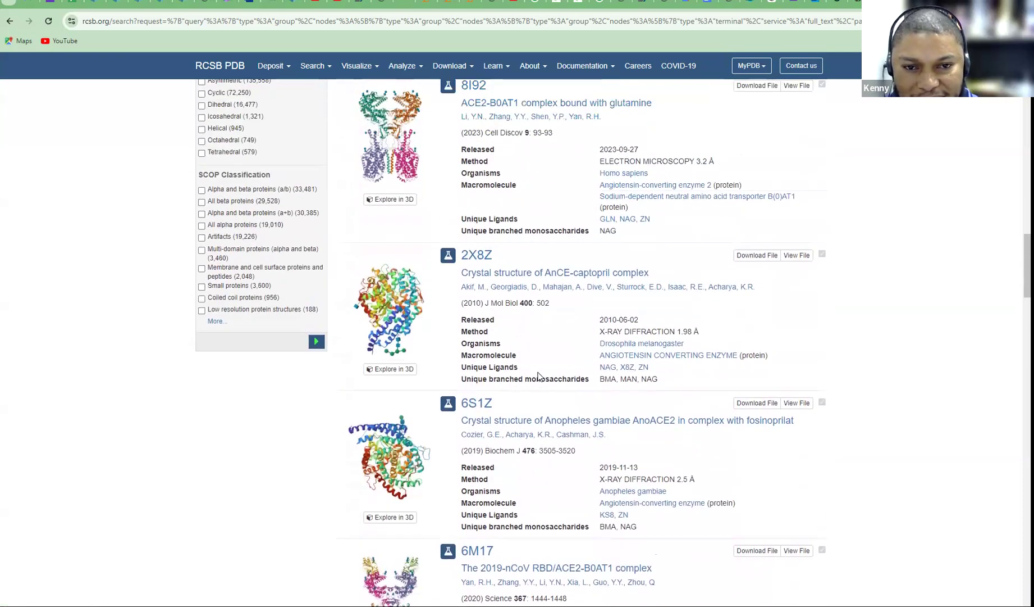
{"action": "scroll", "coordinate": [538, 373], "scroll_direction": "up", "scroll_amount": 5}
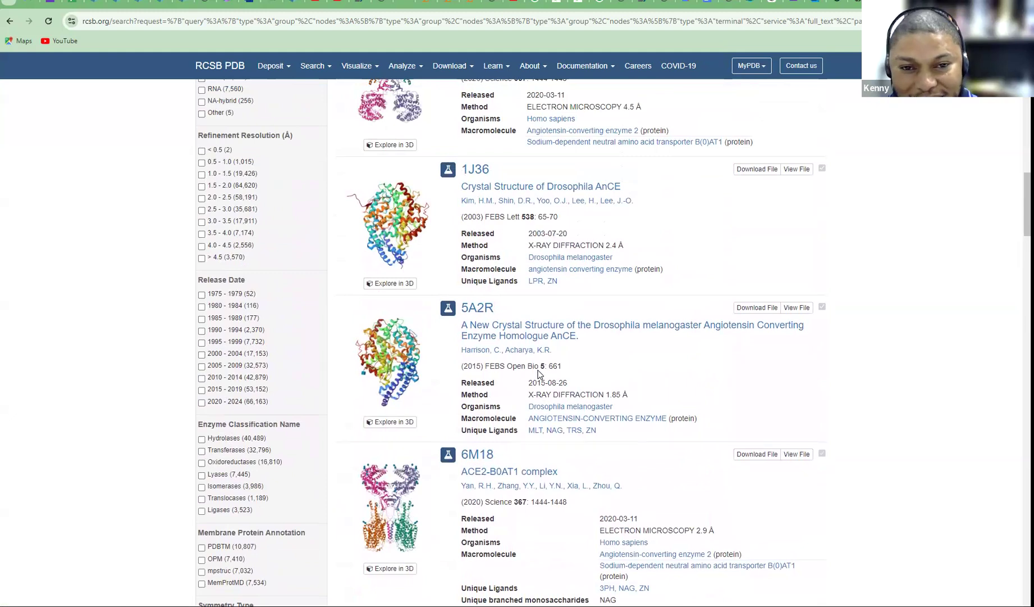
{"action": "scroll", "coordinate": [538, 374], "scroll_direction": "up", "scroll_amount": 7}
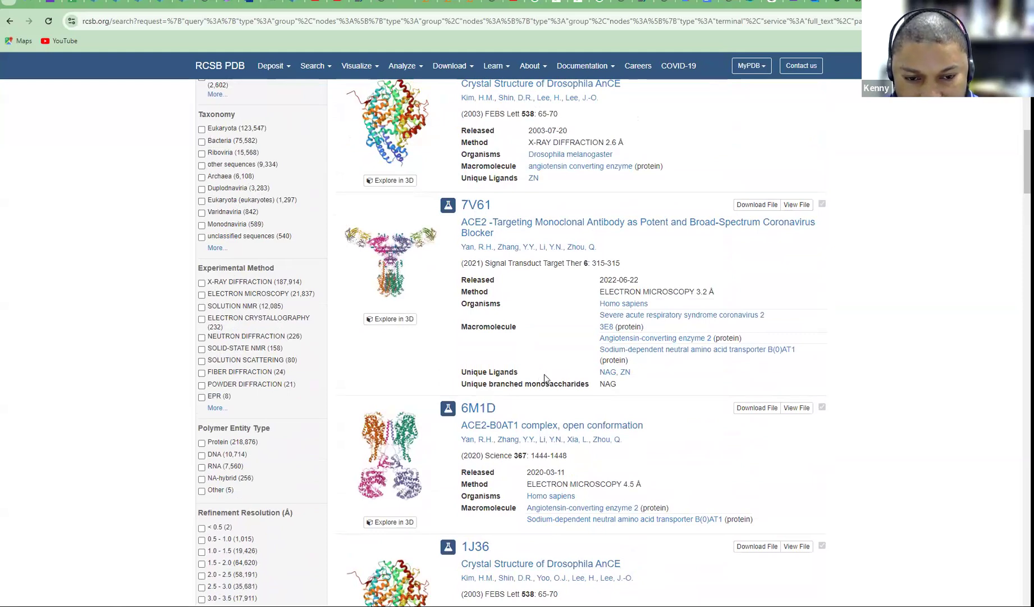
{"action": "scroll", "coordinate": [517, 433], "scroll_direction": "down", "scroll_amount": 2}
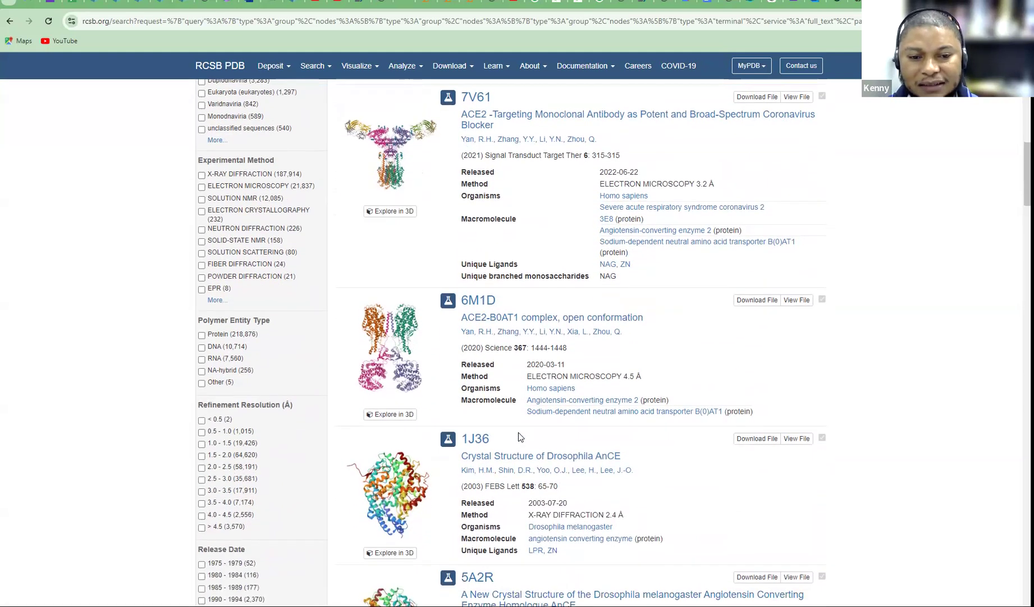
Open 6M1D, rotate it in the 3D viewer, then go back to its summary page
{"action": "left_click", "coordinate": [400, 354]}
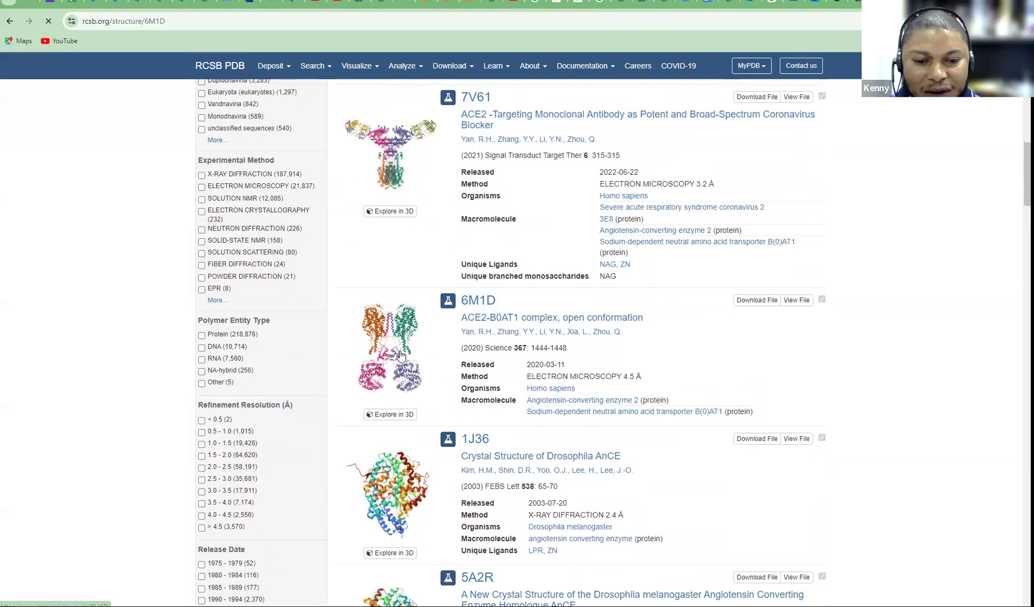
{"action": "left_click", "coordinate": [290, 414]}
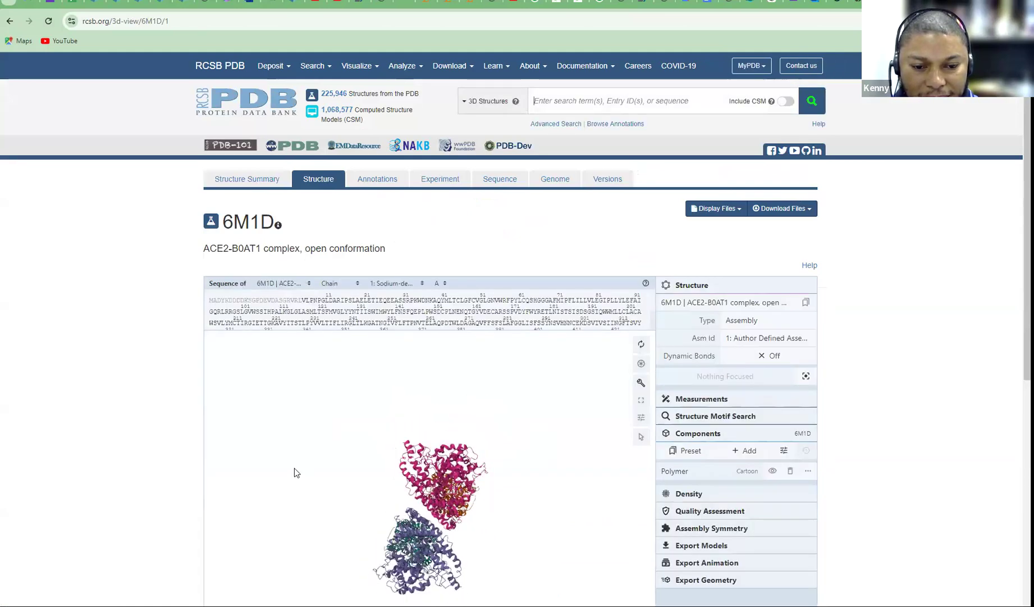
{"action": "scroll", "coordinate": [872, 466], "scroll_direction": "down", "scroll_amount": 3}
{"action": "left_click_drag", "start_coordinate": [369, 348], "coordinate": [414, 337]}
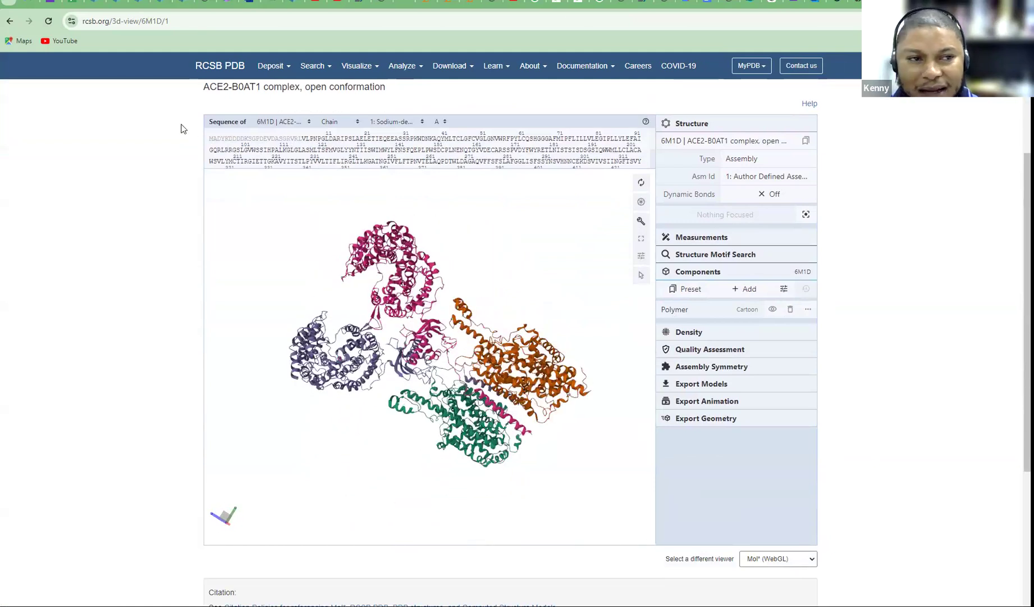
{"action": "left_click", "coordinate": [10, 20]}
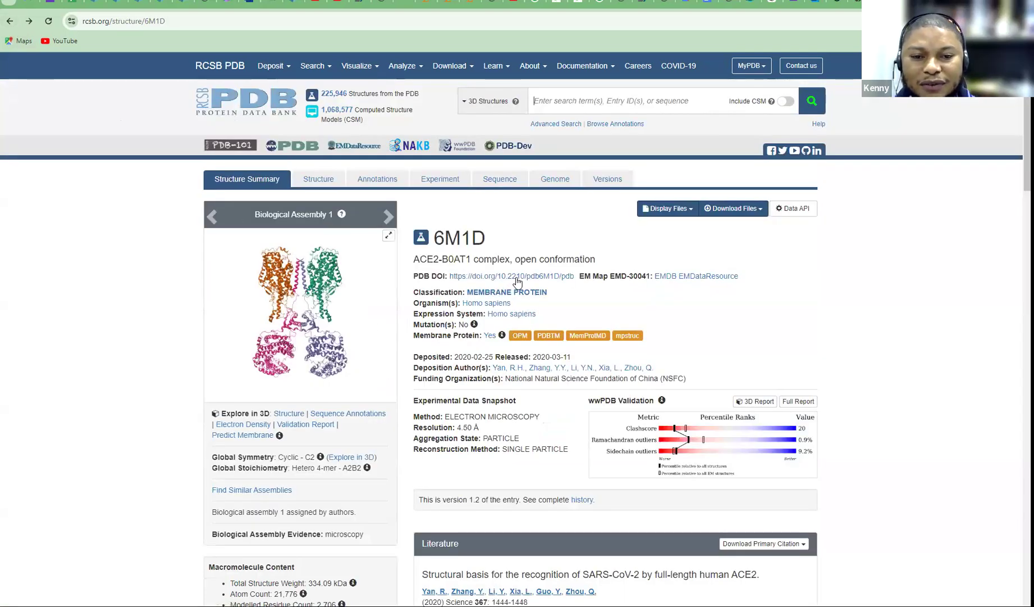
{"action": "scroll", "coordinate": [517, 281], "scroll_direction": "down", "scroll_amount": 1}
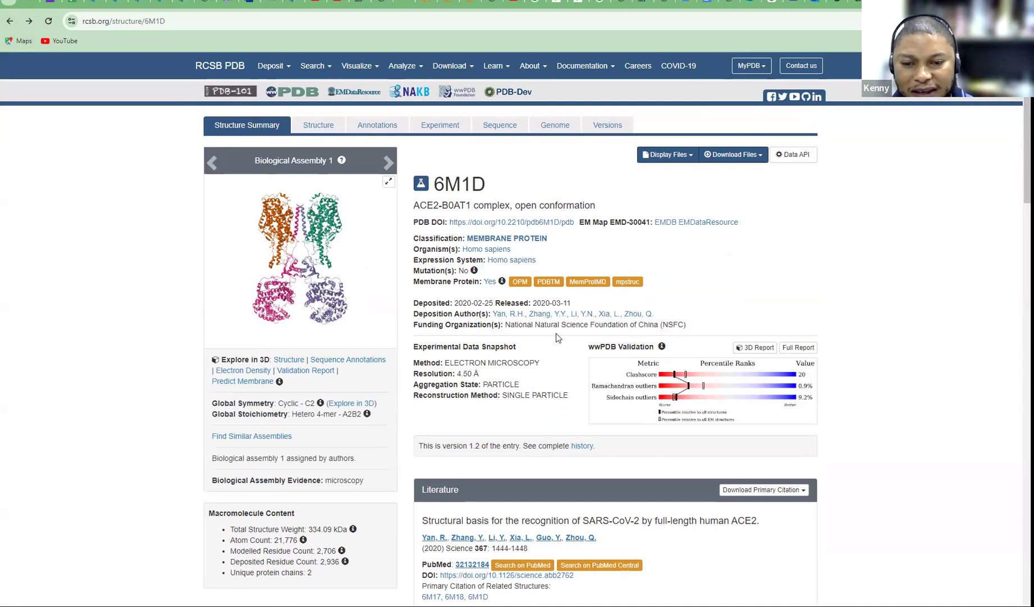
{"action": "scroll", "coordinate": [556, 343], "scroll_direction": "down", "scroll_amount": 4}
{"action": "scroll", "coordinate": [556, 345], "scroll_direction": "down", "scroll_amount": 5}
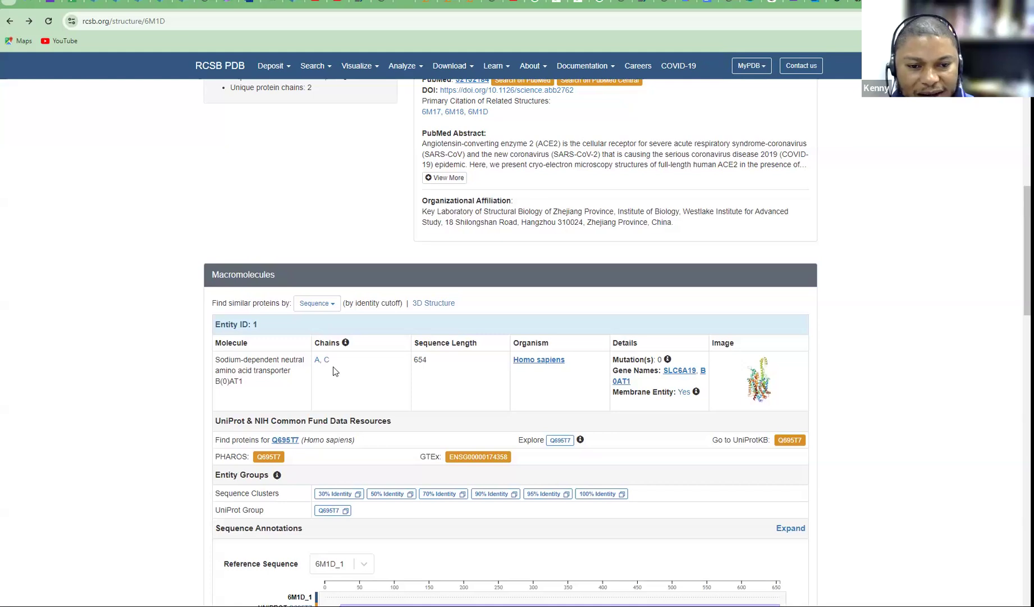
{"action": "scroll", "coordinate": [334, 365], "scroll_direction": "down", "scroll_amount": 1}
{"action": "scroll", "coordinate": [423, 324], "scroll_direction": "up", "scroll_amount": 4}
{"action": "scroll", "coordinate": [421, 327], "scroll_direction": "down", "scroll_amount": 3}
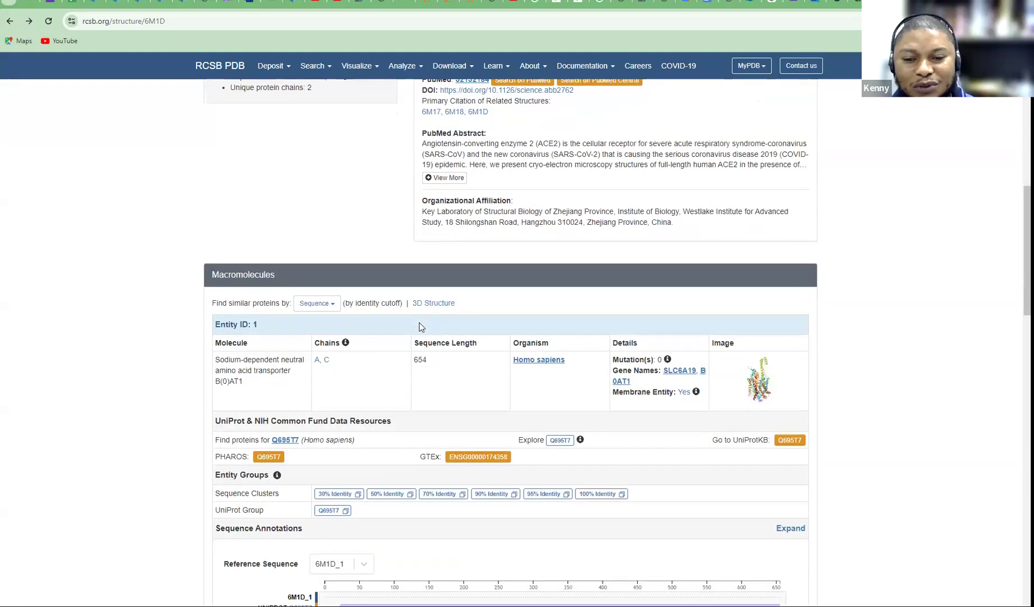
{"action": "scroll", "coordinate": [426, 320], "scroll_direction": "up", "scroll_amount": 9}
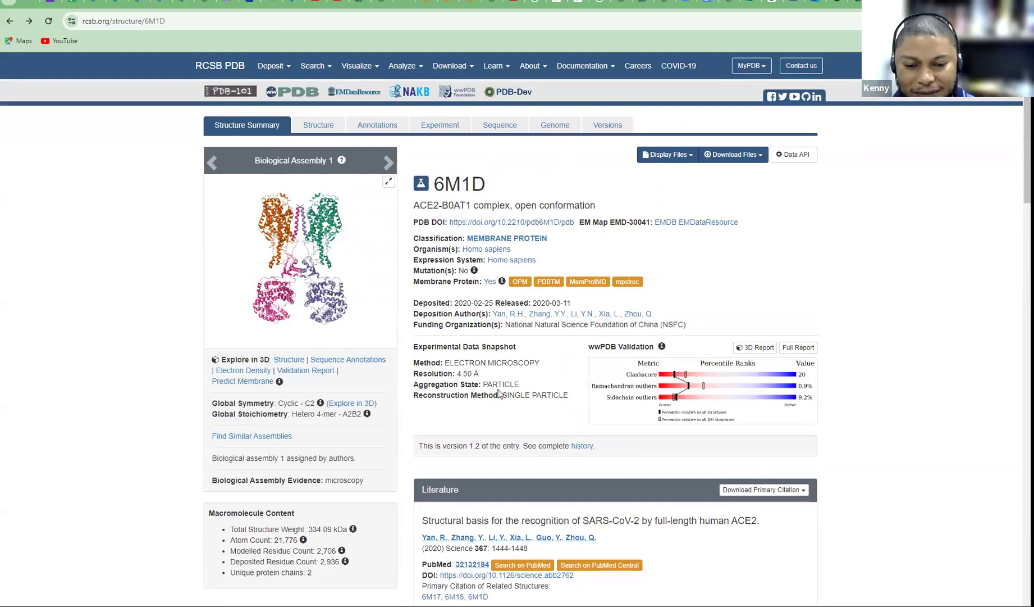
{"action": "scroll", "coordinate": [499, 389], "scroll_direction": "down", "scroll_amount": 10}
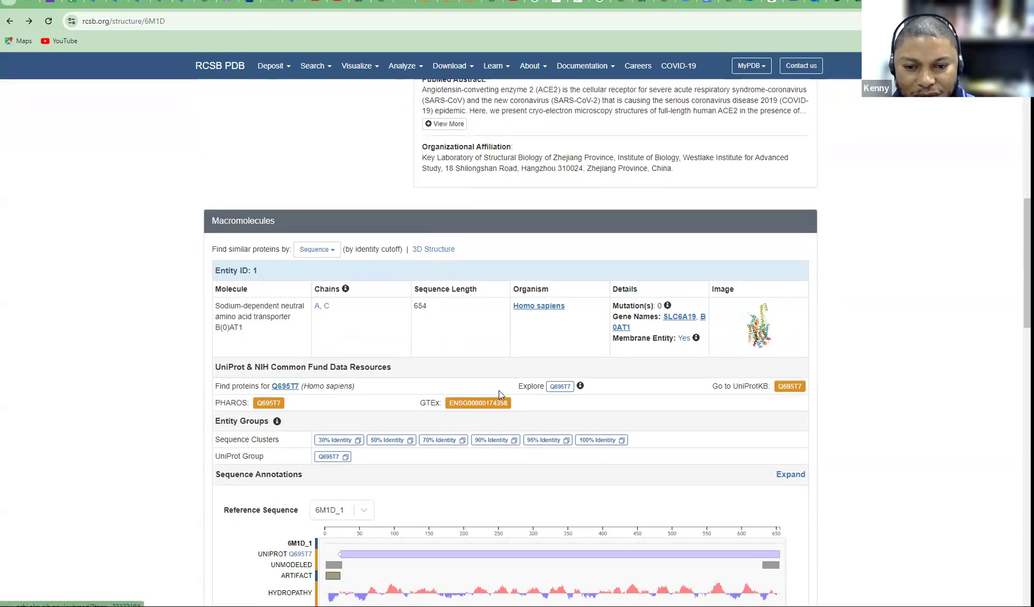
{"action": "scroll", "coordinate": [500, 395], "scroll_direction": "down", "scroll_amount": 1}
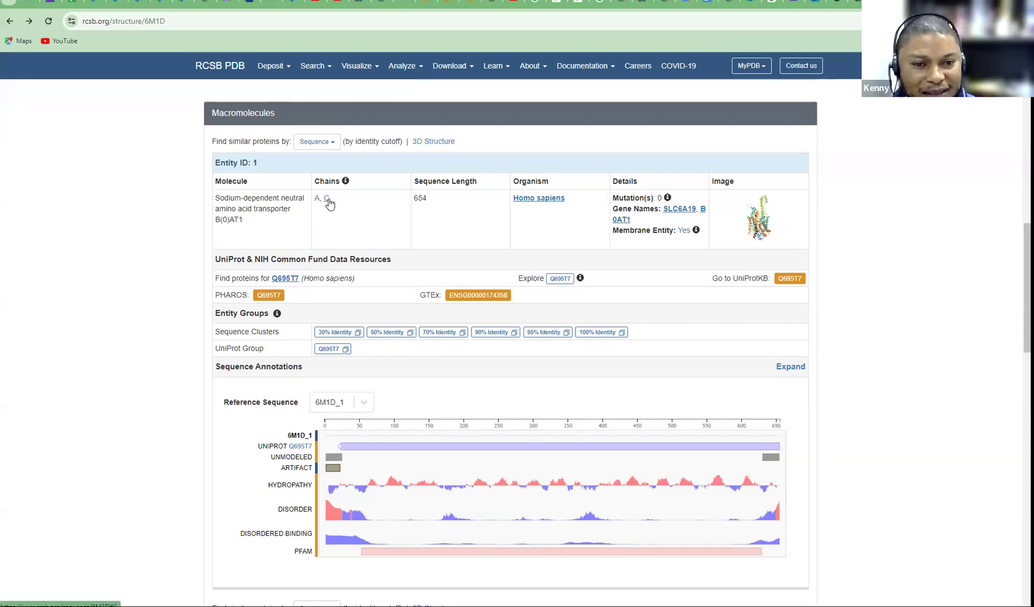
{"action": "scroll", "coordinate": [348, 200], "scroll_direction": "down", "scroll_amount": 4}
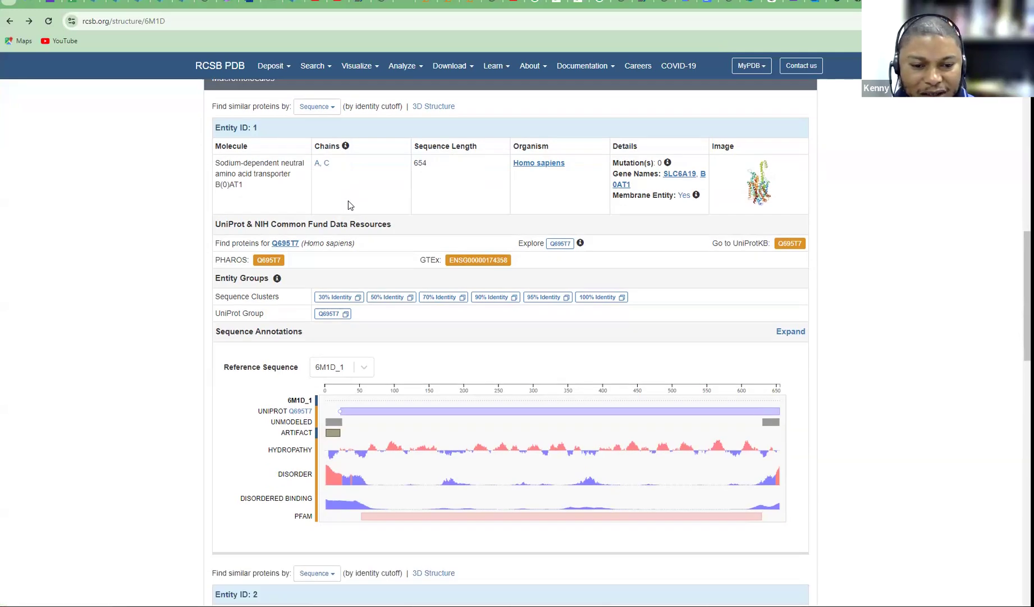
{"action": "scroll", "coordinate": [326, 430], "scroll_direction": "down", "scroll_amount": 2}
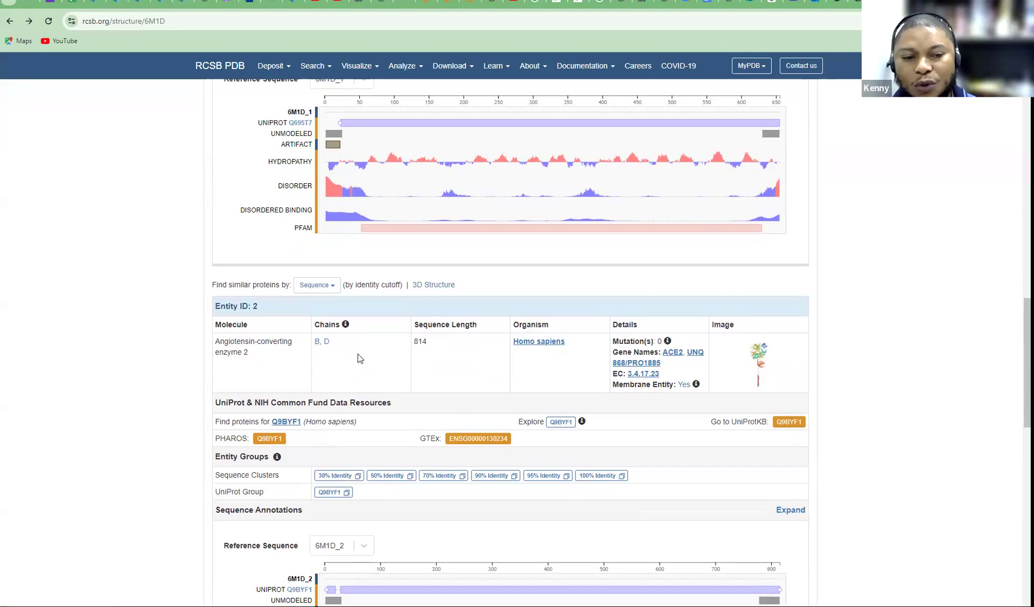
{"action": "scroll", "coordinate": [342, 314], "scroll_direction": "up", "scroll_amount": 5}
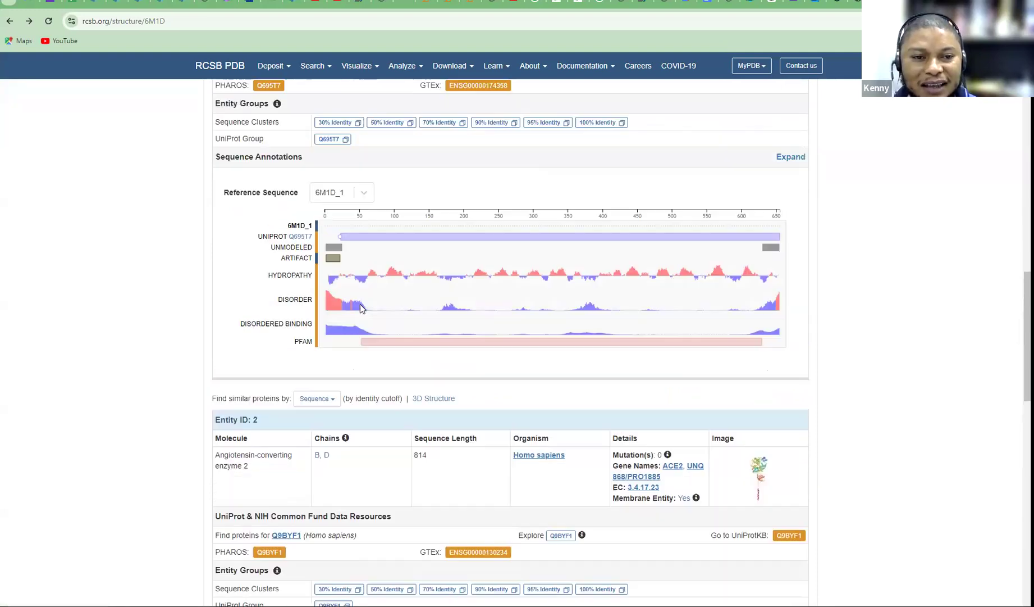
{"action": "scroll", "coordinate": [325, 281], "scroll_direction": "up", "scroll_amount": 1}
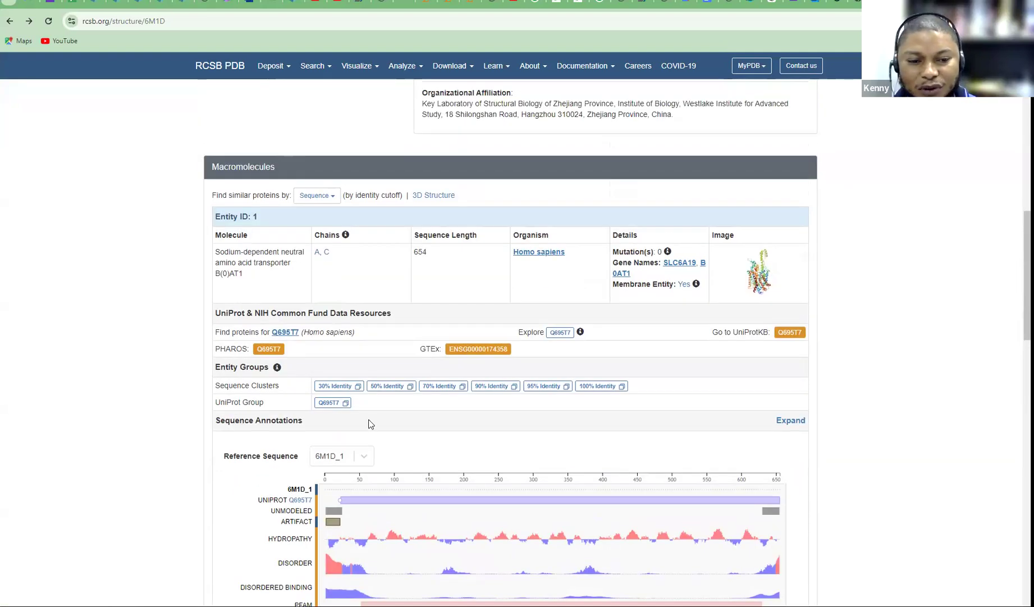
{"action": "scroll", "coordinate": [370, 424], "scroll_direction": "down", "scroll_amount": 11}
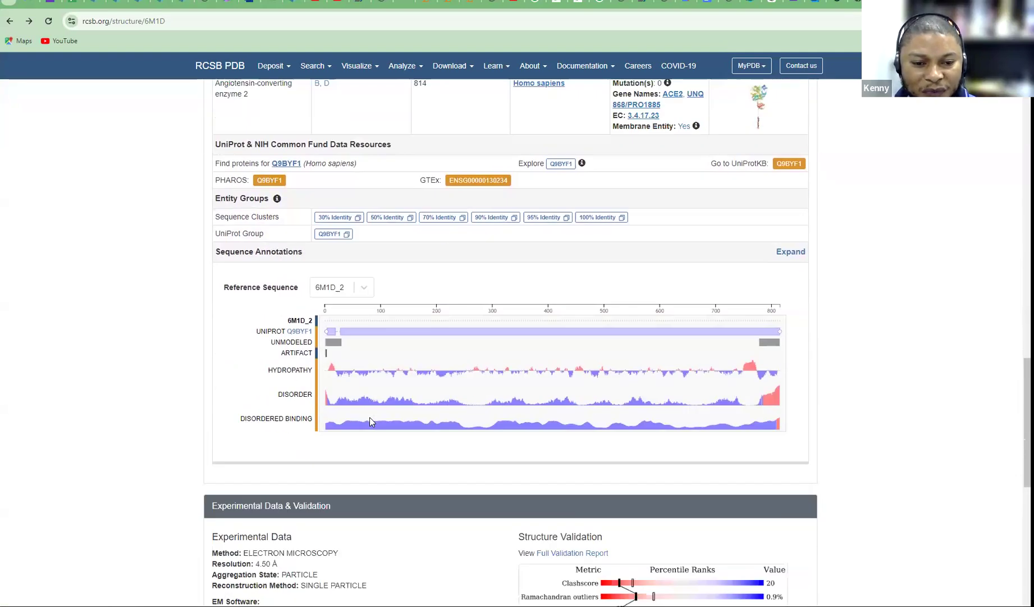
{"action": "scroll", "coordinate": [370, 421], "scroll_direction": "down", "scroll_amount": 1}
{"action": "scroll", "coordinate": [370, 421], "scroll_direction": "up", "scroll_amount": 3}
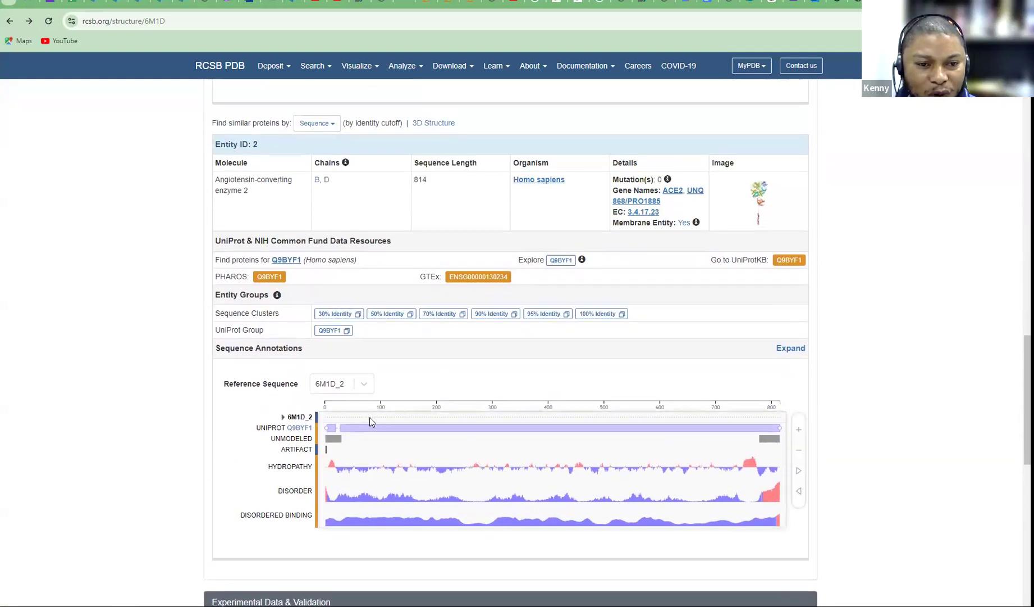
{"action": "scroll", "coordinate": [315, 472], "scroll_direction": "down", "scroll_amount": 7}
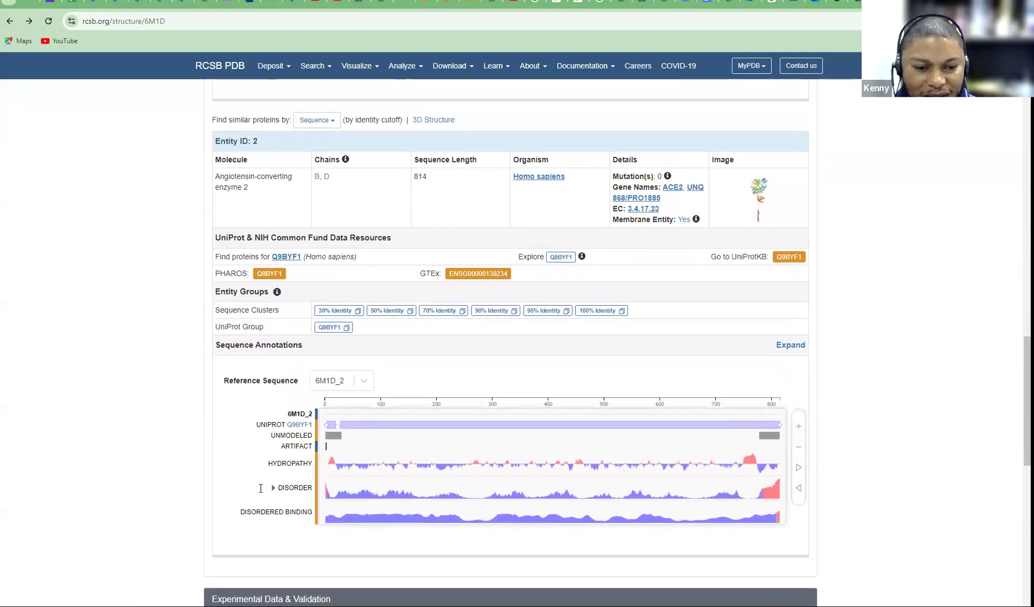
{"action": "scroll", "coordinate": [260, 491], "scroll_direction": "down", "scroll_amount": 1}
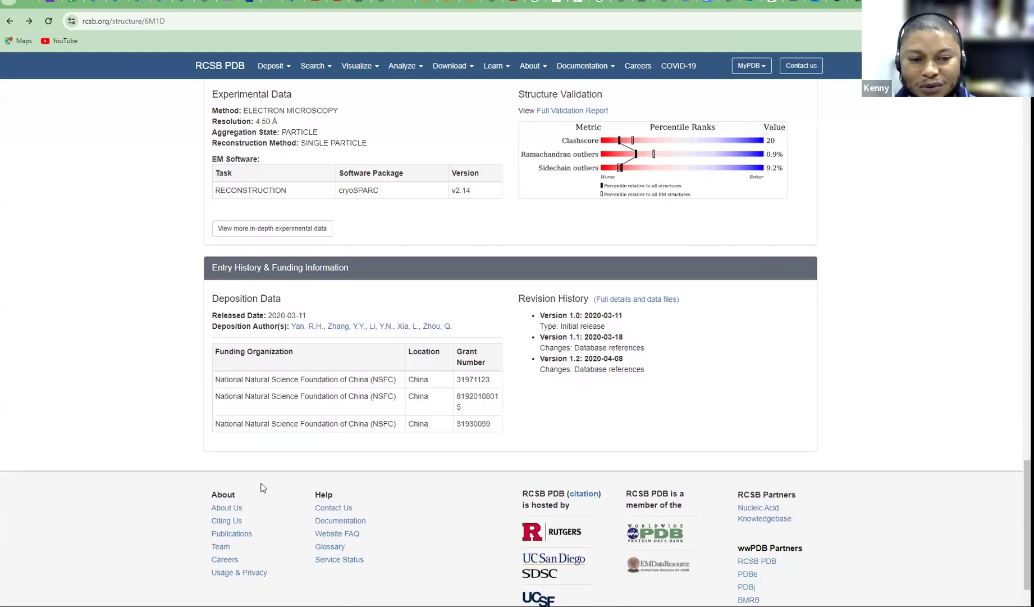
{"action": "scroll", "coordinate": [262, 488], "scroll_direction": "down", "scroll_amount": 1}
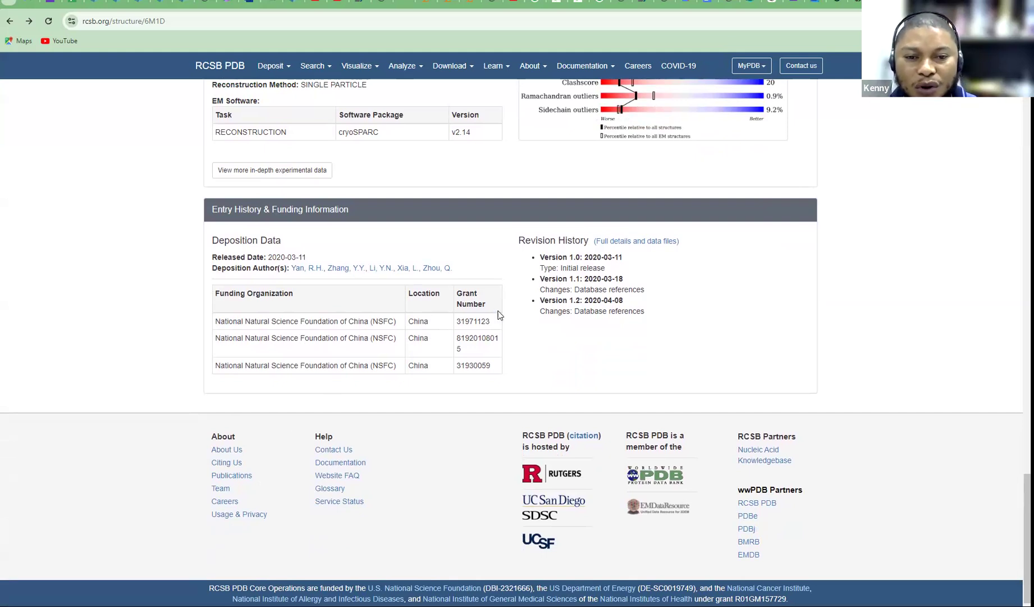
{"action": "scroll", "coordinate": [590, 326], "scroll_direction": "up", "scroll_amount": 15}
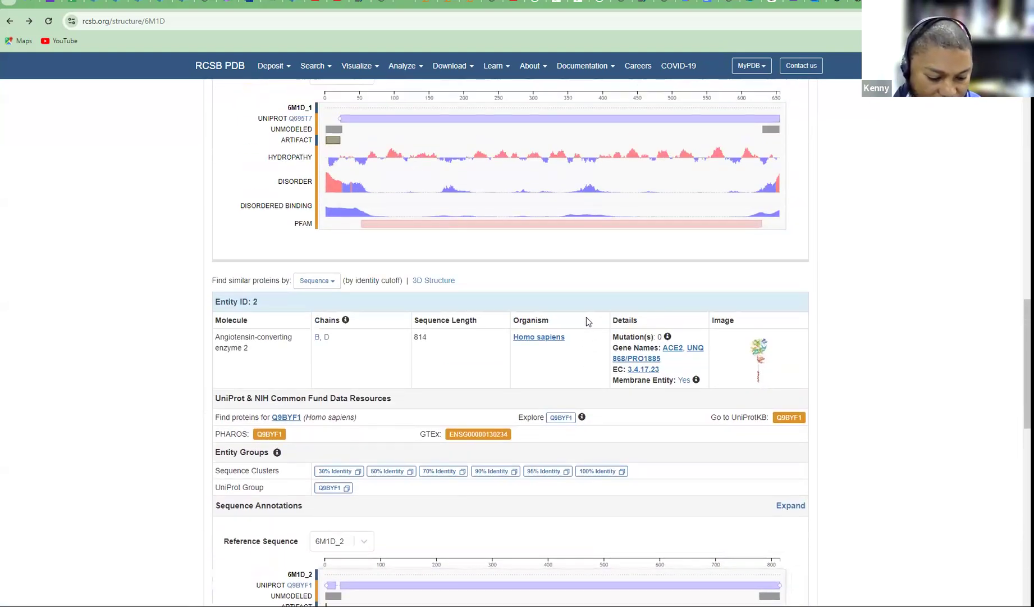
{"action": "scroll", "coordinate": [587, 320], "scroll_direction": "up", "scroll_amount": 4}
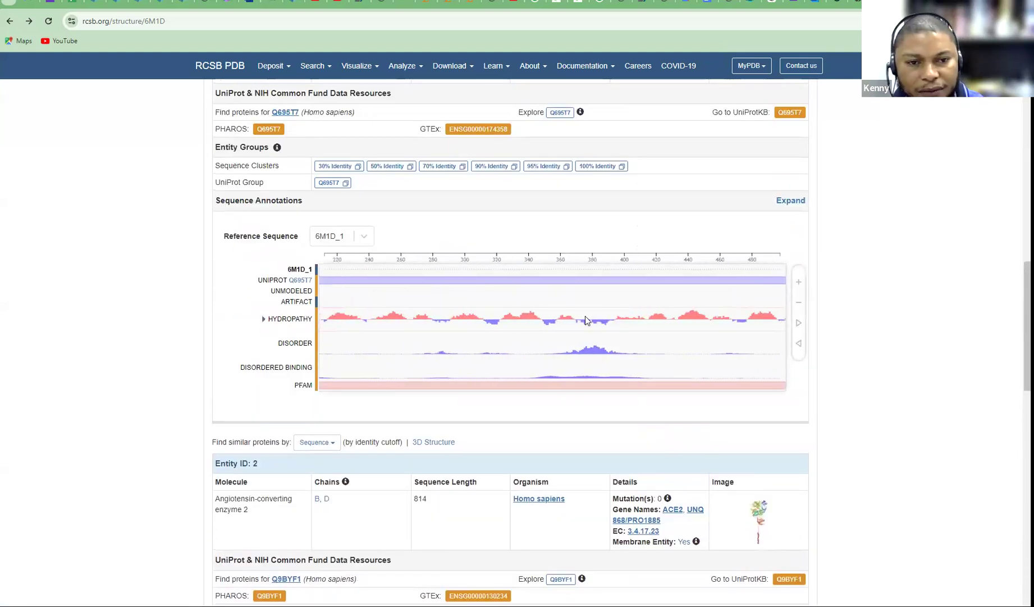
{"action": "scroll", "coordinate": [729, 208], "scroll_direction": "up", "scroll_amount": 8}
{"action": "scroll", "coordinate": [729, 209], "scroll_direction": "up", "scroll_amount": 8}
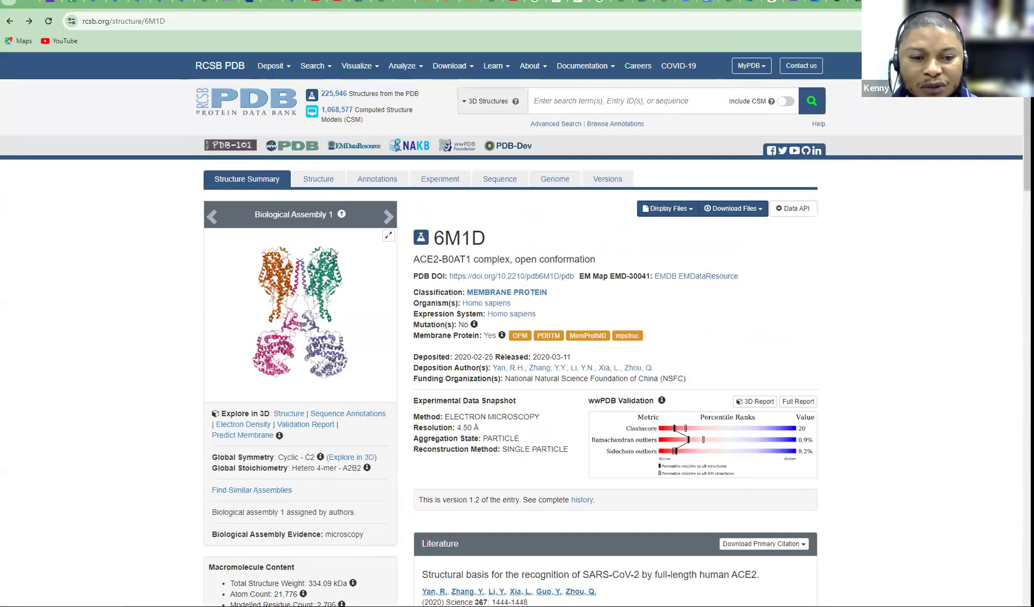
Download 6M1D in PDB Format and show the file in the Downloads folder
{"action": "left_click", "coordinate": [744, 212]}
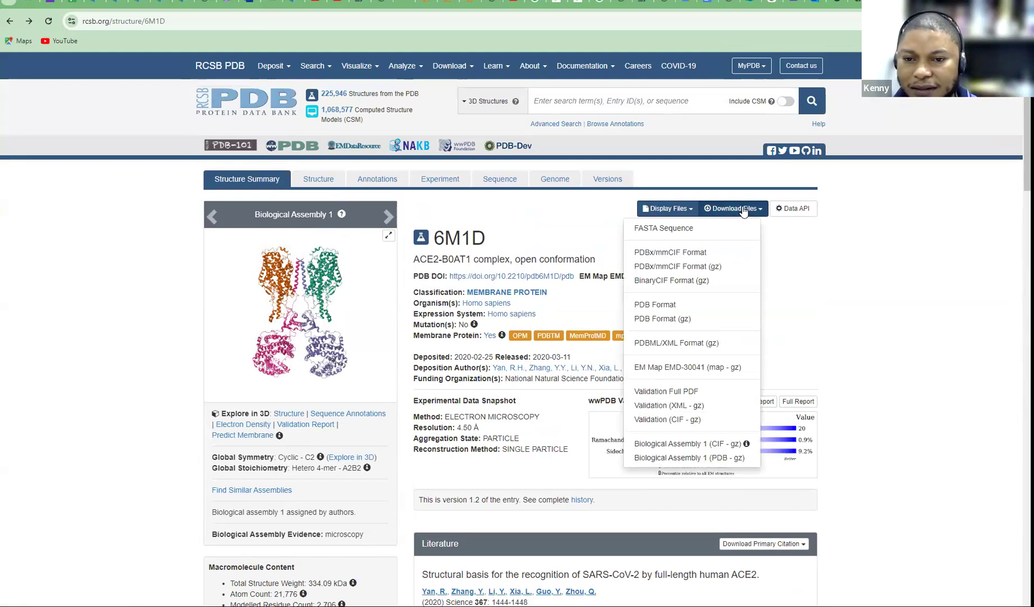
{"action": "left_click", "coordinate": [654, 307]}
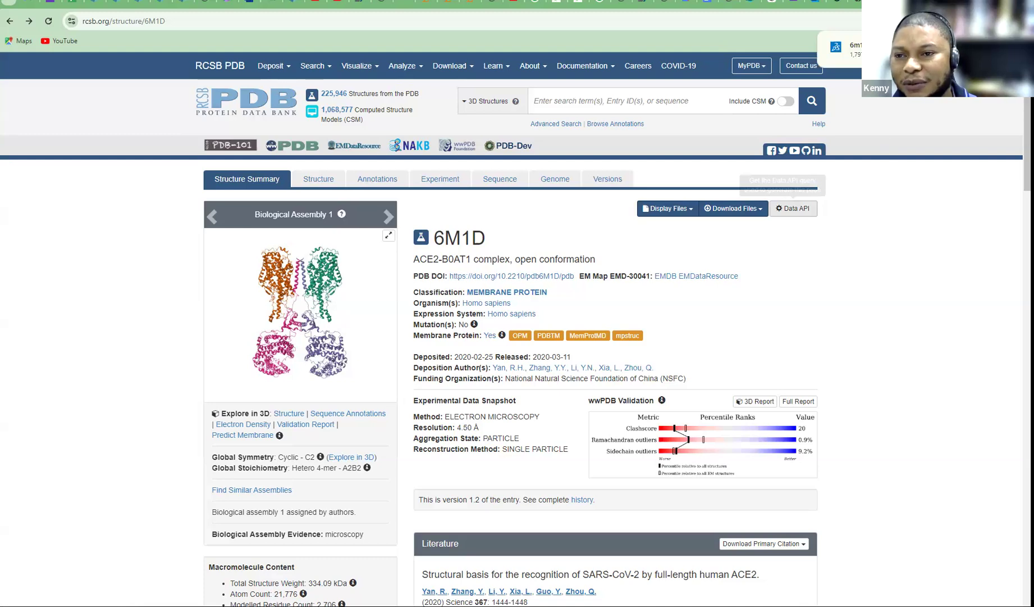
{"action": "left_click", "coordinate": [967, 49]}
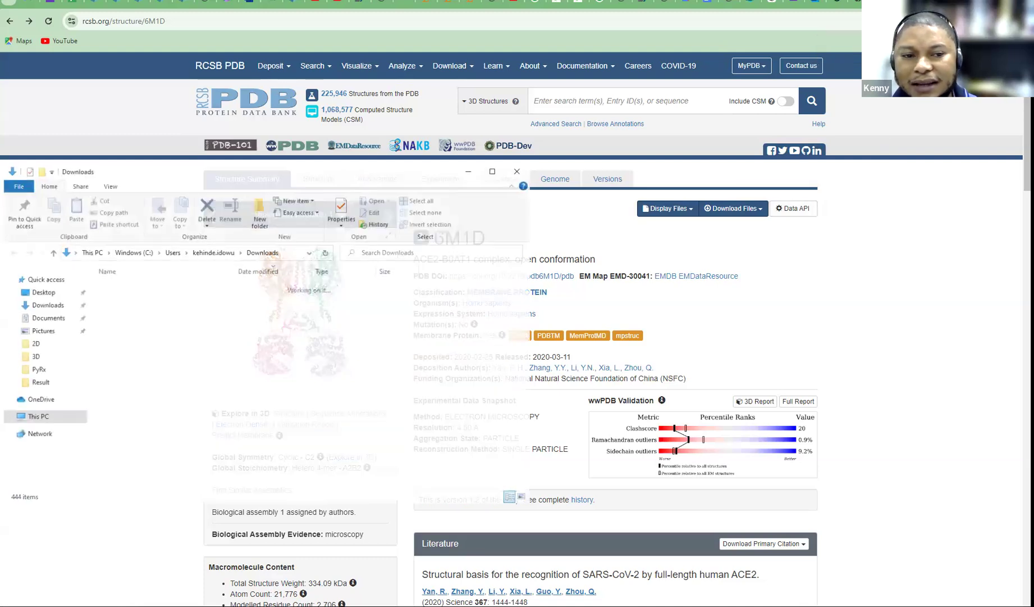
Create a 'DOE Class' folder in Downloads, drag the 6m1d file into it, and open it
{"action": "left_click", "coordinate": [259, 213]}
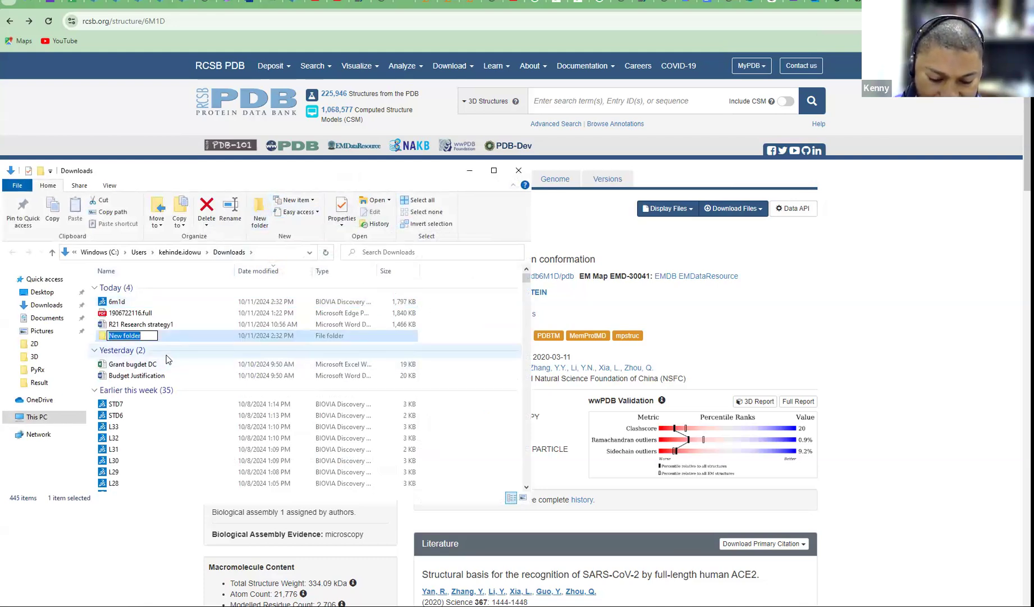
{"action": "type", "text": "DOE Class"}
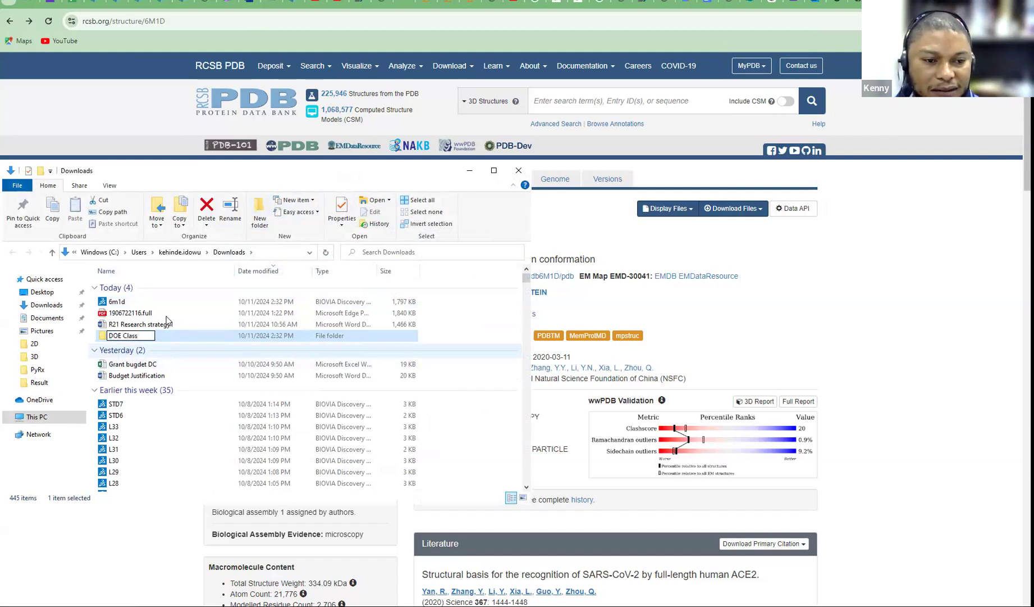
{"action": "key", "text": "Return"}
{"action": "left_click_drag", "start_coordinate": [120, 303], "coordinate": [125, 340]}
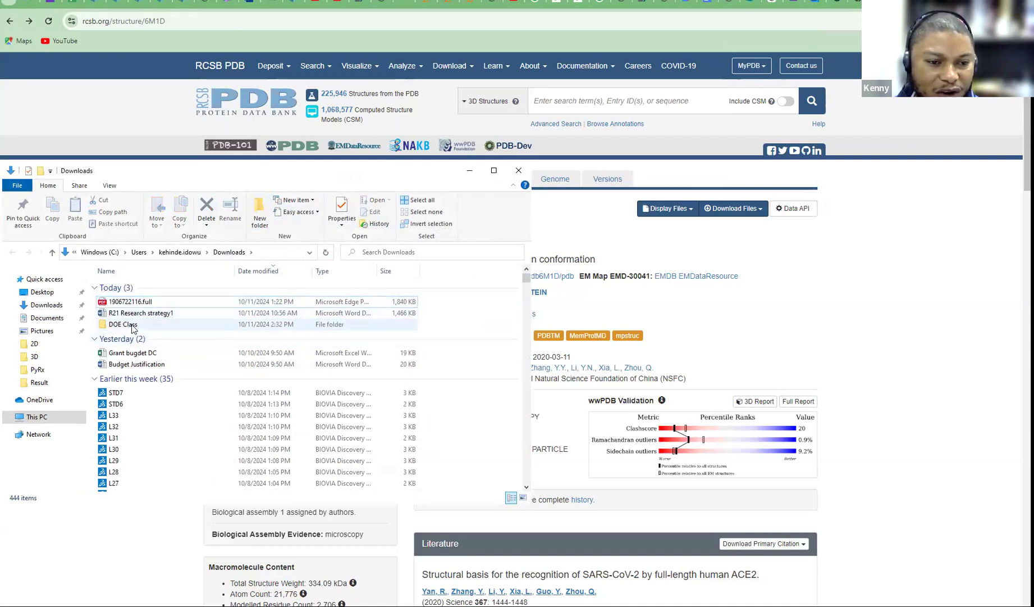
{"action": "double_click", "coordinate": [133, 329]}
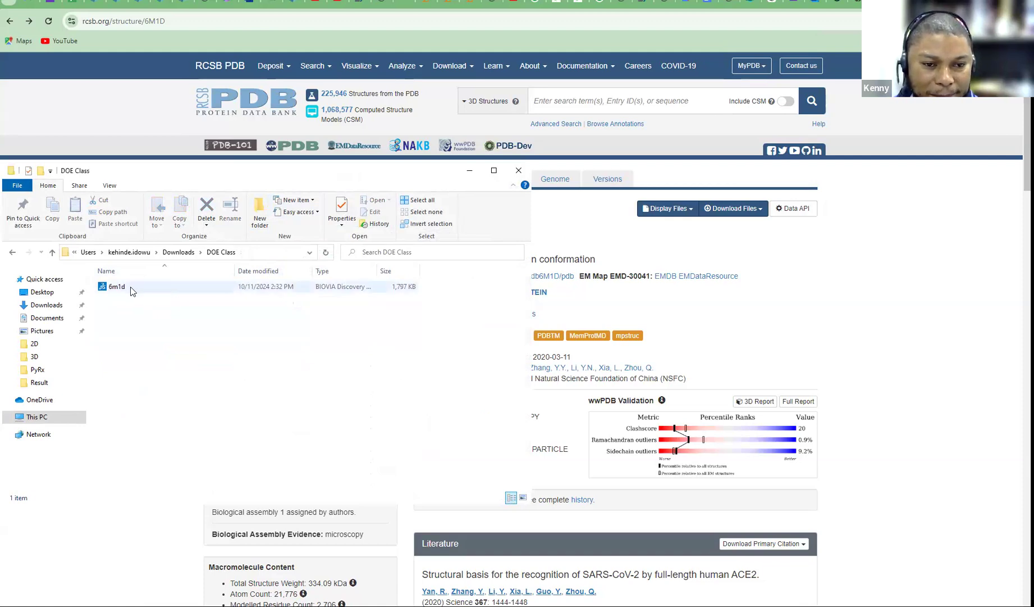
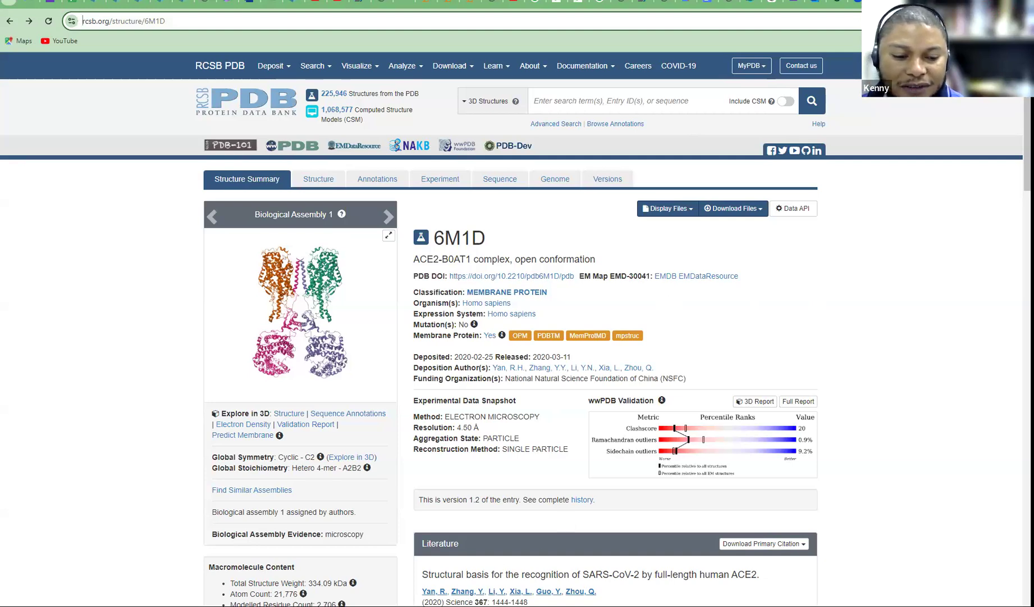
Confirm in File Explorer that the 6m1d file is in Downloads\DOE Class, then return to the 6M1D page
{"action": "key", "text": "super+e"}
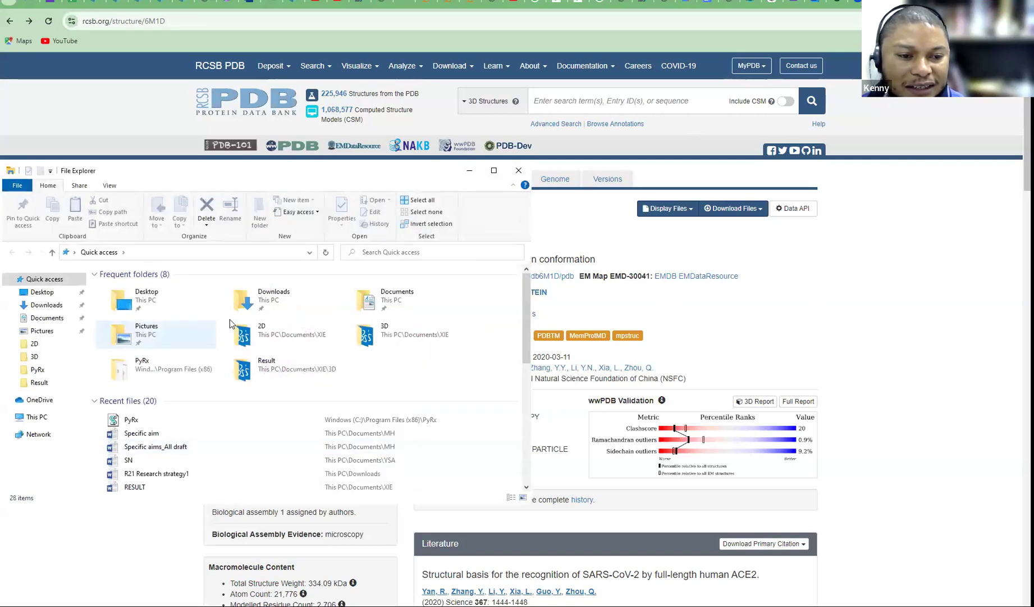
{"action": "left_click", "coordinate": [43, 293]}
{"action": "left_click", "coordinate": [47, 305]}
{"action": "left_click", "coordinate": [134, 325]}
{"action": "double_click", "coordinate": [134, 326]}
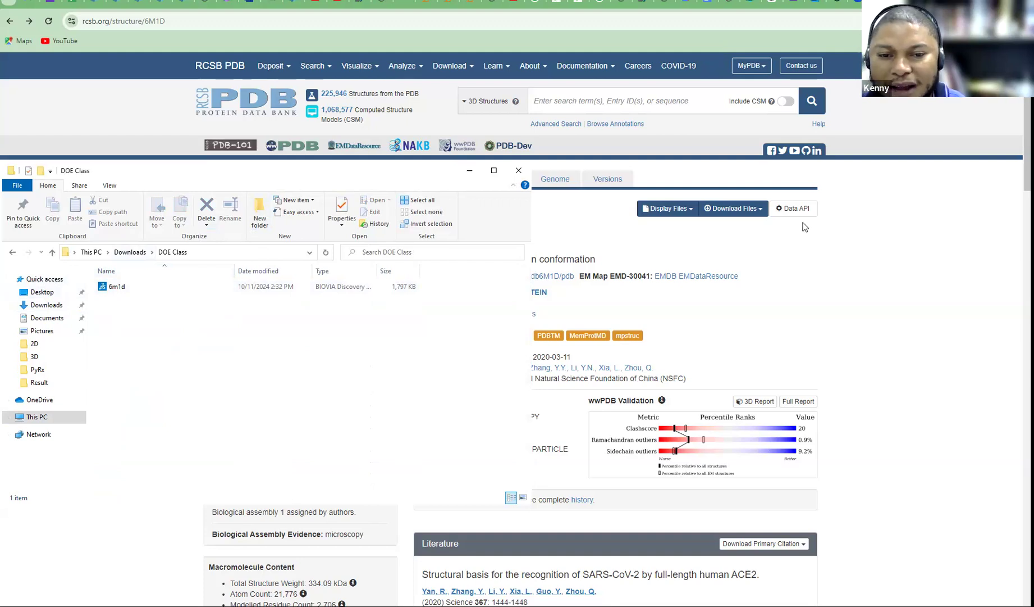
{"action": "left_click", "coordinate": [887, 287]}
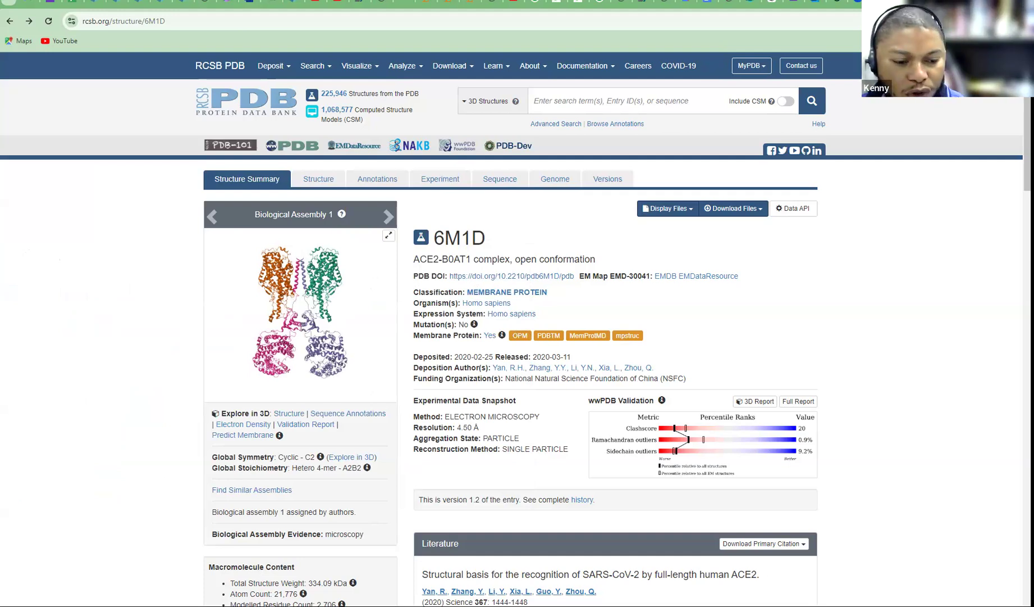
Launch UCSF Chimera 1.17.3 from Start search and dismiss the registration reminder
{"action": "key", "text": "super"}
{"action": "type", "text": "chimer"}
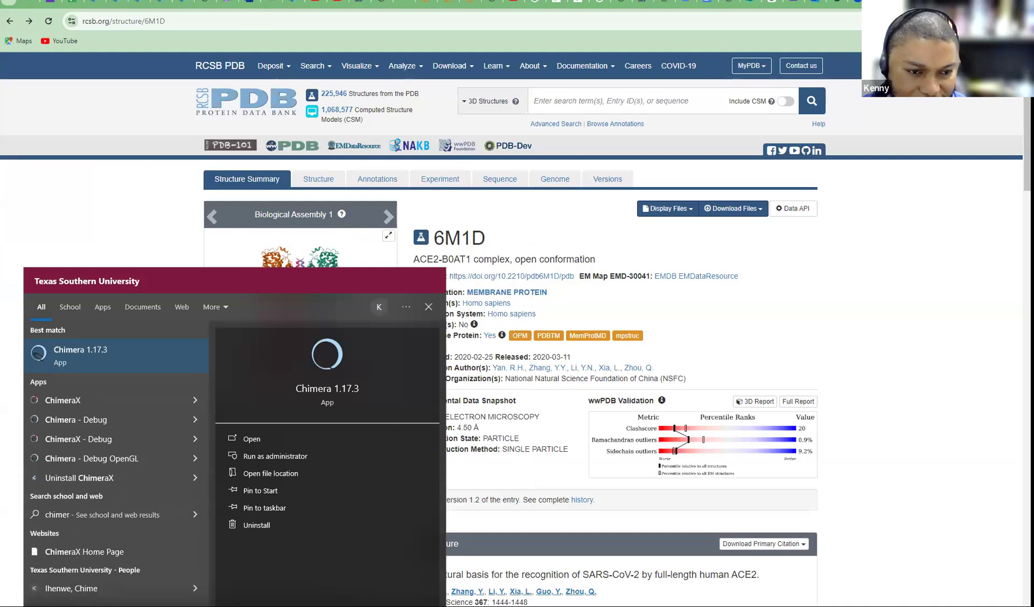
{"action": "left_click", "coordinate": [87, 348]}
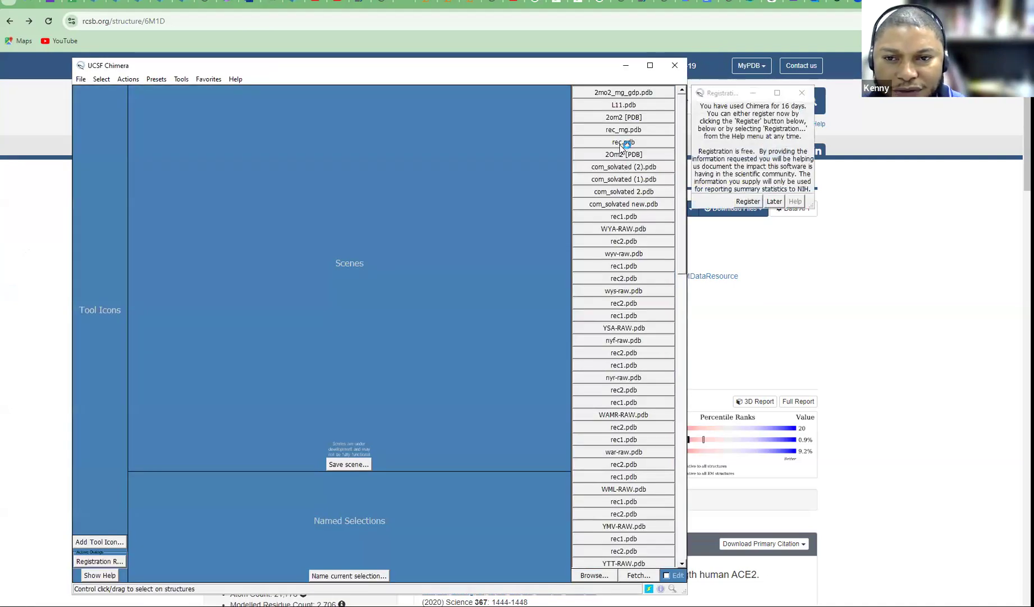
{"action": "left_click", "coordinate": [802, 93]}
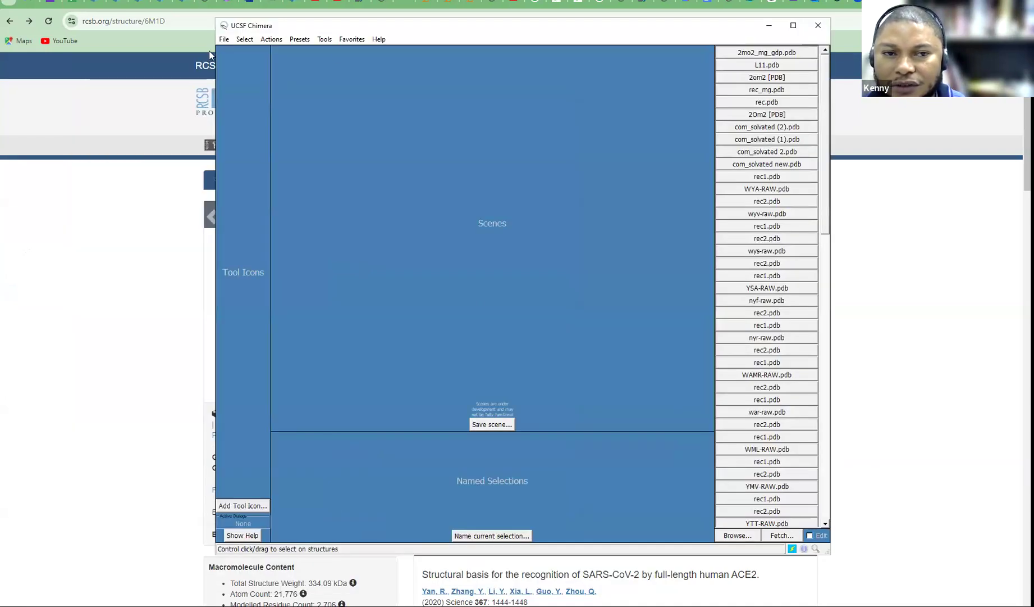
Open 6m1d.pdb from Downloads\DOE Class through File > Open
{"action": "left_click", "coordinate": [224, 39]}
{"action": "left_click", "coordinate": [229, 57]}
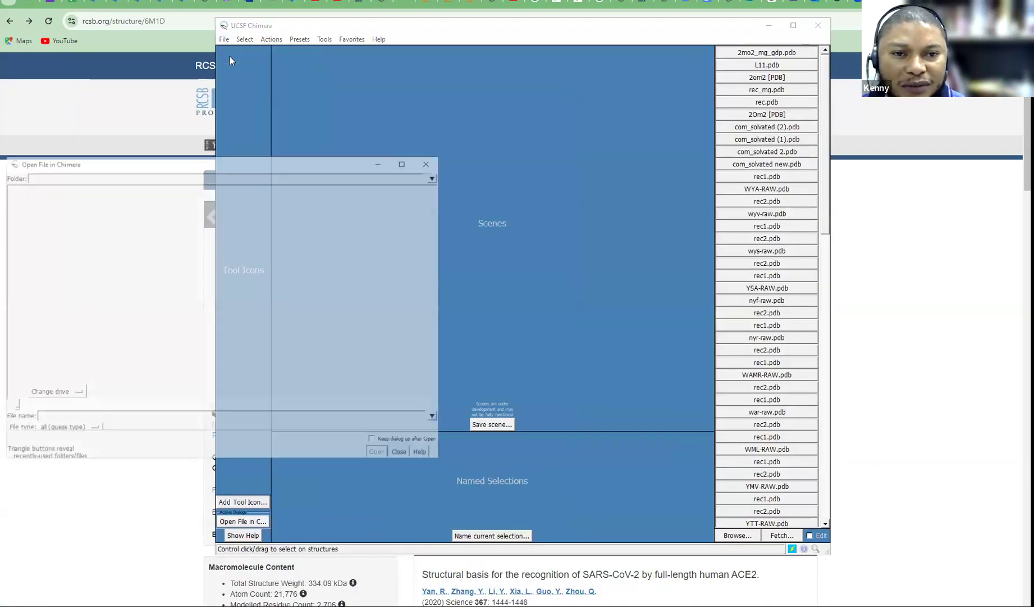
{"action": "left_click_drag", "start_coordinate": [296, 164], "coordinate": [394, 142]}
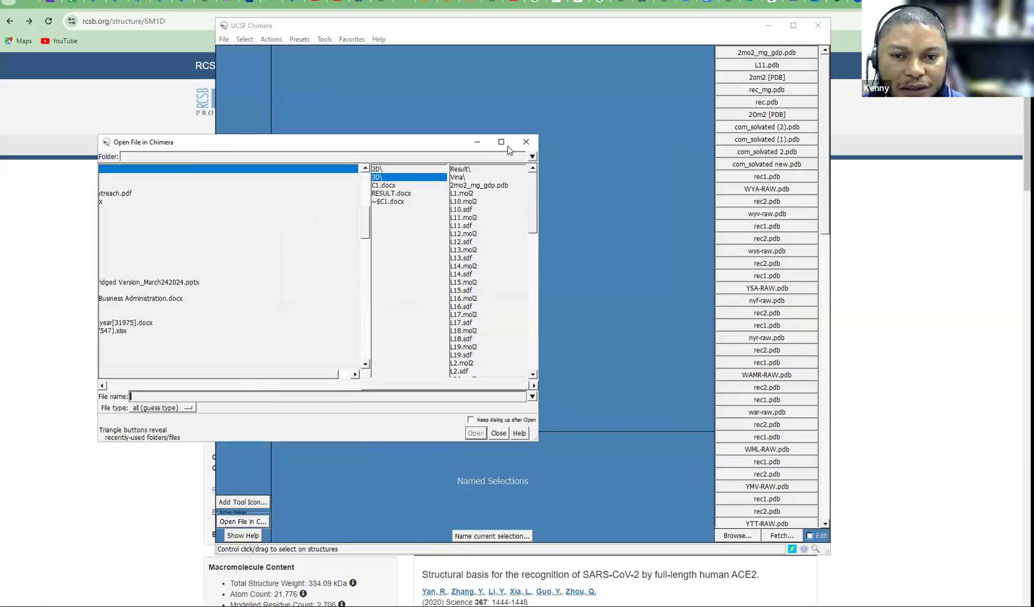
{"action": "left_click", "coordinate": [528, 140]}
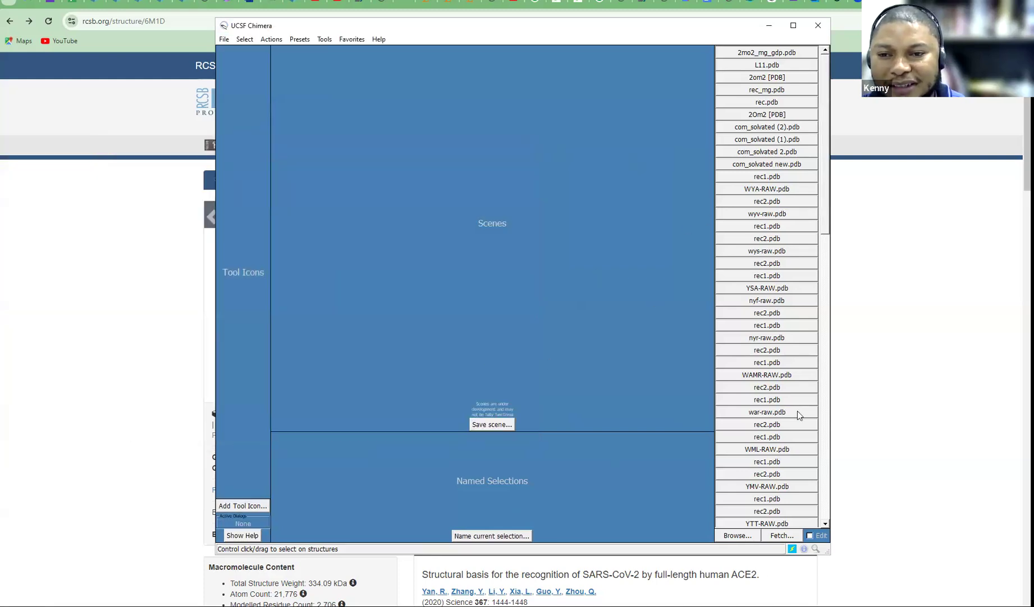
{"action": "left_click", "coordinate": [225, 39]}
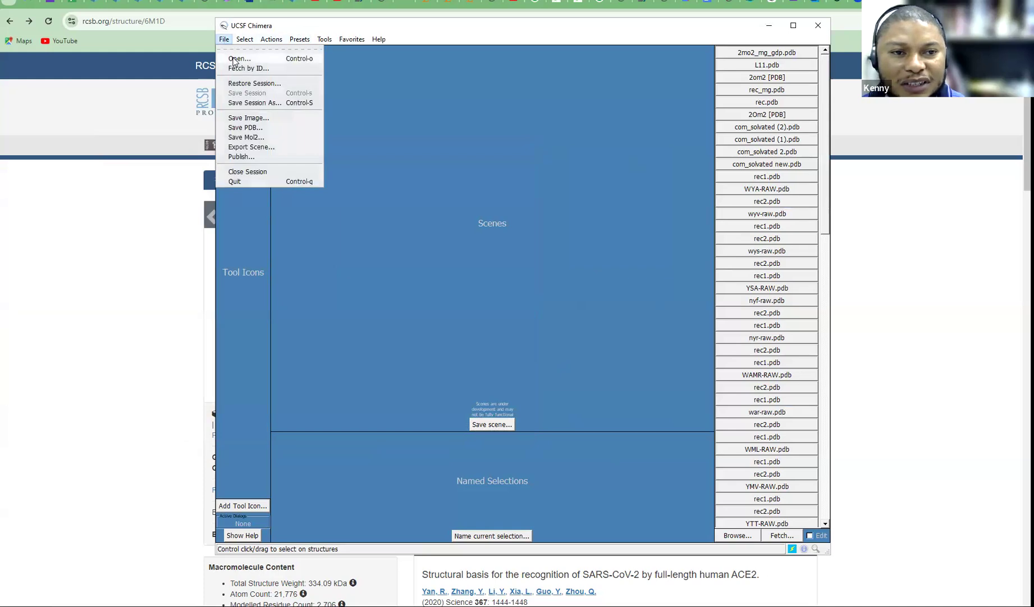
{"action": "left_click", "coordinate": [234, 59]}
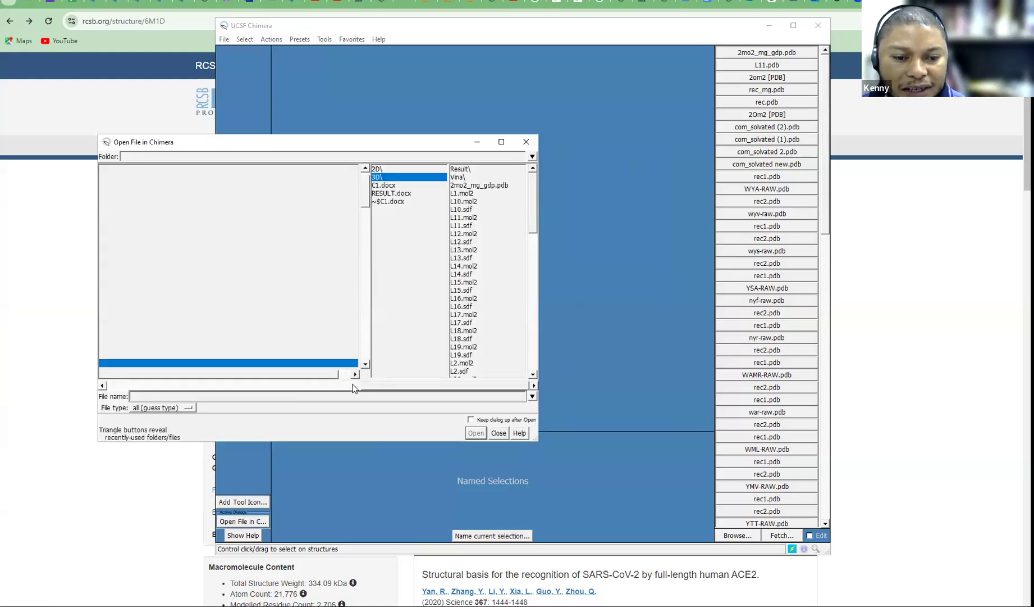
{"action": "left_click_drag", "start_coordinate": [370, 386], "coordinate": [194, 369]}
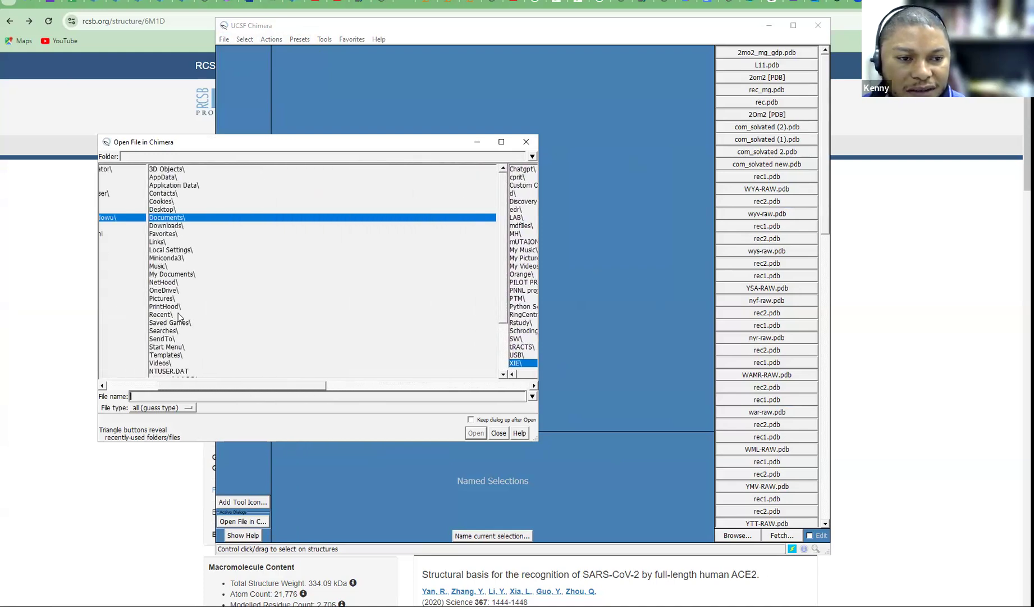
{"action": "double_click", "coordinate": [171, 224]}
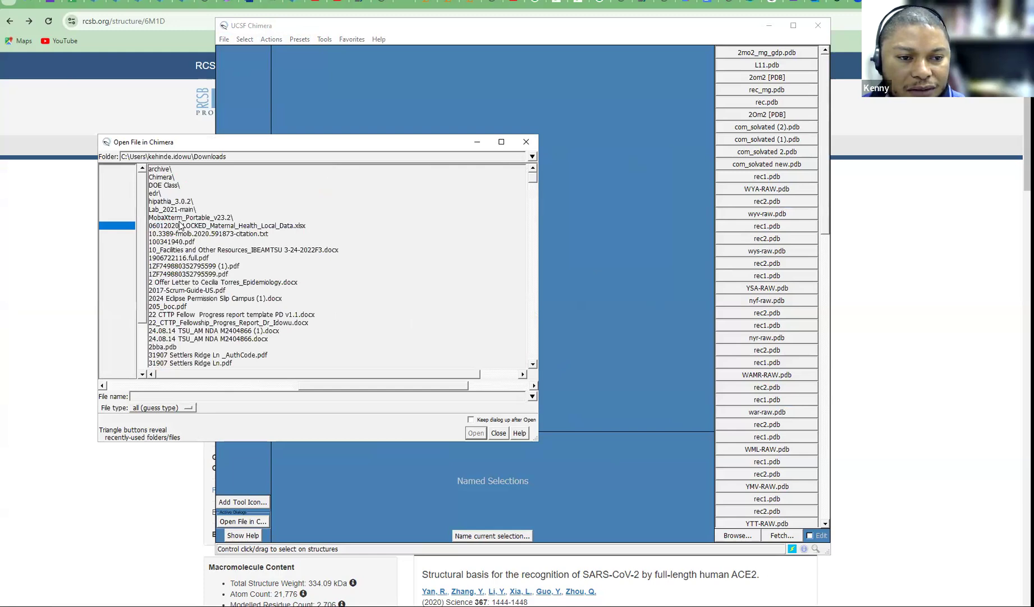
{"action": "double_click", "coordinate": [165, 185]}
{"action": "left_click", "coordinate": [479, 169]}
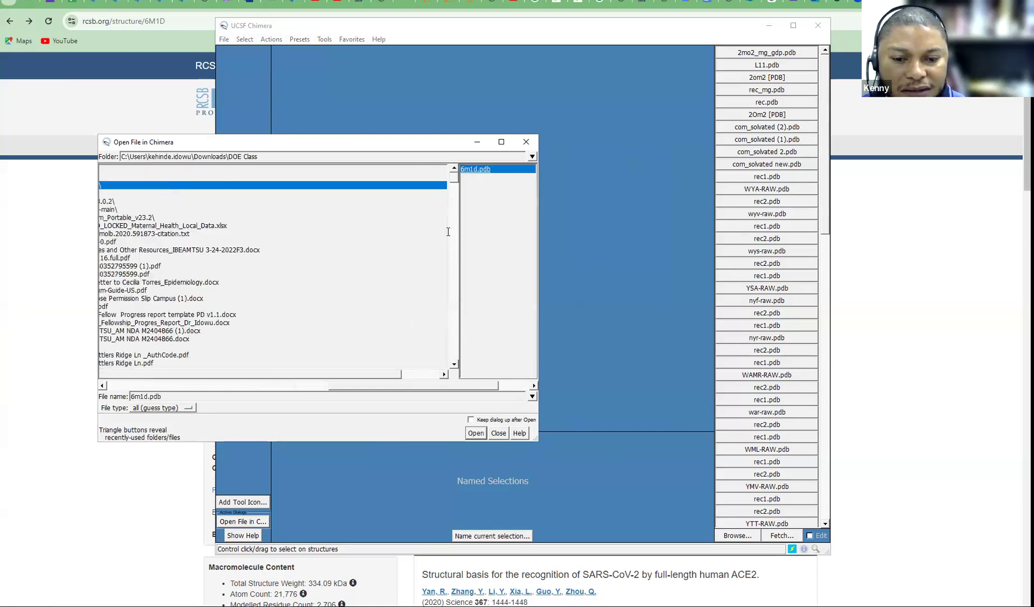
{"action": "left_click", "coordinate": [471, 433]}
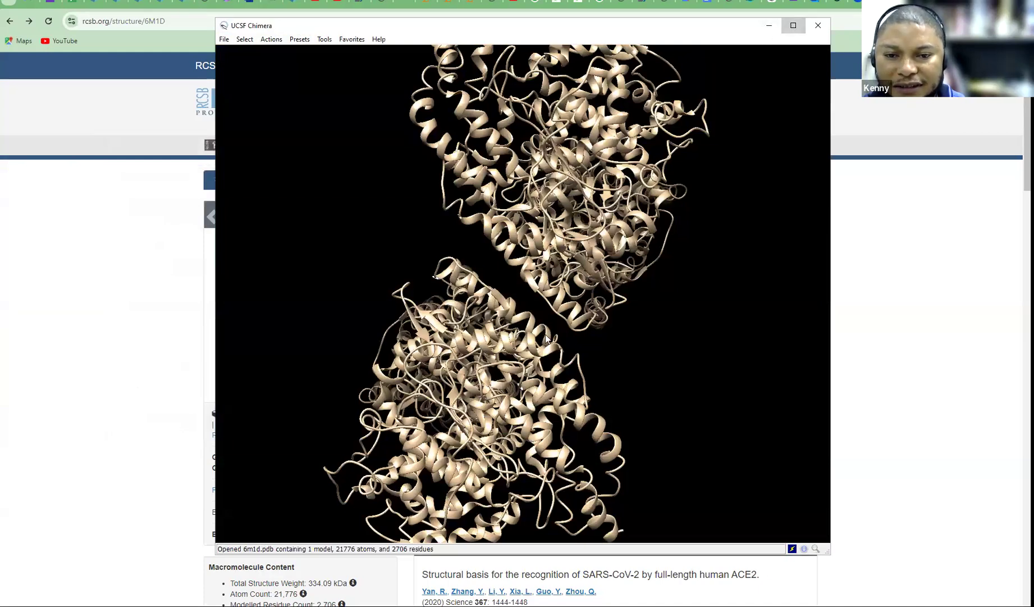
Maximize Chimera and rotate the 6m1d ribbon until its four domains are spread apart
{"action": "left_click", "coordinate": [791, 26]}
{"action": "scroll", "coordinate": [491, 343], "scroll_direction": "down", "scroll_amount": 5}
{"action": "left_click_drag", "start_coordinate": [492, 344], "coordinate": [295, 254]}
{"action": "left_click_drag", "start_coordinate": [648, 123], "coordinate": [667, 257]}
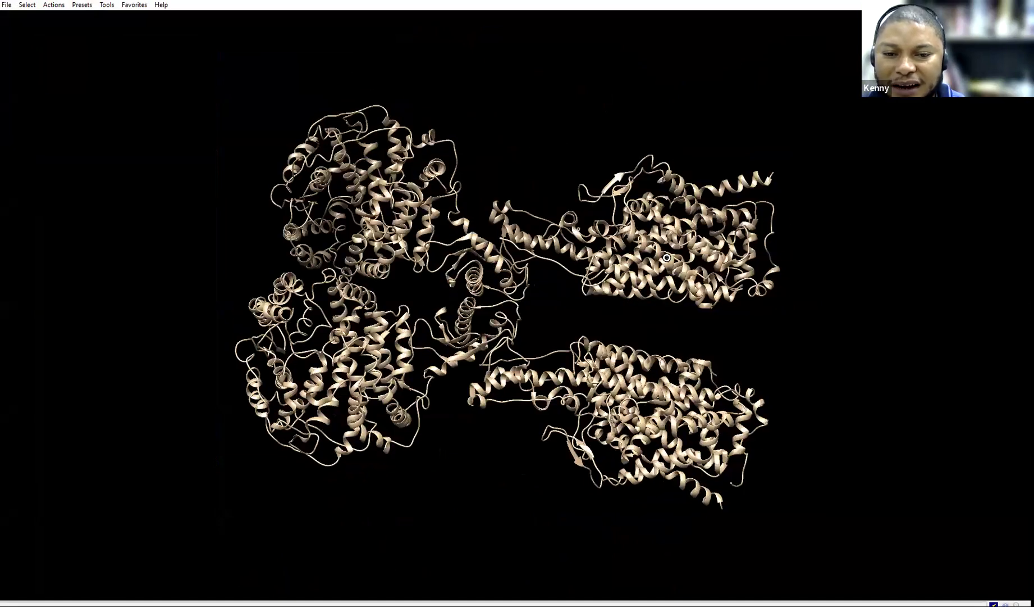
{"action": "left_click_drag", "start_coordinate": [609, 221], "coordinate": [532, 178]}
{"action": "left_click_drag", "start_coordinate": [447, 246], "coordinate": [537, 246]}
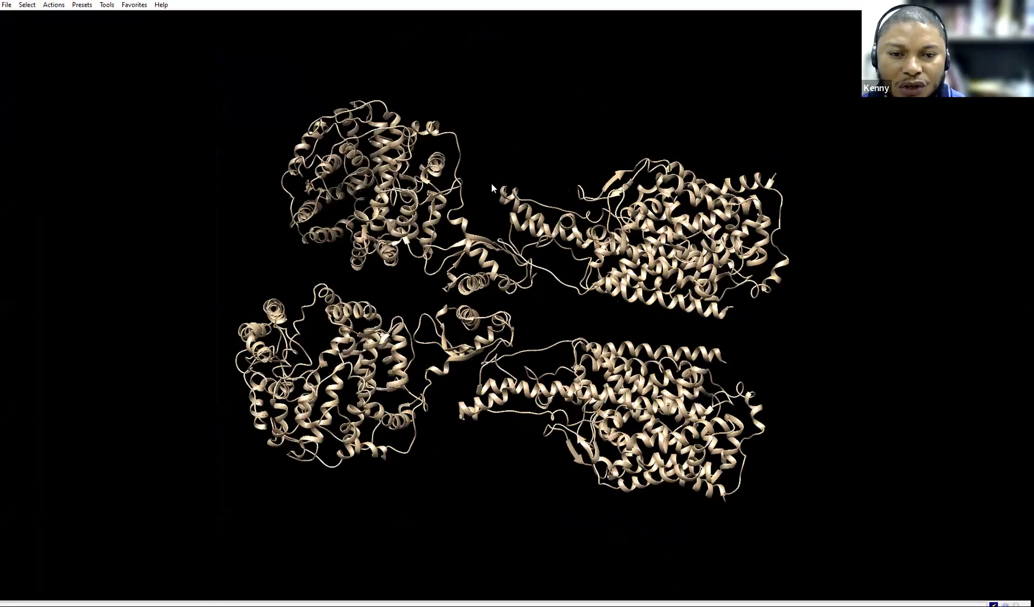
{"action": "left_click_drag", "start_coordinate": [365, 162], "coordinate": [187, 60]}
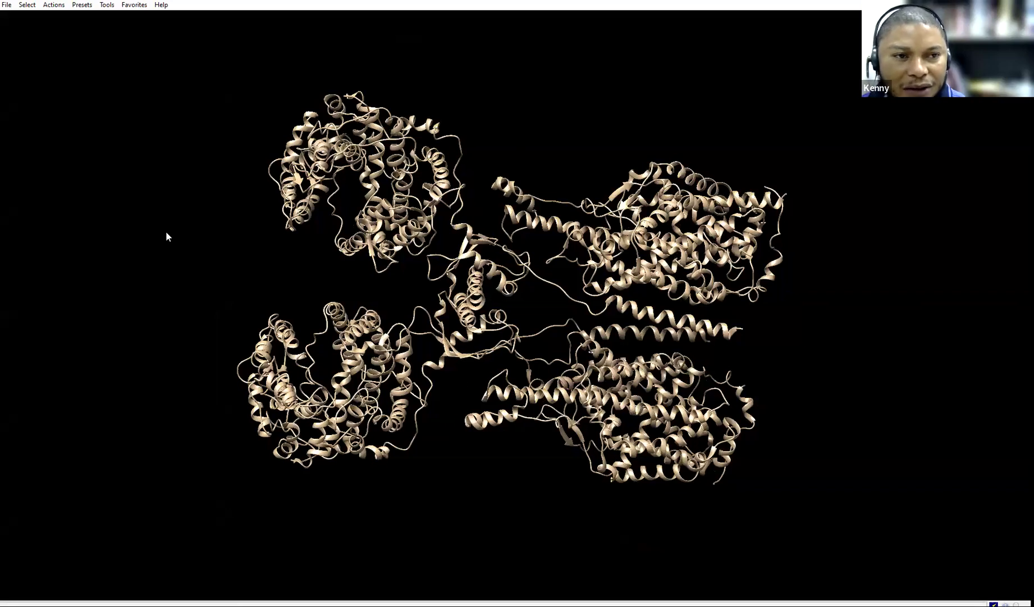
Check the Select > Chain list, then go back to the RCSB 6M1D page in Chrome
{"action": "left_click", "coordinate": [26, 5]}
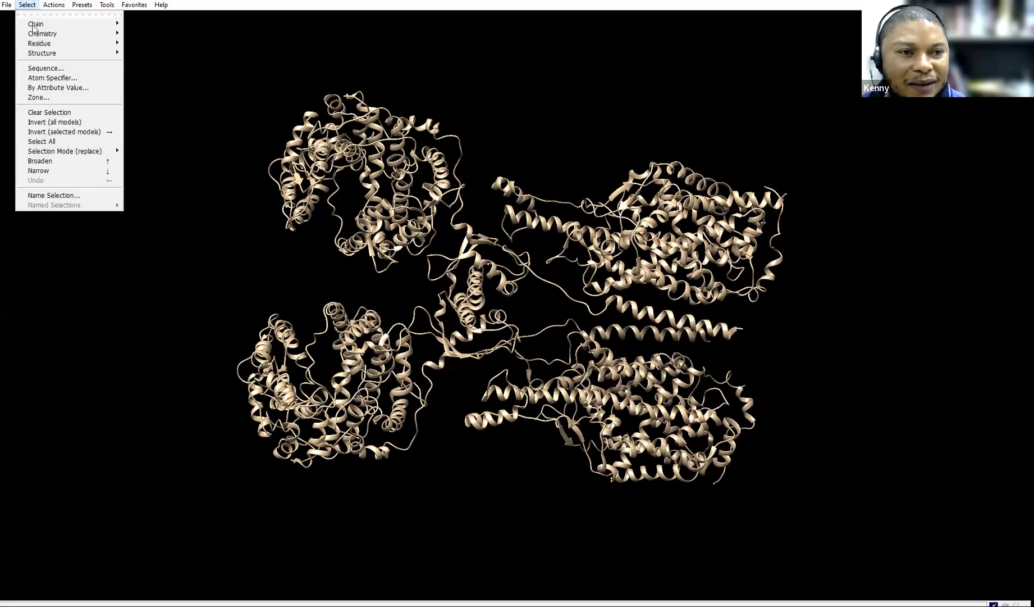
{"action": "mouse_move", "coordinate": [108, 24]}
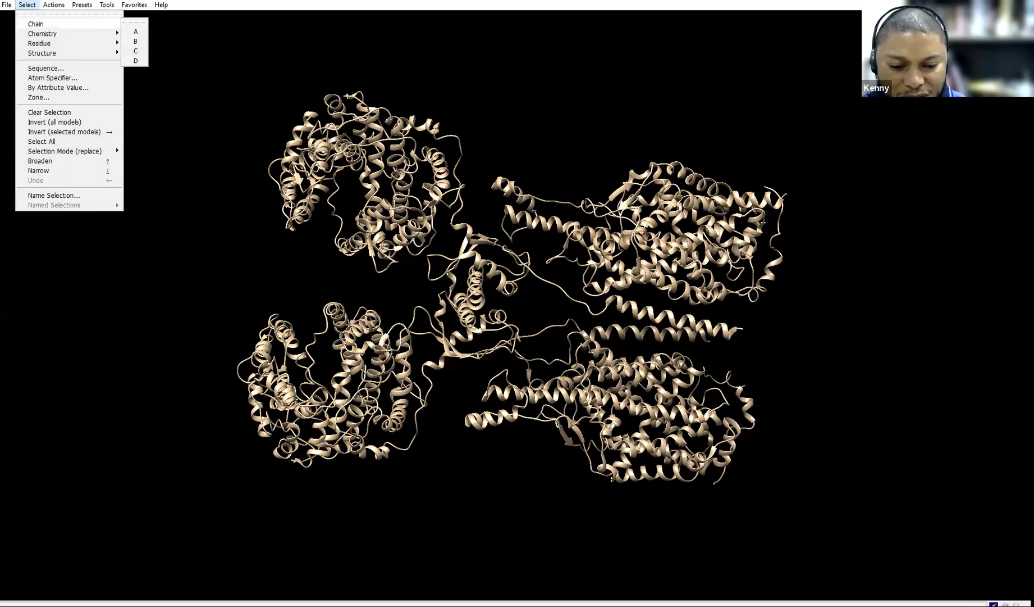
{"action": "left_click", "coordinate": [324, 605]}
{"action": "left_click", "coordinate": [272, 573]}
{"action": "scroll", "coordinate": [517, 359], "scroll_direction": "down", "scroll_amount": 10}
{"action": "scroll", "coordinate": [517, 358], "scroll_direction": "up", "scroll_amount": 1}
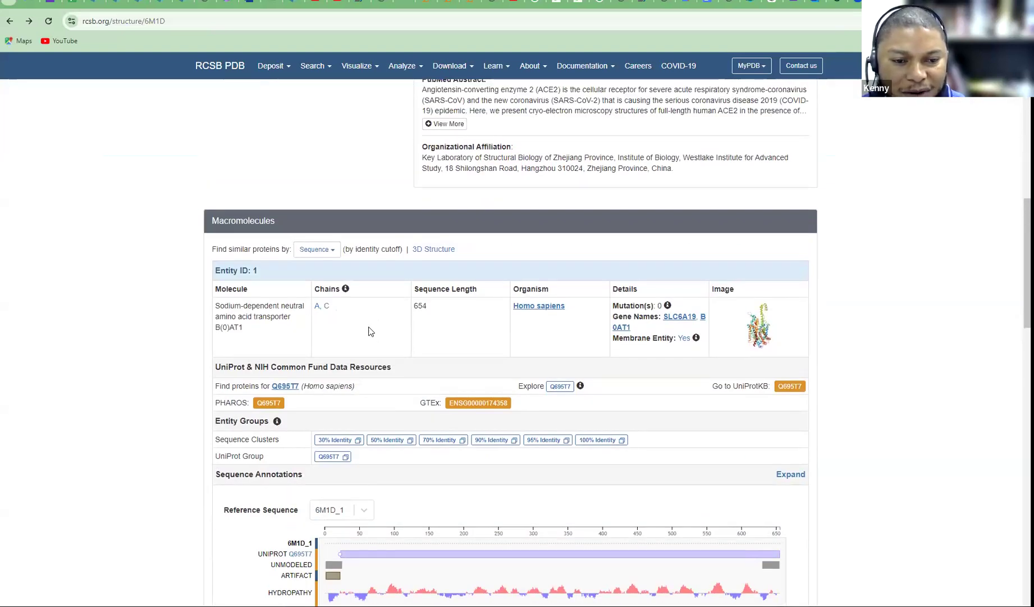
Scroll to Macromolecules to see ACE2 is Entity 2 on chains B and D, then return to Chimera
{"action": "scroll", "coordinate": [370, 332], "scroll_direction": "down", "scroll_amount": 10}
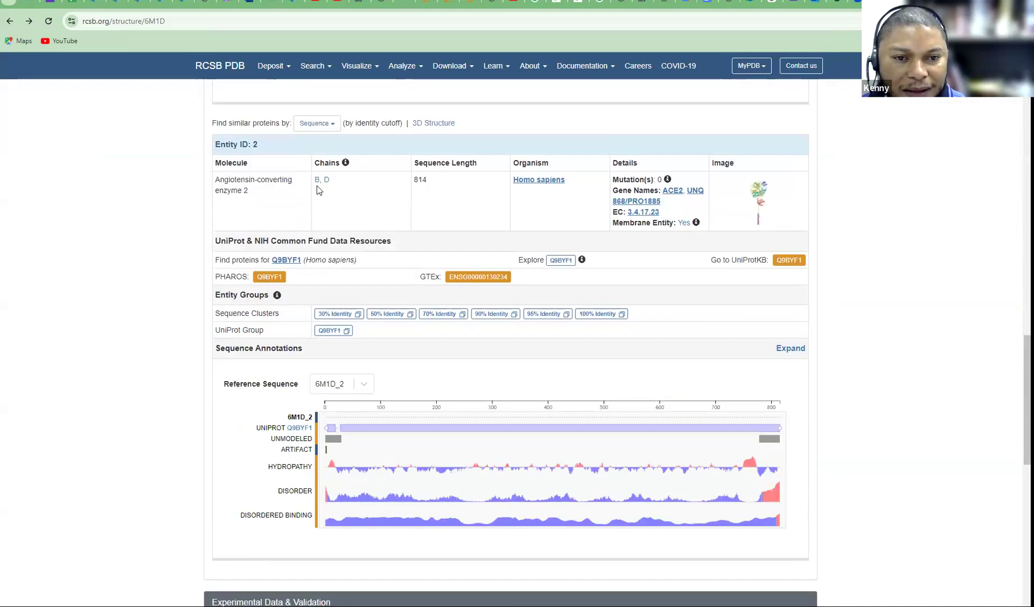
{"action": "scroll", "coordinate": [387, 243], "scroll_direction": "down", "scroll_amount": 2}
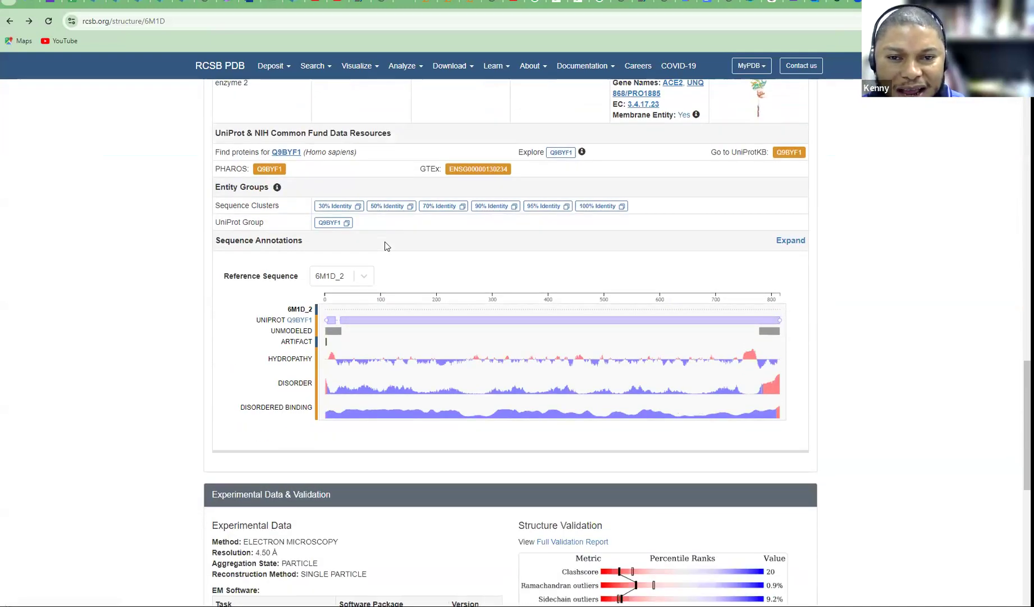
{"action": "scroll", "coordinate": [386, 245], "scroll_direction": "up", "scroll_amount": 4}
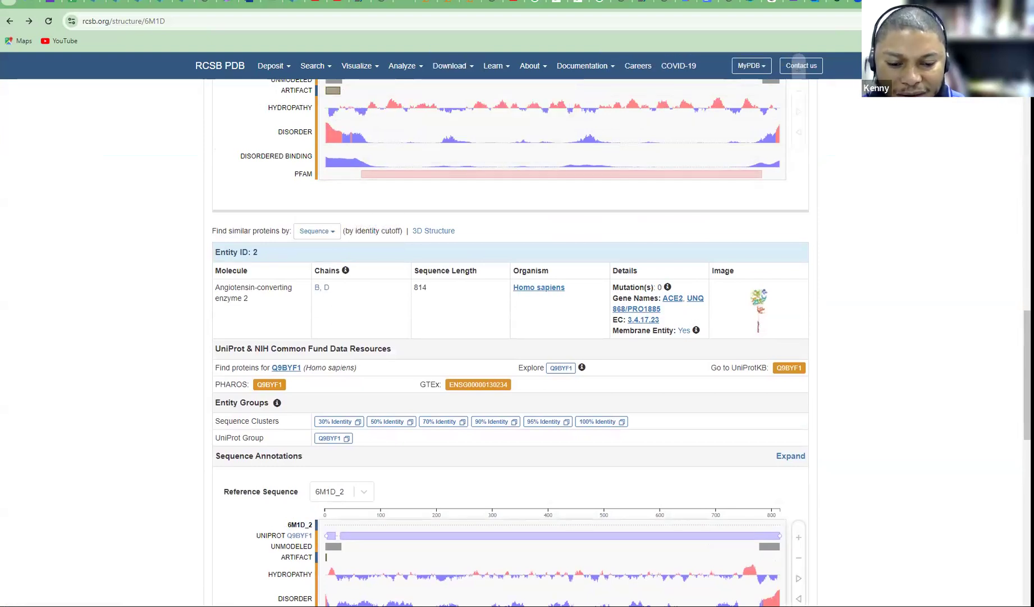
{"action": "key", "text": "alt+Tab"}
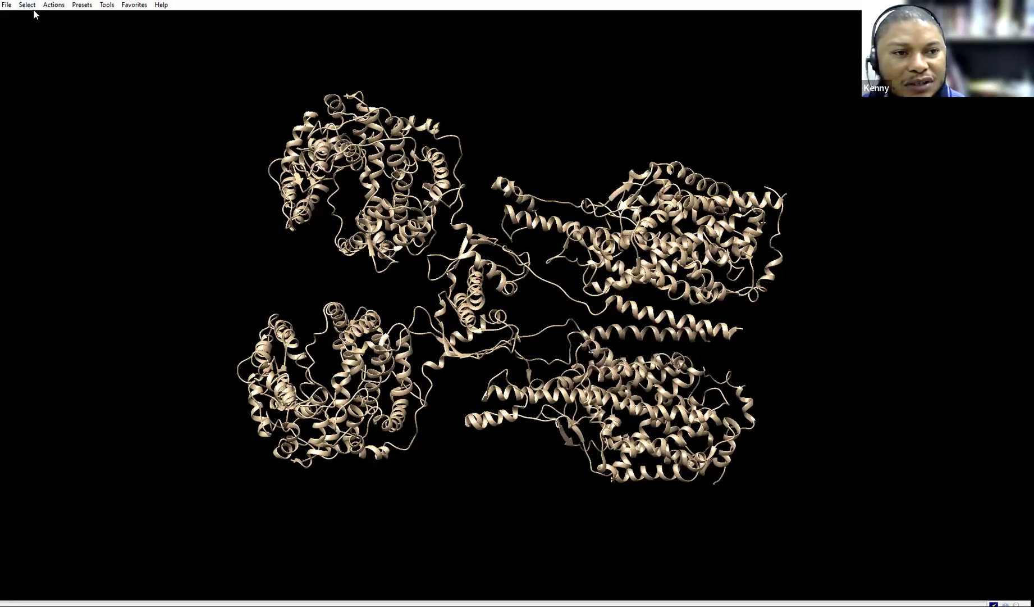
Select the first unwanted transporter chain and delete it via Actions > Atoms/Bonds > delete
{"action": "left_click", "coordinate": [27, 6]}
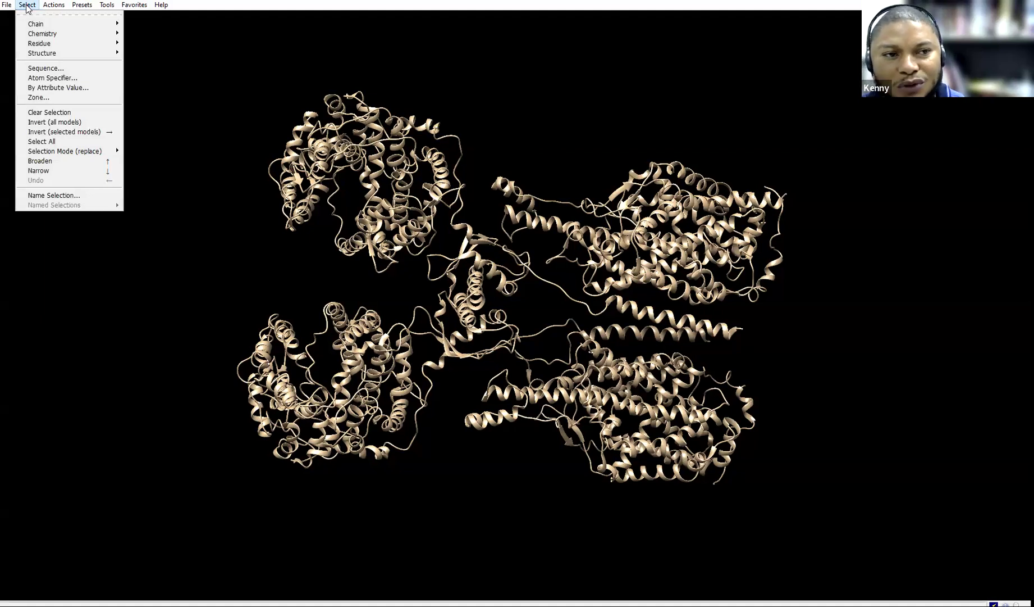
{"action": "mouse_move", "coordinate": [35, 25]}
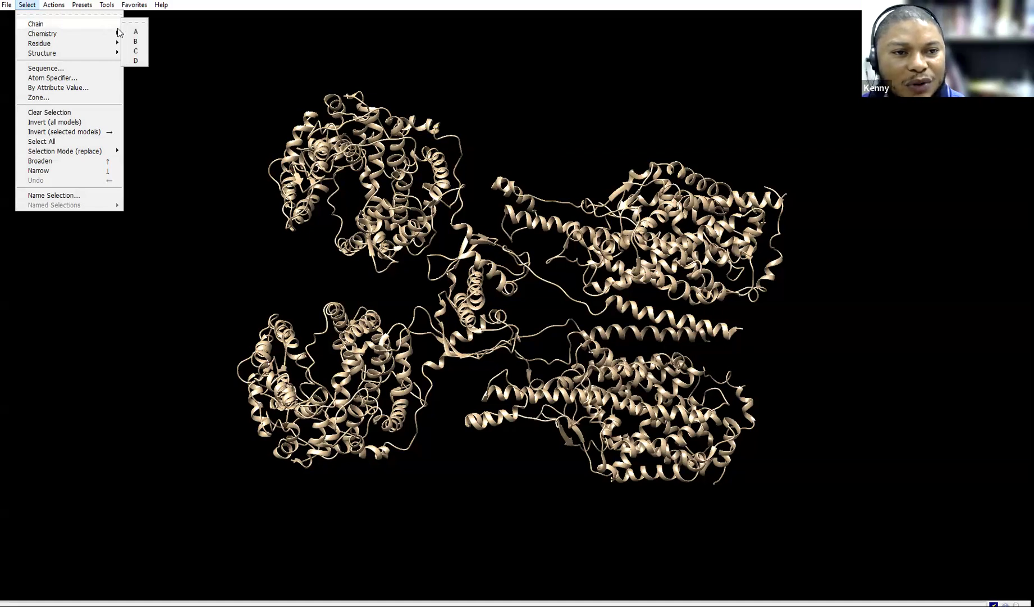
{"action": "left_click", "coordinate": [138, 31]}
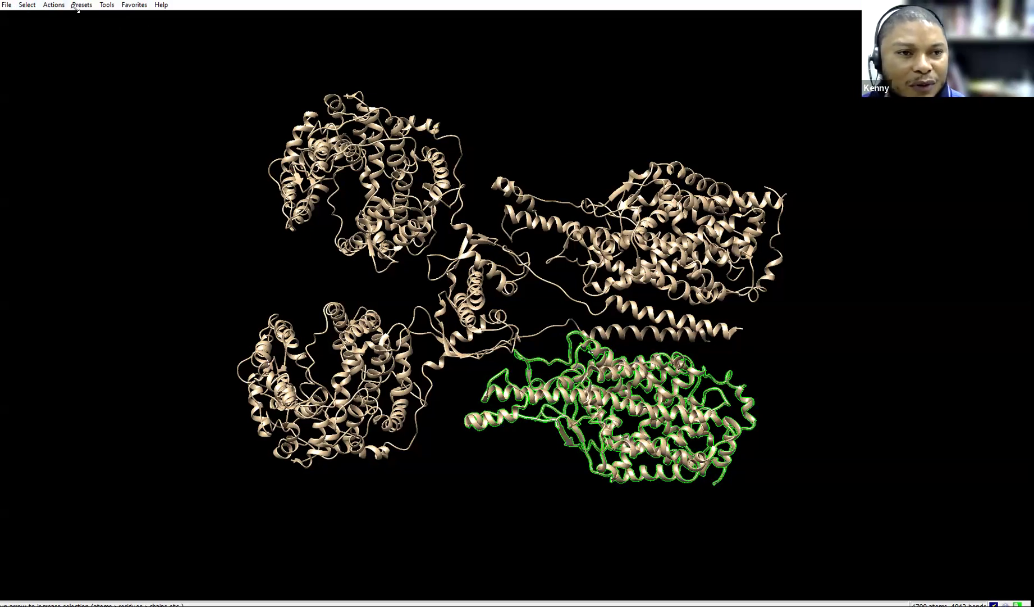
{"action": "left_click", "coordinate": [50, 5]}
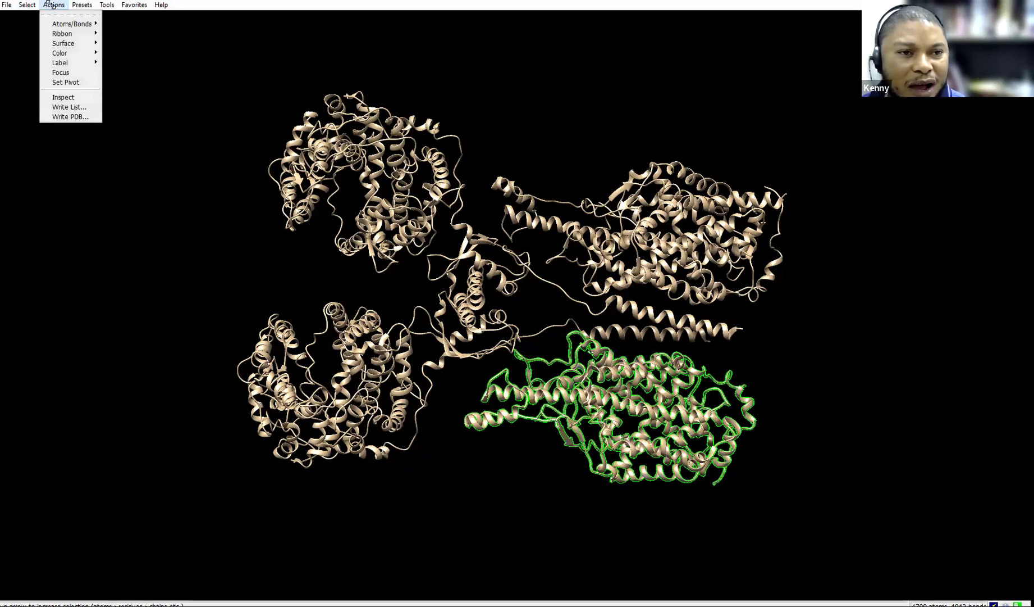
{"action": "mouse_move", "coordinate": [56, 22]}
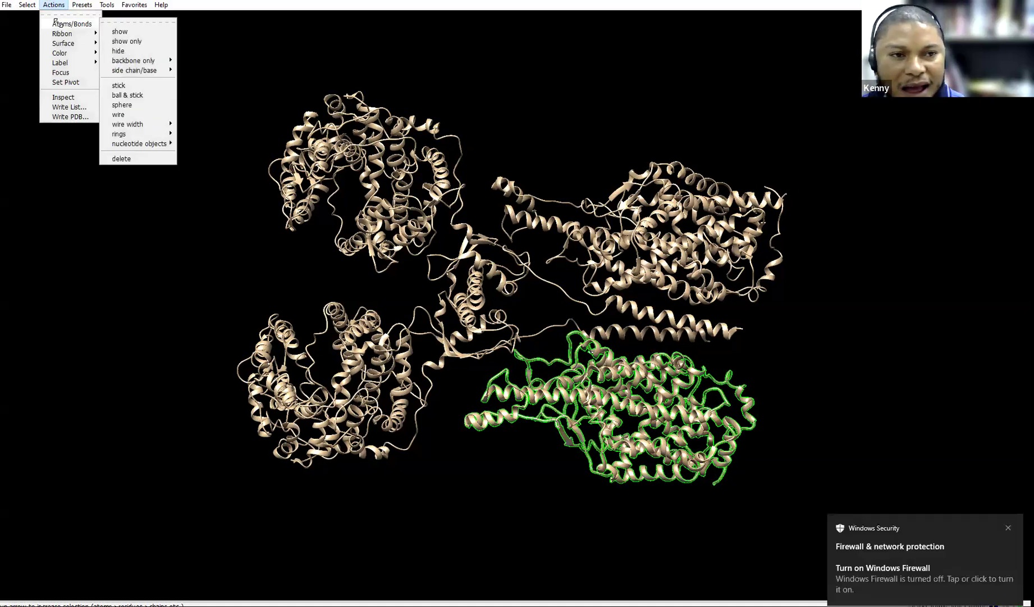
{"action": "left_click", "coordinate": [128, 158]}
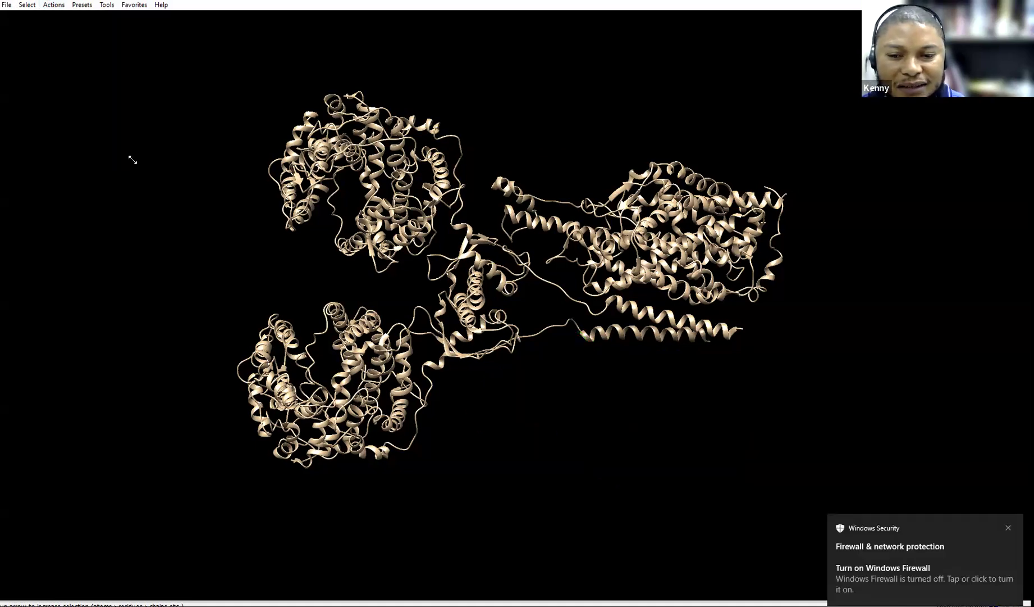
Delete chain C too, then rotate the model to check only chains B and D remain
{"action": "left_click", "coordinate": [27, 5]}
{"action": "mouse_move", "coordinate": [119, 25]}
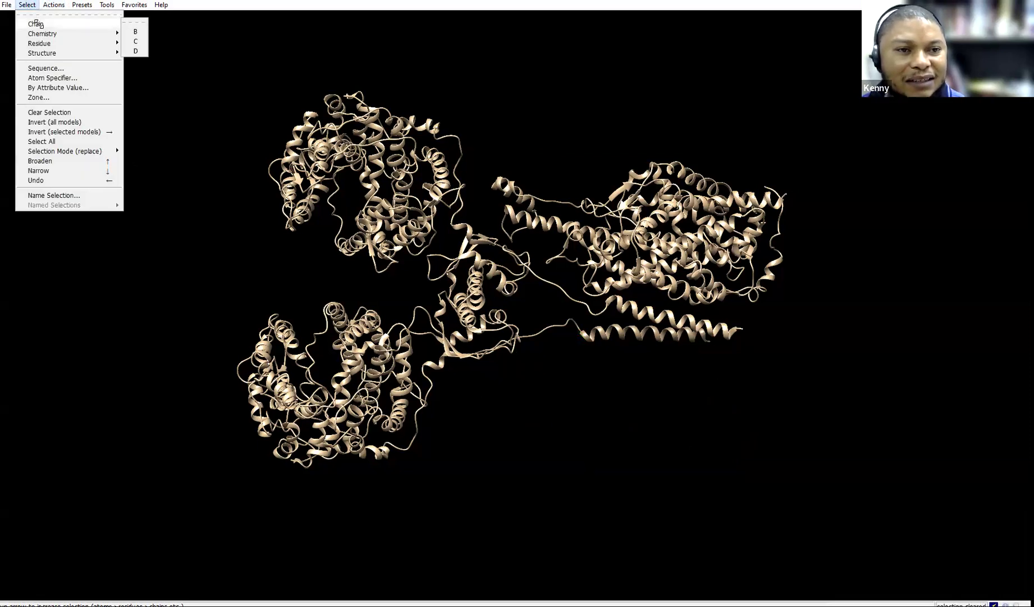
{"action": "left_click", "coordinate": [134, 40]}
{"action": "left_click", "coordinate": [54, 4]}
{"action": "mouse_move", "coordinate": [73, 24]}
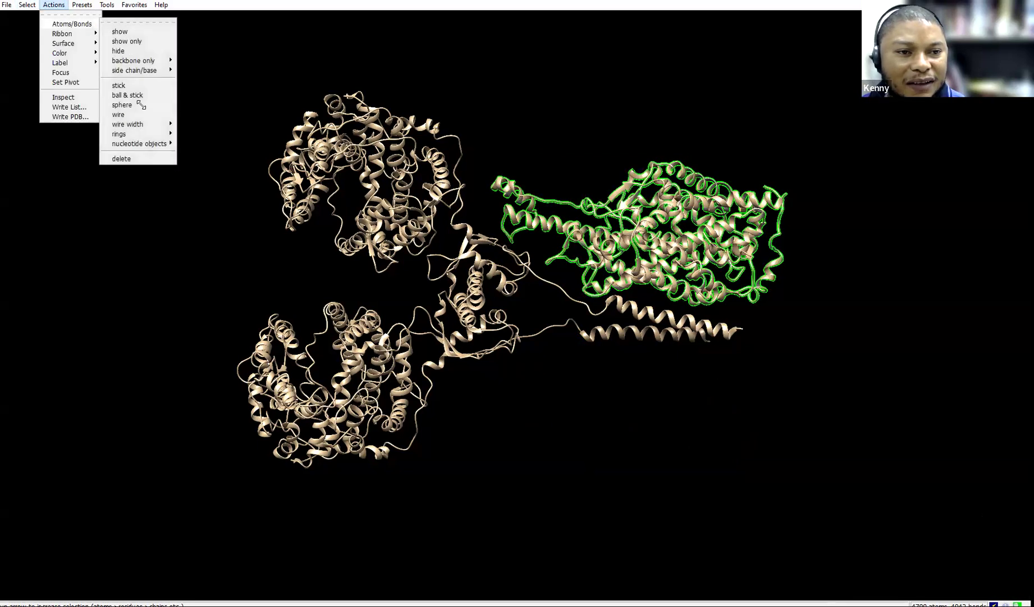
{"action": "left_click", "coordinate": [122, 159]}
{"action": "left_click", "coordinate": [26, 5]}
{"action": "mouse_move", "coordinate": [65, 23]}
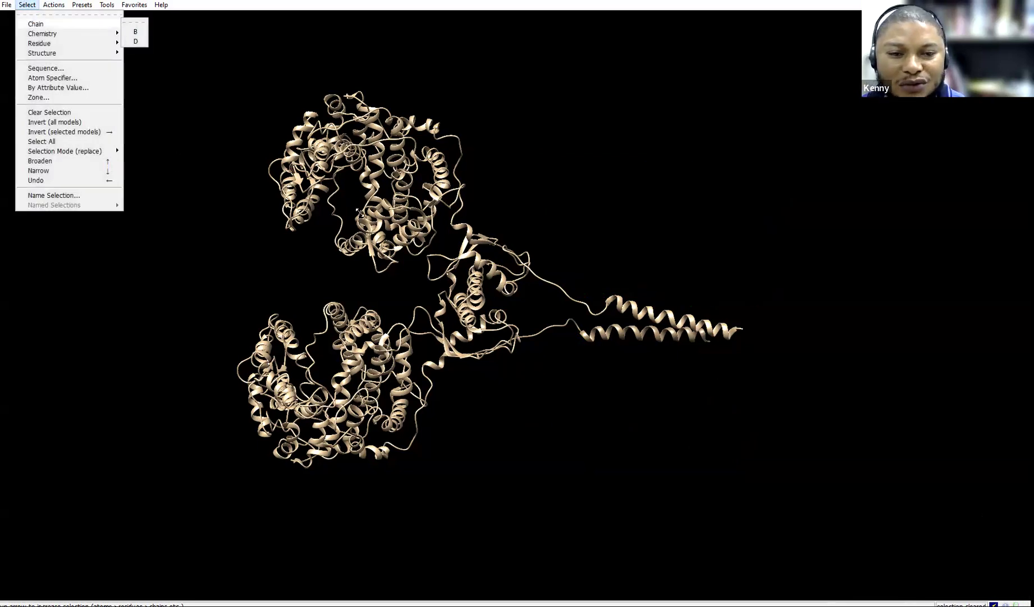
{"action": "left_click_drag", "start_coordinate": [204, 196], "coordinate": [419, 164]}
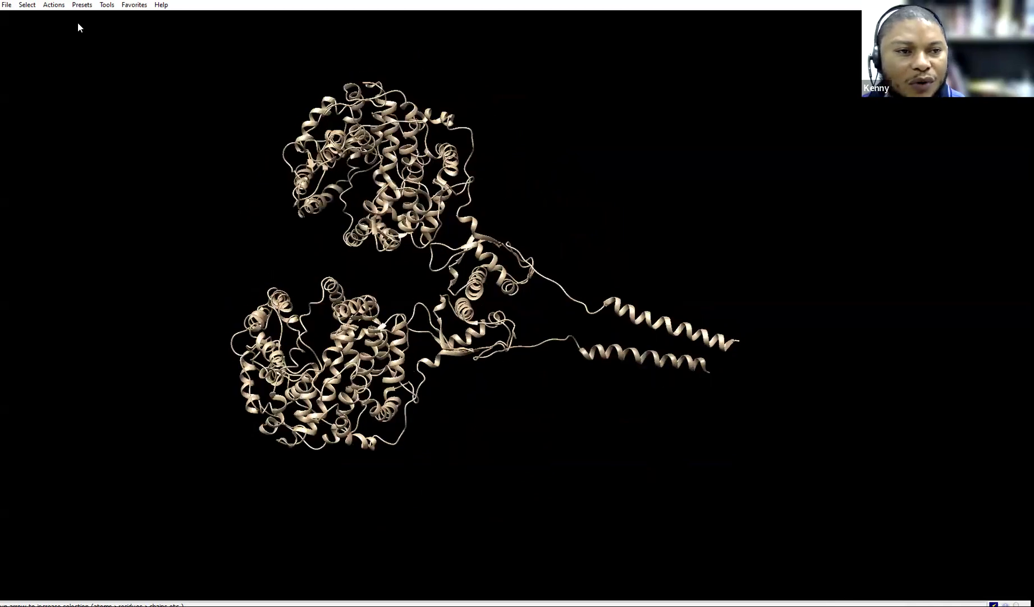
Select and delete chain D, then rotate the remaining chain B from horizontal to vertical
{"action": "left_click", "coordinate": [25, 5]}
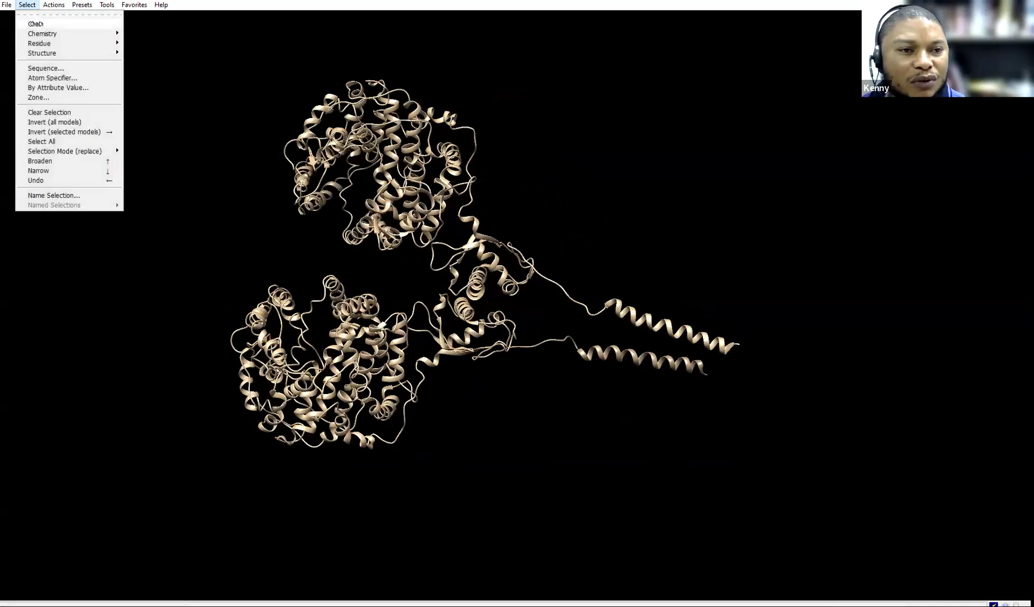
{"action": "mouse_move", "coordinate": [112, 24]}
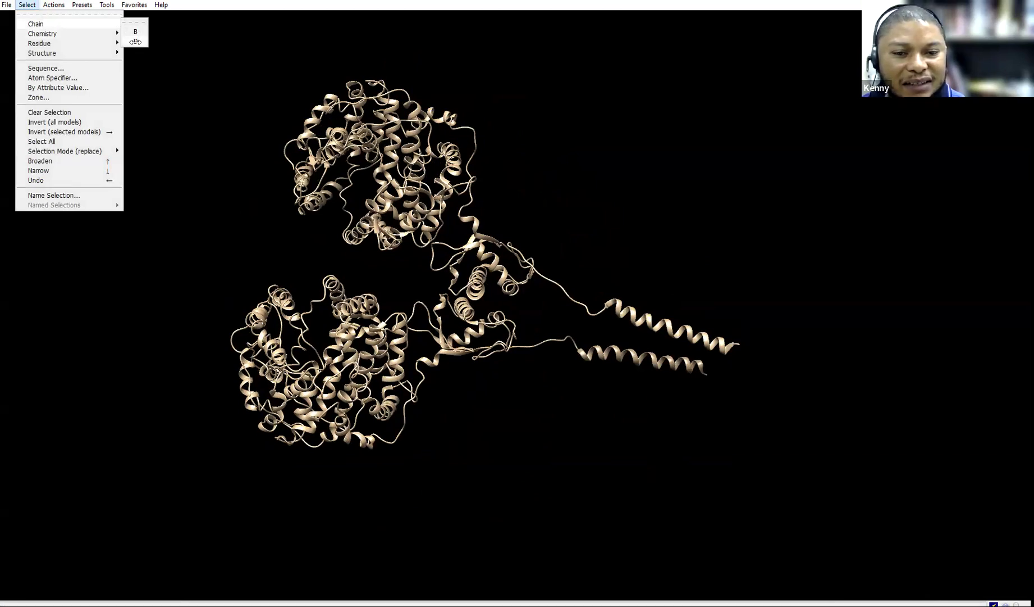
{"action": "left_click", "coordinate": [135, 42]}
{"action": "left_click", "coordinate": [54, 5]}
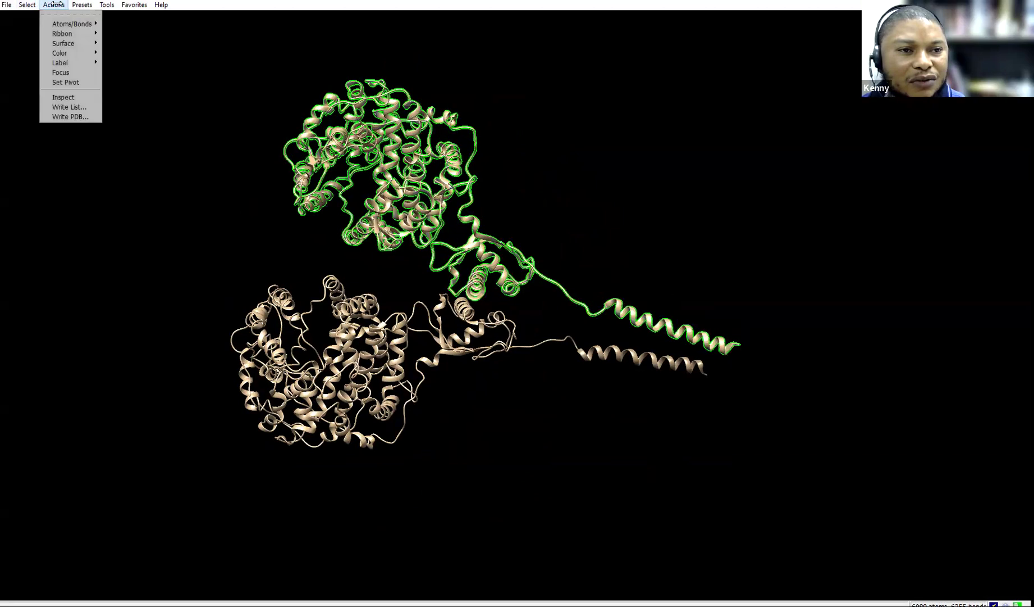
{"action": "mouse_move", "coordinate": [76, 24]}
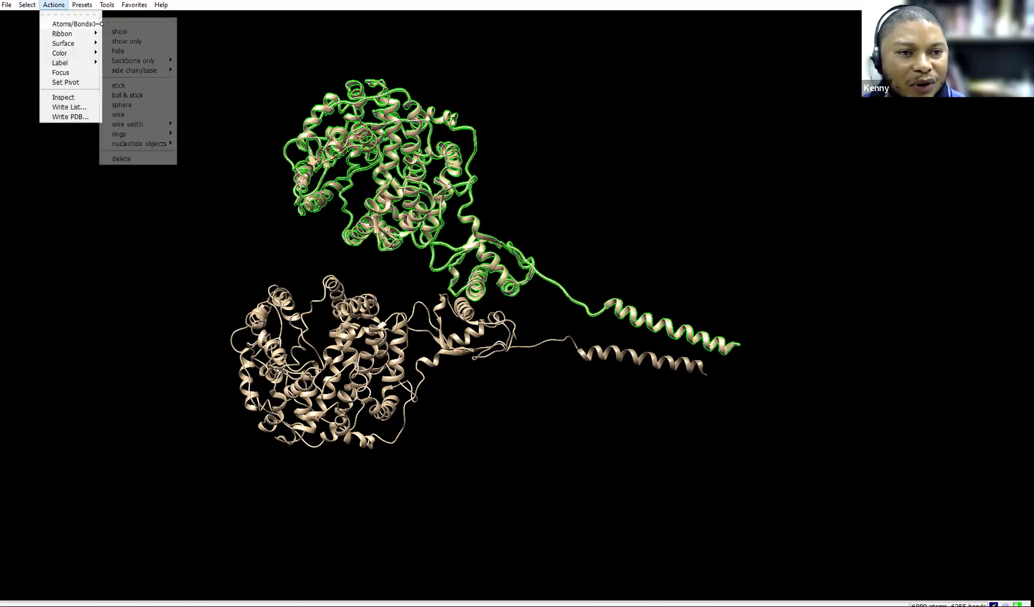
{"action": "left_click", "coordinate": [122, 158]}
{"action": "left_click_drag", "start_coordinate": [393, 194], "coordinate": [310, 403]}
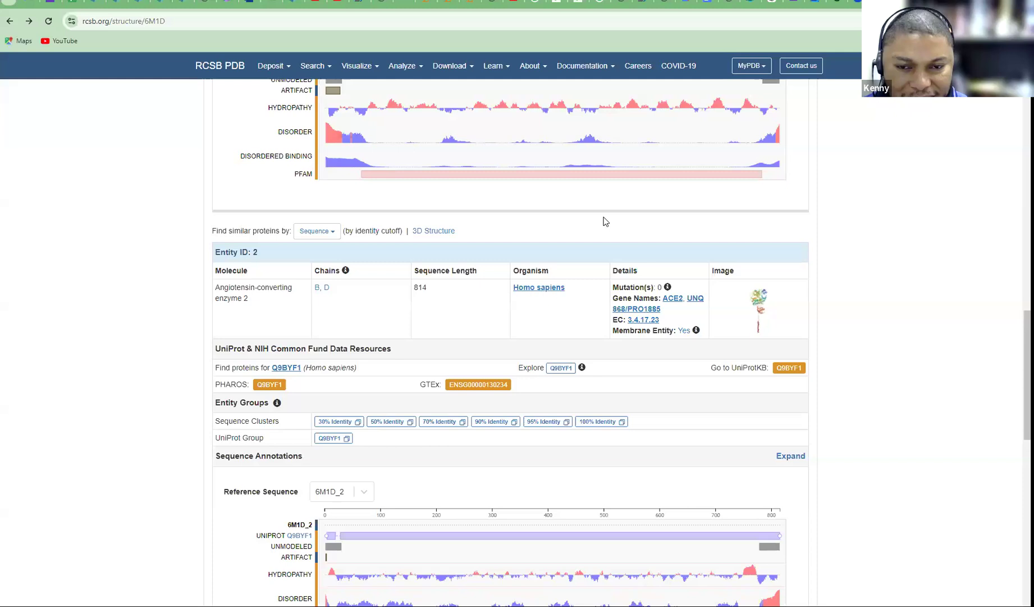
Switch to the RCSB 6M1D page in Chrome and scroll up to its summary
{"action": "left_click", "coordinate": [271, 570]}
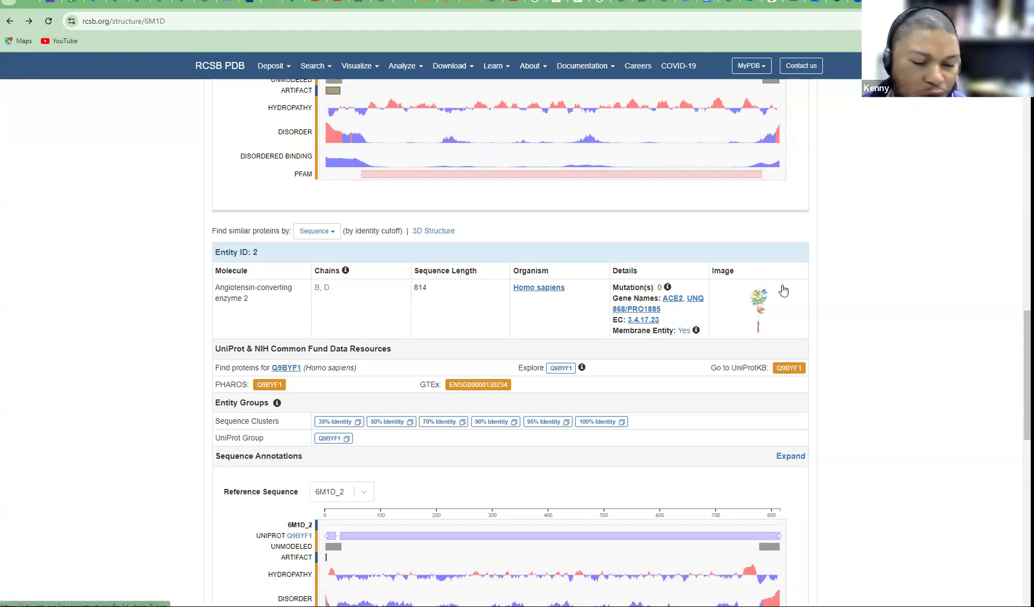
{"action": "scroll", "coordinate": [642, 415], "scroll_direction": "up", "scroll_amount": 15}
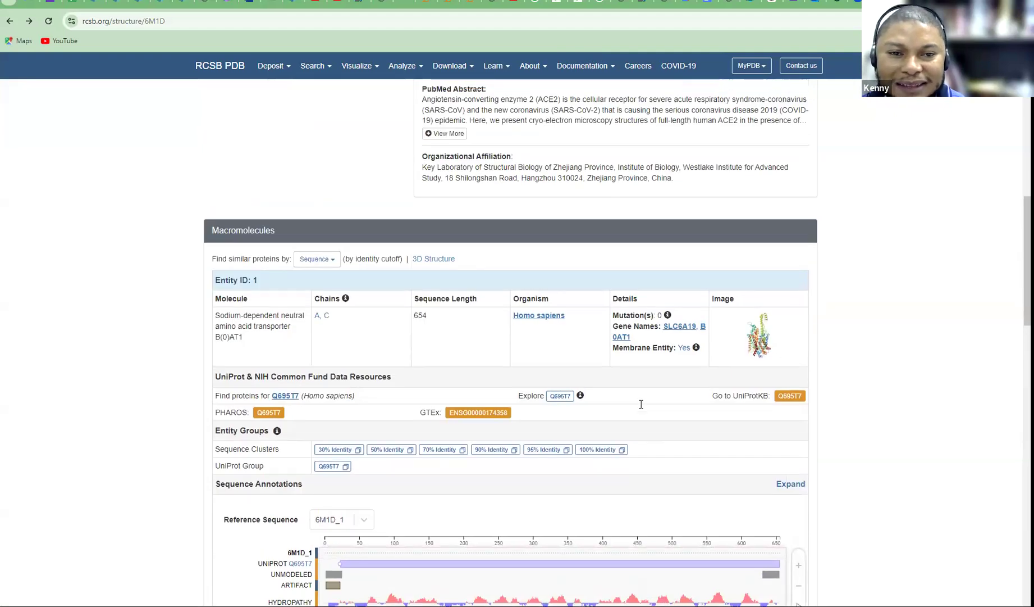
{"action": "scroll", "coordinate": [639, 398], "scroll_direction": "up", "scroll_amount": 3}
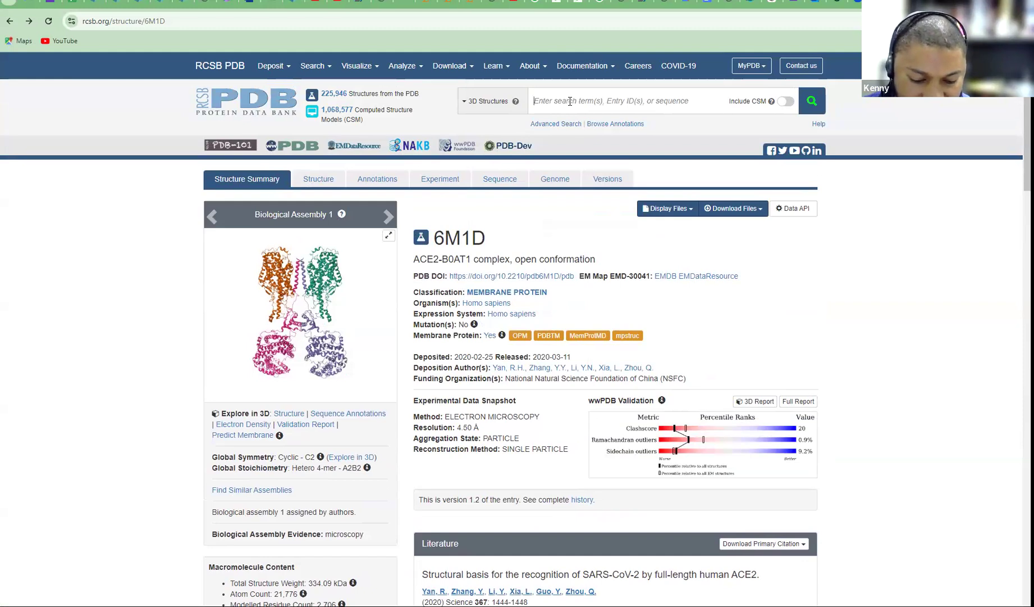
Search RCSB for "ACE-2" bounded with Zn and scroll through the 174,864 matching structures
{"action": "type", "text": "ACE-2"}
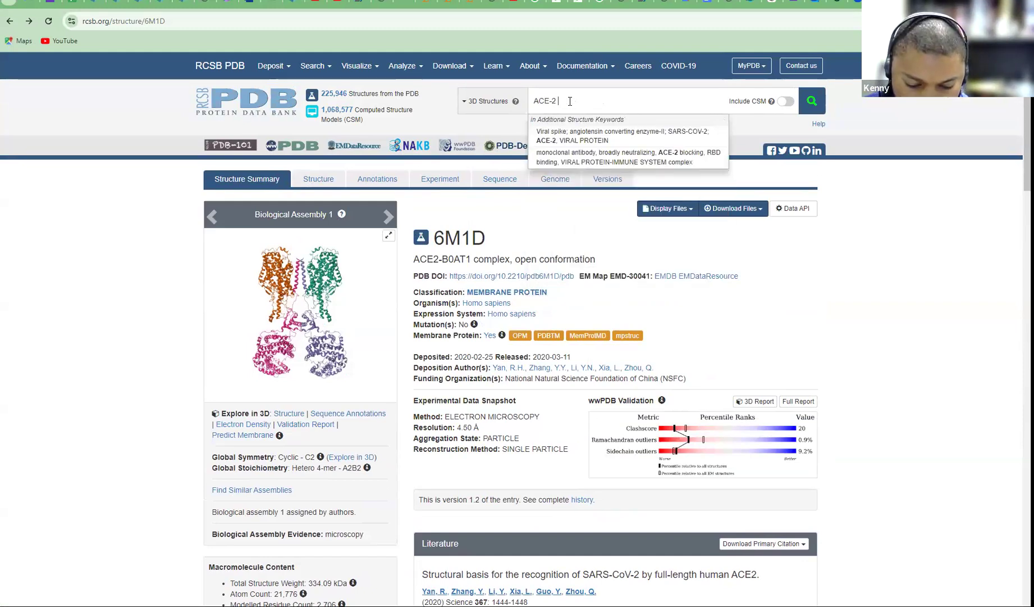
{"action": "type", "text": "\" b"}
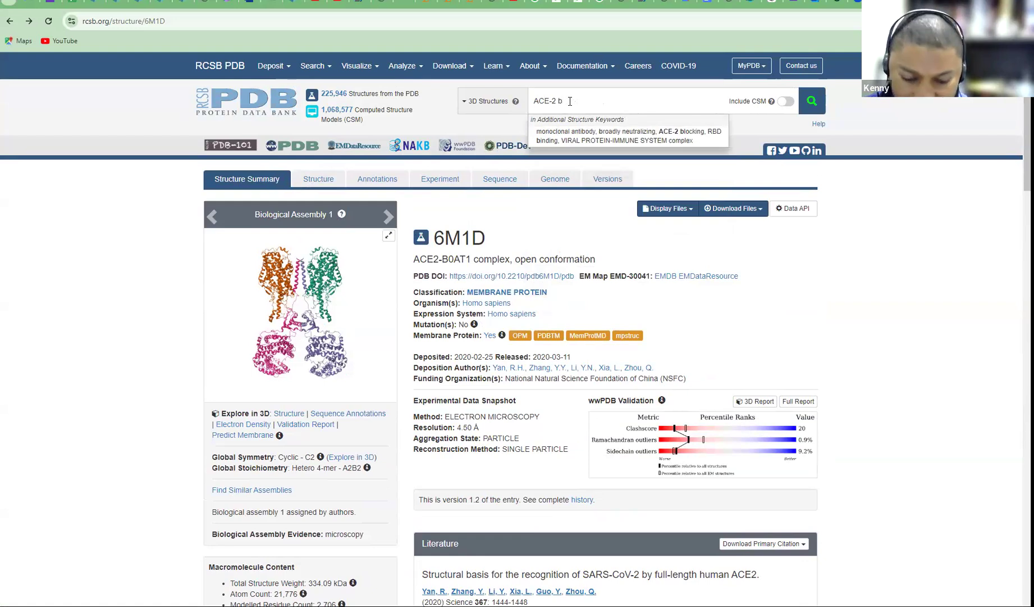
{"action": "type", "text": "ounded w"}
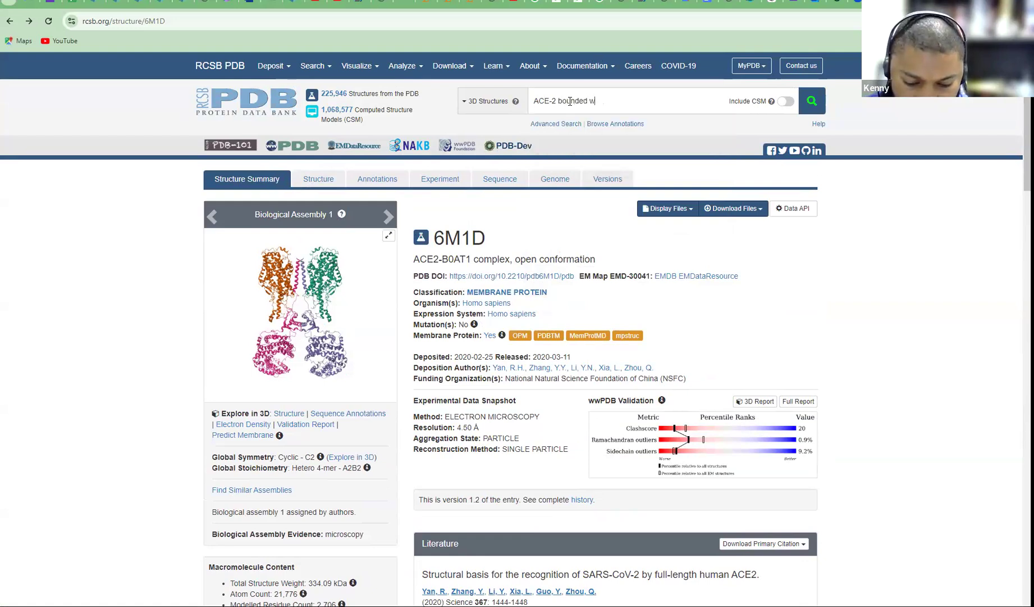
{"action": "type", "text": "ith Zn"}
{"action": "key", "text": "Return"}
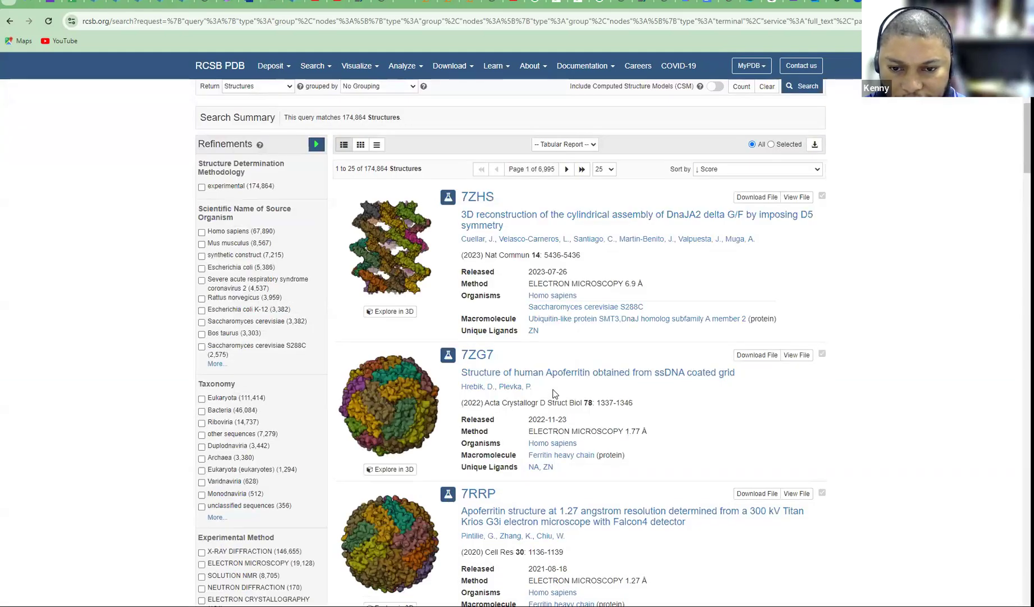
{"action": "scroll", "coordinate": [553, 393], "scroll_direction": "down", "scroll_amount": 7}
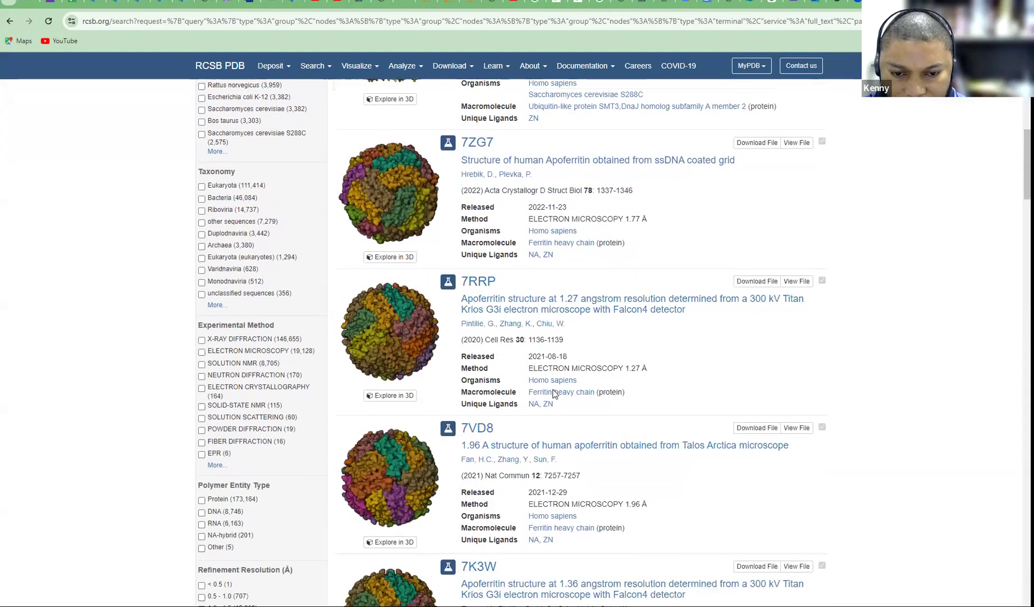
{"action": "scroll", "coordinate": [553, 393], "scroll_direction": "down", "scroll_amount": 11}
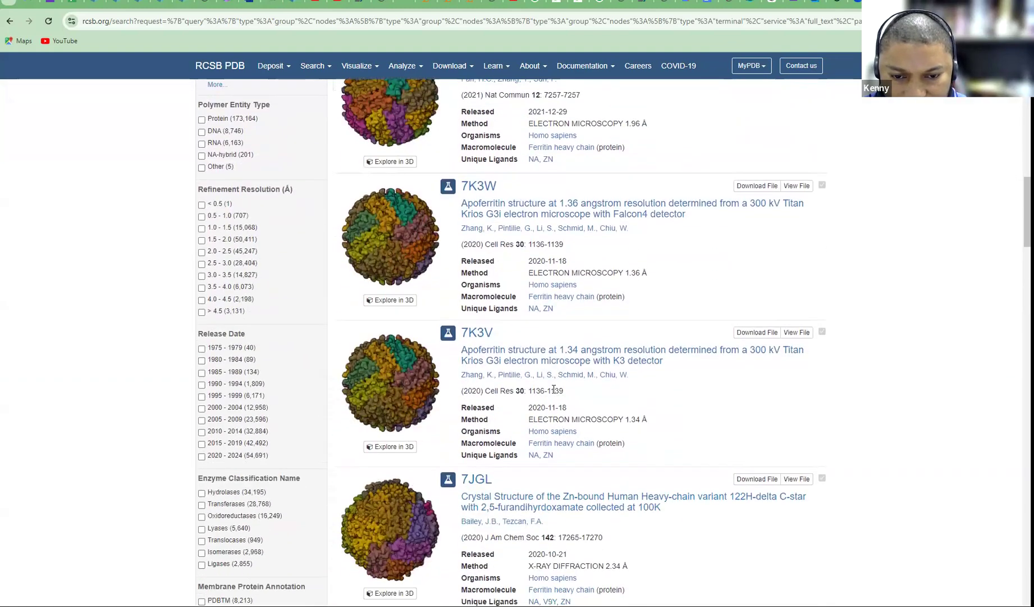
{"action": "scroll", "coordinate": [553, 393], "scroll_direction": "down", "scroll_amount": 4}
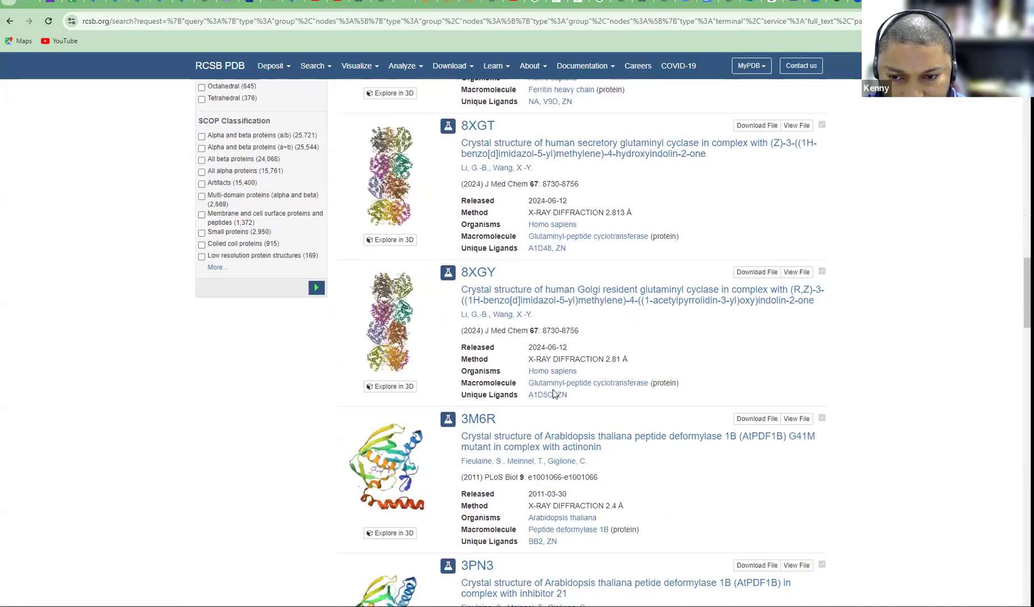
{"action": "scroll", "coordinate": [553, 394], "scroll_direction": "down", "scroll_amount": 4}
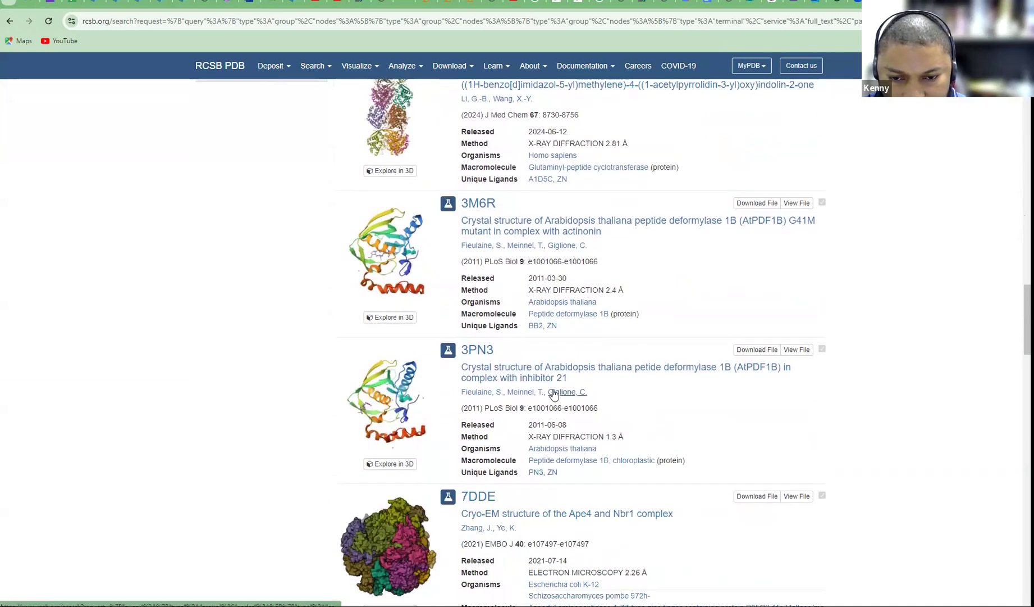
{"action": "scroll", "coordinate": [554, 395], "scroll_direction": "down", "scroll_amount": 5}
{"action": "scroll", "coordinate": [554, 395], "scroll_direction": "down", "scroll_amount": 3}
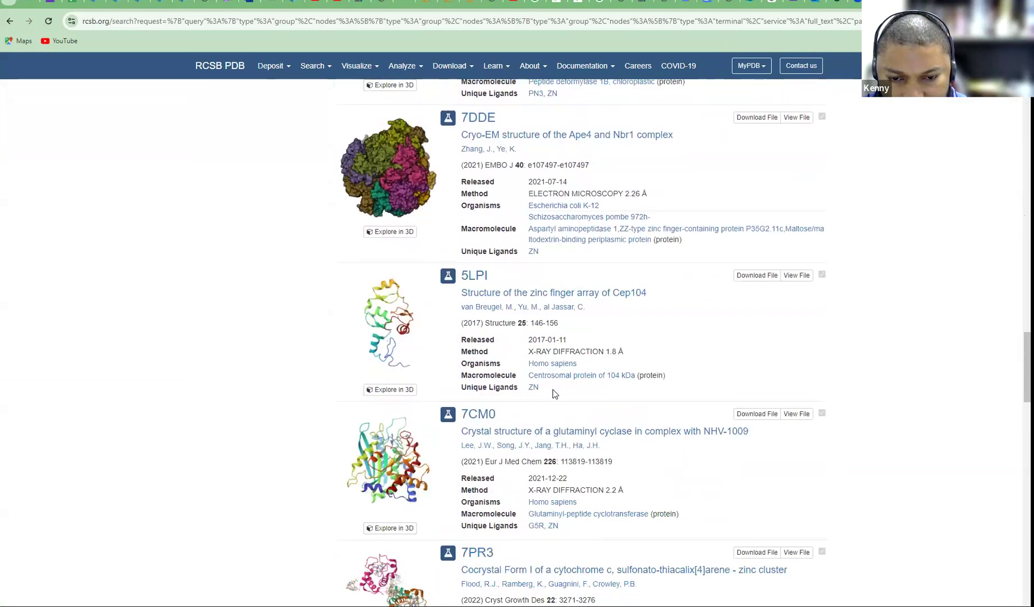
{"action": "scroll", "coordinate": [554, 395], "scroll_direction": "down", "scroll_amount": 8}
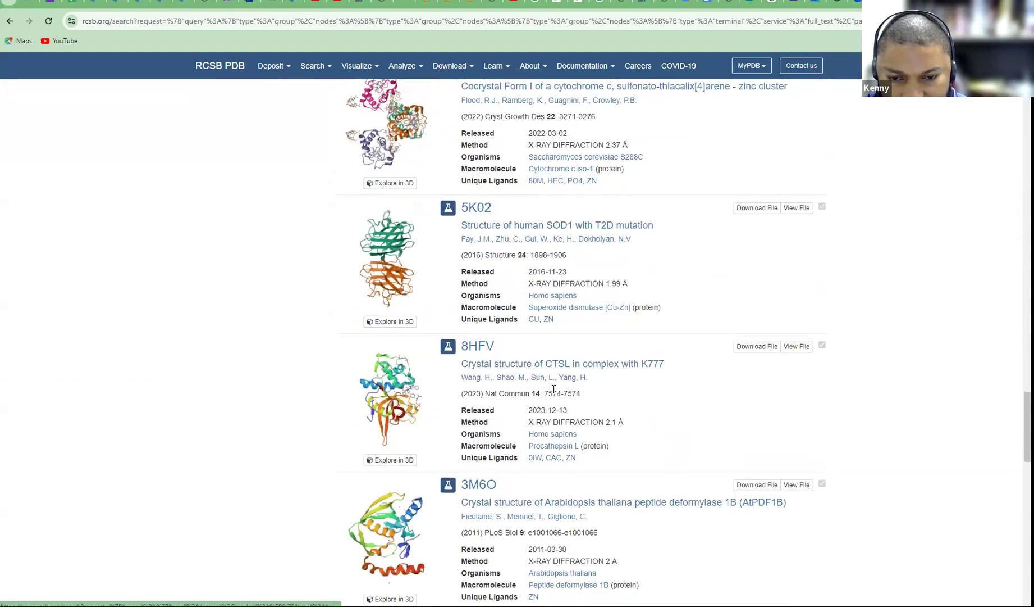
{"action": "scroll", "coordinate": [553, 390], "scroll_direction": "down", "scroll_amount": 3}
{"action": "scroll", "coordinate": [553, 388], "scroll_direction": "down", "scroll_amount": 8}
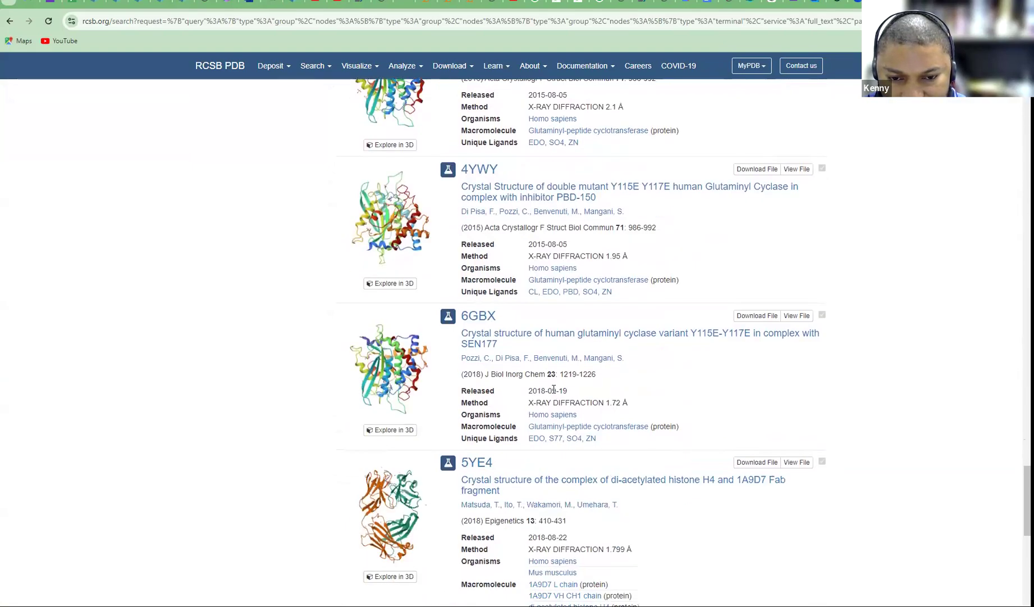
{"action": "scroll", "coordinate": [554, 389], "scroll_direction": "down", "scroll_amount": 9}
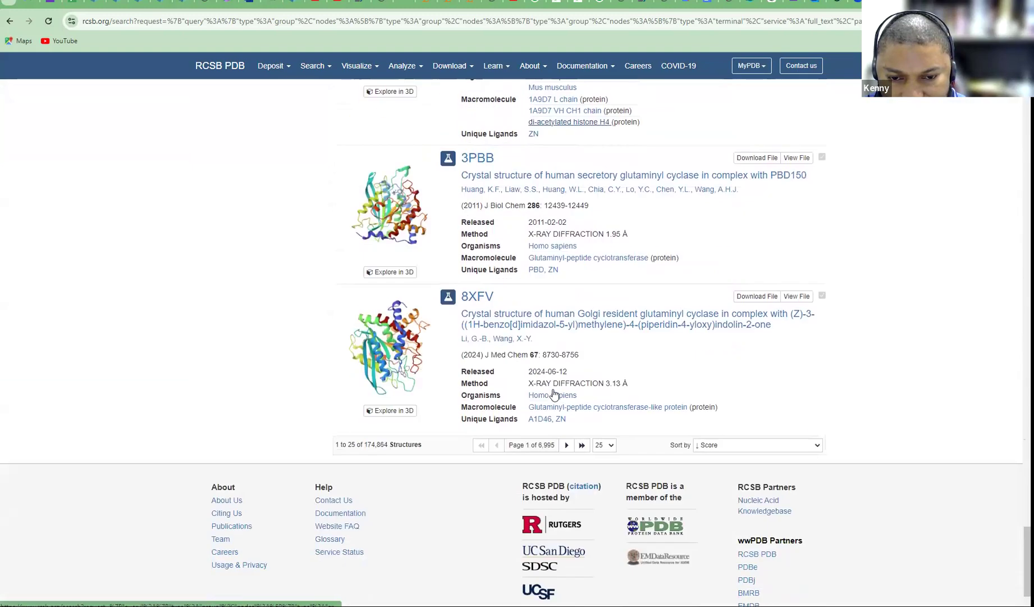
{"action": "scroll", "coordinate": [600, 211], "scroll_direction": "up", "scroll_amount": 18}
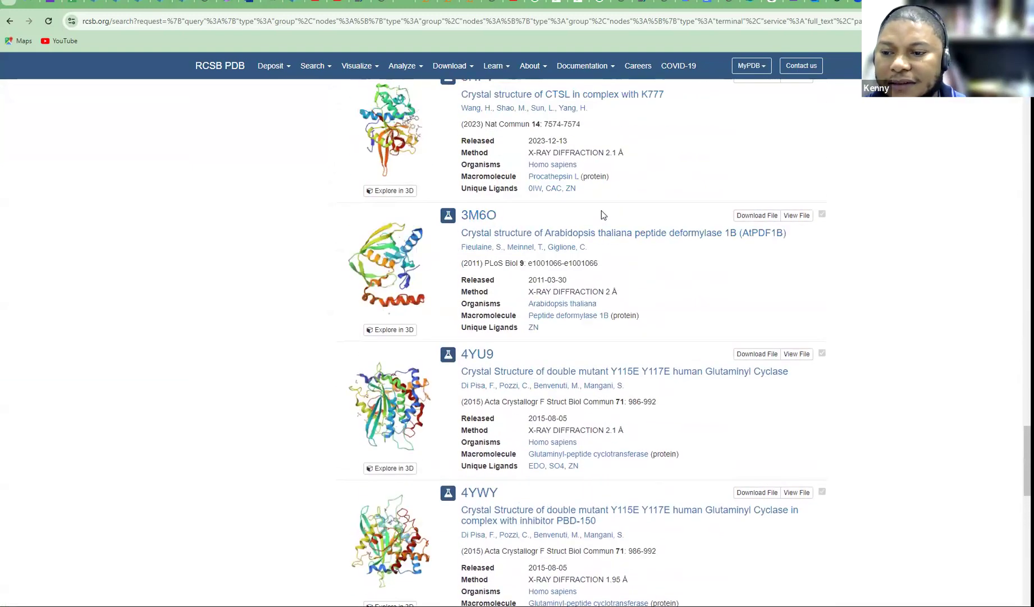
{"action": "scroll", "coordinate": [601, 209], "scroll_direction": "up", "scroll_amount": 20}
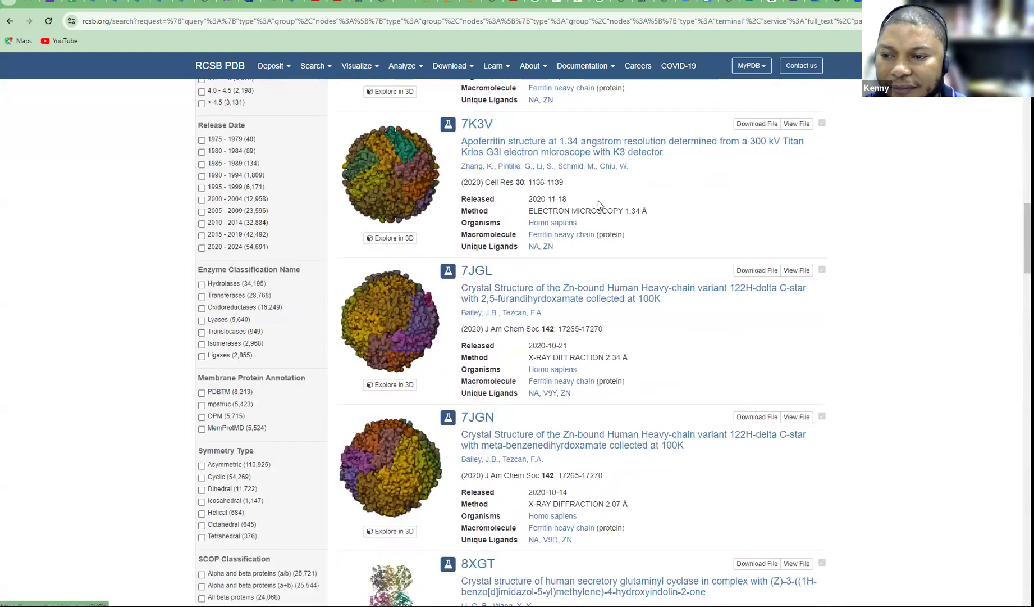
{"action": "scroll", "coordinate": [598, 200], "scroll_direction": "up", "scroll_amount": 15}
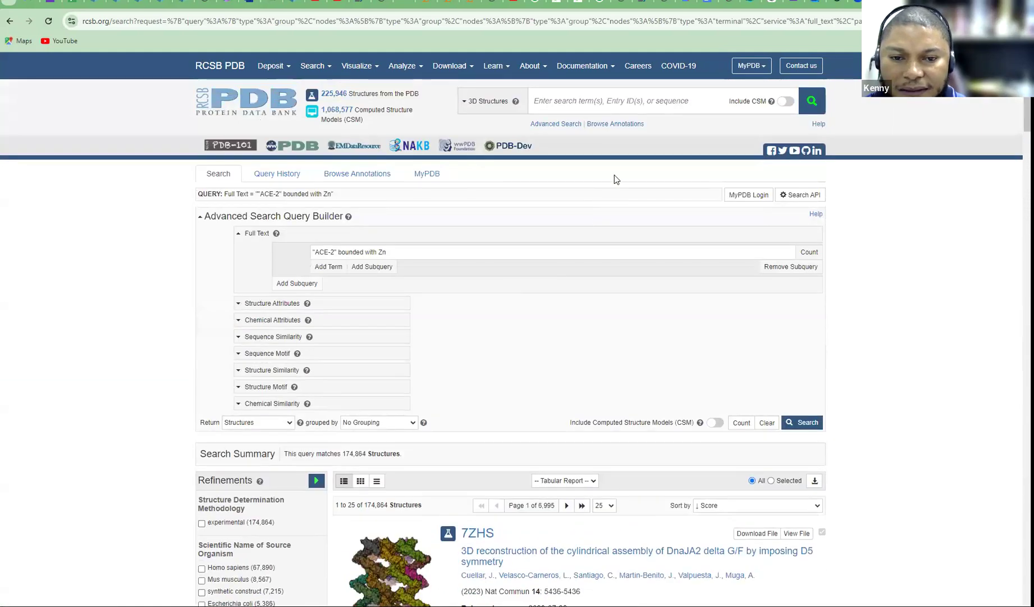
Search for 'human ACE2' and open the 8K4U entry, BtKY72 spike RBD with bat ACE2
{"action": "left_click", "coordinate": [570, 99]}
{"action": "type", "text": "hu"}
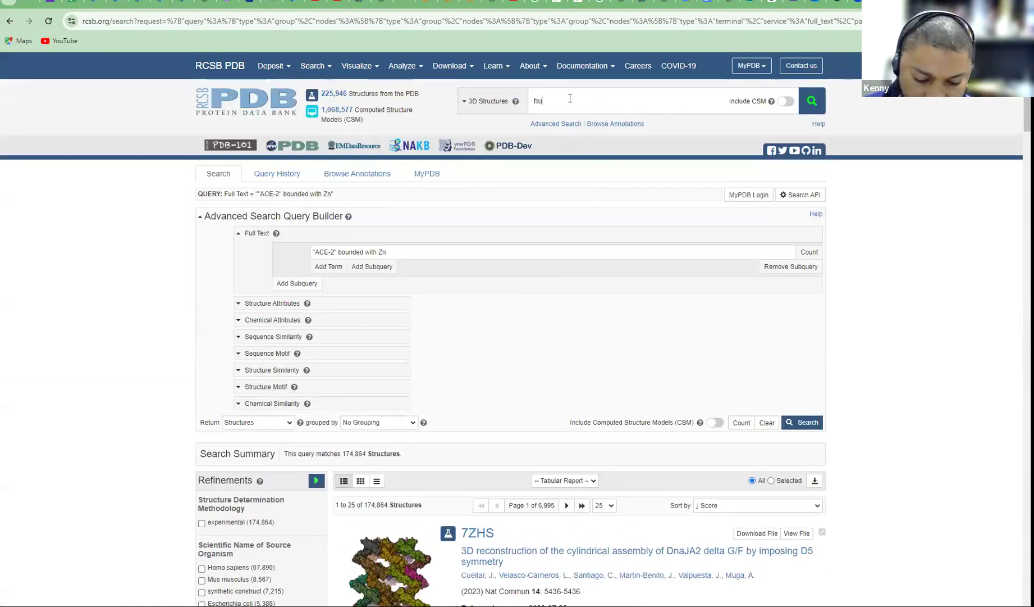
{"action": "type", "text": "man ACE2"}
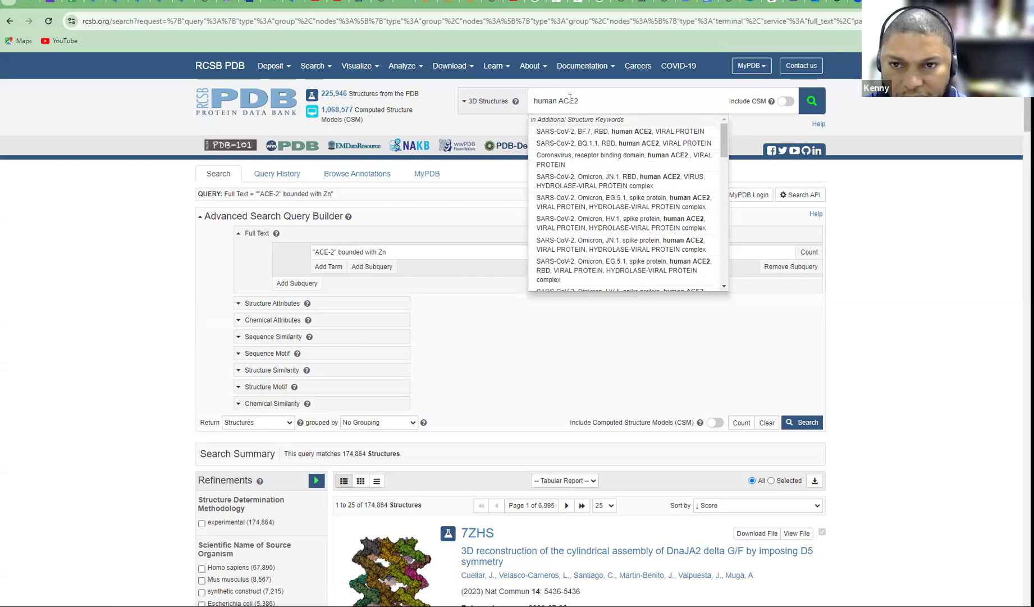
{"action": "key", "text": "Return"}
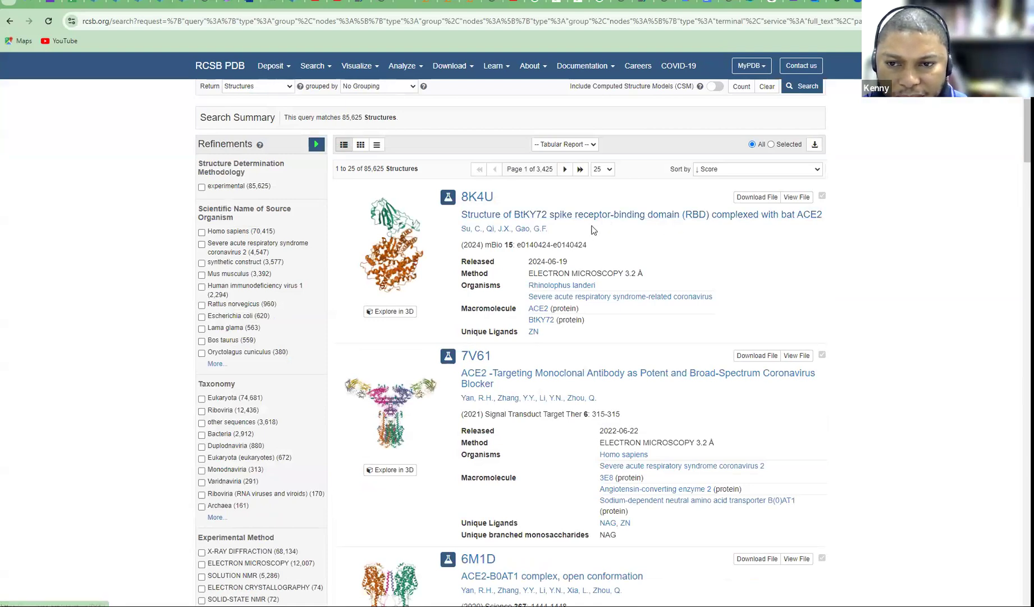
{"action": "left_click", "coordinate": [479, 214]}
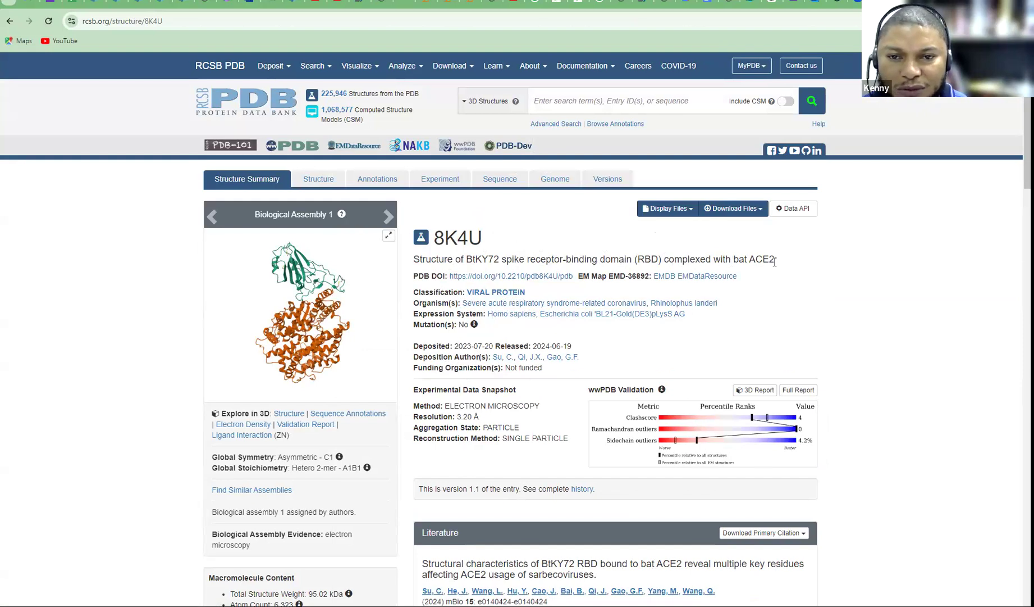
Go back to the 85,625 'human ACE2' results and scroll through the list and back to the top
{"action": "left_click", "coordinate": [9, 21]}
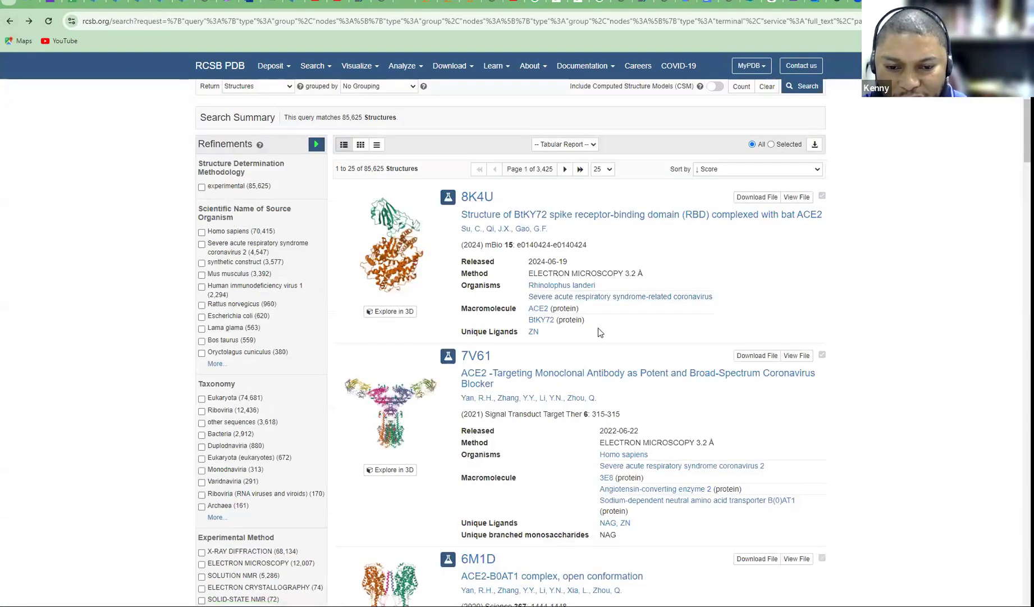
{"action": "scroll", "coordinate": [598, 329], "scroll_direction": "down", "scroll_amount": 5}
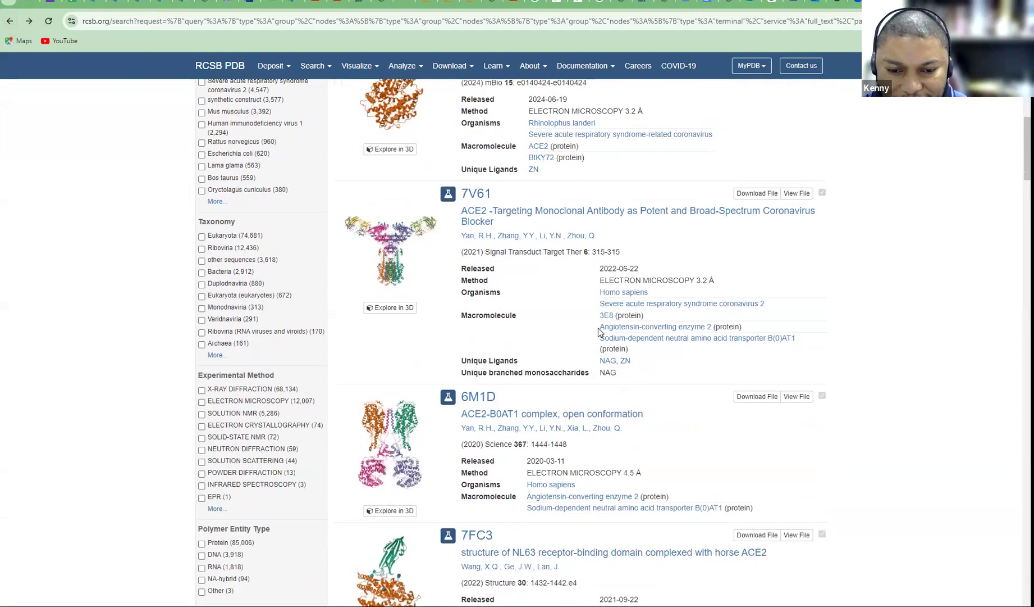
{"action": "scroll", "coordinate": [599, 332], "scroll_direction": "down", "scroll_amount": 2}
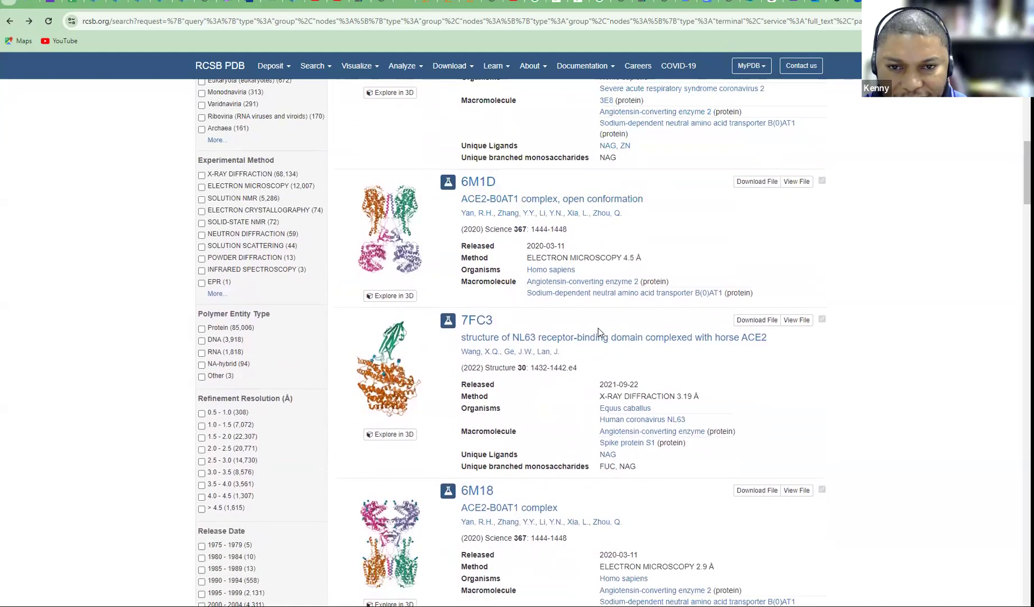
{"action": "scroll", "coordinate": [598, 329], "scroll_direction": "down", "scroll_amount": 5}
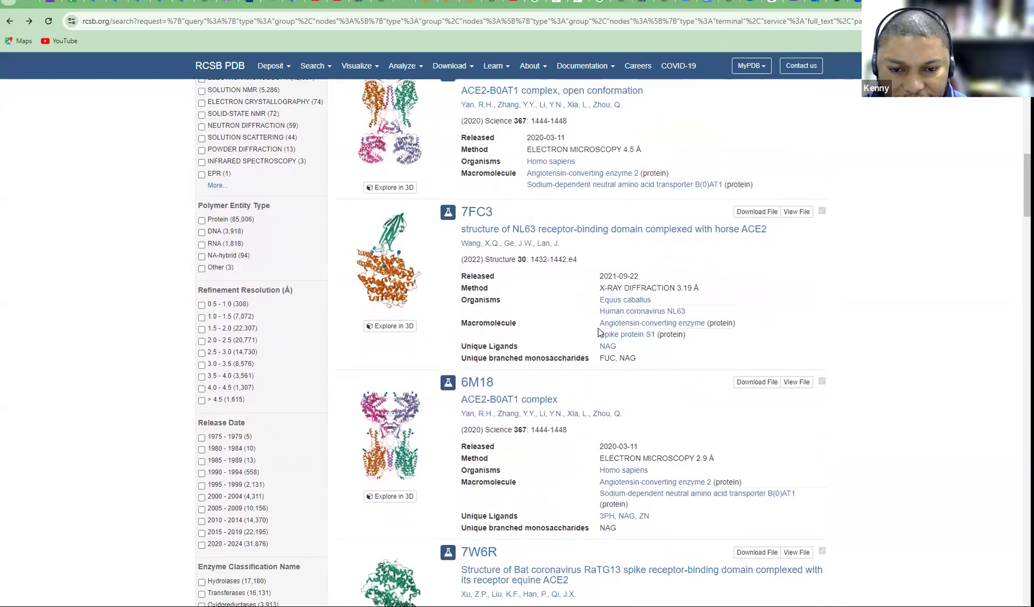
{"action": "scroll", "coordinate": [598, 331], "scroll_direction": "down", "scroll_amount": 5}
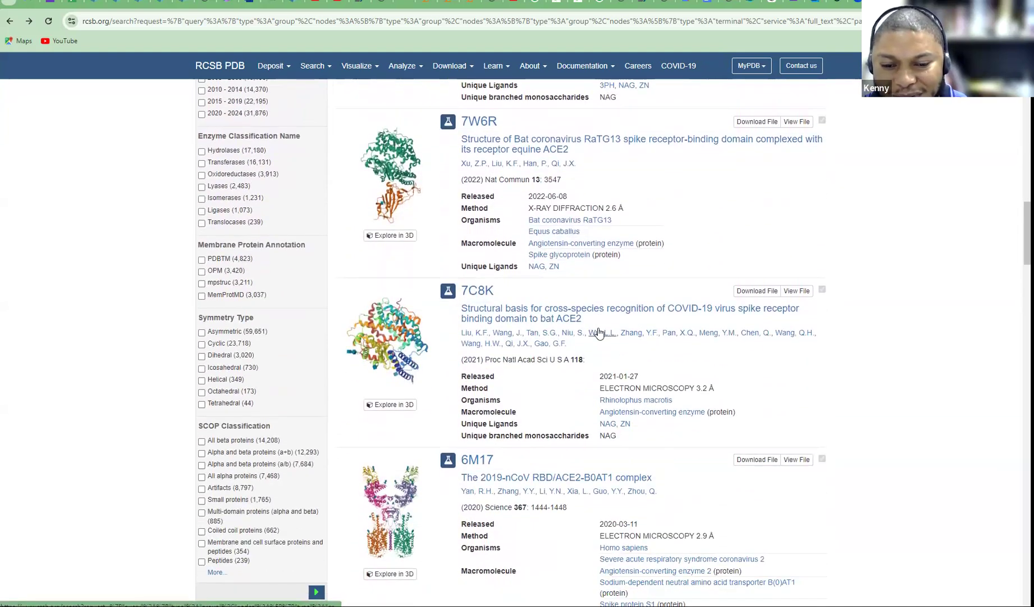
{"action": "scroll", "coordinate": [599, 331], "scroll_direction": "down", "scroll_amount": 4}
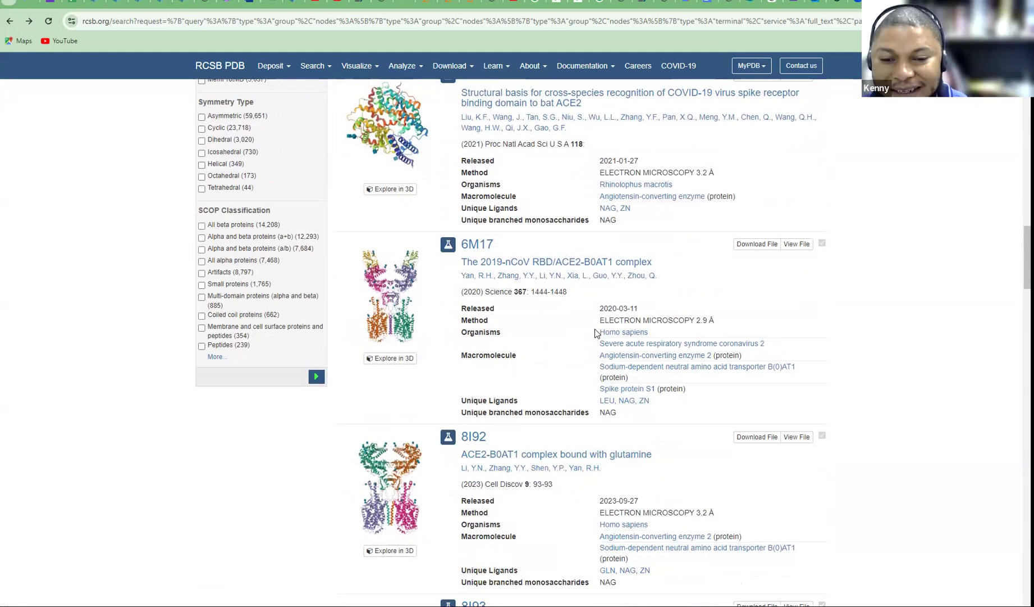
{"action": "scroll", "coordinate": [597, 332], "scroll_direction": "down", "scroll_amount": 4}
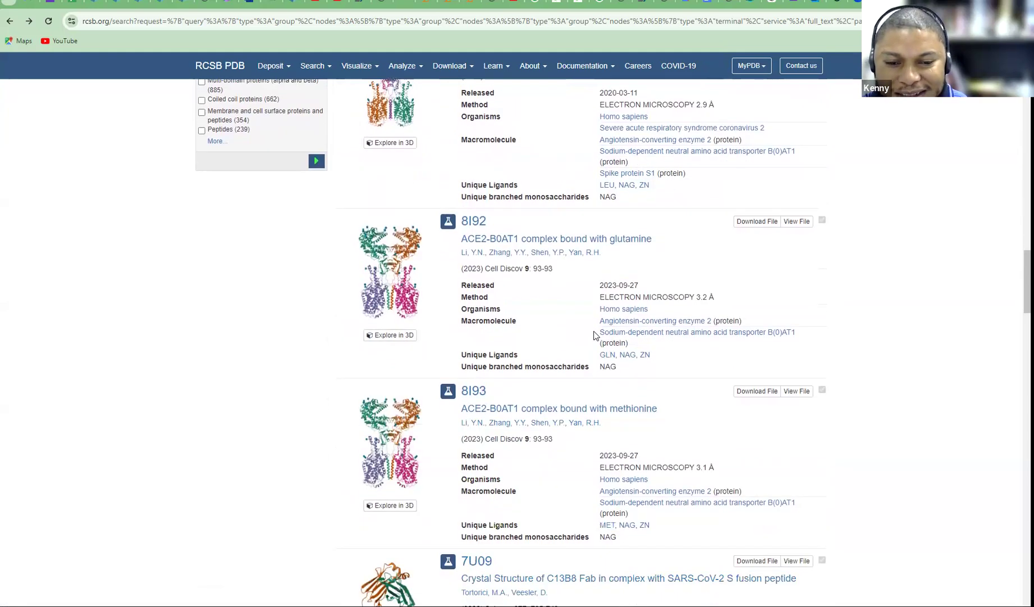
{"action": "scroll", "coordinate": [596, 335], "scroll_direction": "down", "scroll_amount": 4}
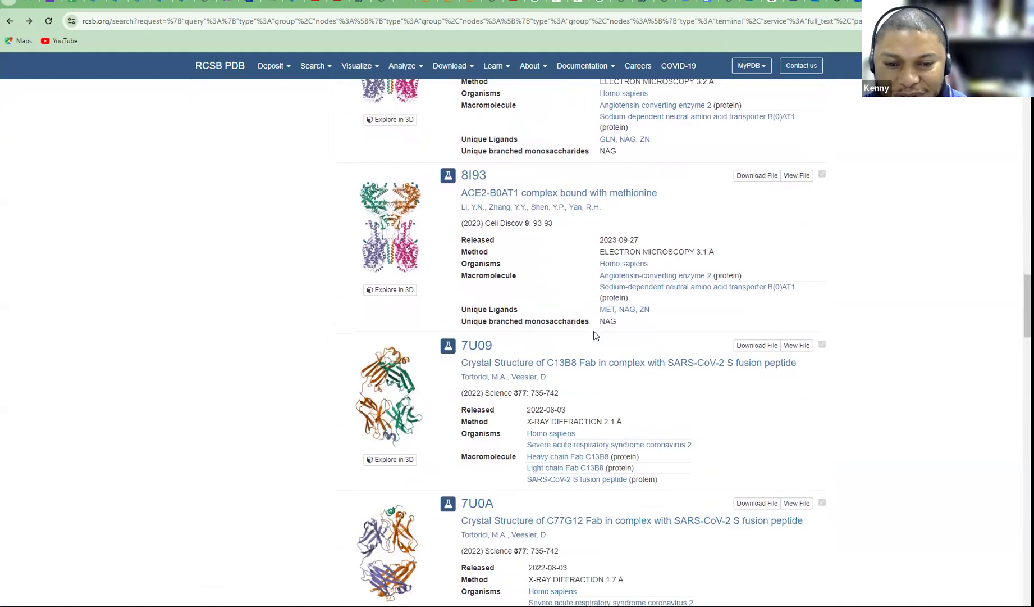
{"action": "scroll", "coordinate": [596, 335], "scroll_direction": "down", "scroll_amount": 9}
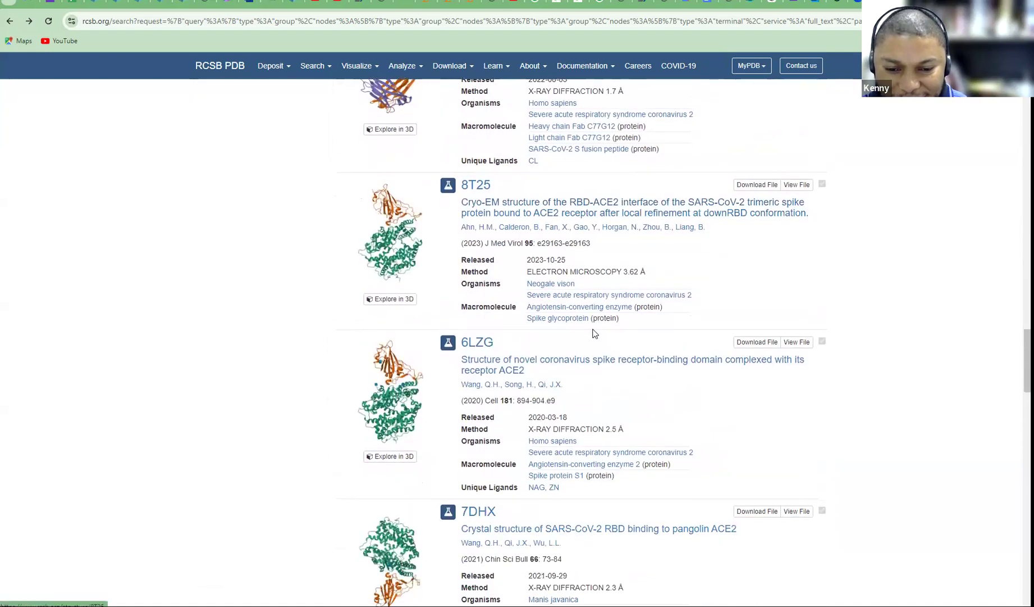
{"action": "scroll", "coordinate": [595, 333], "scroll_direction": "down", "scroll_amount": 3}
{"action": "scroll", "coordinate": [595, 334], "scroll_direction": "down", "scroll_amount": 1}
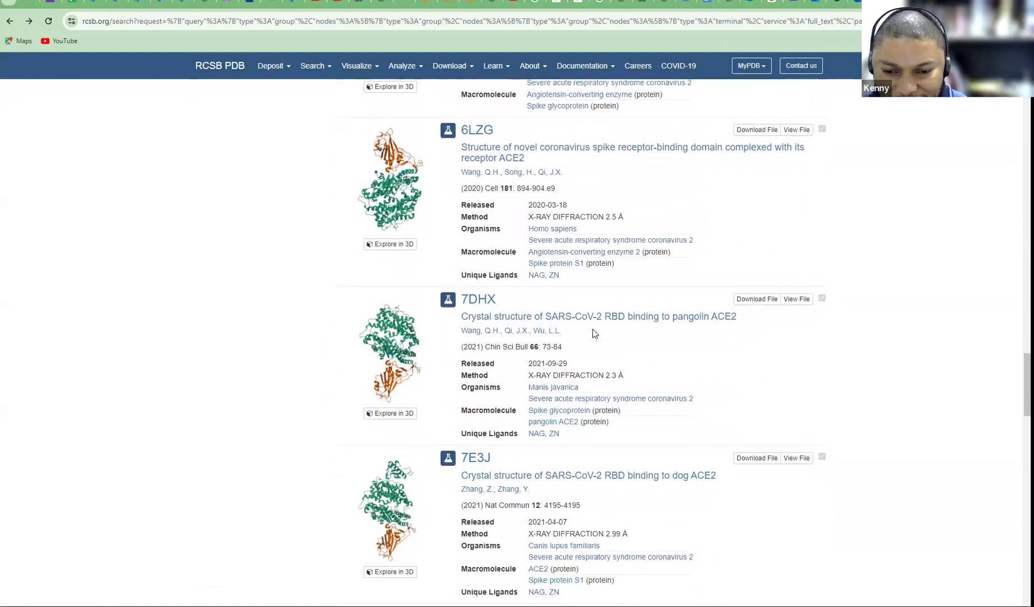
{"action": "scroll", "coordinate": [595, 333], "scroll_direction": "down", "scroll_amount": 1}
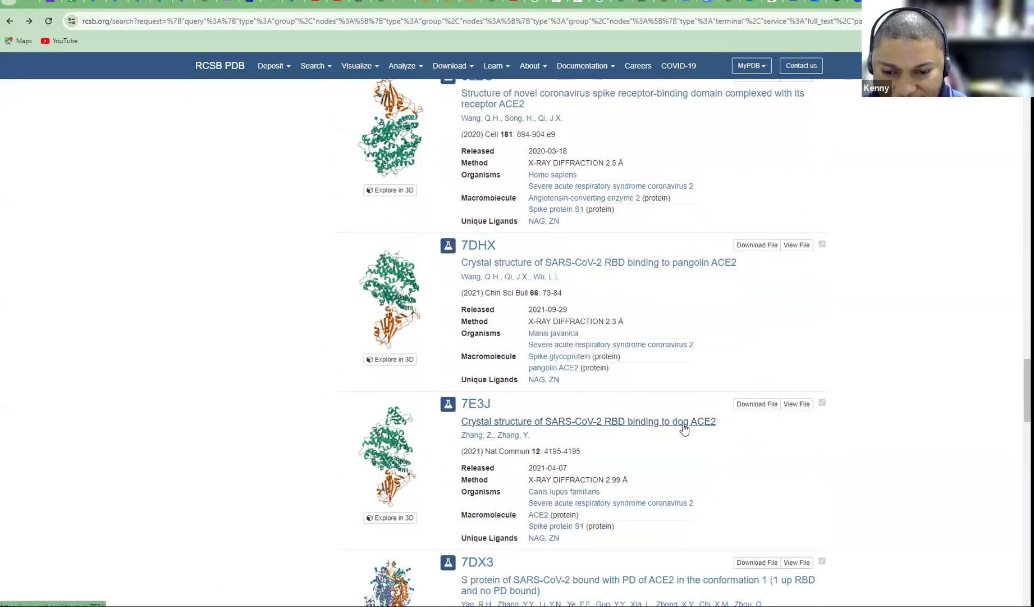
{"action": "scroll", "coordinate": [682, 401], "scroll_direction": "up", "scroll_amount": 12}
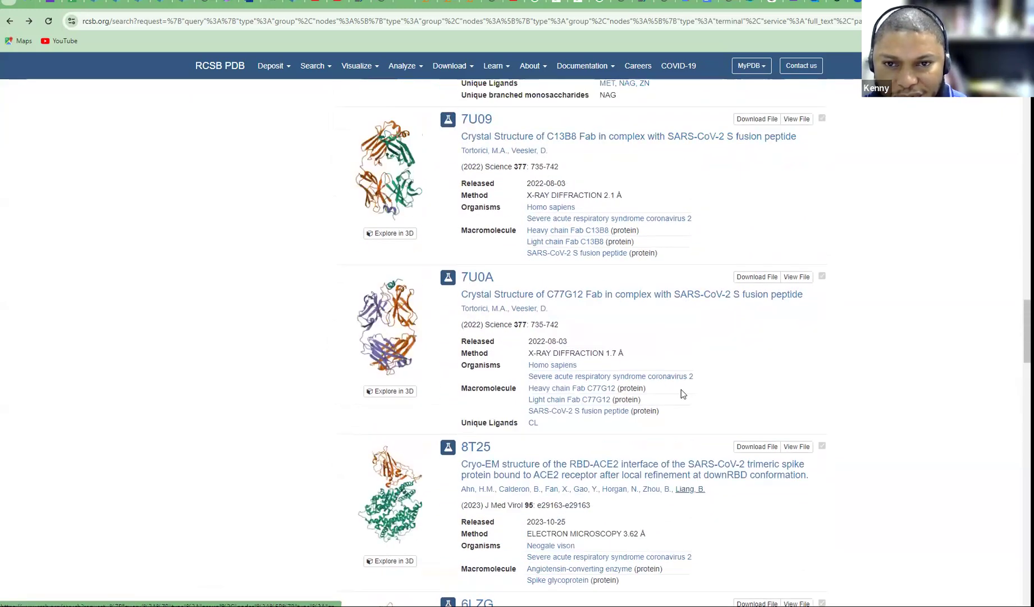
{"action": "scroll", "coordinate": [677, 376], "scroll_direction": "up", "scroll_amount": 20}
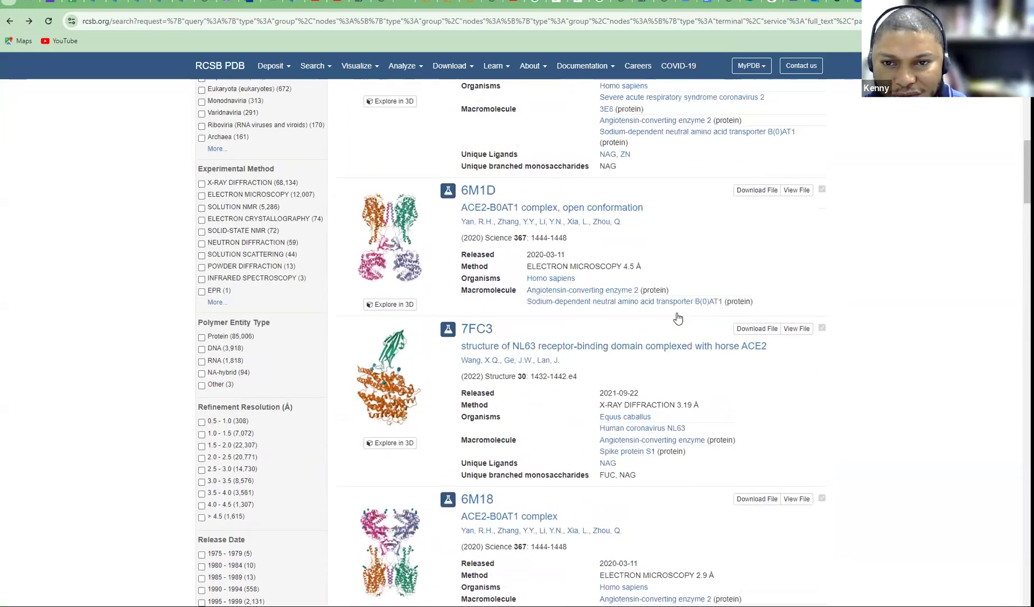
{"action": "scroll", "coordinate": [663, 253], "scroll_direction": "up", "scroll_amount": 2}
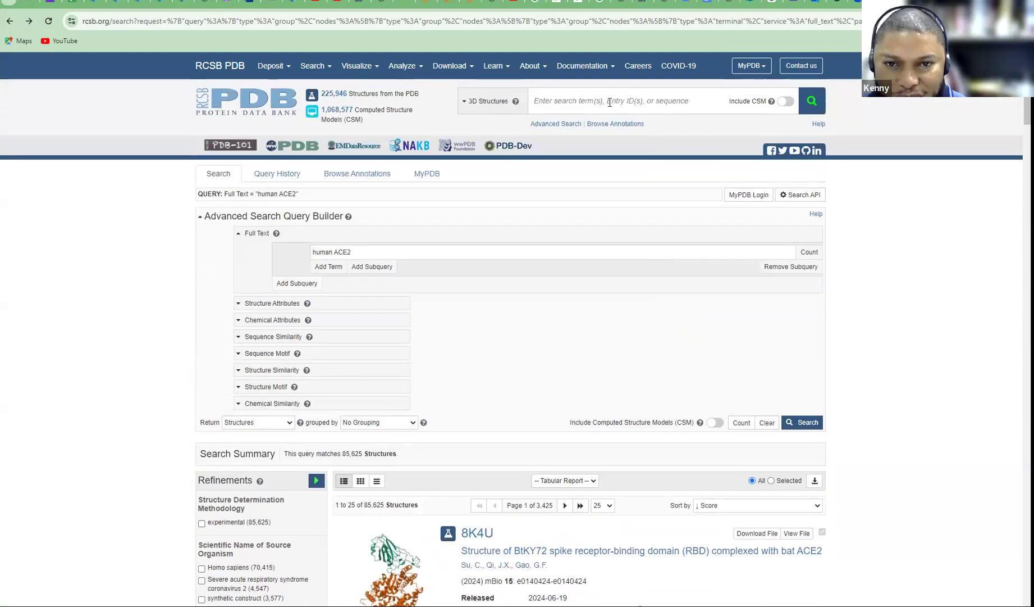
Run a new RCSB PDB full-text search for 'human ac-2'
{"action": "left_click", "coordinate": [610, 102]}
{"action": "type", "text": "human"}
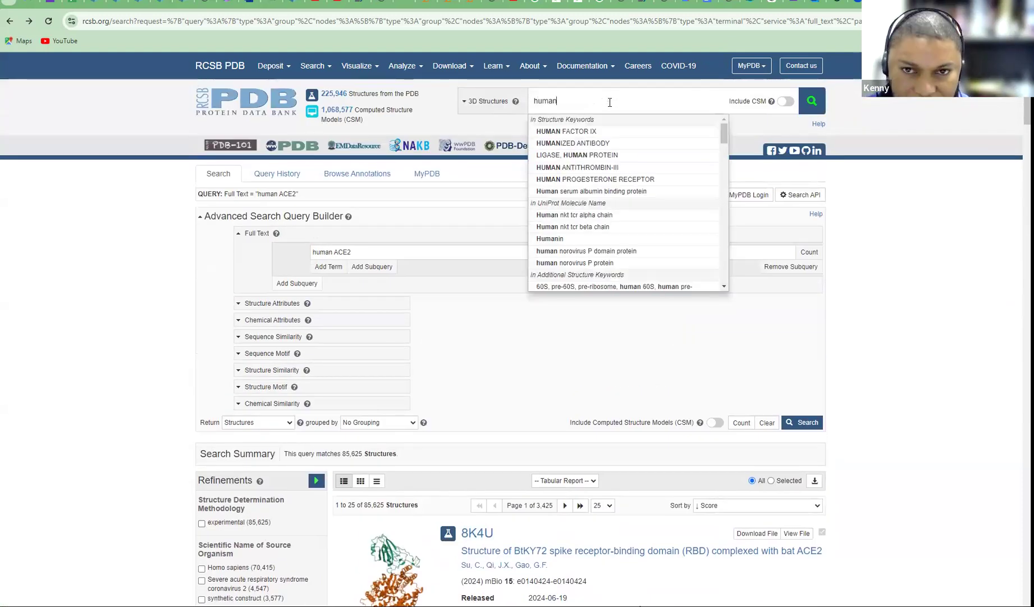
{"action": "type", "text": " ac-2"}
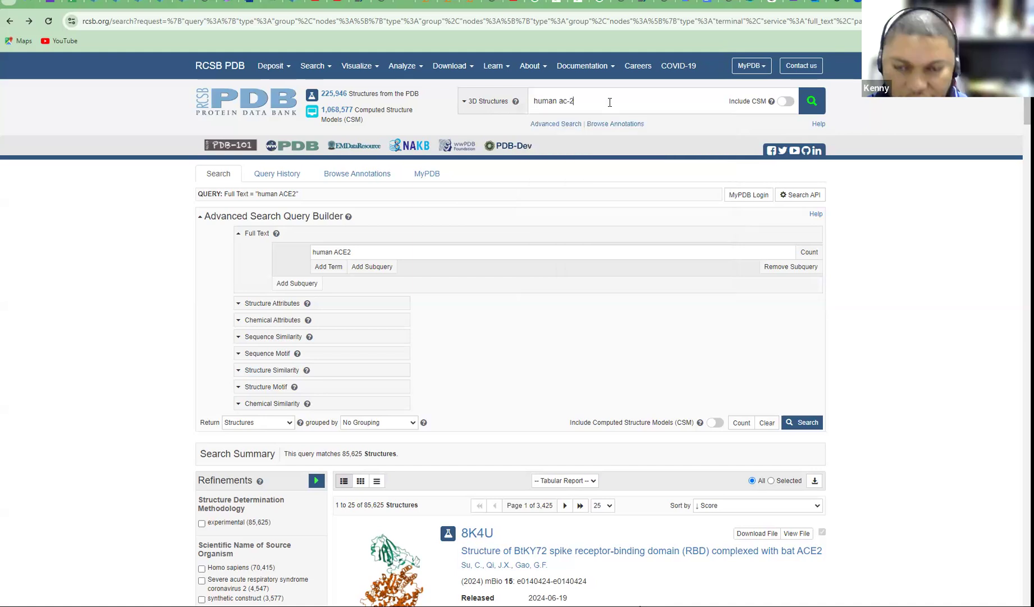
{"action": "key", "text": "Return"}
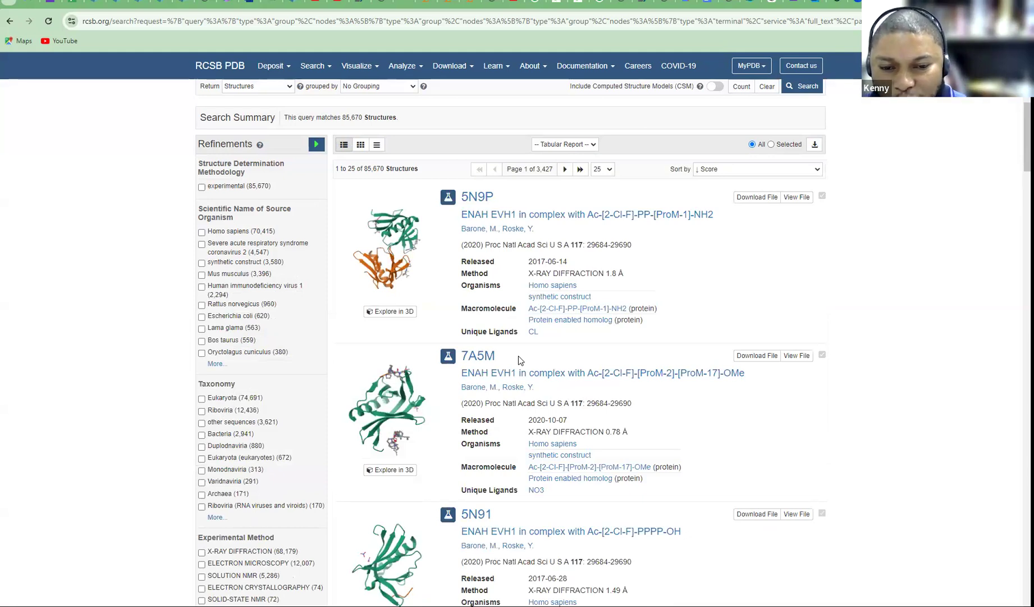
Scroll through the human ac-2 results, listed 25 per page across 3,427 pages
{"action": "scroll", "coordinate": [517, 360], "scroll_direction": "down", "scroll_amount": 5}
{"action": "scroll", "coordinate": [518, 358], "scroll_direction": "down", "scroll_amount": 8}
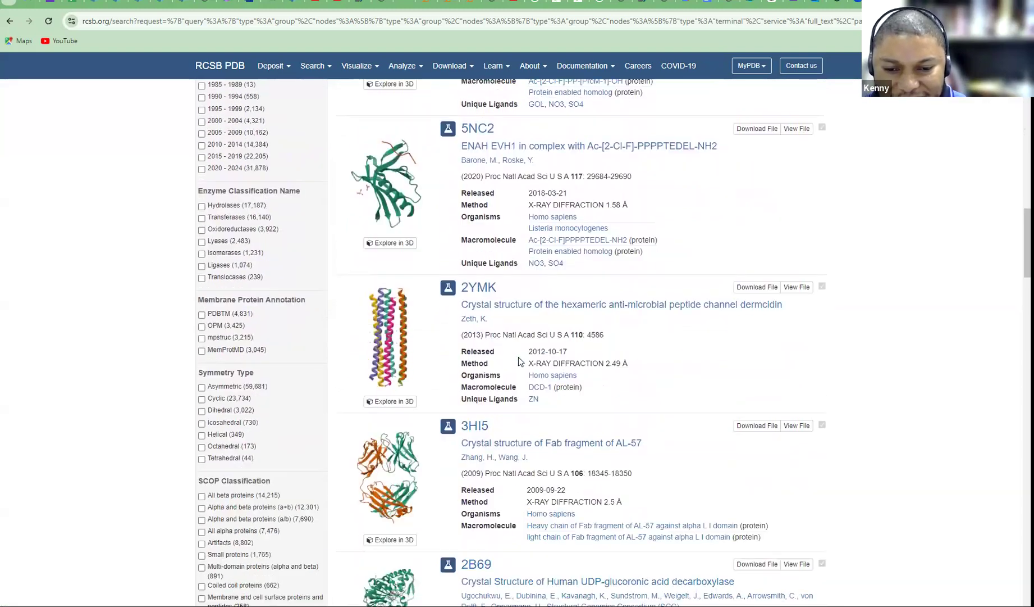
{"action": "scroll", "coordinate": [519, 361], "scroll_direction": "down", "scroll_amount": 6}
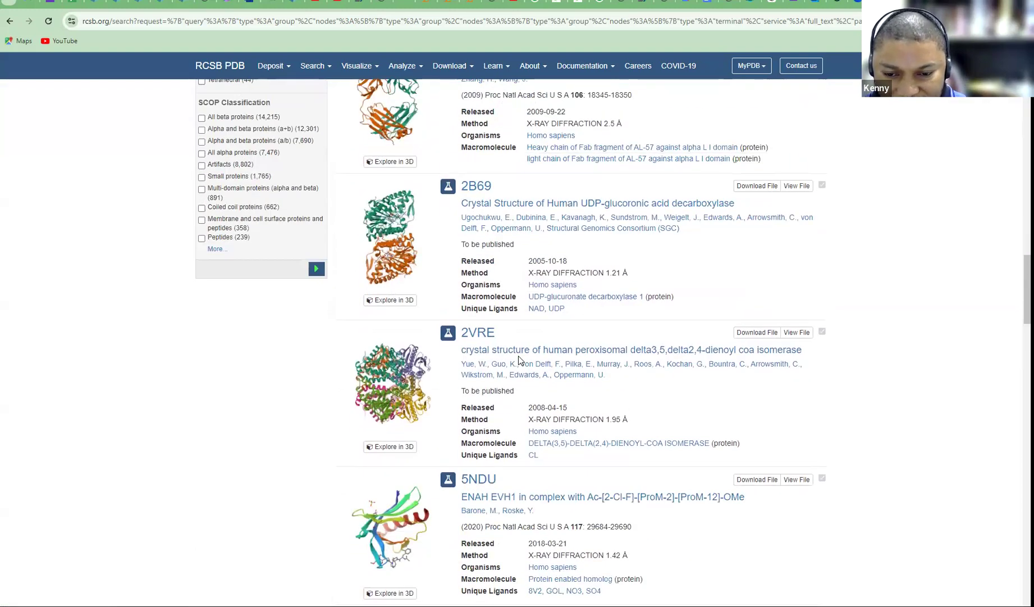
{"action": "scroll", "coordinate": [519, 360], "scroll_direction": "down", "scroll_amount": 10}
{"action": "scroll", "coordinate": [518, 356], "scroll_direction": "down", "scroll_amount": 3}
{"action": "scroll", "coordinate": [518, 354], "scroll_direction": "down", "scroll_amount": 3}
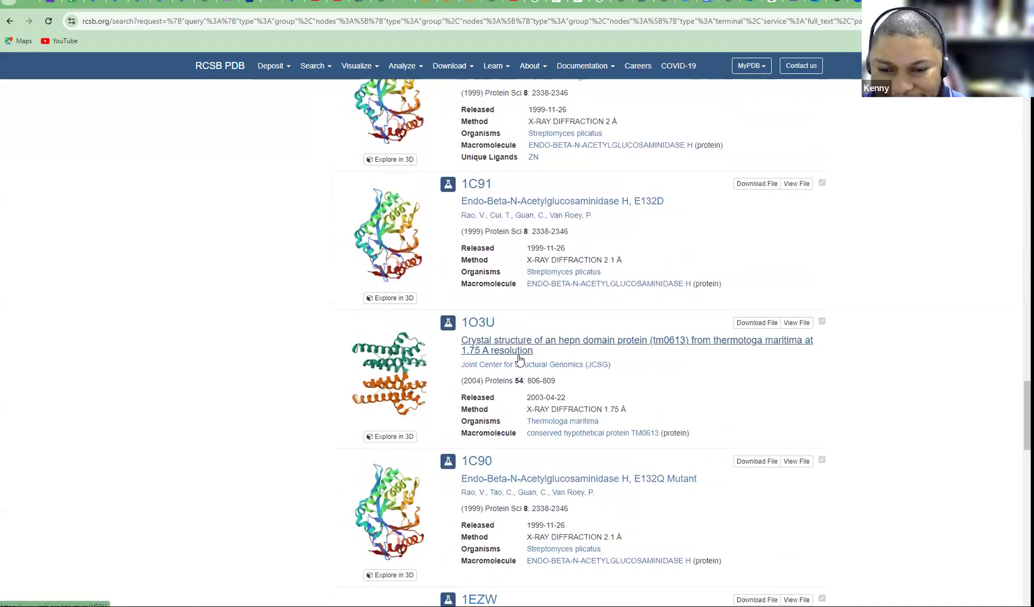
{"action": "scroll", "coordinate": [519, 359], "scroll_direction": "down", "scroll_amount": 3}
{"action": "scroll", "coordinate": [518, 357], "scroll_direction": "down", "scroll_amount": 8}
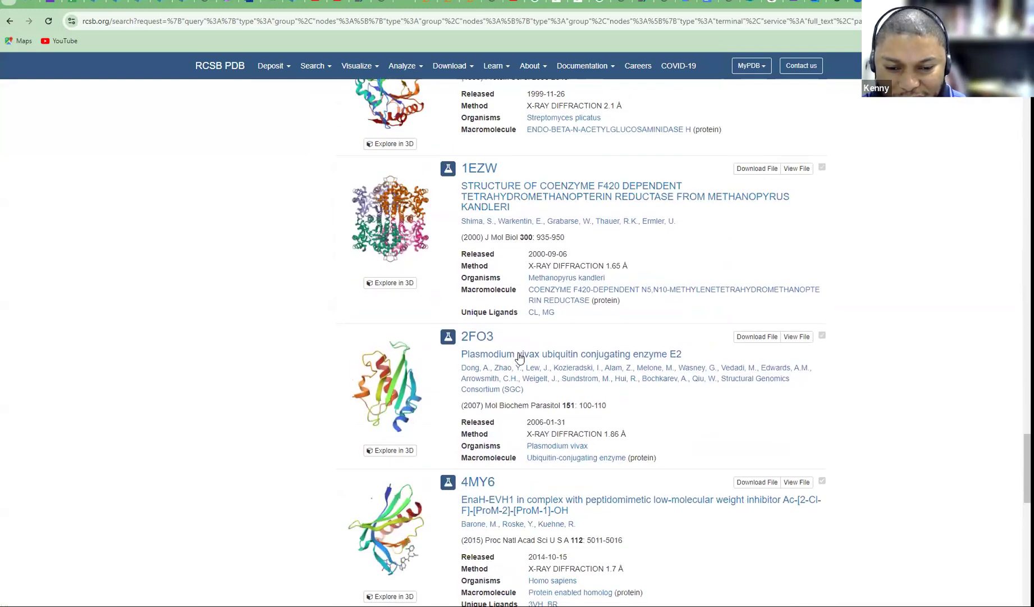
{"action": "scroll", "coordinate": [517, 354], "scroll_direction": "down", "scroll_amount": 2}
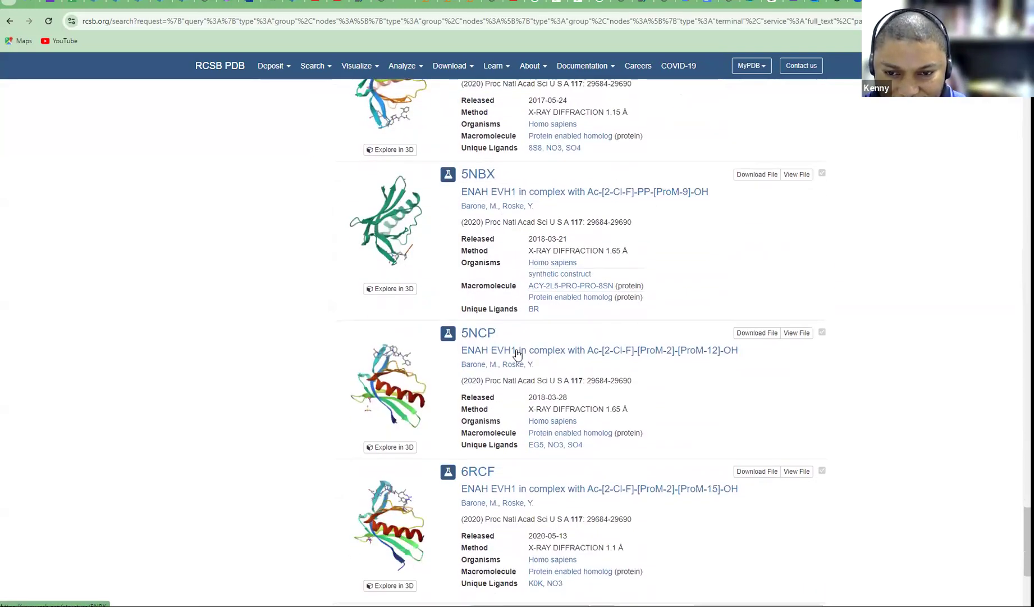
{"action": "scroll", "coordinate": [517, 353], "scroll_direction": "down", "scroll_amount": 4}
{"action": "scroll", "coordinate": [517, 351], "scroll_direction": "up", "scroll_amount": 13}
{"action": "scroll", "coordinate": [505, 334], "scroll_direction": "up", "scroll_amount": 20}
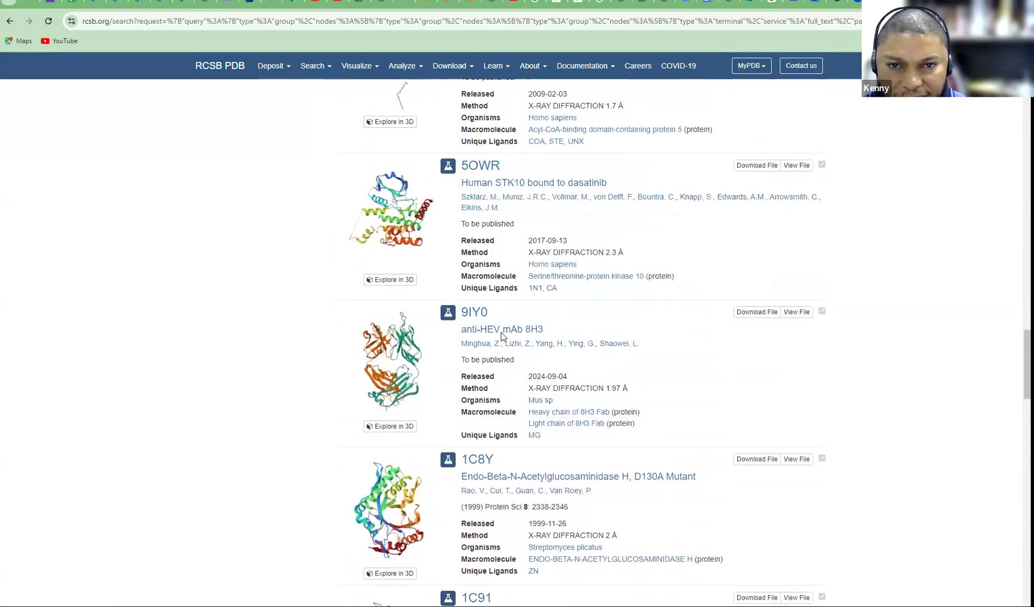
Search RCSB PDB for 'spike rbd bound to ACE2' and scroll down the results
{"action": "scroll", "coordinate": [483, 317], "scroll_direction": "up", "scroll_amount": 10}
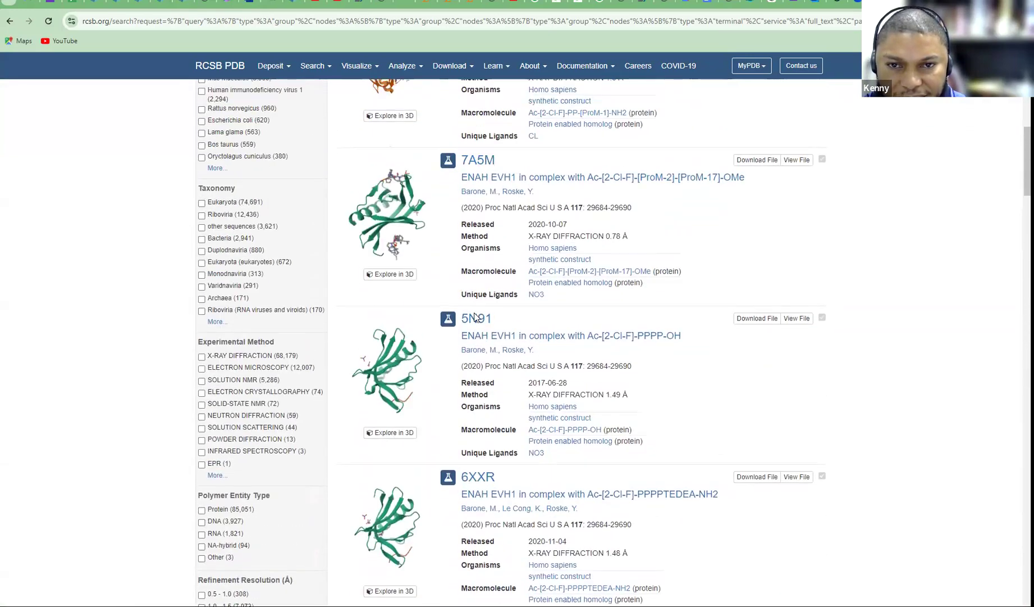
{"action": "left_click", "coordinate": [576, 101]}
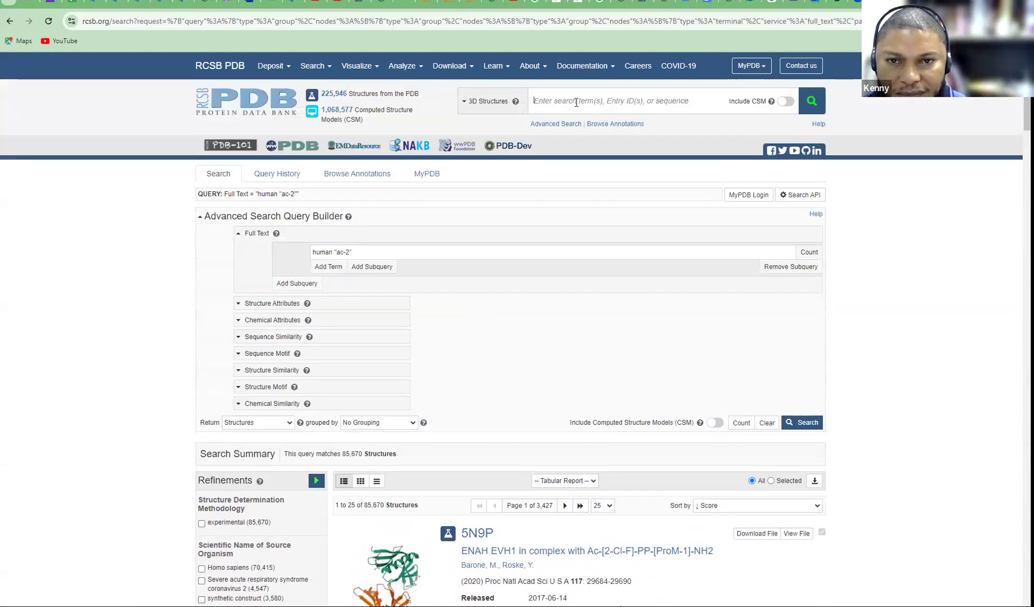
{"action": "type", "text": "spike"}
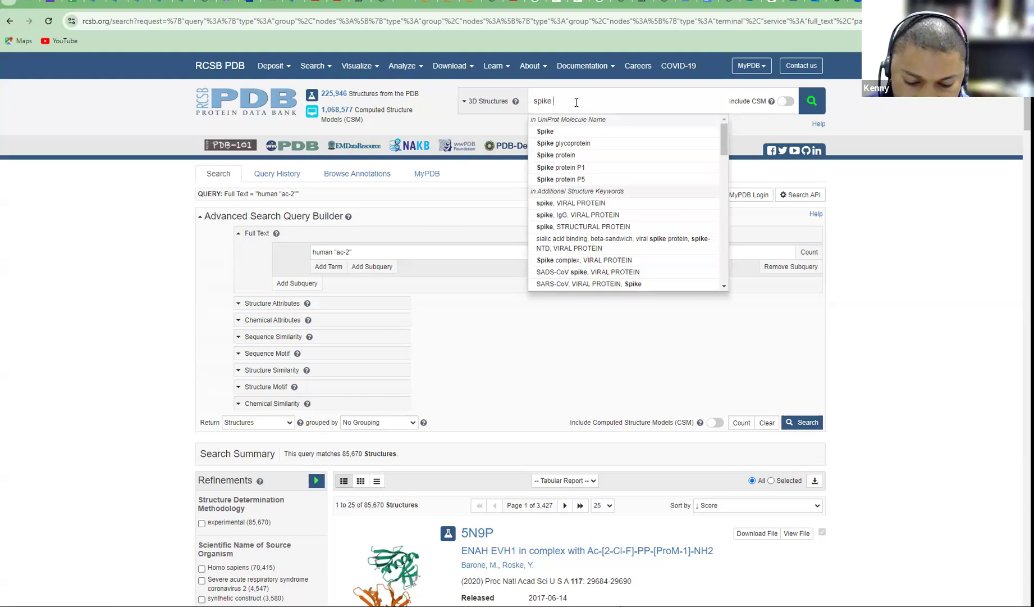
{"action": "type", "text": " rbd "}
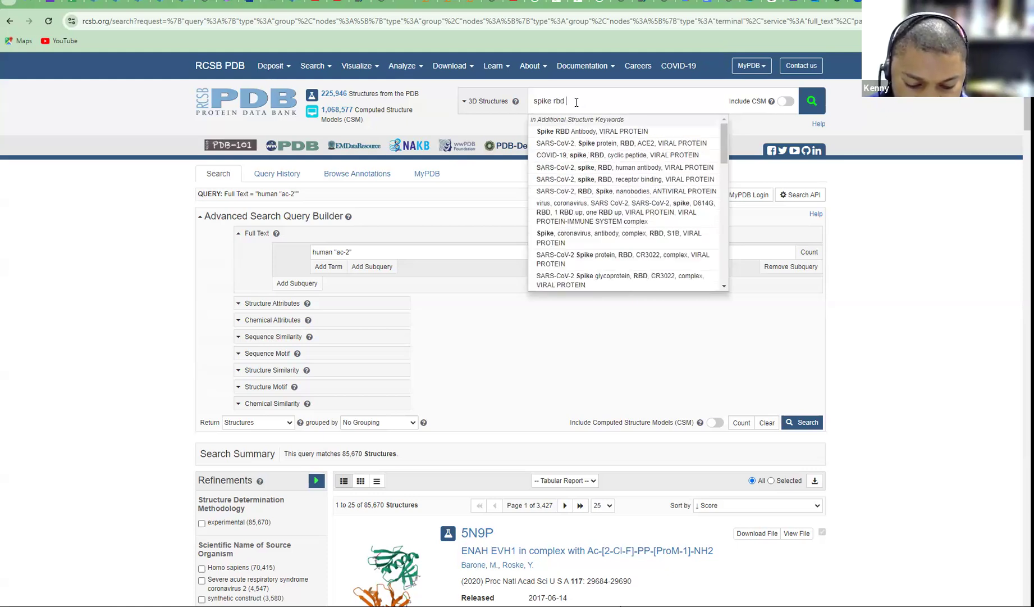
{"action": "type", "text": "bound "}
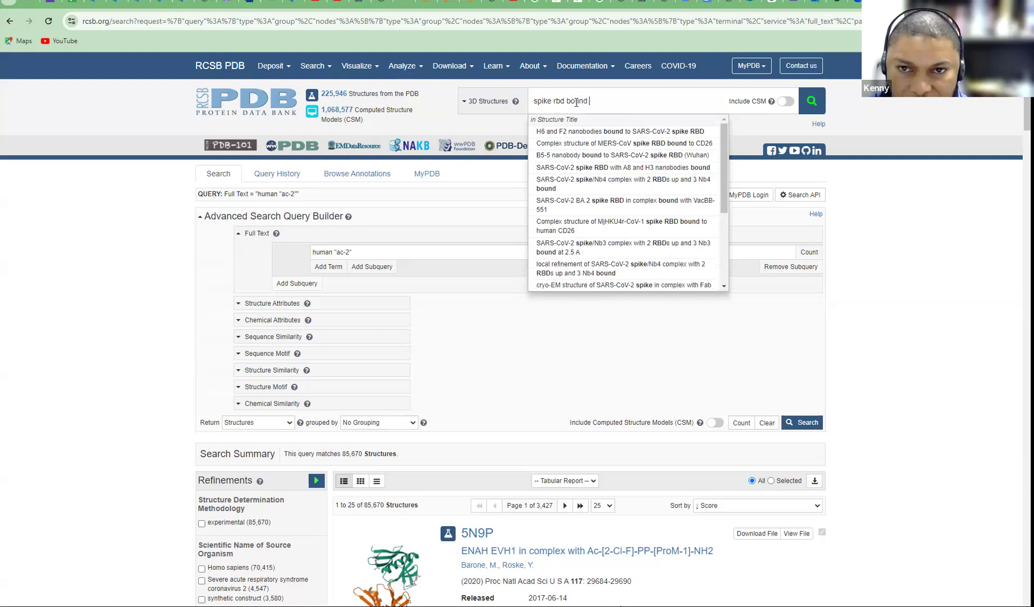
{"action": "type", "text": "to "}
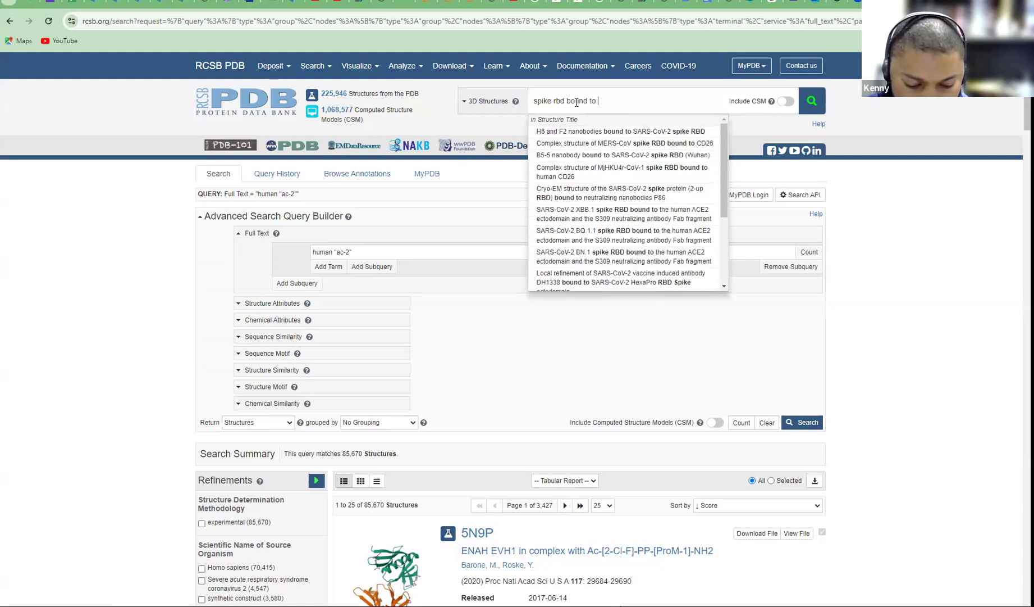
{"action": "type", "text": "ACE2"}
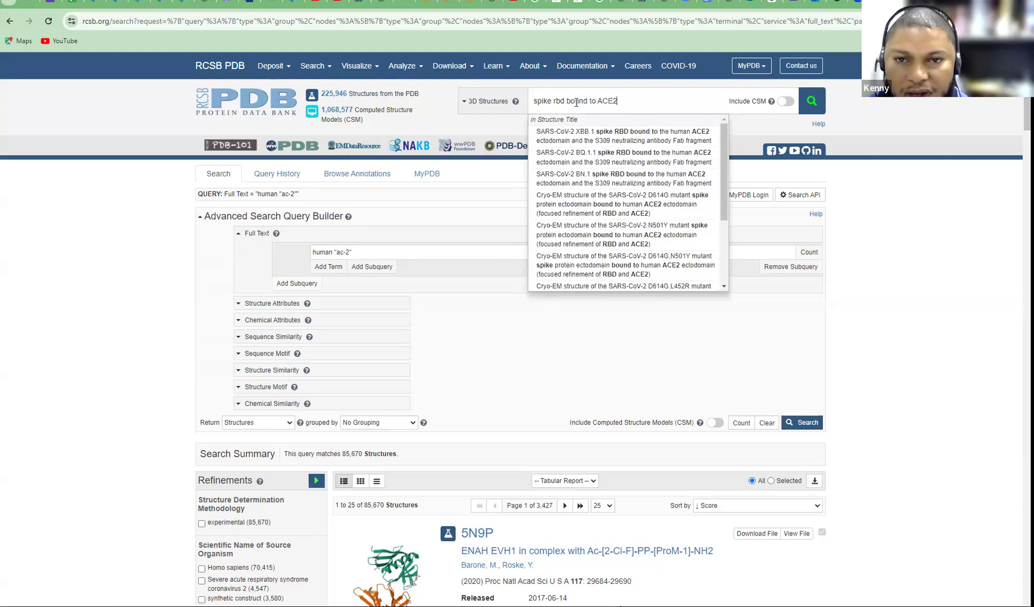
{"action": "key", "text": "Return"}
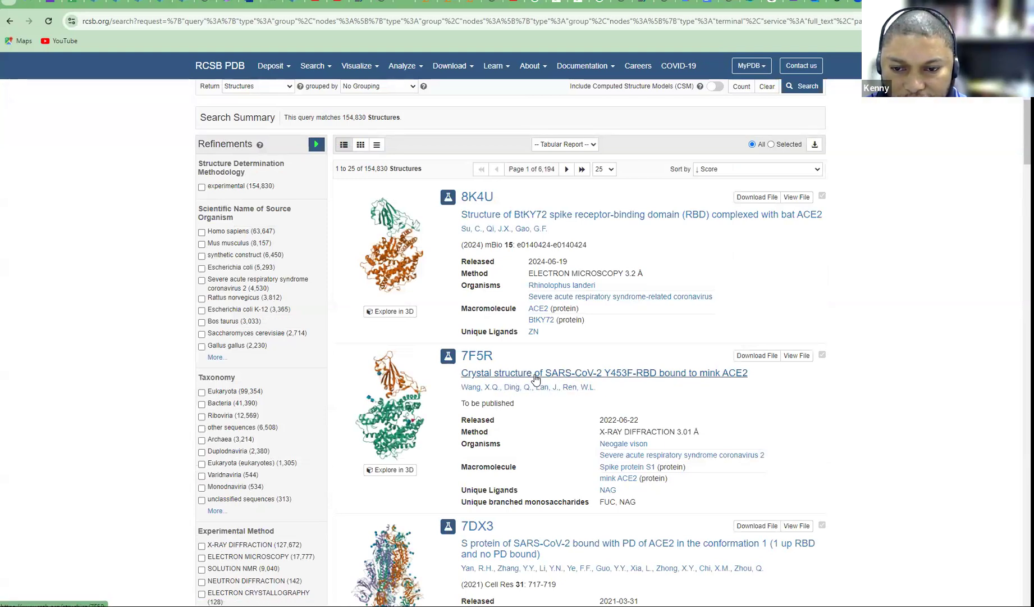
{"action": "scroll", "coordinate": [553, 379], "scroll_direction": "down", "scroll_amount": 4}
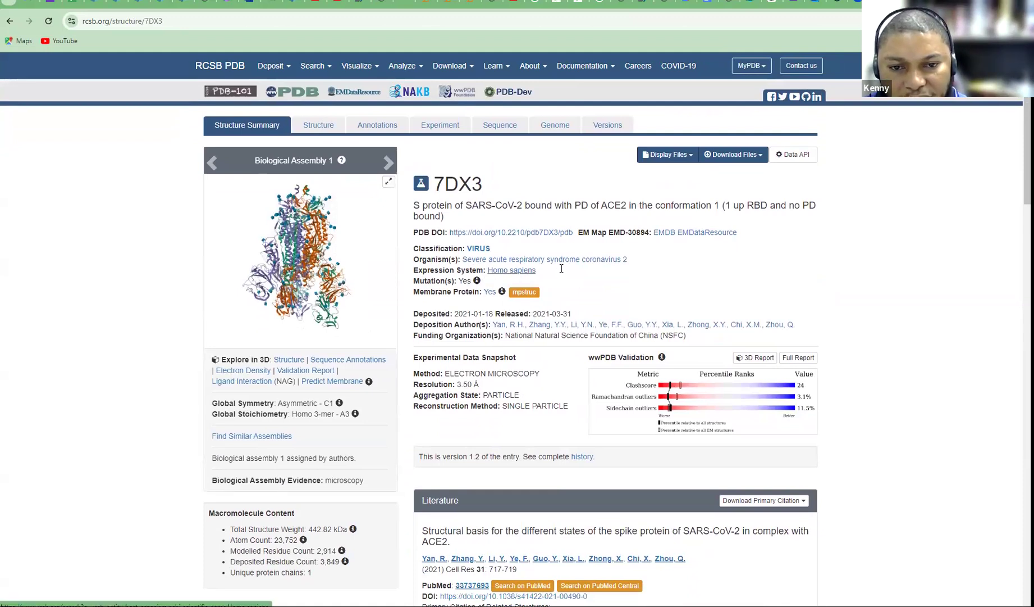
Scroll through the 7DX3 summary page, then go back to the spike RBD search results
{"action": "scroll", "coordinate": [562, 297], "scroll_direction": "down", "scroll_amount": 5}
{"action": "scroll", "coordinate": [561, 296], "scroll_direction": "down", "scroll_amount": 3}
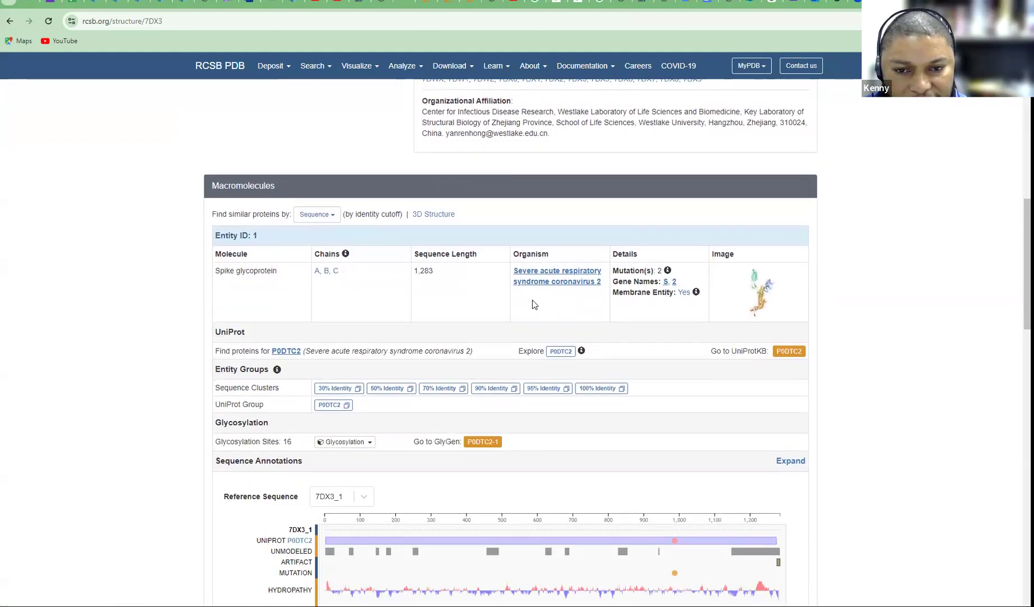
{"action": "scroll", "coordinate": [371, 274], "scroll_direction": "down", "scroll_amount": 8}
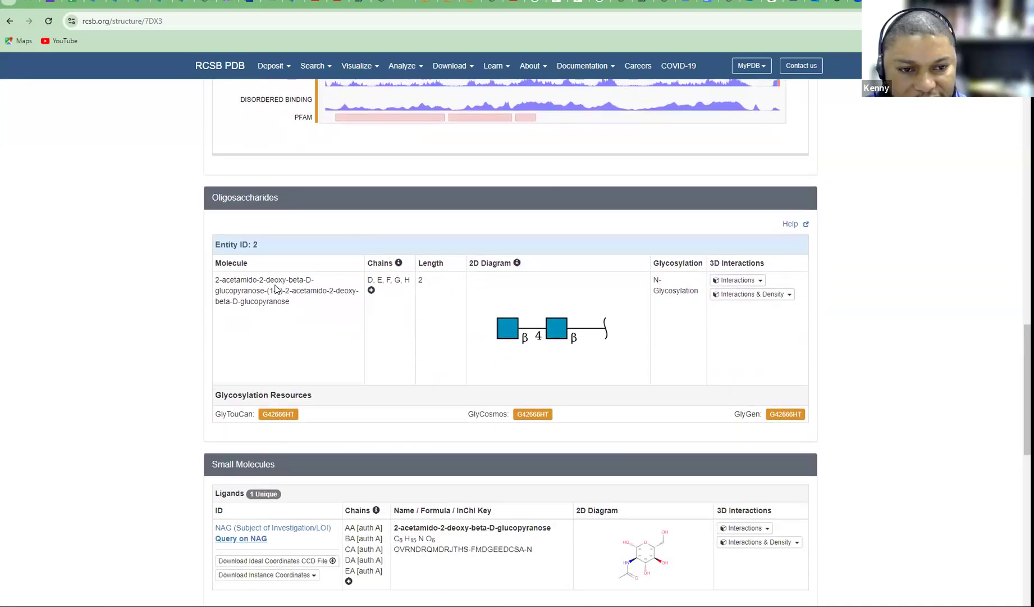
{"action": "scroll", "coordinate": [275, 288], "scroll_direction": "down", "scroll_amount": 4}
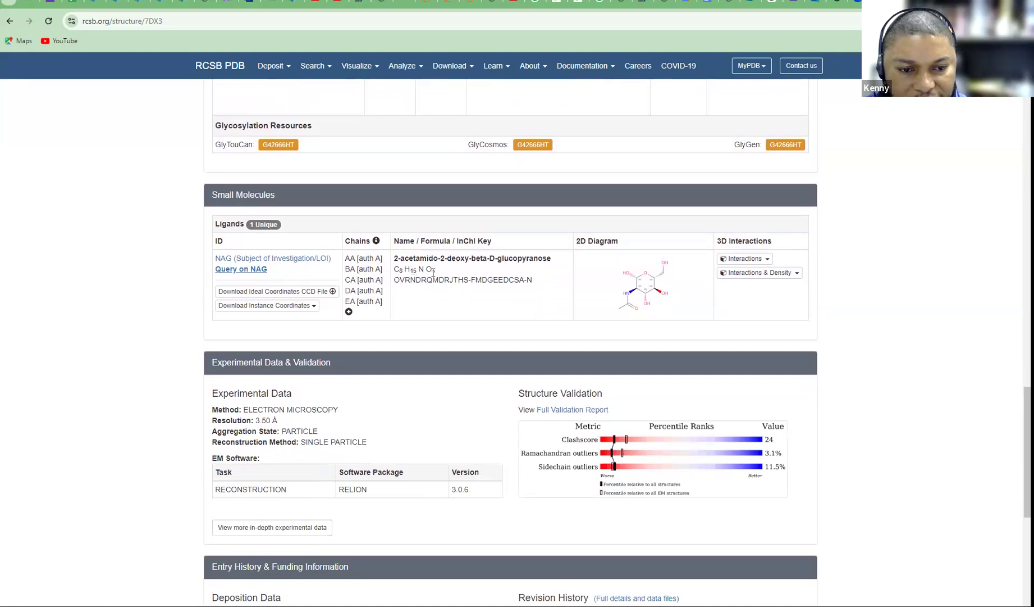
{"action": "scroll", "coordinate": [433, 274], "scroll_direction": "down", "scroll_amount": 3}
{"action": "scroll", "coordinate": [433, 275], "scroll_direction": "up", "scroll_amount": 2}
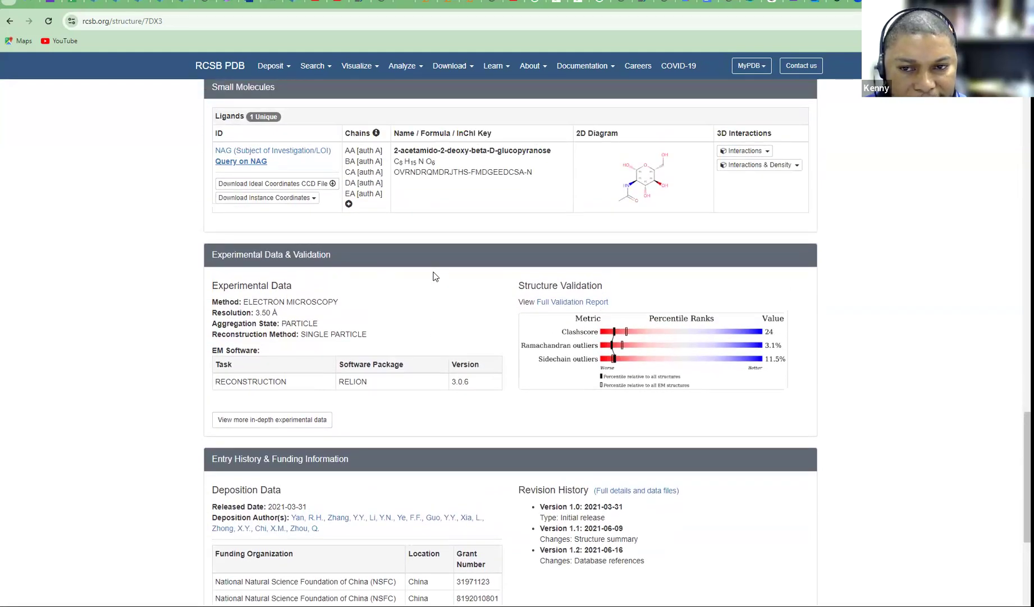
{"action": "scroll", "coordinate": [433, 275], "scroll_direction": "down", "scroll_amount": 3}
{"action": "scroll", "coordinate": [433, 275], "scroll_direction": "up", "scroll_amount": 7}
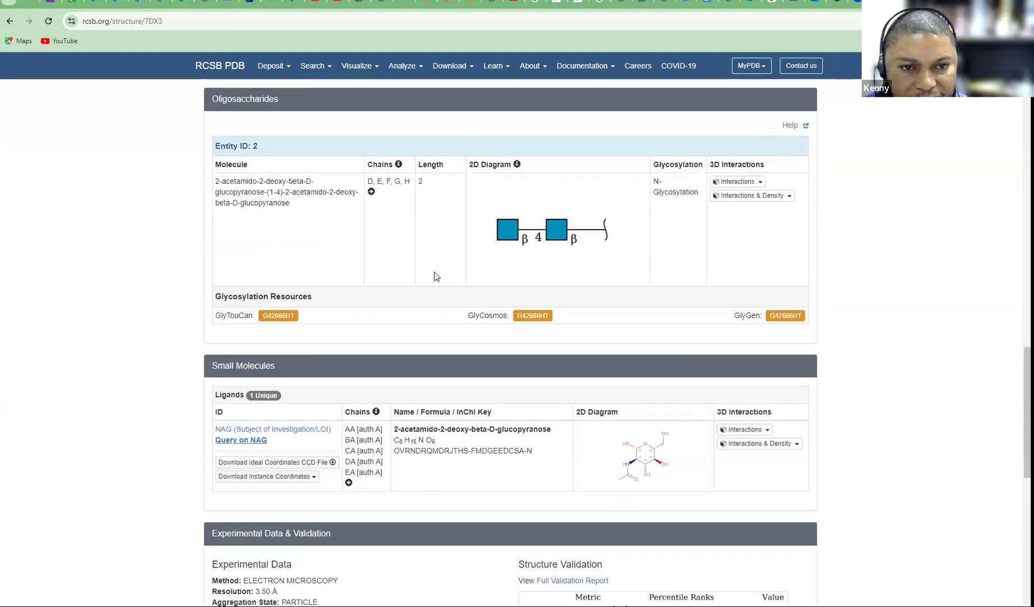
{"action": "scroll", "coordinate": [434, 276], "scroll_direction": "up", "scroll_amount": 4}
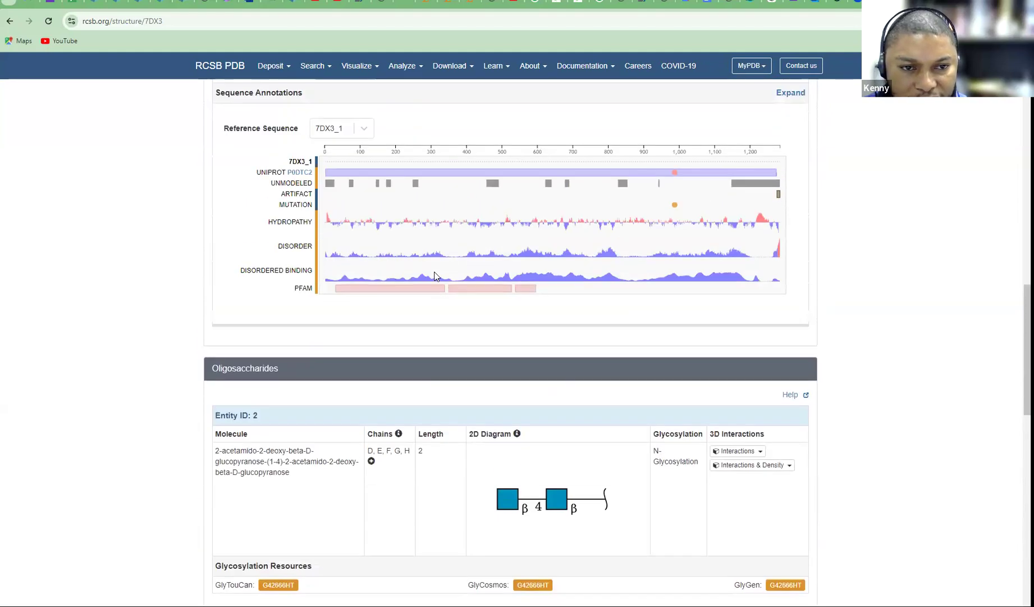
{"action": "scroll", "coordinate": [435, 276], "scroll_direction": "up", "scroll_amount": 6}
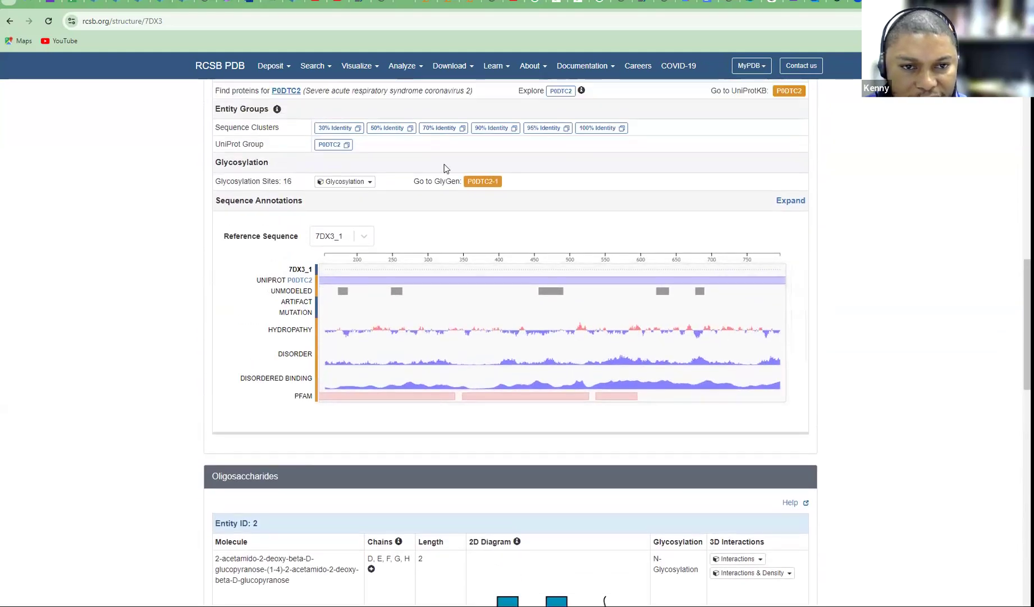
{"action": "scroll", "coordinate": [509, 247], "scroll_direction": "up", "scroll_amount": 7}
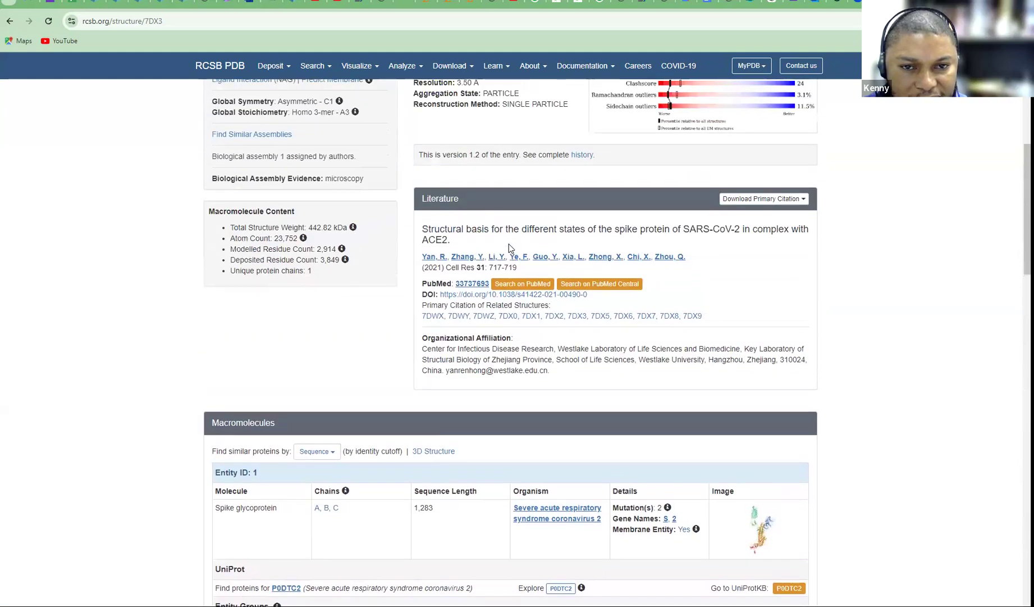
{"action": "scroll", "coordinate": [510, 248], "scroll_direction": "up", "scroll_amount": 2}
{"action": "left_click", "coordinate": [10, 21]}
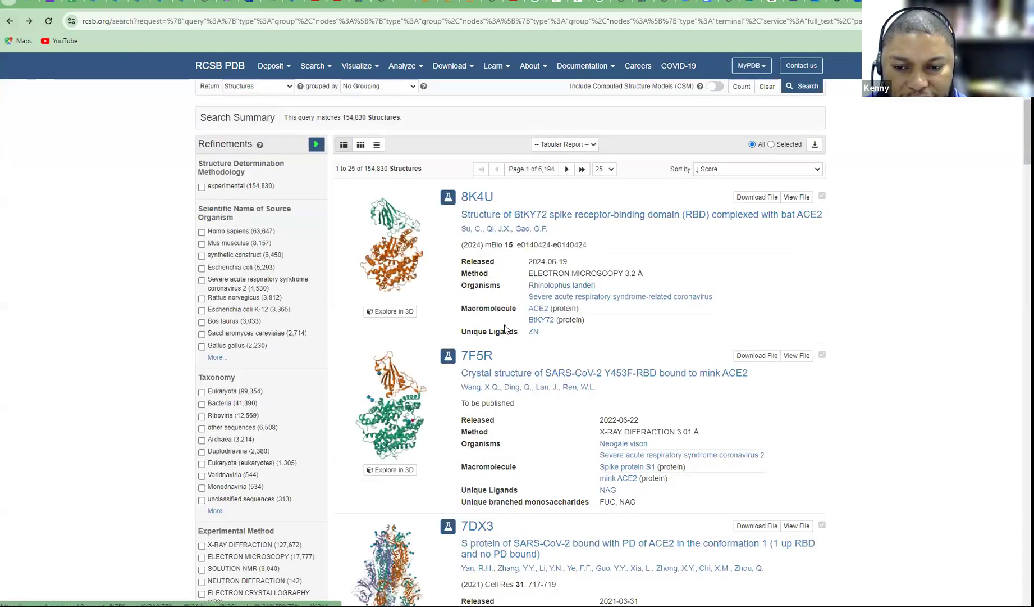
{"action": "scroll", "coordinate": [895, 403], "scroll_direction": "down", "scroll_amount": 2}
{"action": "scroll", "coordinate": [893, 406], "scroll_direction": "down", "scroll_amount": 4}
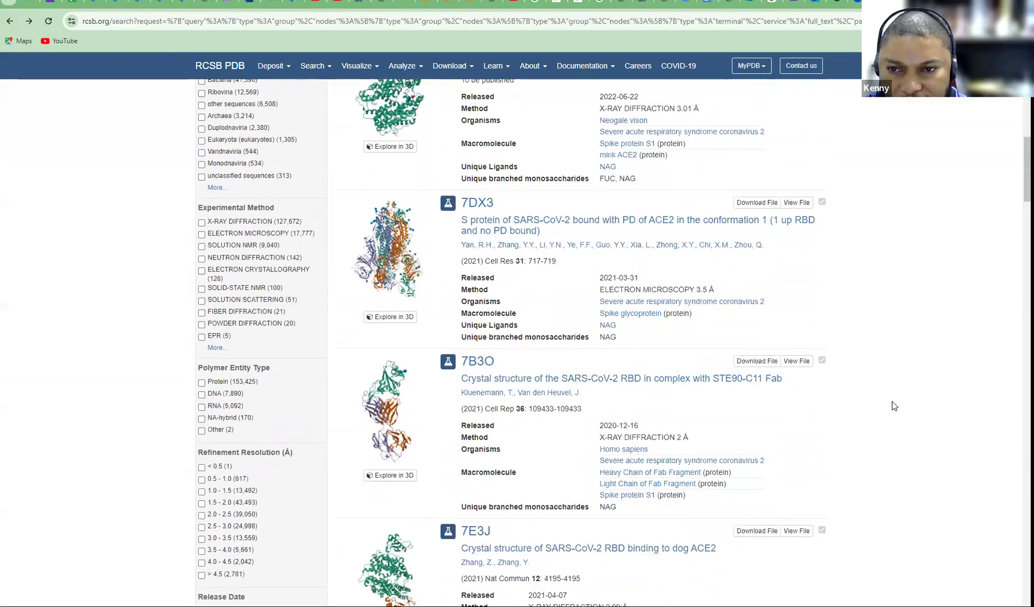
{"action": "scroll", "coordinate": [894, 406], "scroll_direction": "down", "scroll_amount": 3}
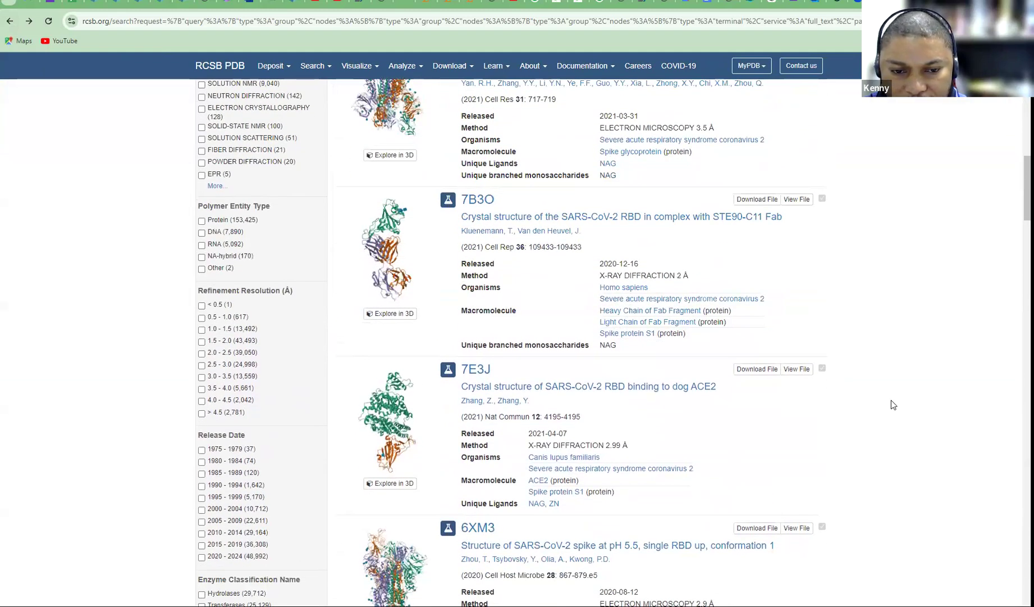
{"action": "scroll", "coordinate": [892, 402], "scroll_direction": "up", "scroll_amount": 1}
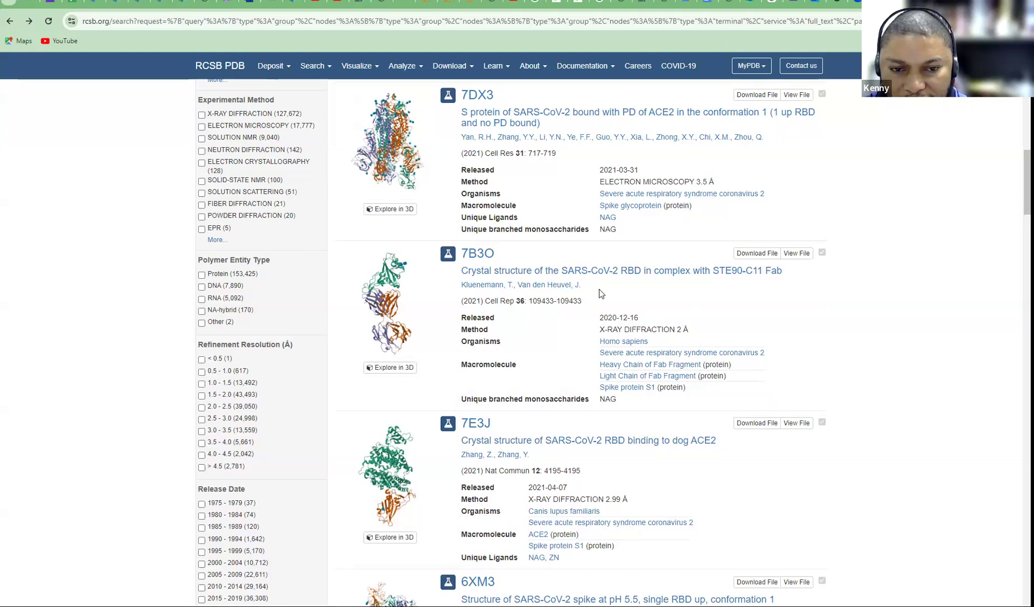
{"action": "left_click", "coordinate": [585, 272]}
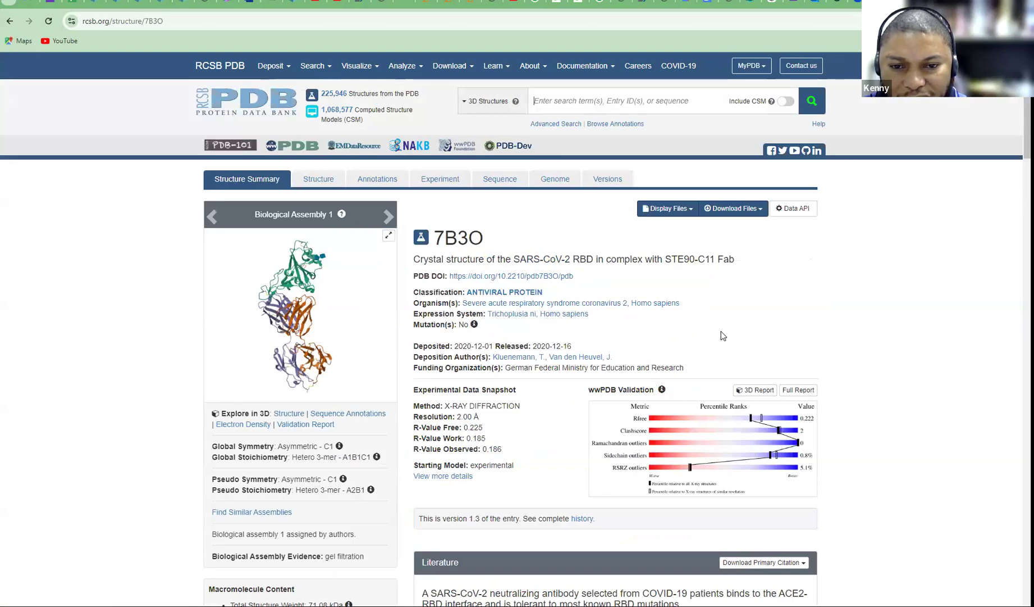
{"action": "scroll", "coordinate": [724, 336], "scroll_direction": "down", "scroll_amount": 7}
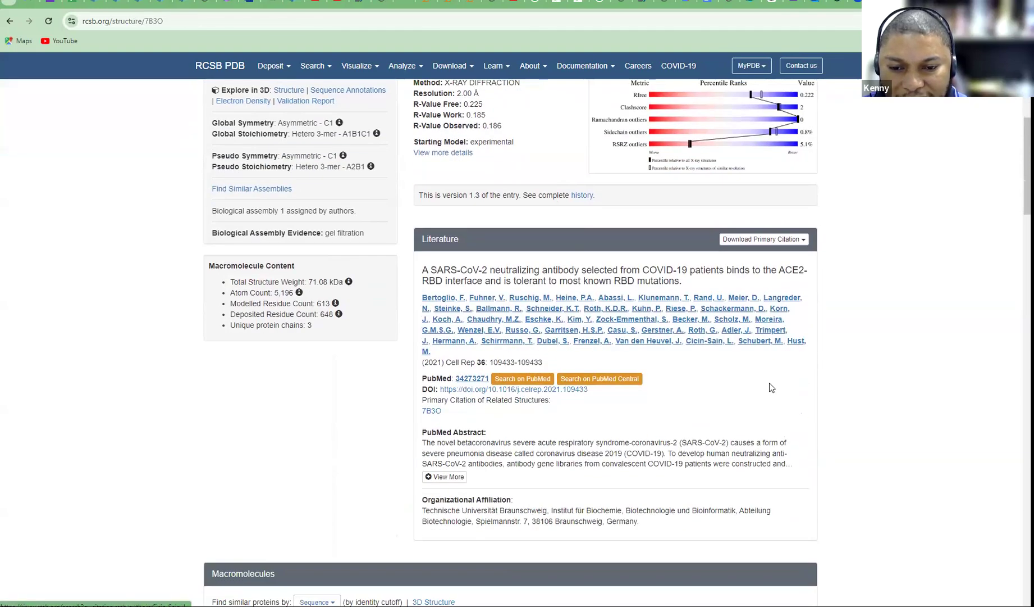
{"action": "scroll", "coordinate": [843, 398], "scroll_direction": "down", "scroll_amount": 5}
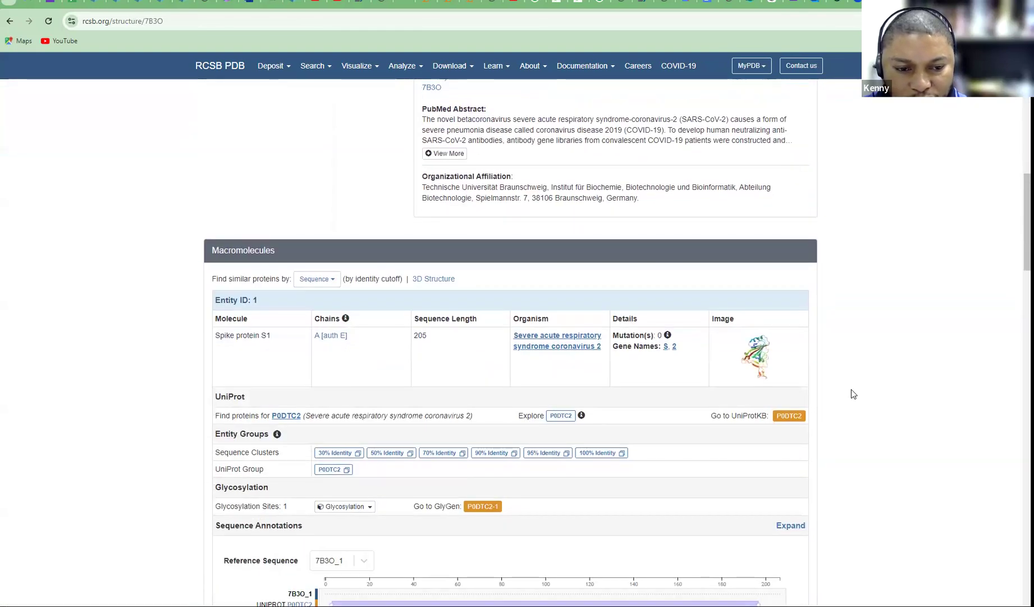
{"action": "scroll", "coordinate": [851, 389], "scroll_direction": "up", "scroll_amount": 12}
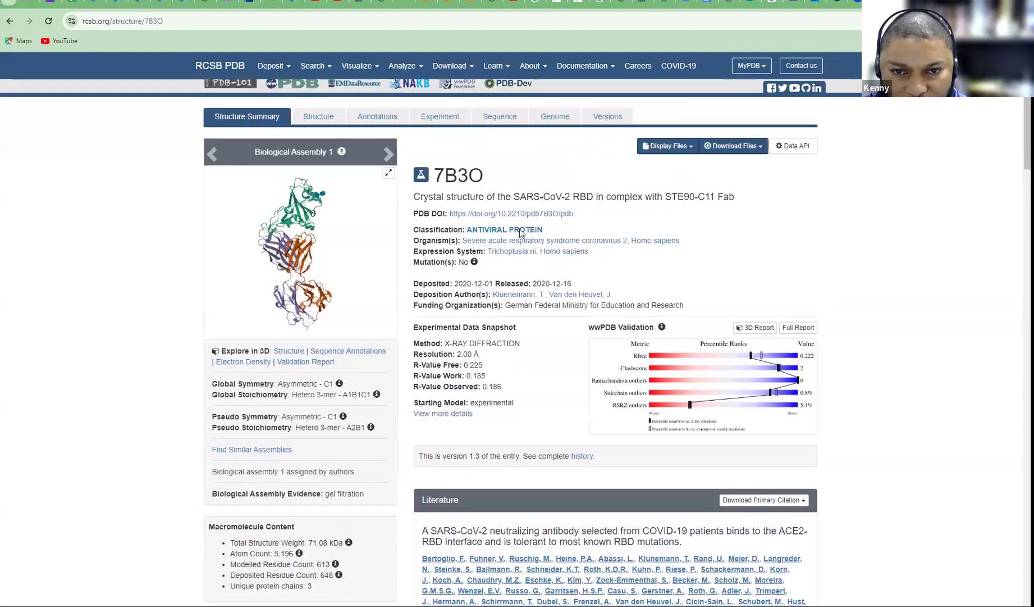
{"action": "scroll", "coordinate": [521, 234], "scroll_direction": "up", "scroll_amount": 2}
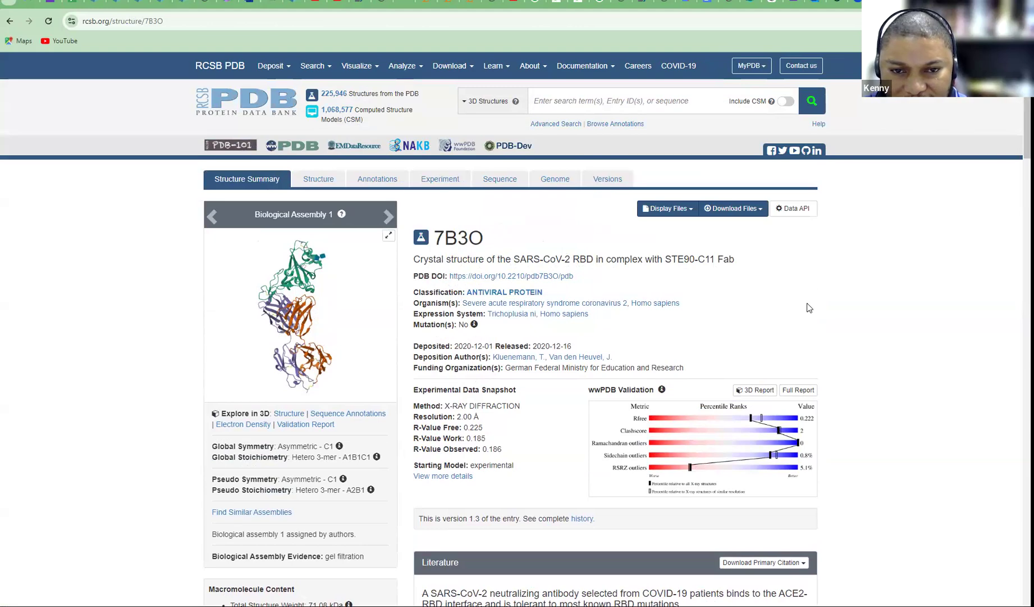
{"action": "scroll", "coordinate": [809, 307], "scroll_direction": "down", "scroll_amount": 11}
{"action": "scroll", "coordinate": [804, 304], "scroll_direction": "up", "scroll_amount": 11}
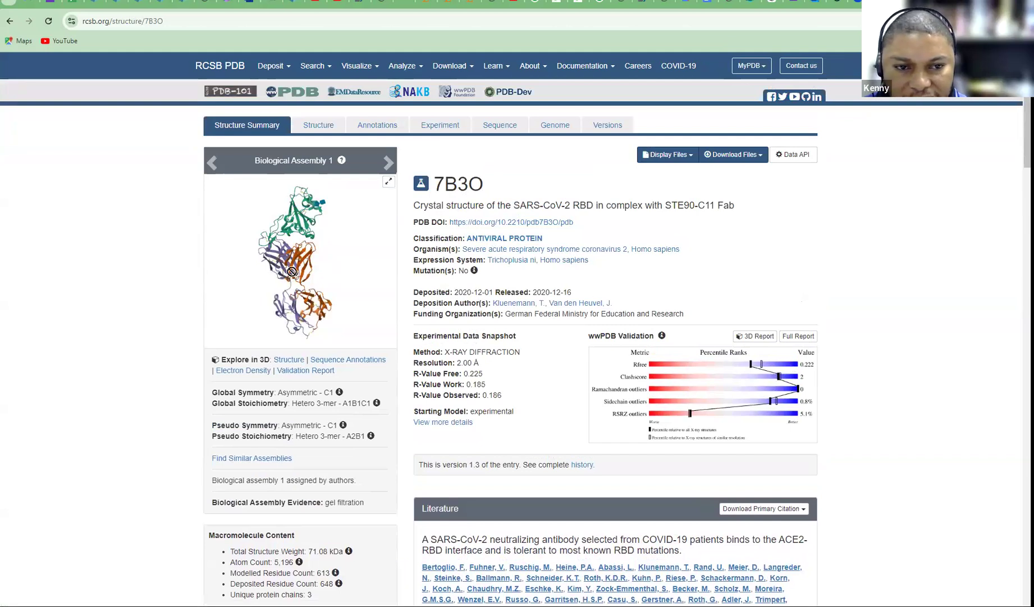
{"action": "left_click", "coordinate": [289, 360]}
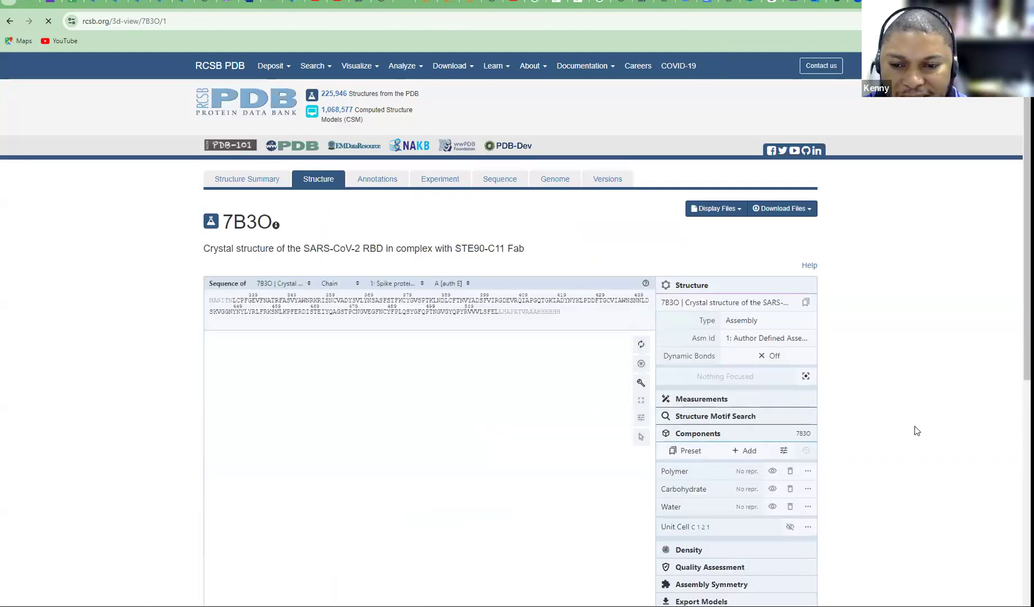
{"action": "scroll", "coordinate": [911, 430], "scroll_direction": "down", "scroll_amount": 7}
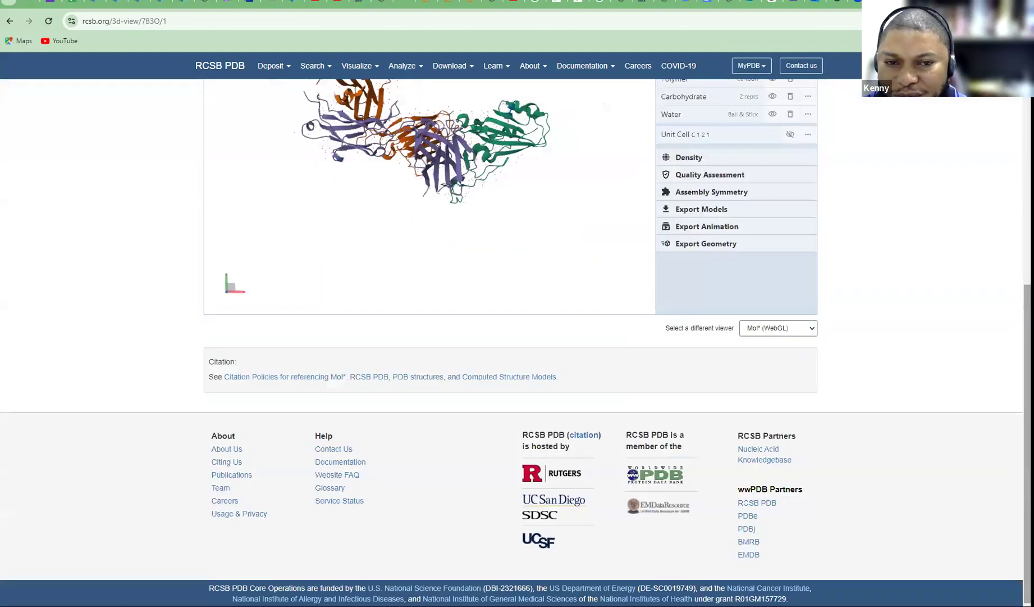
{"action": "scroll", "coordinate": [910, 430], "scroll_direction": "up", "scroll_amount": 1}
{"action": "left_click_drag", "start_coordinate": [484, 225], "coordinate": [427, 241]}
{"action": "left_click", "coordinate": [8, 22]}
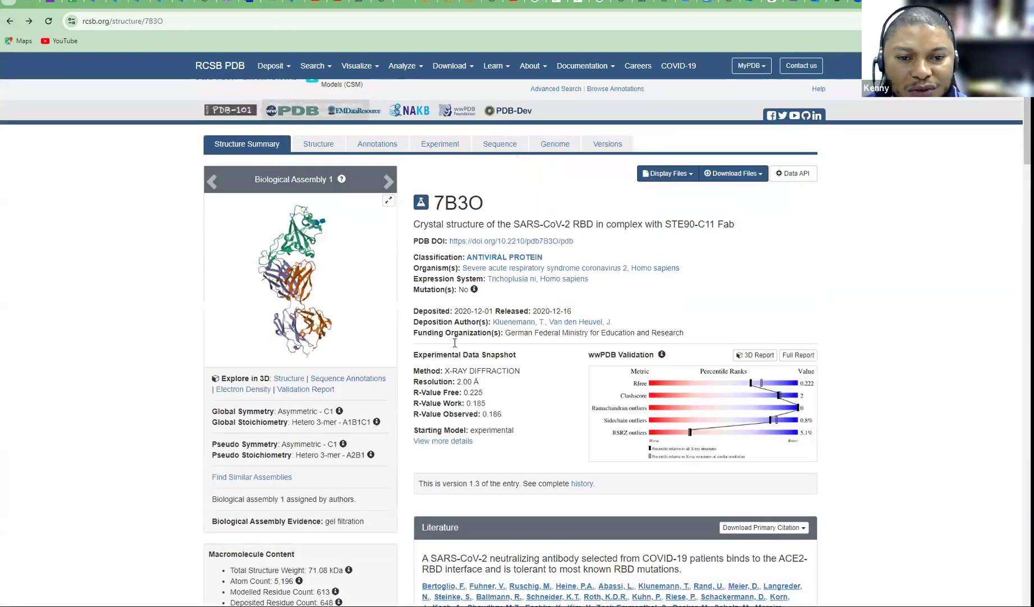
{"action": "left_click", "coordinate": [9, 22]}
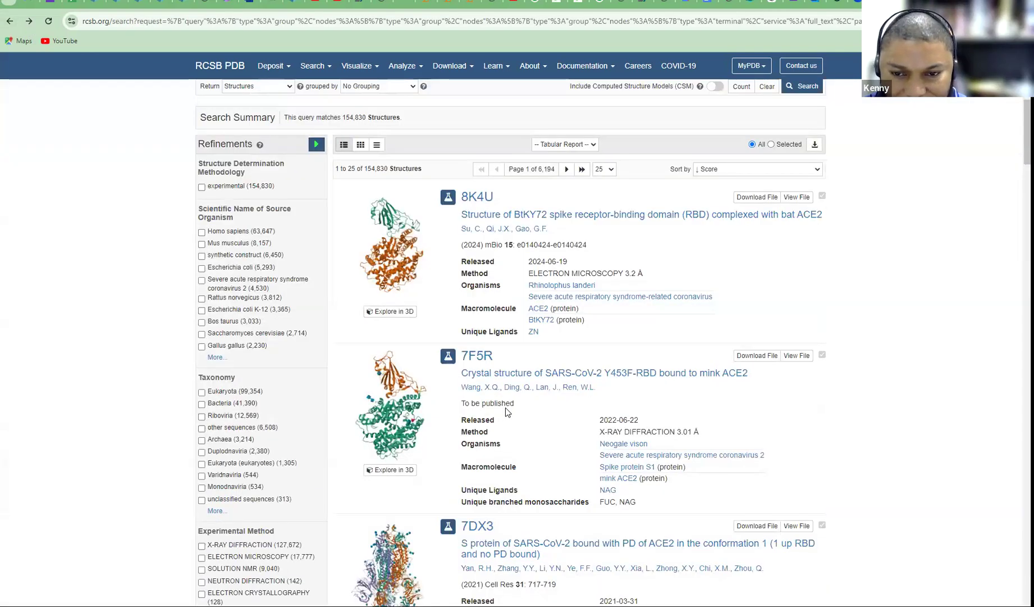
Review the 8T25 Structure Summary page and open its Structure view under Explore in 3D
{"action": "scroll", "coordinate": [506, 410], "scroll_direction": "down", "scroll_amount": 1}
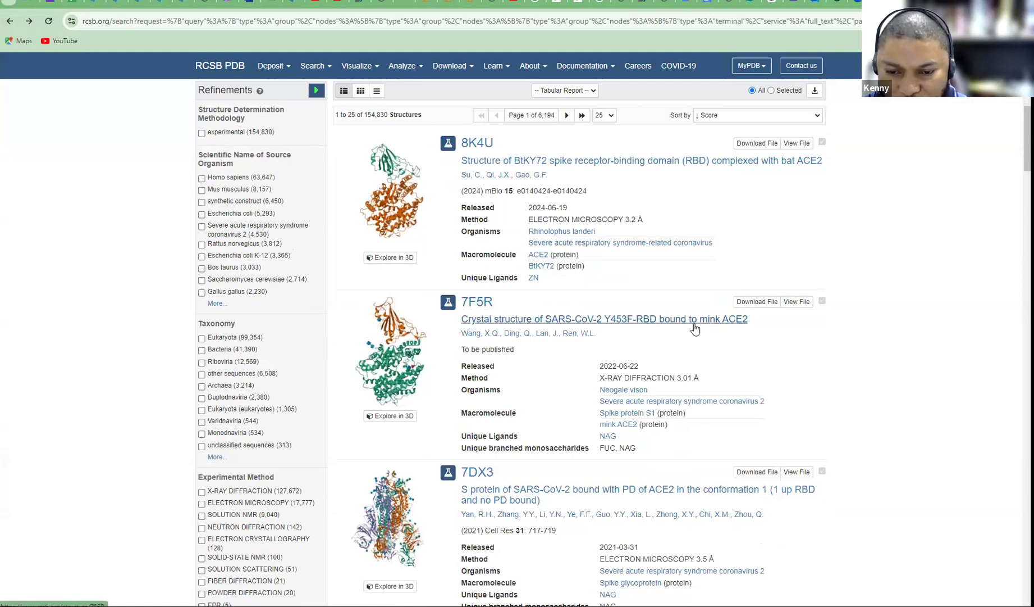
{"action": "scroll", "coordinate": [672, 340], "scroll_direction": "down", "scroll_amount": 10}
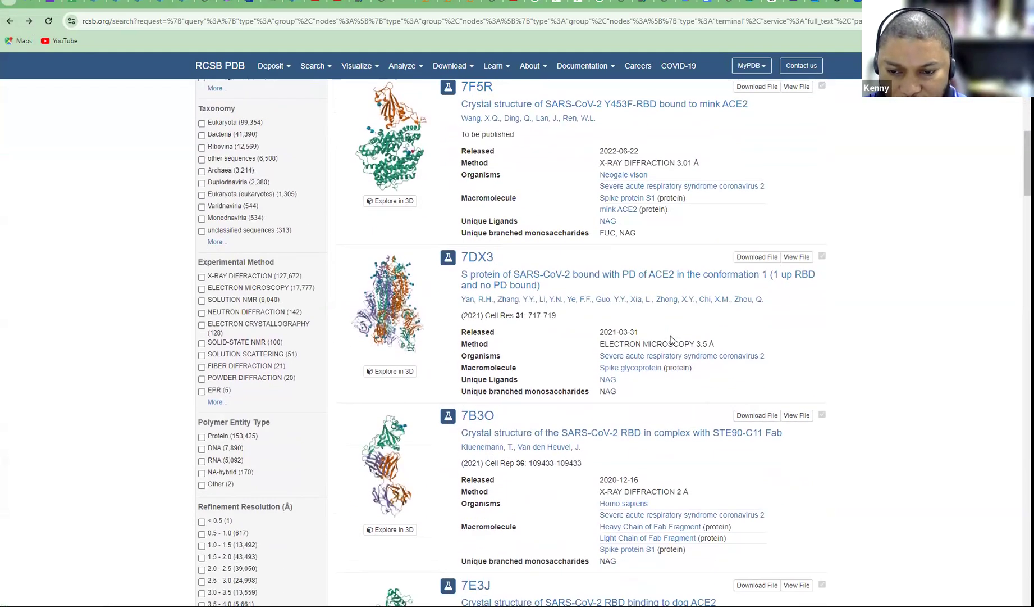
{"action": "scroll", "coordinate": [672, 339], "scroll_direction": "down", "scroll_amount": 8}
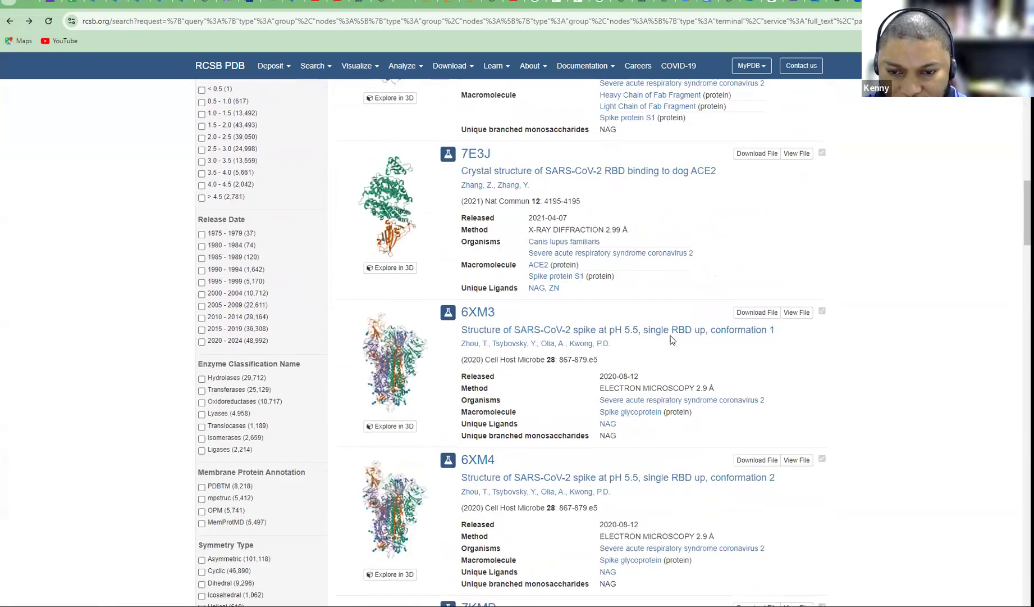
{"action": "scroll", "coordinate": [672, 340], "scroll_direction": "down", "scroll_amount": 3}
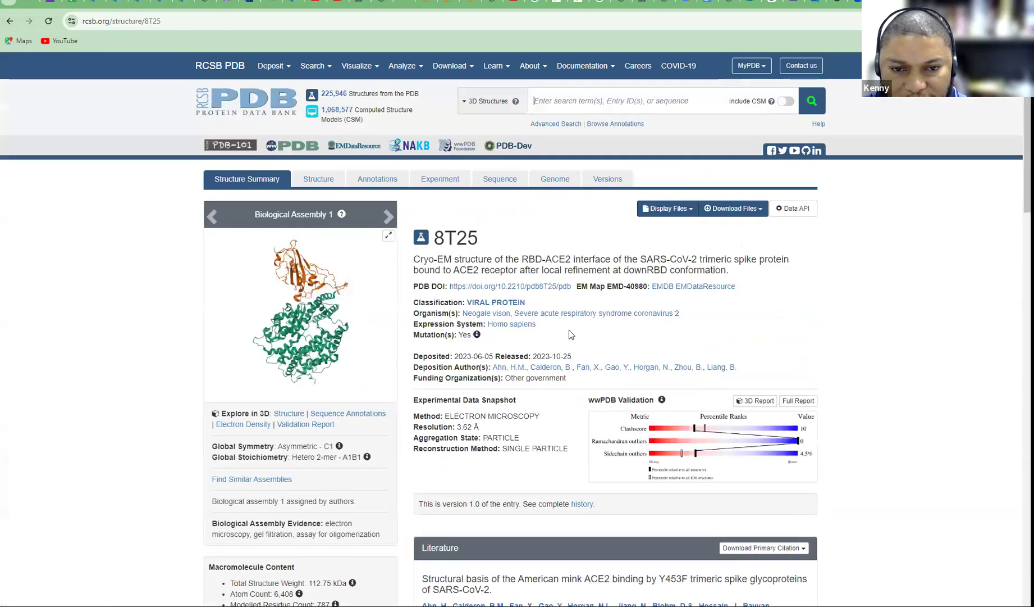
{"action": "scroll", "coordinate": [542, 420], "scroll_direction": "down", "scroll_amount": 5}
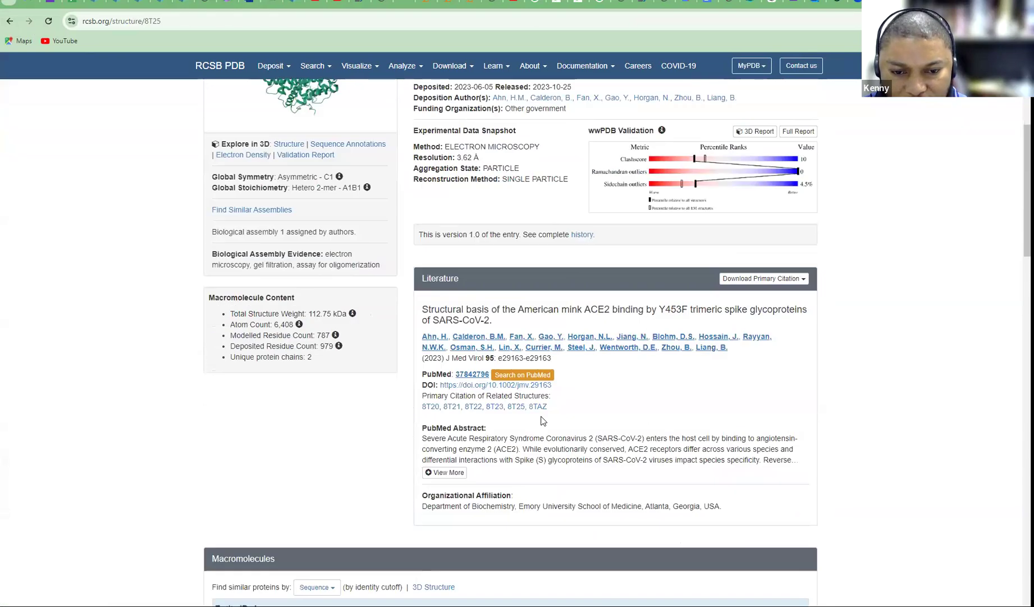
{"action": "scroll", "coordinate": [543, 420], "scroll_direction": "down", "scroll_amount": 2}
{"action": "scroll", "coordinate": [542, 420], "scroll_direction": "down", "scroll_amount": 4}
{"action": "scroll", "coordinate": [543, 419], "scroll_direction": "up", "scroll_amount": 3}
{"action": "scroll", "coordinate": [543, 417], "scroll_direction": "down", "scroll_amount": 5}
{"action": "scroll", "coordinate": [542, 418], "scroll_direction": "down", "scroll_amount": 3}
{"action": "scroll", "coordinate": [543, 416], "scroll_direction": "up", "scroll_amount": 3}
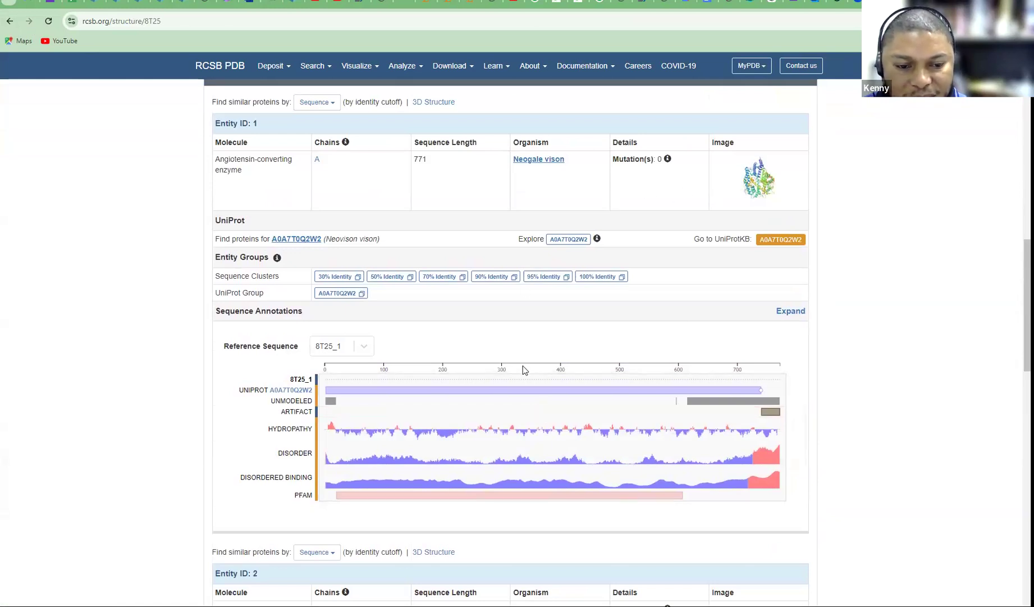
{"action": "scroll", "coordinate": [143, 354], "scroll_direction": "down", "scroll_amount": 4}
{"action": "scroll", "coordinate": [148, 353], "scroll_direction": "down", "scroll_amount": 12}
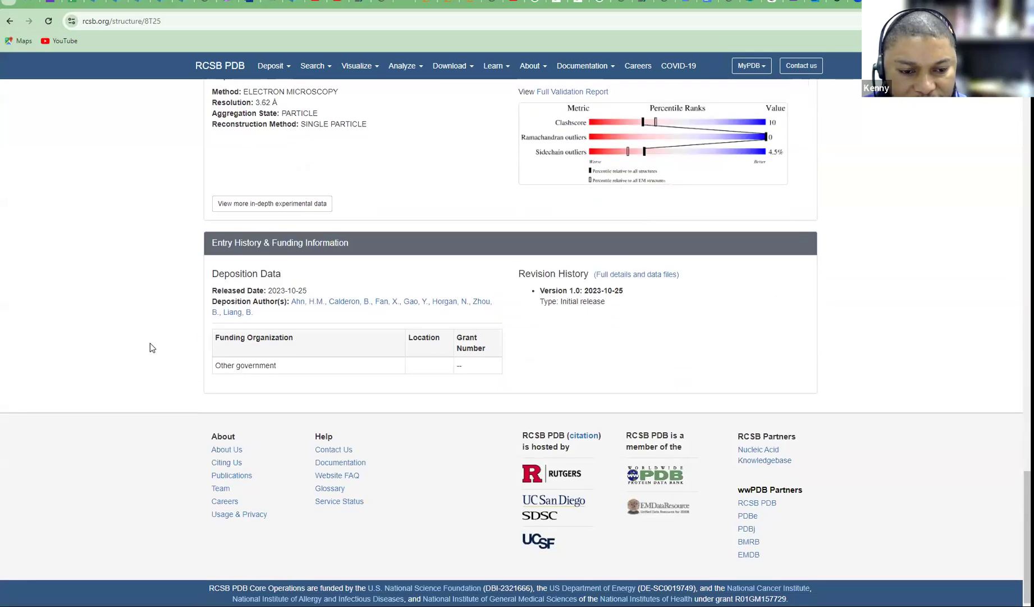
{"action": "scroll", "coordinate": [150, 344], "scroll_direction": "up", "scroll_amount": 14}
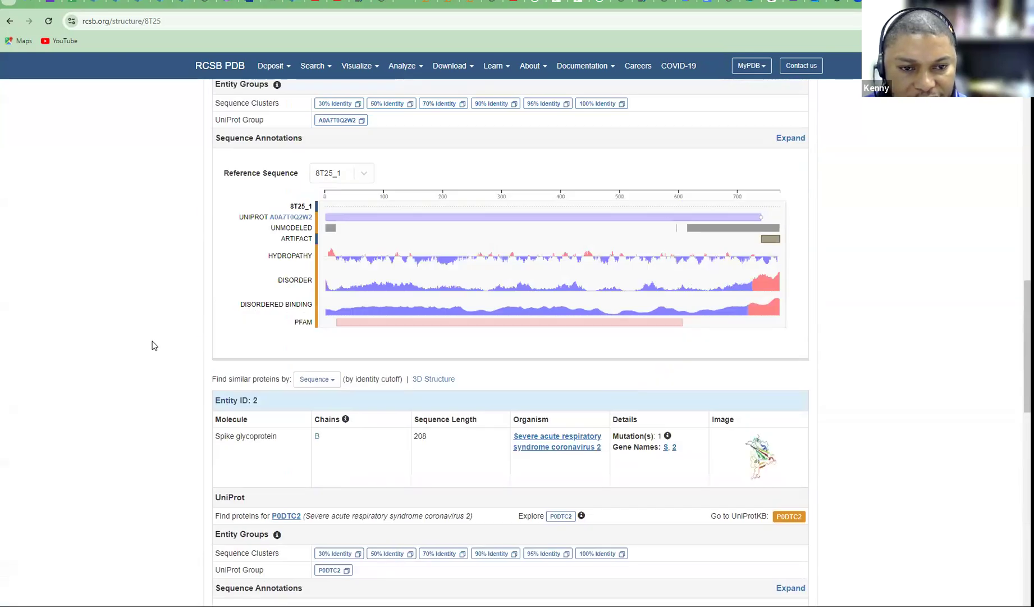
{"action": "scroll", "coordinate": [154, 345], "scroll_direction": "up", "scroll_amount": 15}
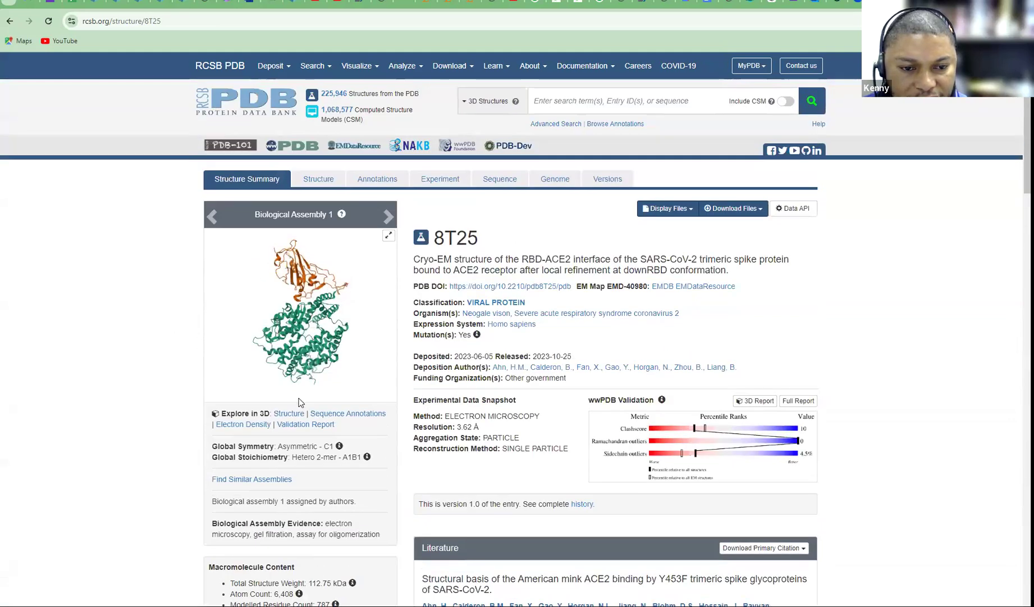
{"action": "left_click", "coordinate": [289, 414]}
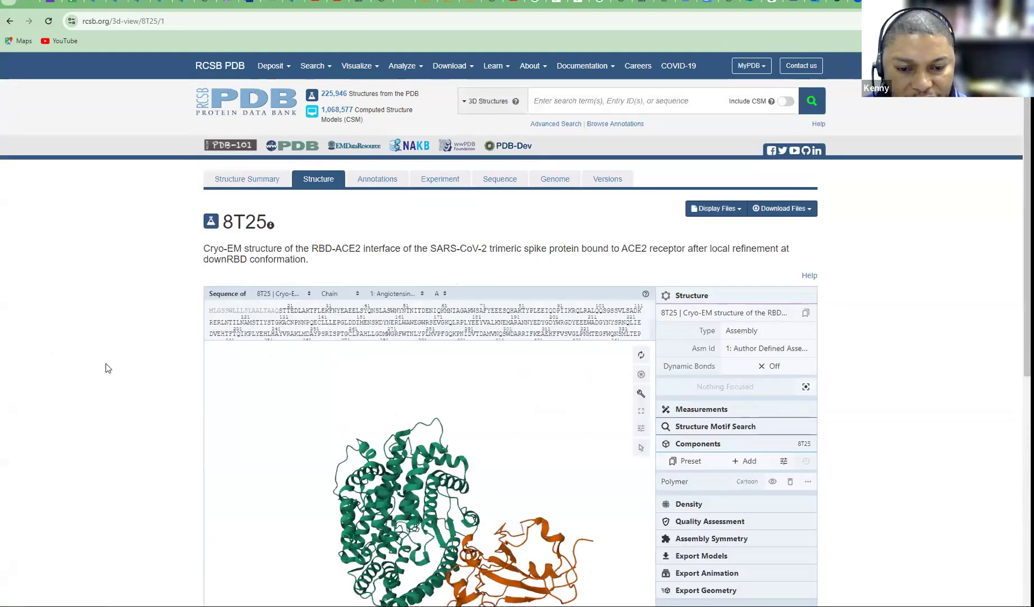
Rotate the 8T25 complex in Mol*, then turn the Chimera ACE2 ribbon upright with helix down
{"action": "scroll", "coordinate": [108, 368], "scroll_direction": "down", "scroll_amount": 4}
{"action": "left_click_drag", "start_coordinate": [483, 331], "coordinate": [365, 320]}
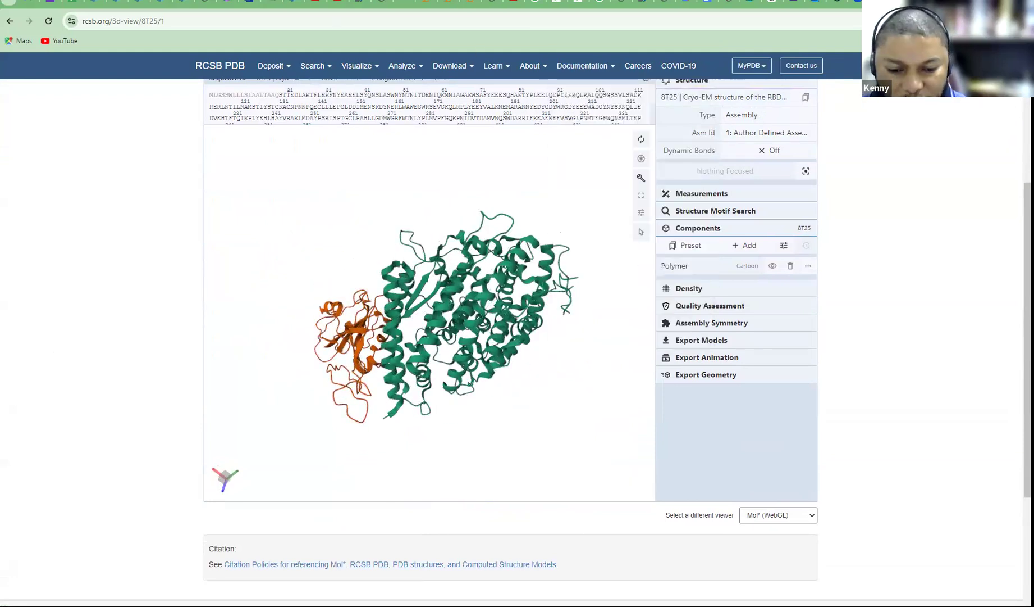
{"action": "key", "text": "alt+Tab"}
{"action": "left_click_drag", "start_coordinate": [353, 336], "coordinate": [358, 316]}
{"action": "scroll", "coordinate": [454, 379], "scroll_direction": "down", "scroll_amount": 3}
{"action": "scroll", "coordinate": [454, 379], "scroll_direction": "up", "scroll_amount": 6}
{"action": "left_click_drag", "start_coordinate": [454, 379], "coordinate": [569, 307]}
{"action": "left_click_drag", "start_coordinate": [444, 304], "coordinate": [202, 333]}
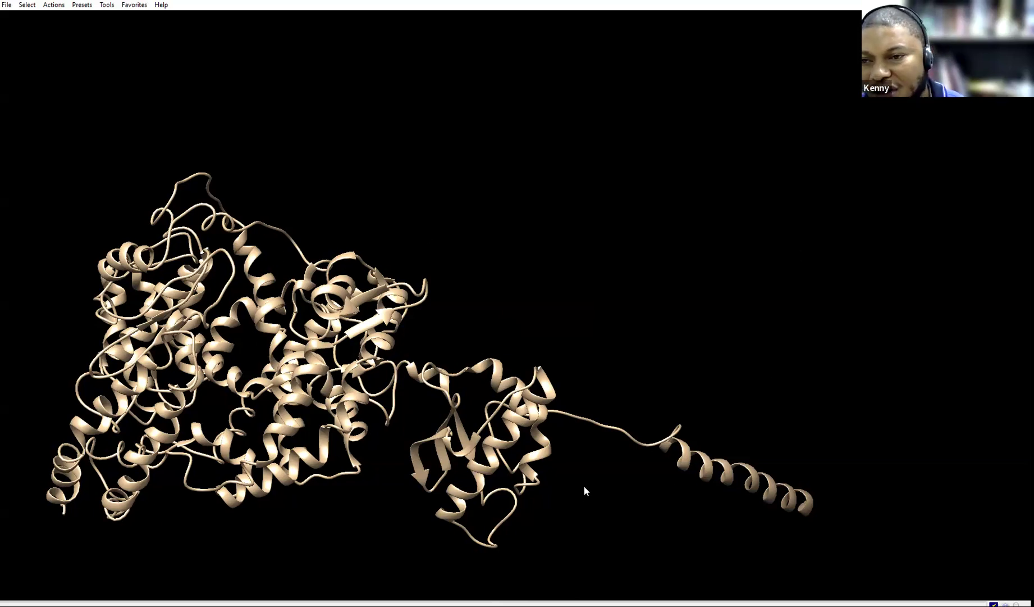
Rotate the ACE2 chain B ribbon to inspect its domains and long tail helix
{"action": "left_click_drag", "start_coordinate": [210, 341], "coordinate": [214, 426]}
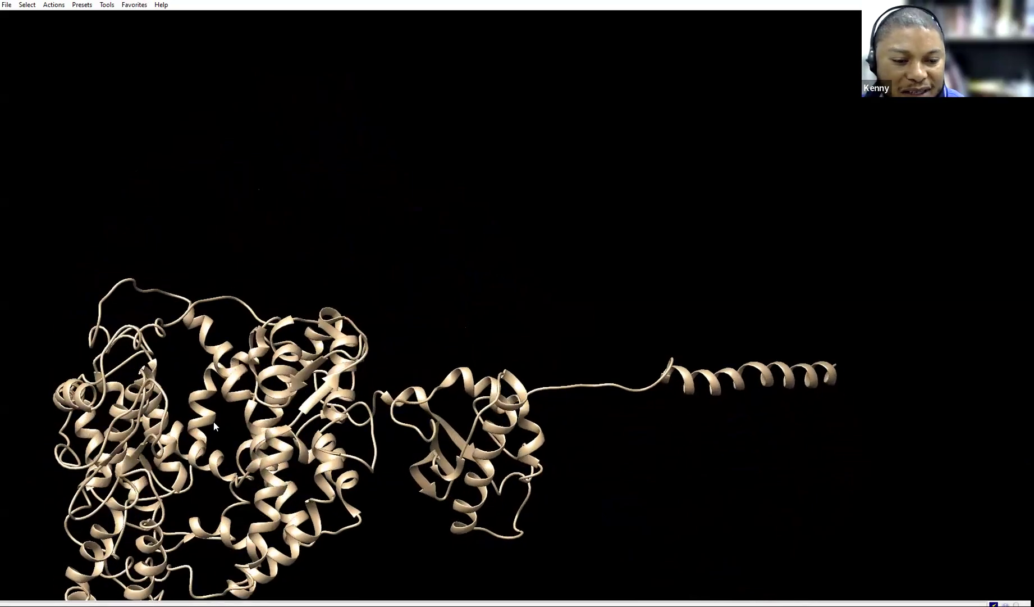
{"action": "left_click_drag", "start_coordinate": [146, 366], "coordinate": [248, 312]}
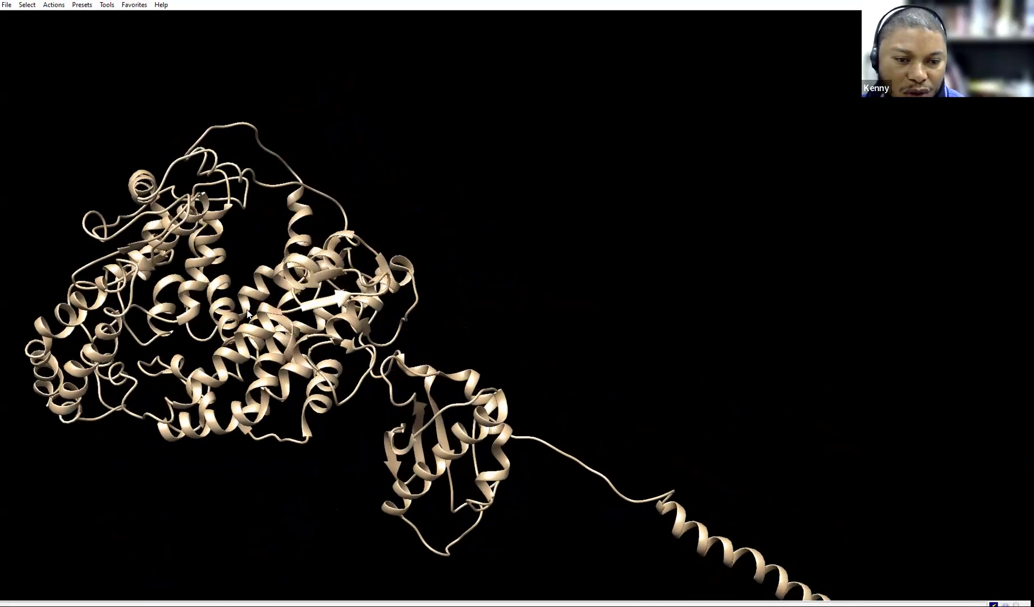
{"action": "left_click_drag", "start_coordinate": [185, 321], "coordinate": [208, 399]}
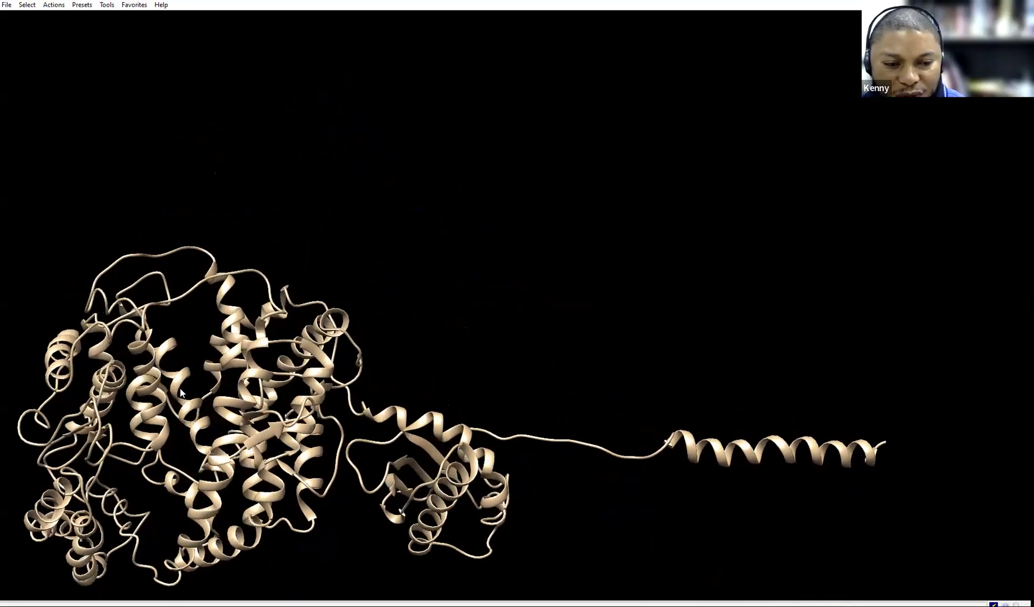
{"action": "left_click_drag", "start_coordinate": [198, 362], "coordinate": [237, 293]}
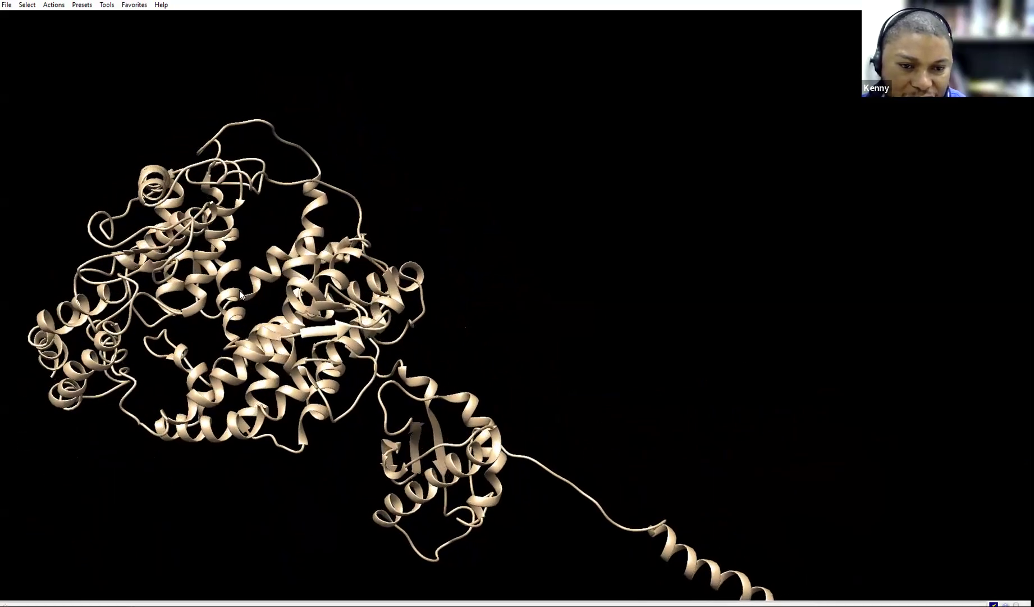
{"action": "left_click_drag", "start_coordinate": [252, 322], "coordinate": [283, 318]}
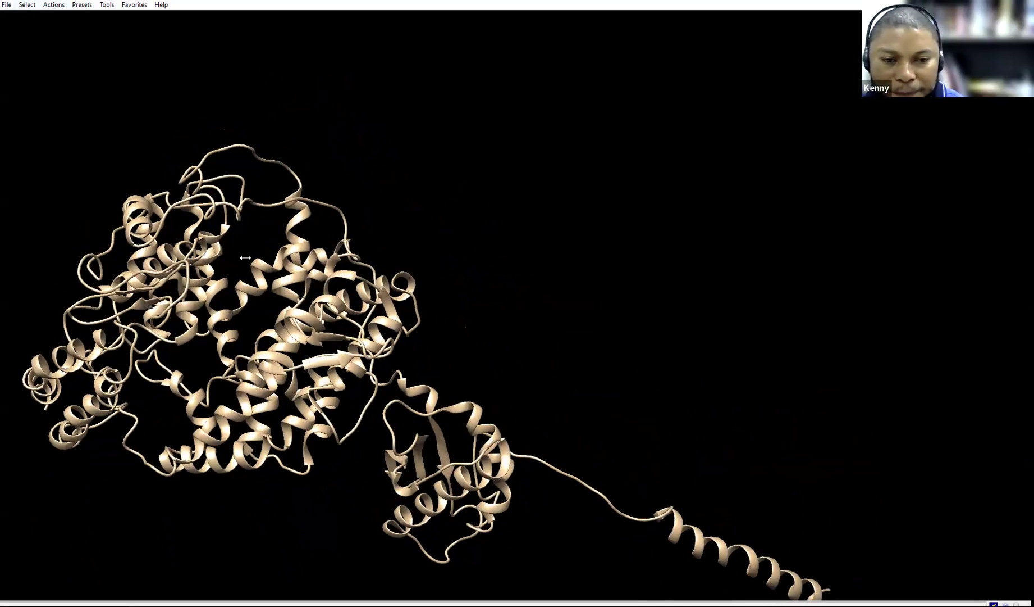
{"action": "left_click", "coordinate": [7, 4]}
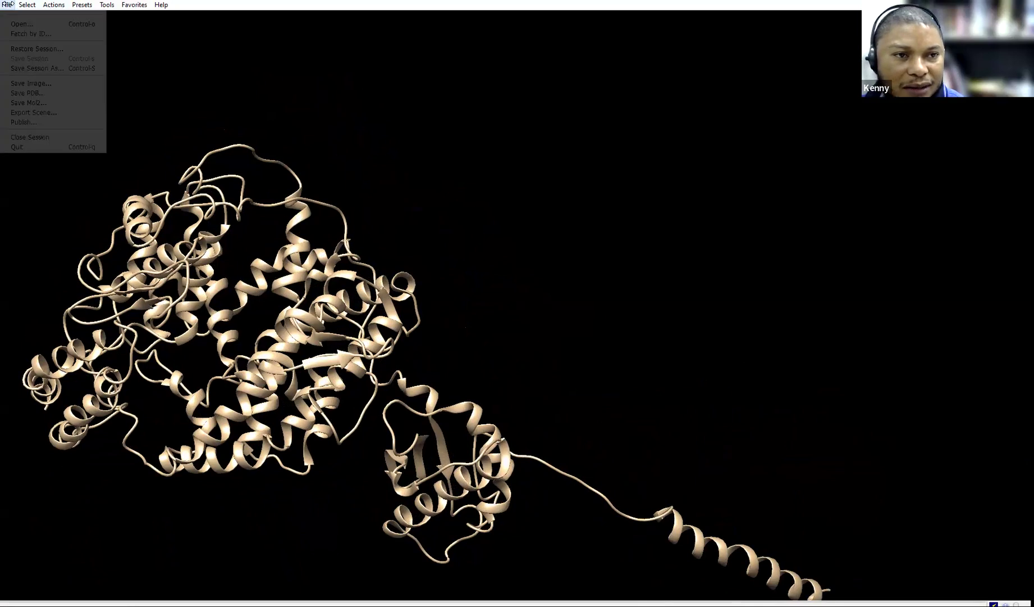
{"action": "left_click", "coordinate": [283, 118]}
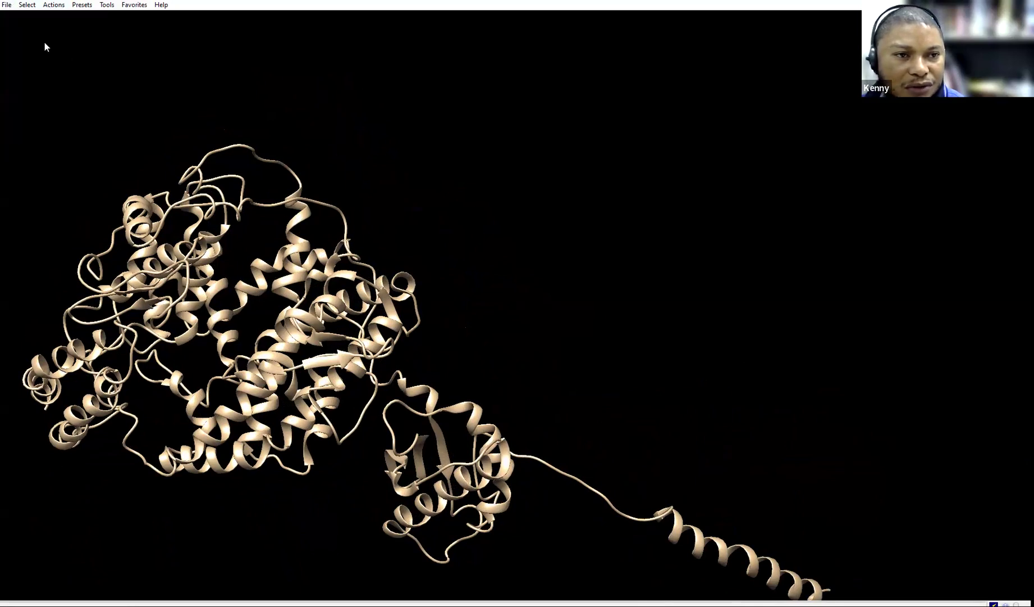
Save the single-chain ACE2 model as prep_ACE2.pdb in the DOE Class folder
{"action": "left_click", "coordinate": [7, 5]}
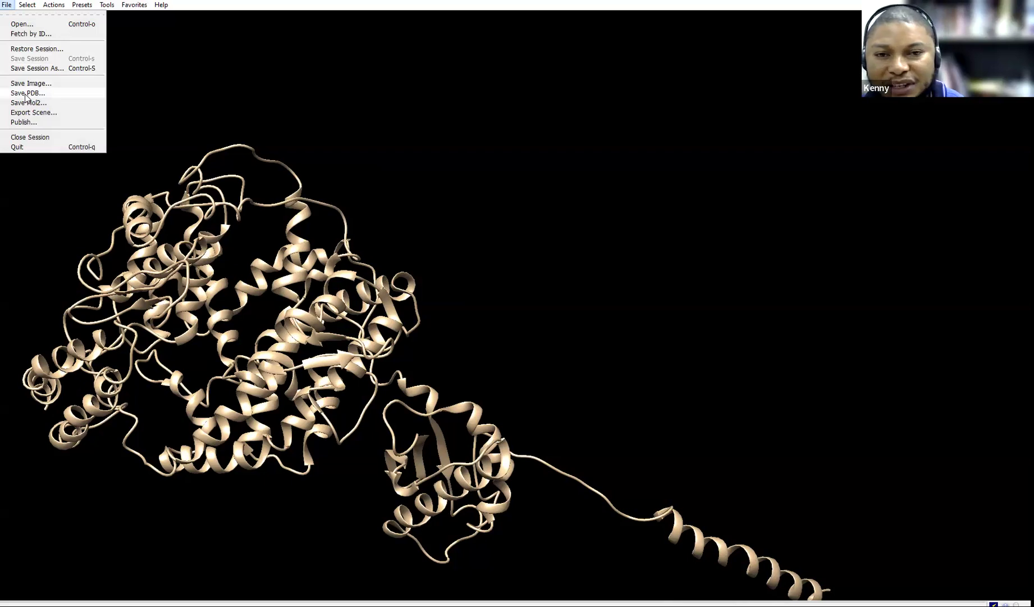
{"action": "left_click", "coordinate": [25, 94]}
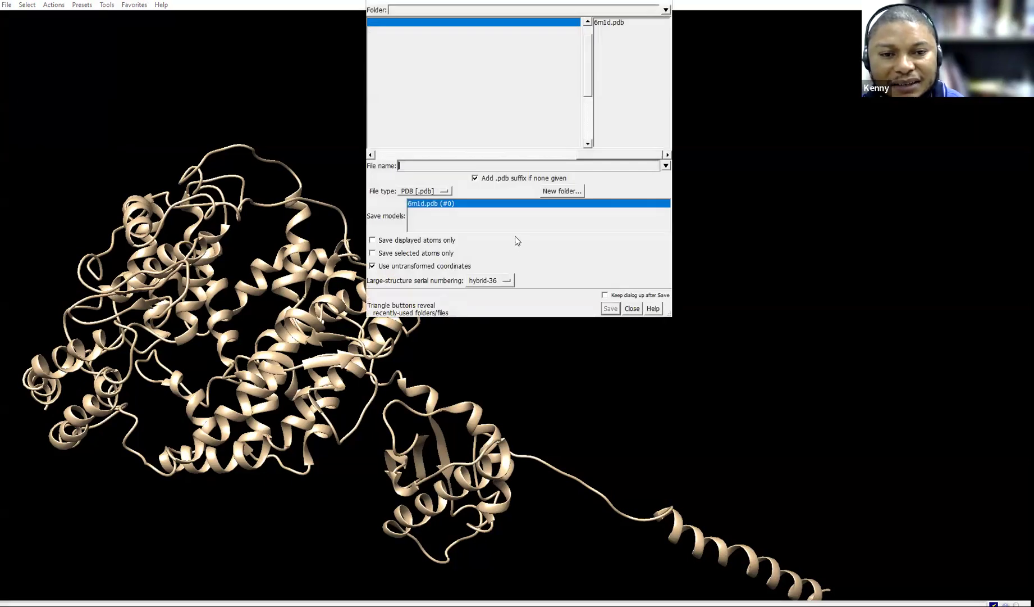
{"action": "left_click", "coordinate": [440, 166]}
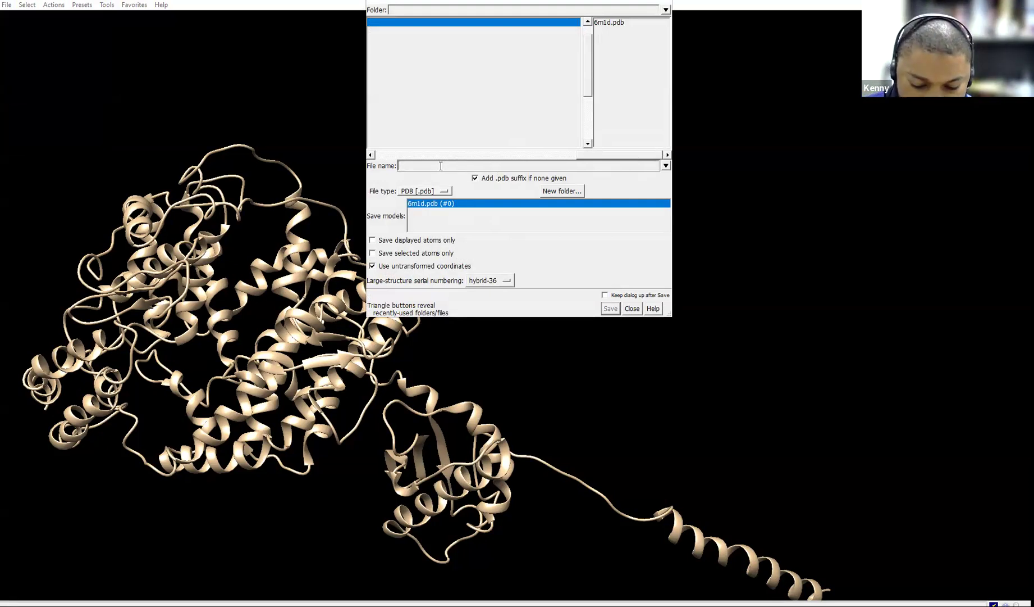
{"action": "type", "text": "prep_ACE2"}
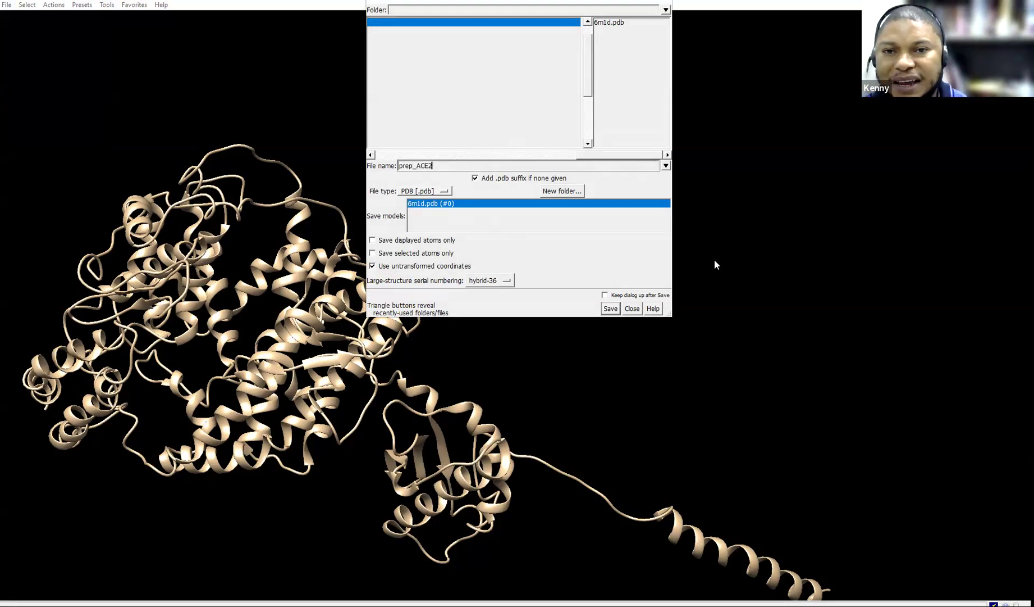
{"action": "left_click", "coordinate": [608, 310]}
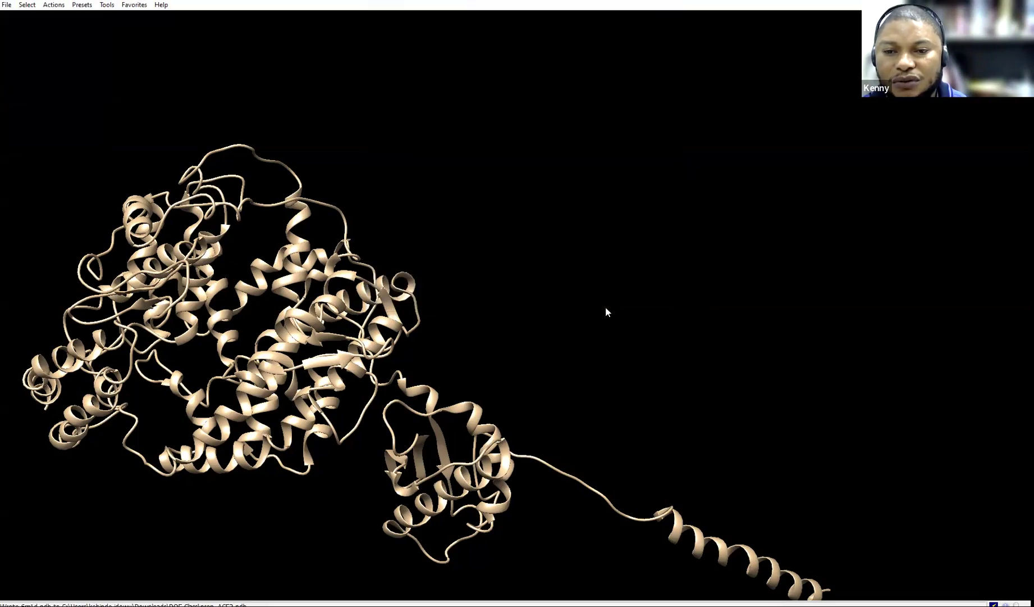
{"action": "left_click", "coordinate": [7, 6]}
{"action": "left_click", "coordinate": [6, 6]}
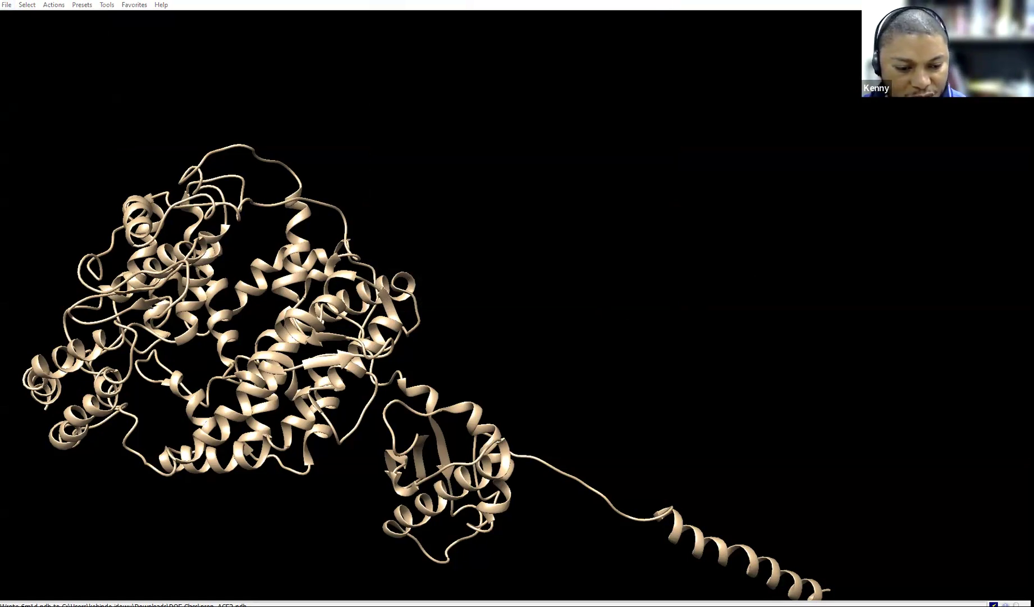
Launch PyRx by searching 'pyrx' in the Windows Start menu
{"action": "key", "text": "super"}
{"action": "type", "text": "p"}
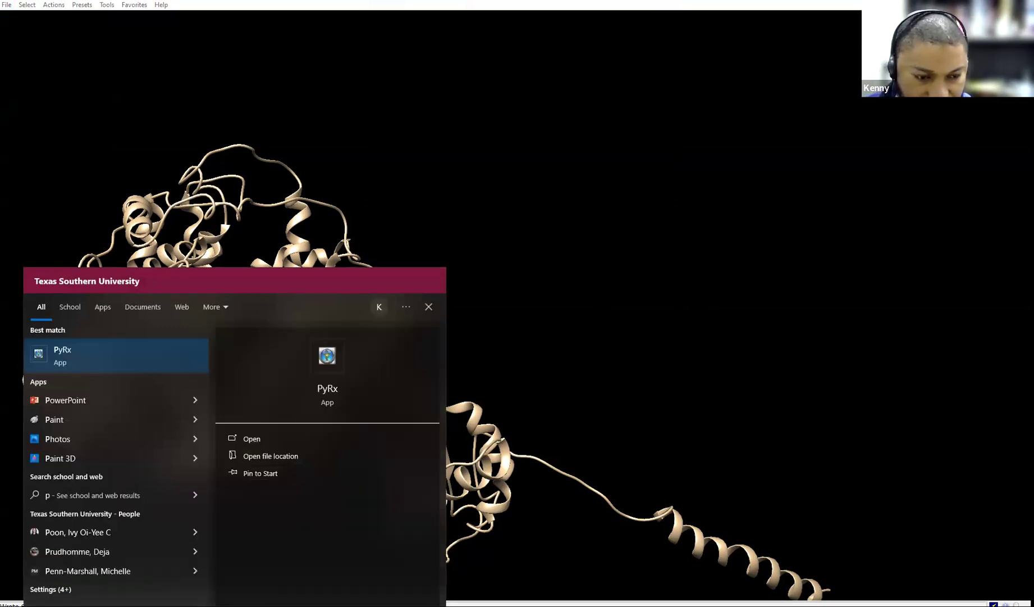
{"action": "type", "text": "yr"}
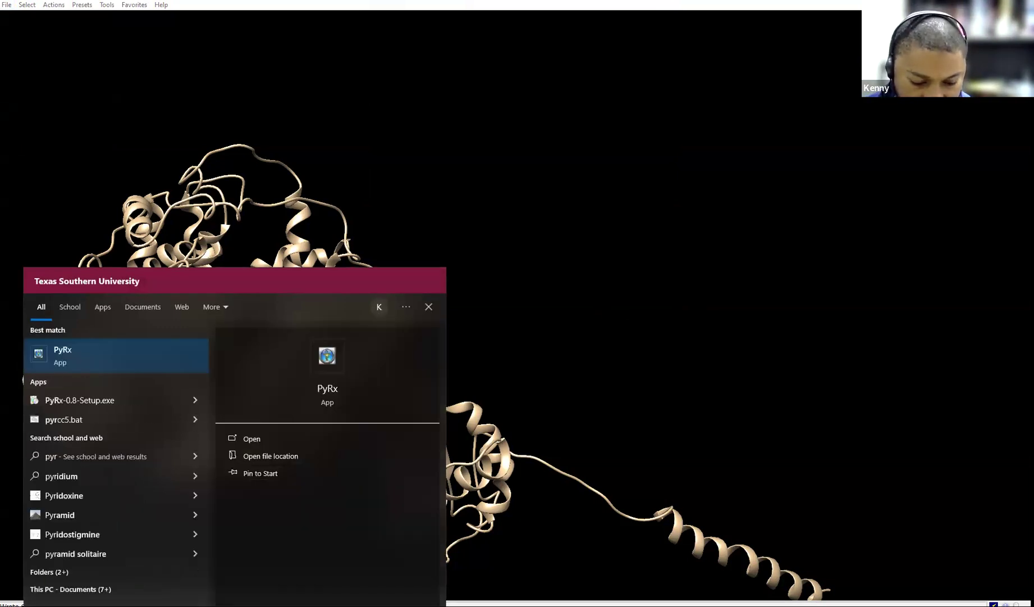
{"action": "type", "text": "x"}
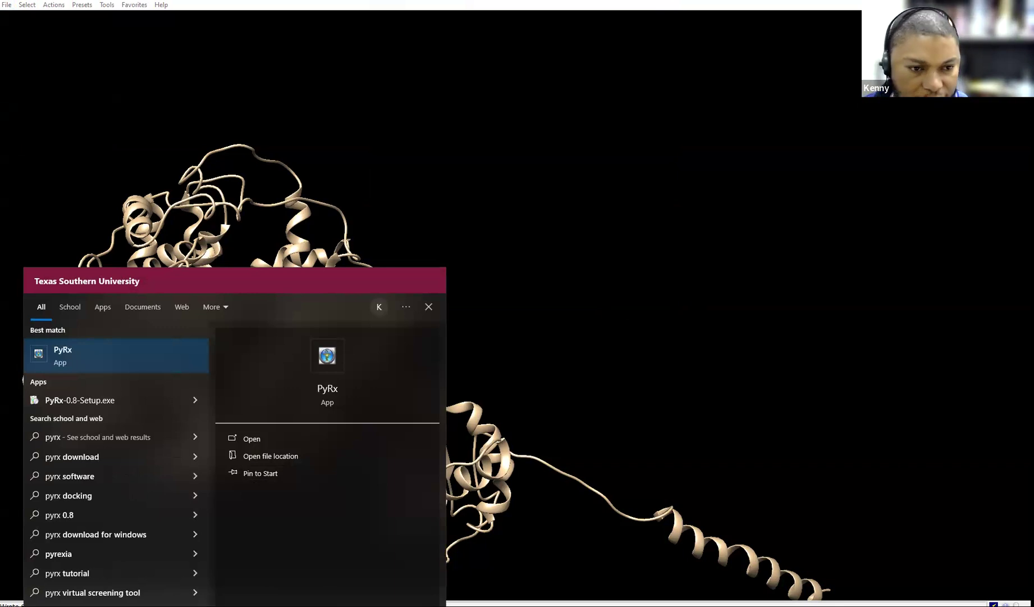
{"action": "left_click", "coordinate": [330, 359]}
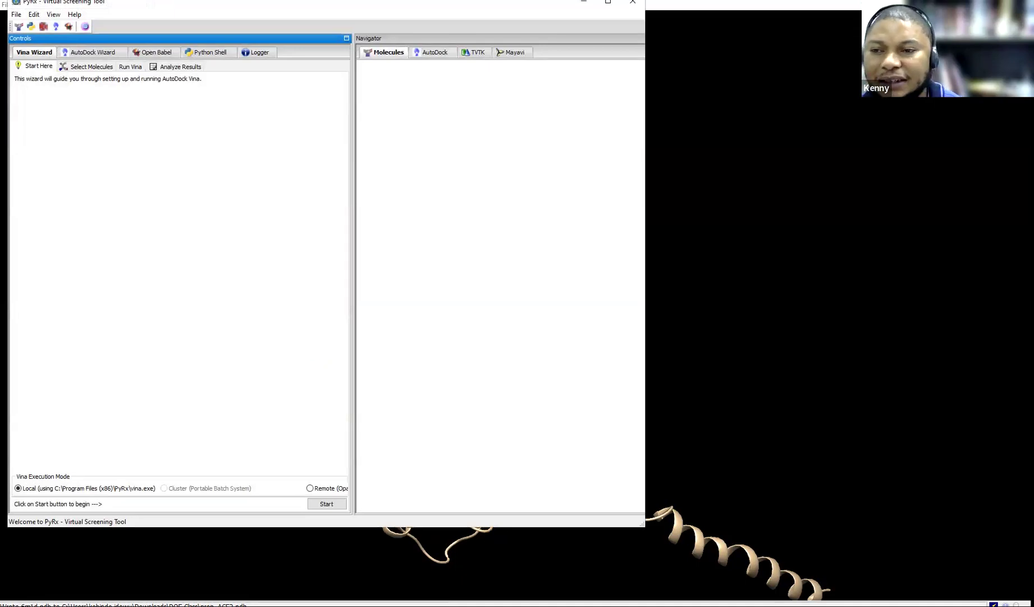
Maximize PyRx and load prep_ACE2 from the Downloads > DOE Class folder
{"action": "left_click", "coordinate": [612, 5]}
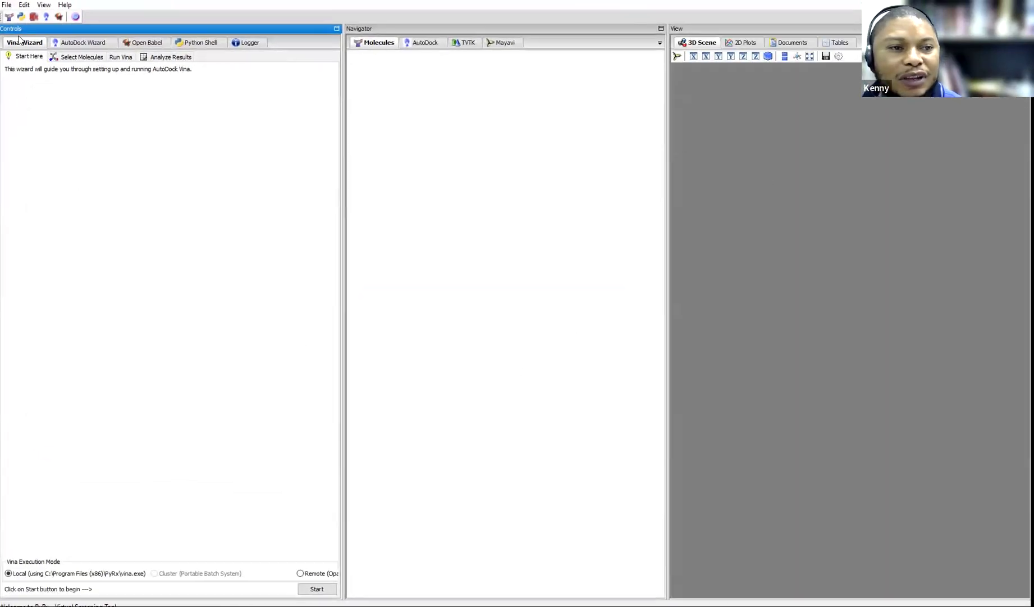
{"action": "left_click", "coordinate": [7, 5]}
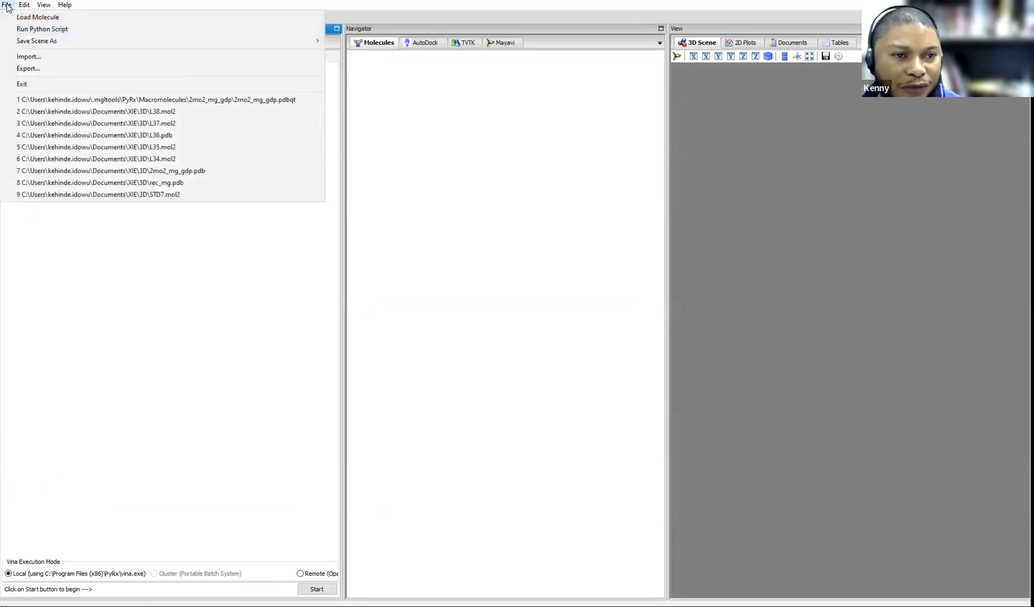
{"action": "left_click", "coordinate": [31, 18]}
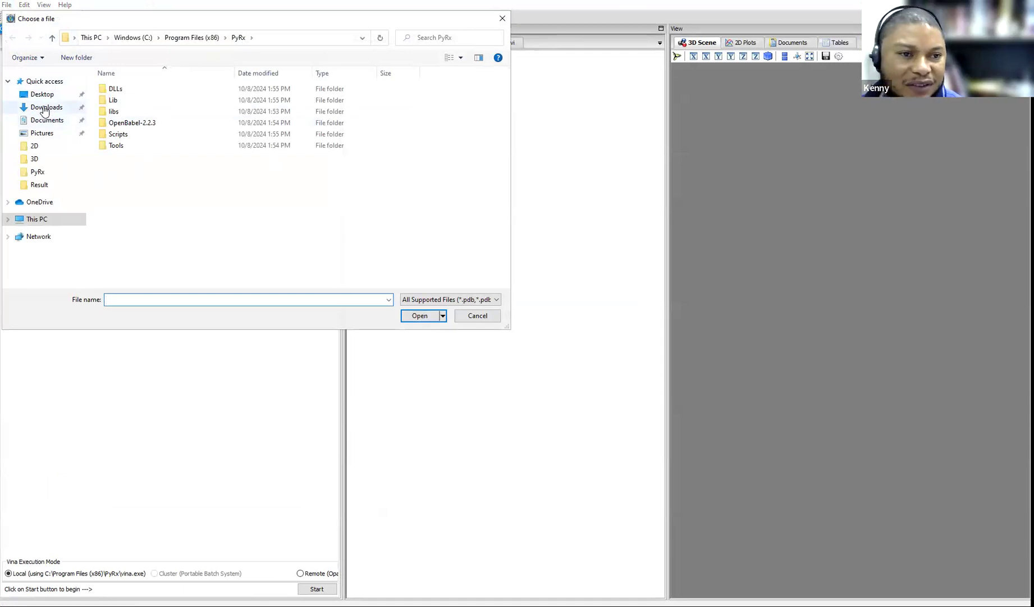
{"action": "left_click", "coordinate": [44, 108]}
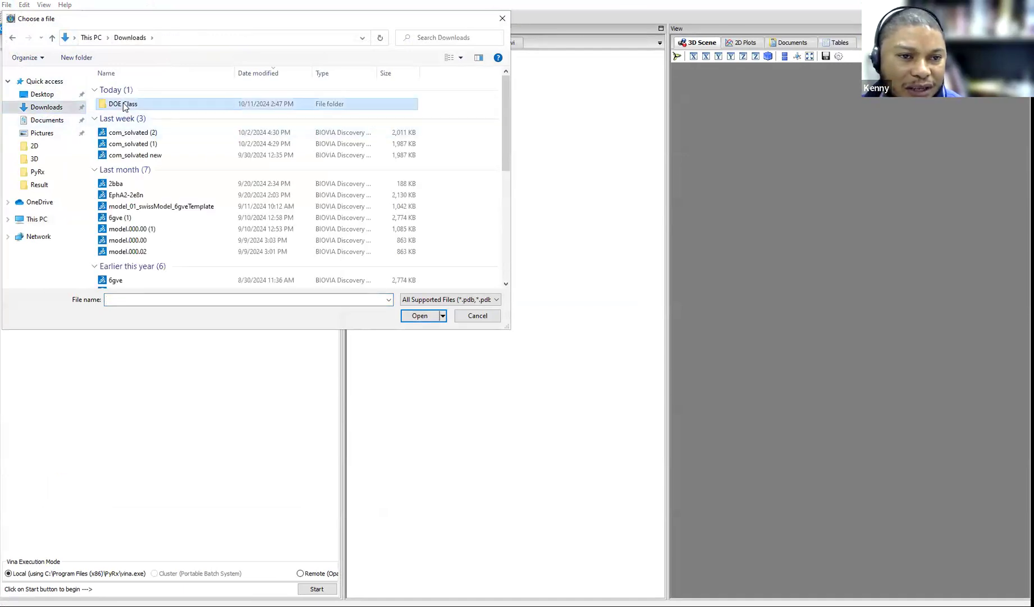
{"action": "double_click", "coordinate": [135, 103]}
{"action": "left_click", "coordinate": [118, 103]}
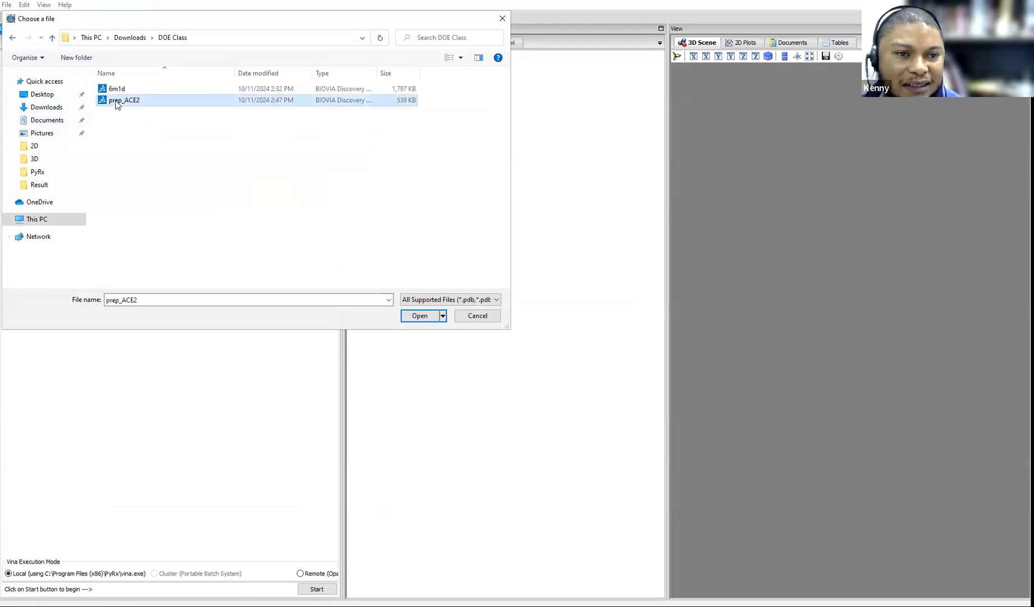
{"action": "left_click", "coordinate": [419, 315]}
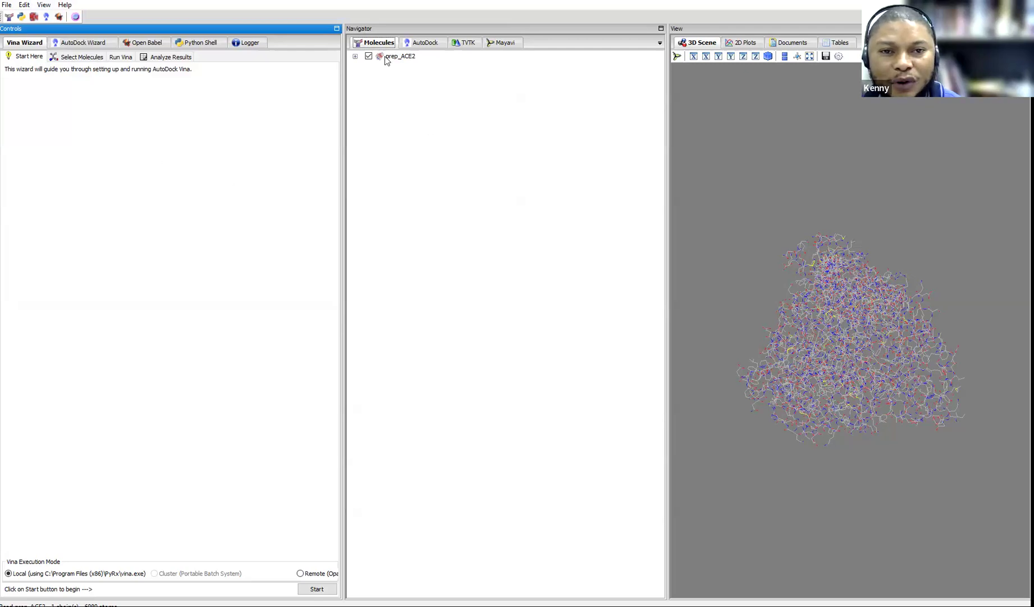
Zoom and rotate the prep_ACE2 receptor in the 3D Scene to inspect it
{"action": "scroll", "coordinate": [839, 353], "scroll_direction": "up", "scroll_amount": 2}
{"action": "left_click_drag", "start_coordinate": [840, 352], "coordinate": [887, 345]}
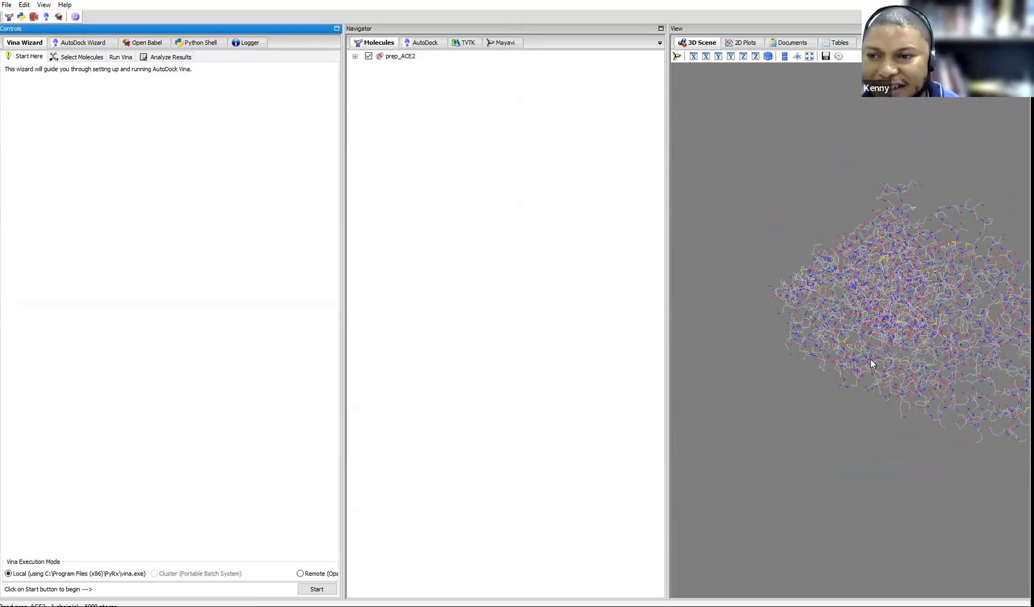
{"action": "left_click_drag", "start_coordinate": [901, 287], "coordinate": [840, 269]}
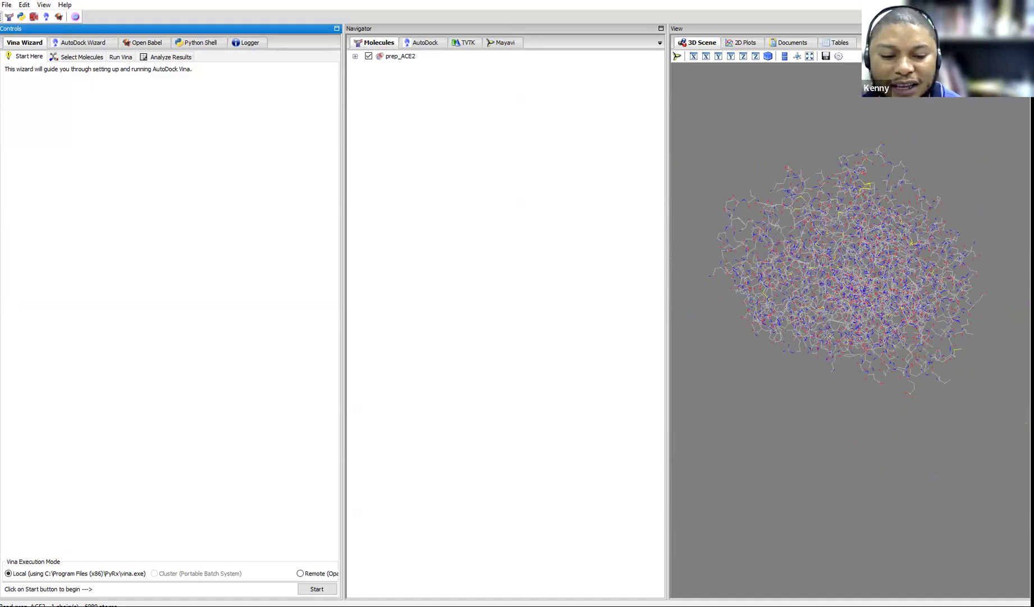
Bring Chrome forward and go to the PubChem website (pubchem.ncbi.nlm.nih.gov) in a new tab
{"action": "mouse_move", "coordinate": [325, 606]}
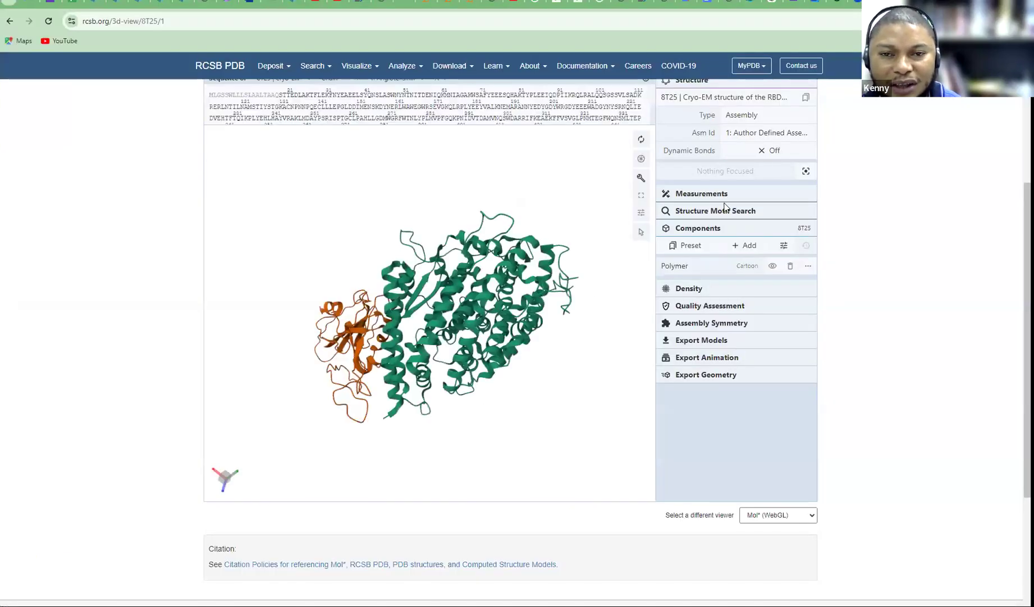
{"action": "left_click", "coordinate": [308, 584]}
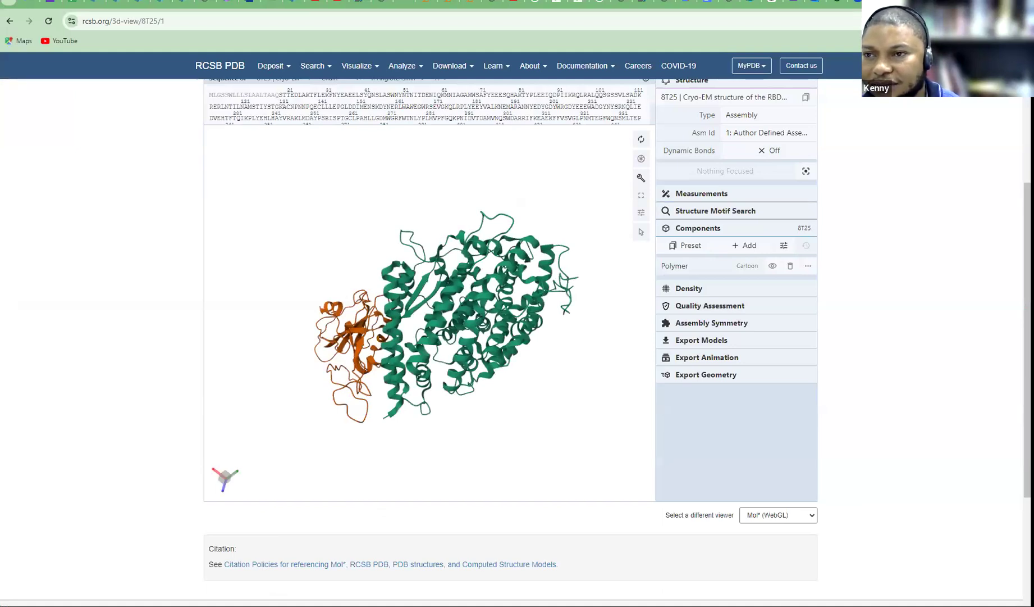
{"action": "key", "text": "ctrl+t"}
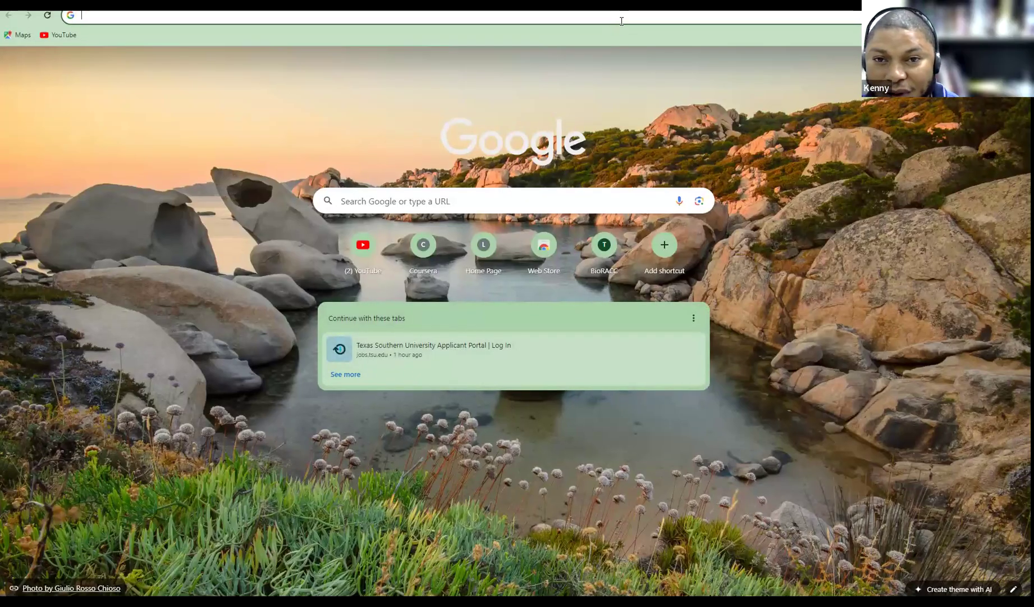
{"action": "left_click", "coordinate": [622, 18]}
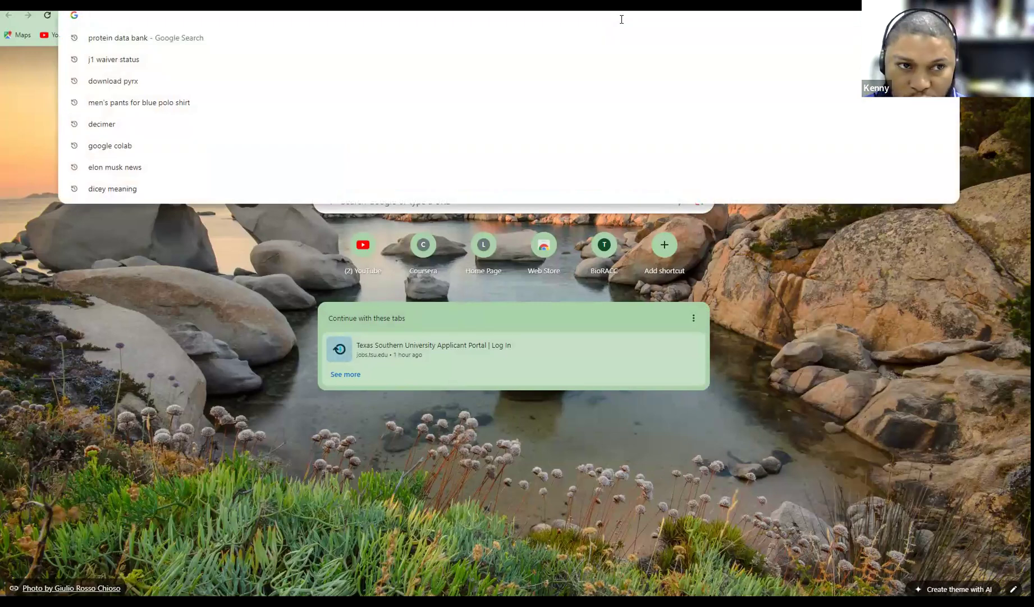
{"action": "type", "text": "p"}
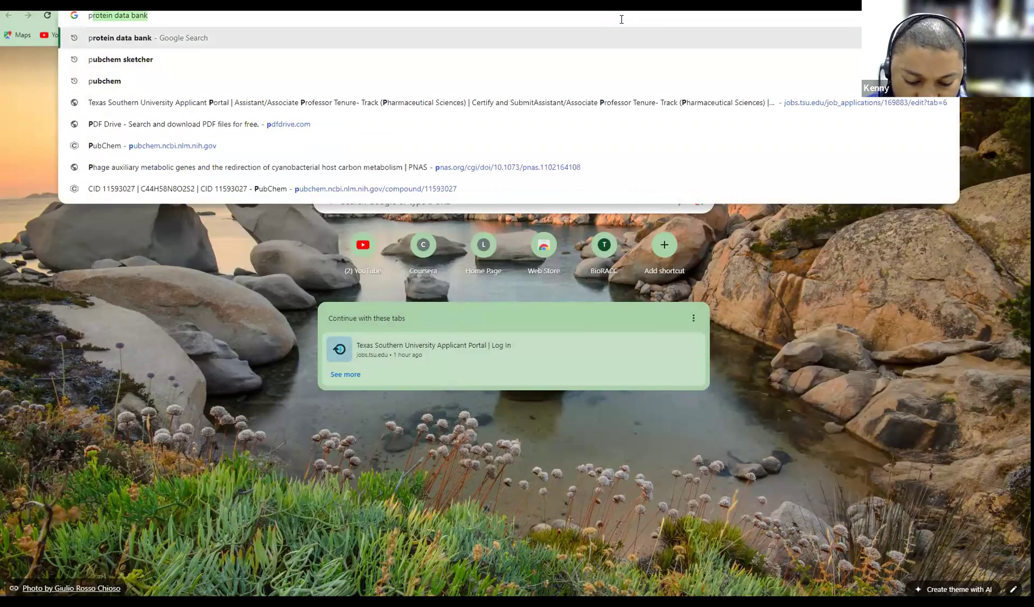
{"action": "type", "text": "ubchem"}
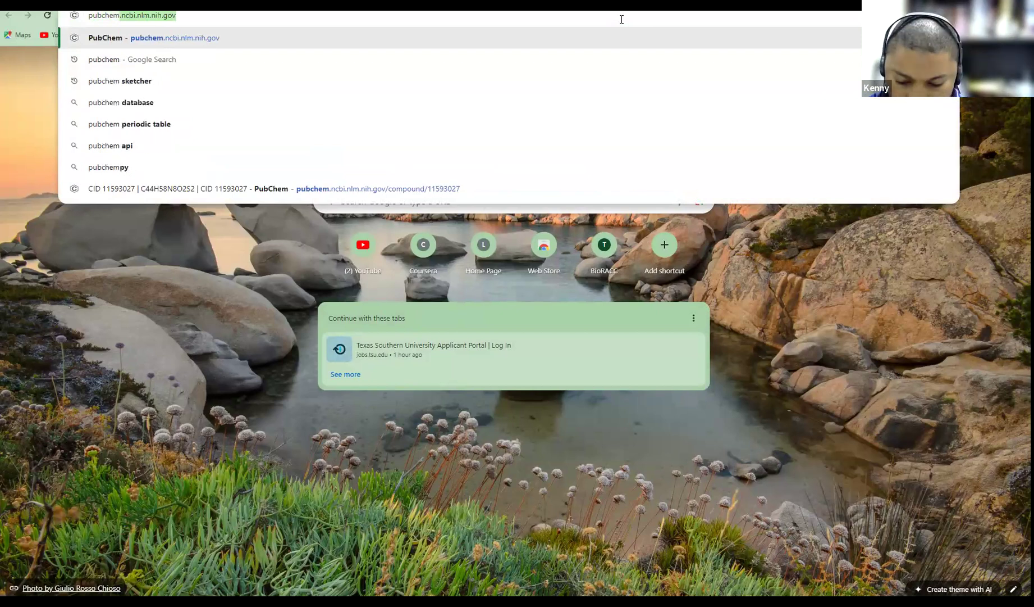
{"action": "key", "text": "Return"}
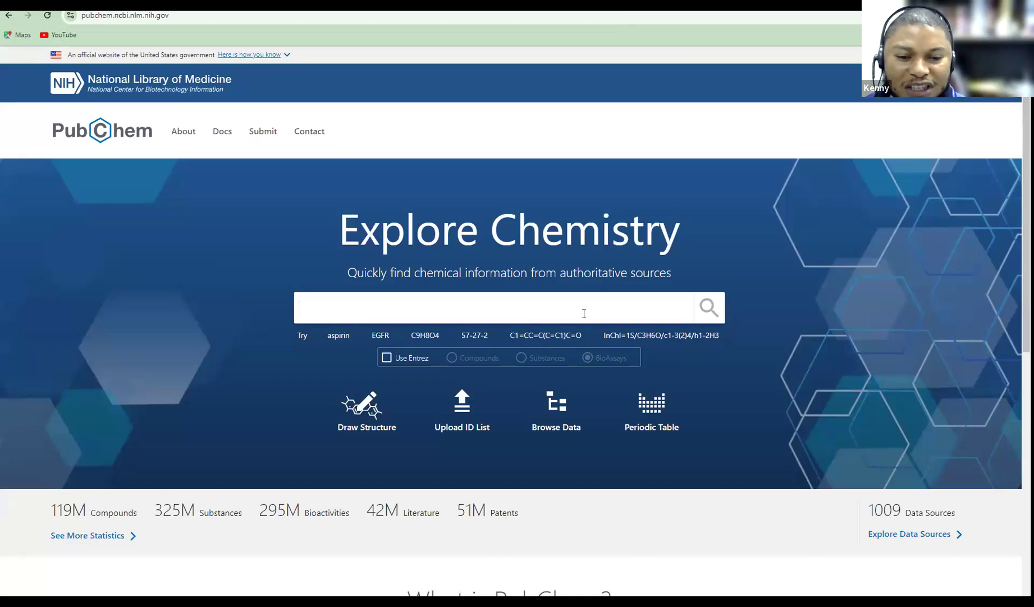
In Draw Structure, place a benzene ring and attach a branched alkyl chain to it
{"action": "left_click", "coordinate": [360, 410]}
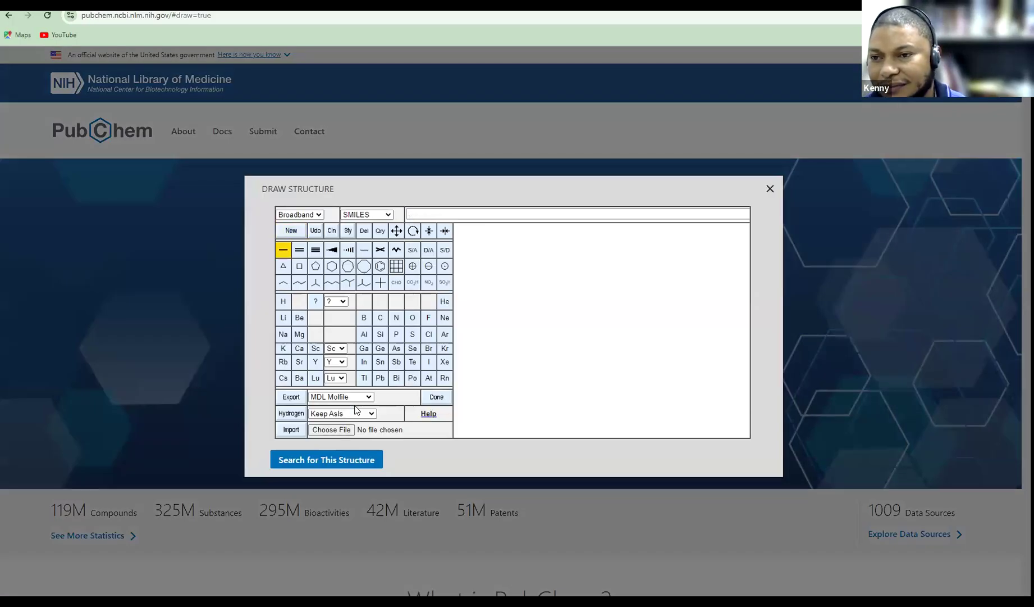
{"action": "left_click", "coordinate": [381, 266]}
{"action": "left_click", "coordinate": [533, 281]}
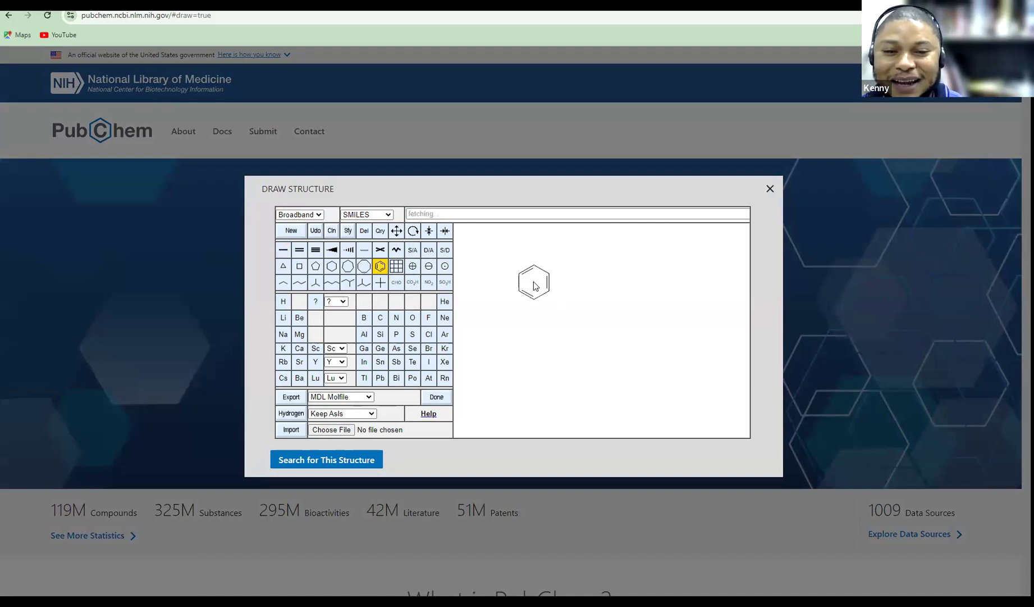
{"action": "left_click", "coordinate": [365, 283]}
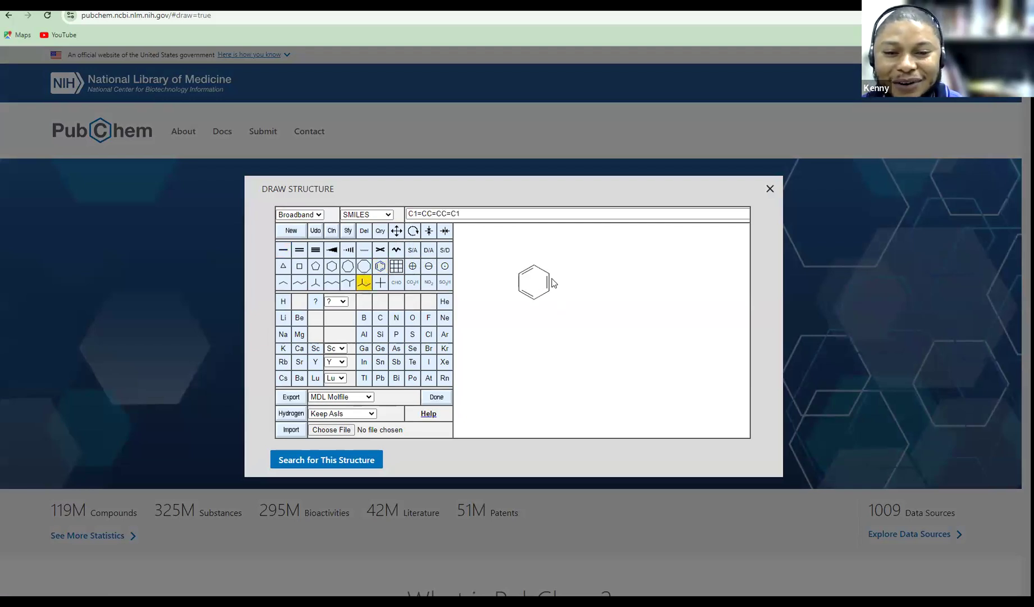
{"action": "left_click", "coordinate": [549, 275]}
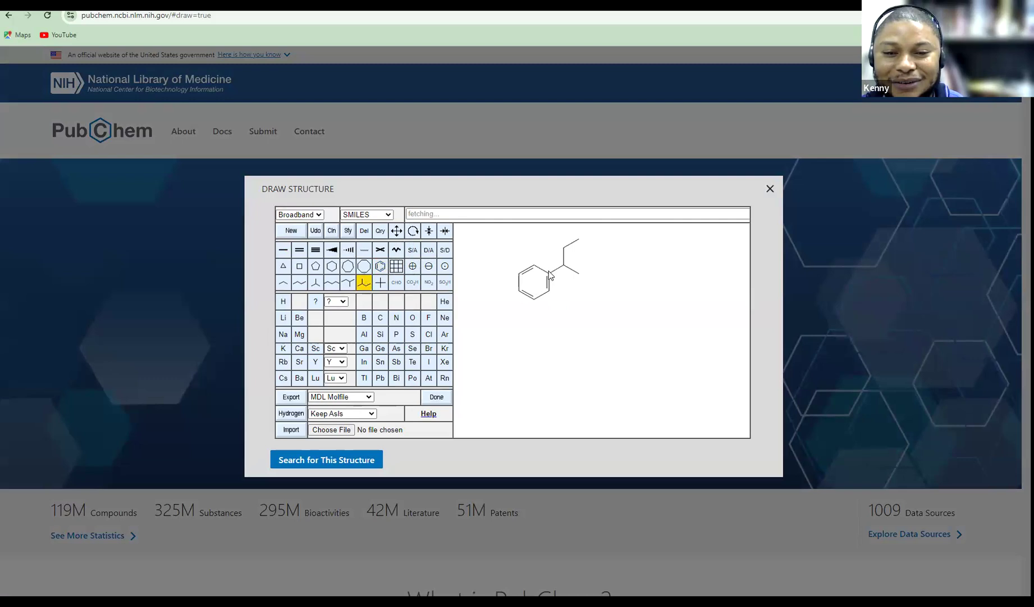
Add a cyclopentane at the chain end, with a carbon branch ending in a carboxylic acid
{"action": "left_click", "coordinate": [364, 266]}
{"action": "left_click", "coordinate": [315, 266]}
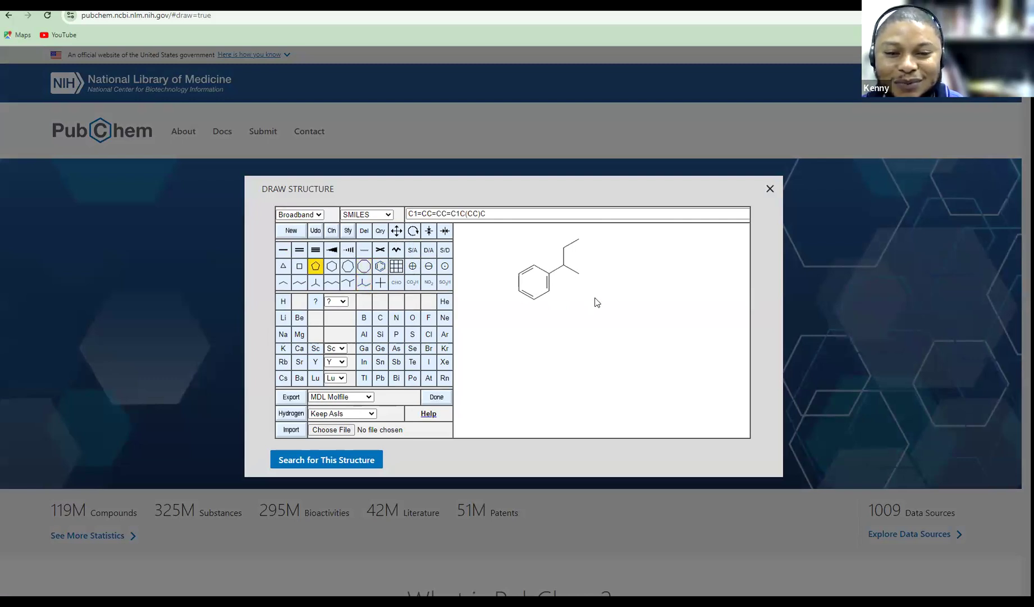
{"action": "left_click", "coordinate": [579, 274]}
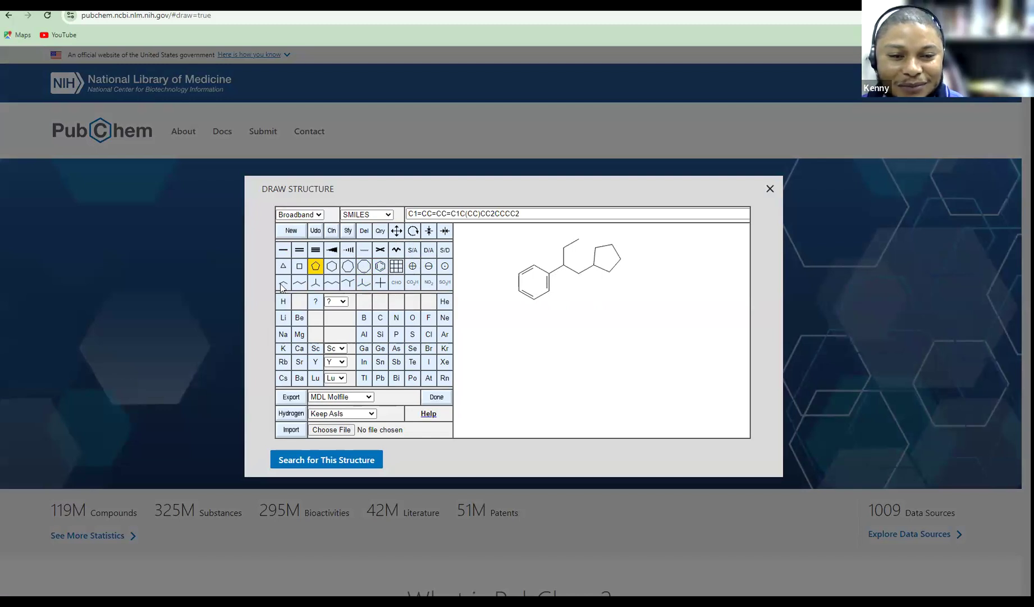
{"action": "left_click", "coordinate": [610, 273]}
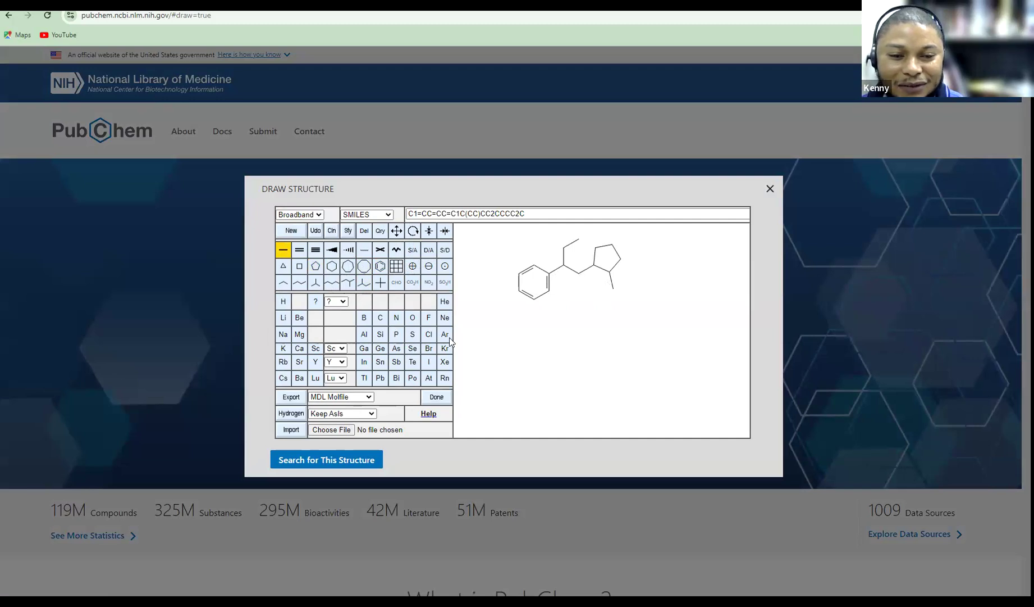
{"action": "left_click", "coordinate": [413, 283]}
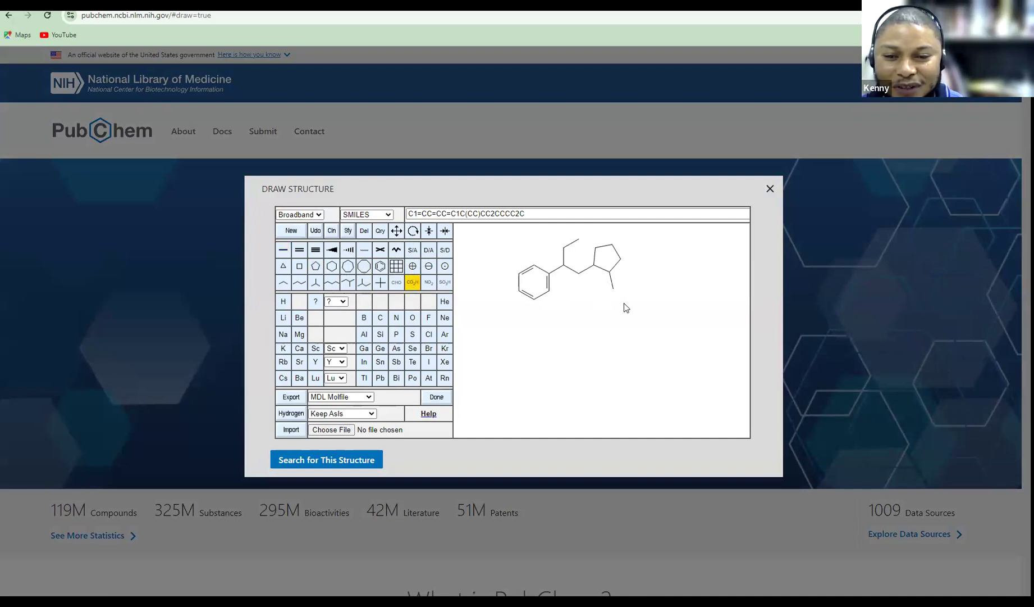
{"action": "left_click", "coordinate": [613, 289]}
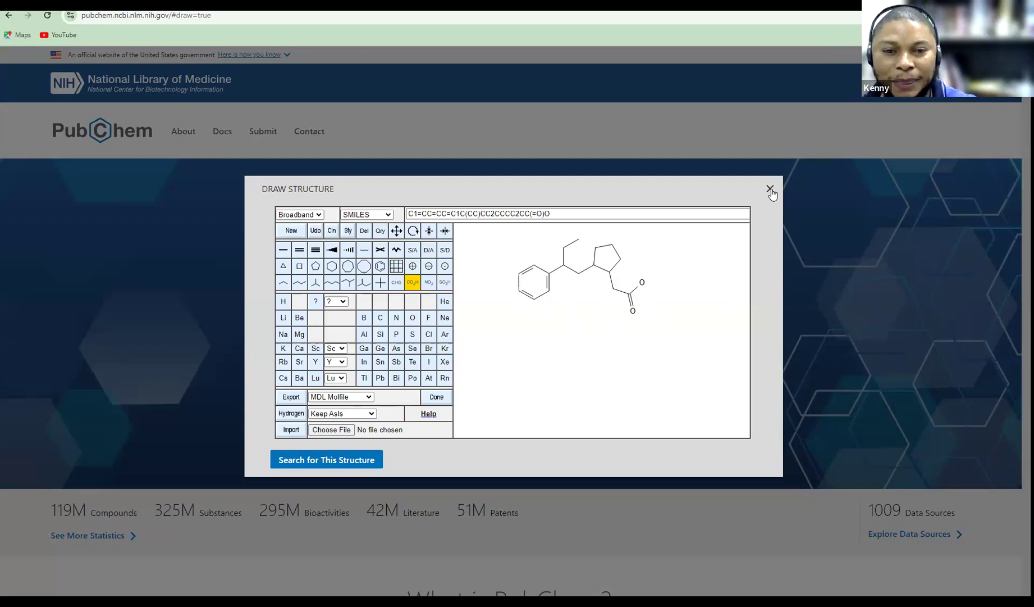
Close the sketch and search PubChem for chloroquine, correcting the 'cloquine' misspelling
{"action": "left_click", "coordinate": [771, 189]}
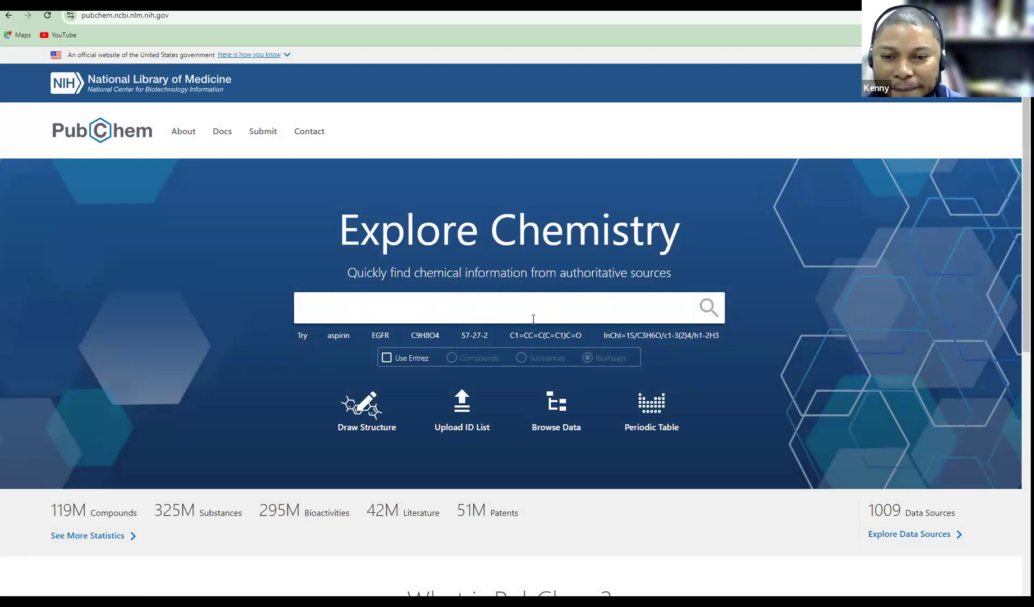
{"action": "type", "text": "cloqu"}
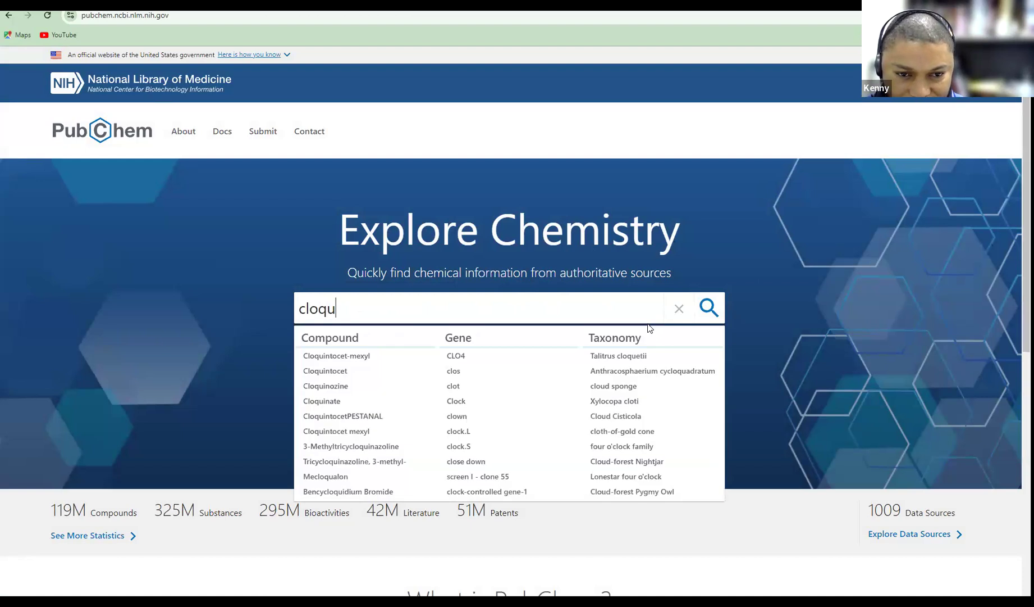
{"action": "type", "text": "ine"}
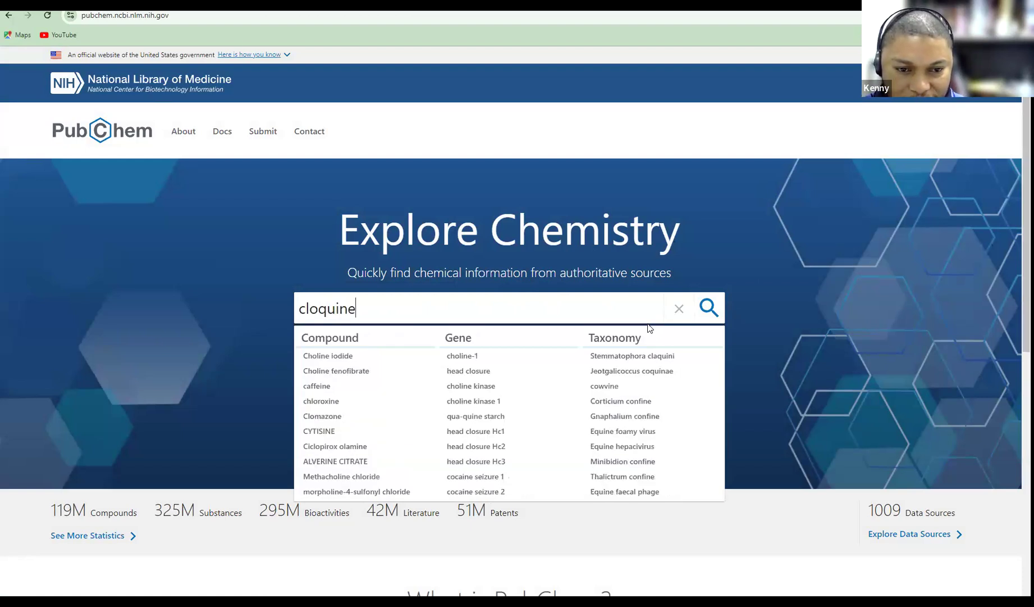
{"action": "key", "text": "Left"}
{"action": "key", "text": "Left"}
{"action": "key", "text": "Left"}
{"action": "key", "text": "Left"}
{"action": "key", "text": "Left"}
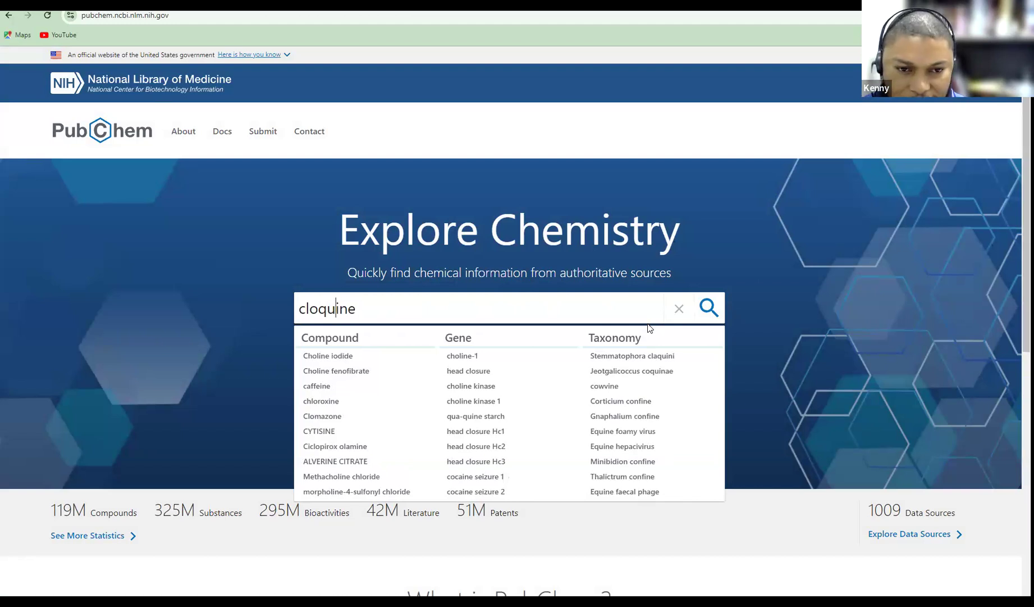
{"action": "type", "text": "ro"}
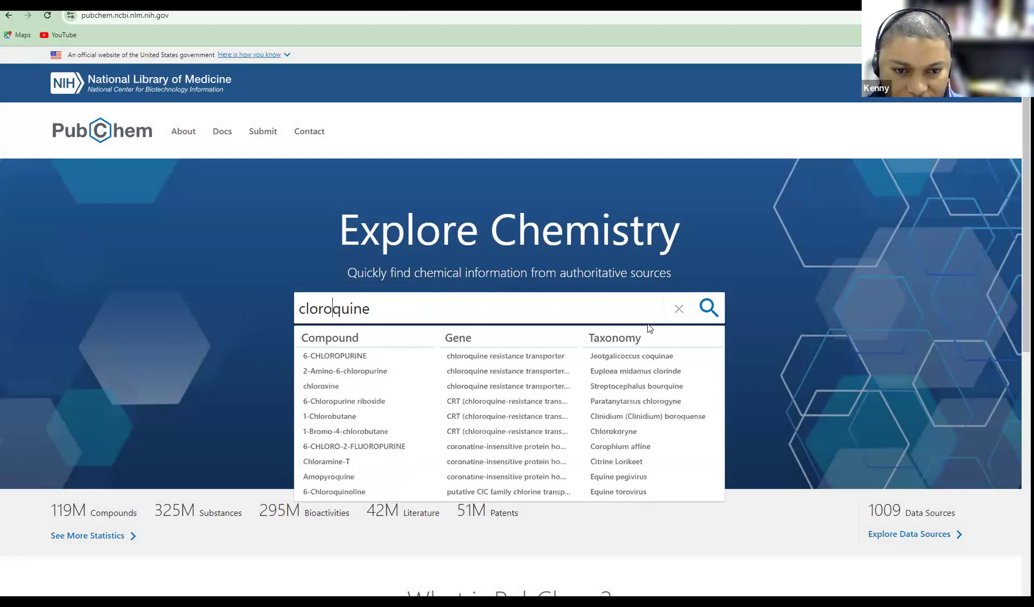
{"action": "key", "text": "Return"}
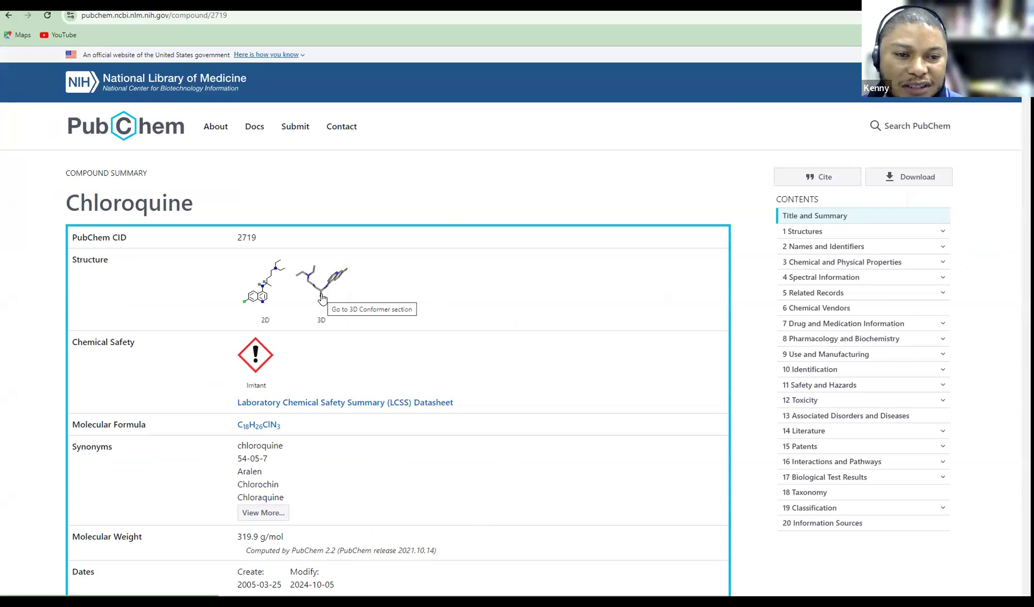
Save chloroquine's (CID 2719) 3D conformer coordinates as an SDF file
{"action": "scroll", "coordinate": [321, 296], "scroll_direction": "down", "scroll_amount": 2}
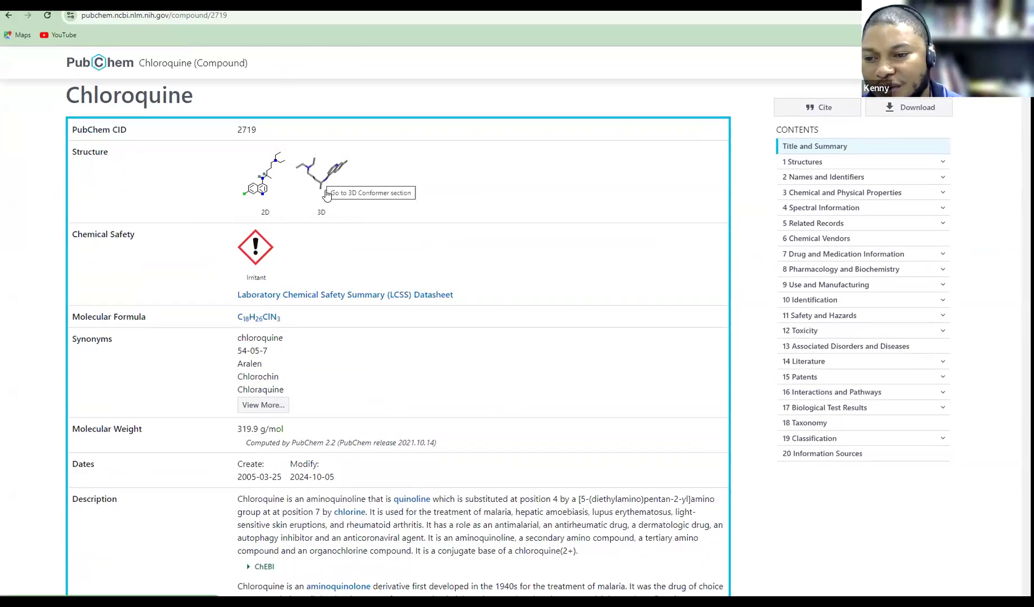
{"action": "left_click", "coordinate": [326, 194]}
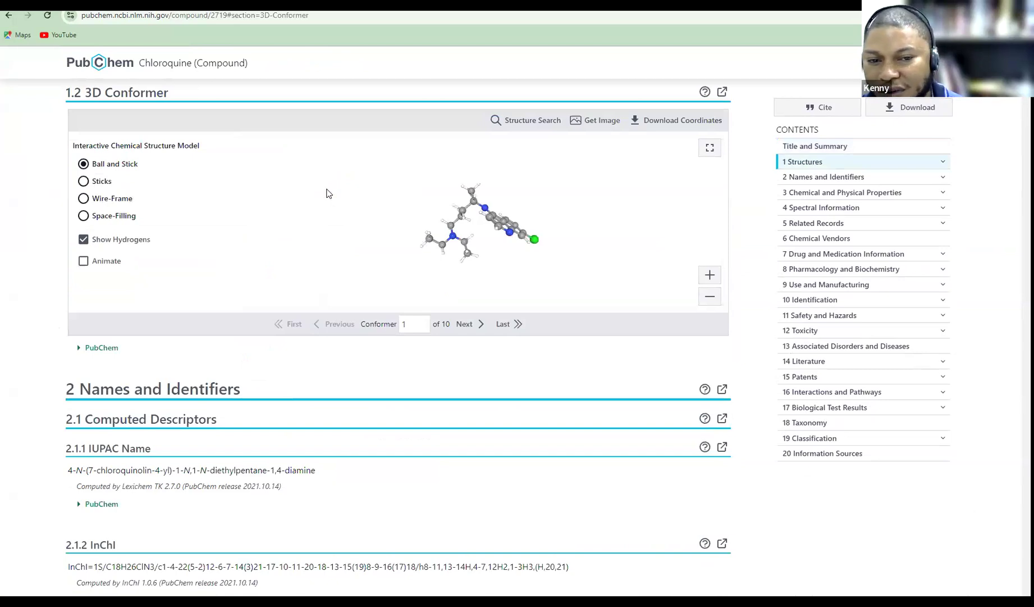
{"action": "left_click", "coordinate": [636, 123]}
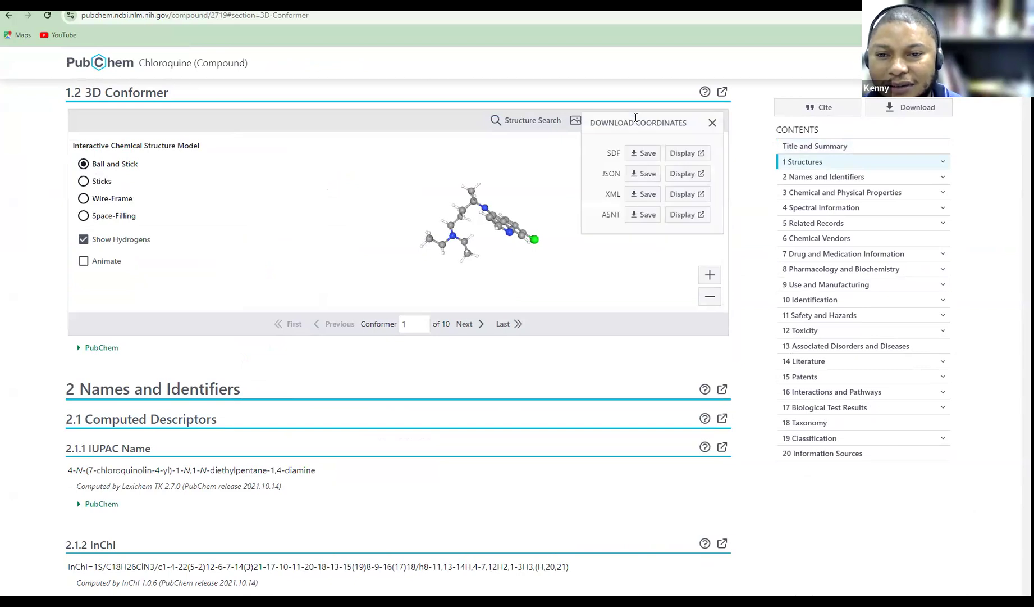
{"action": "left_click", "coordinate": [639, 158]}
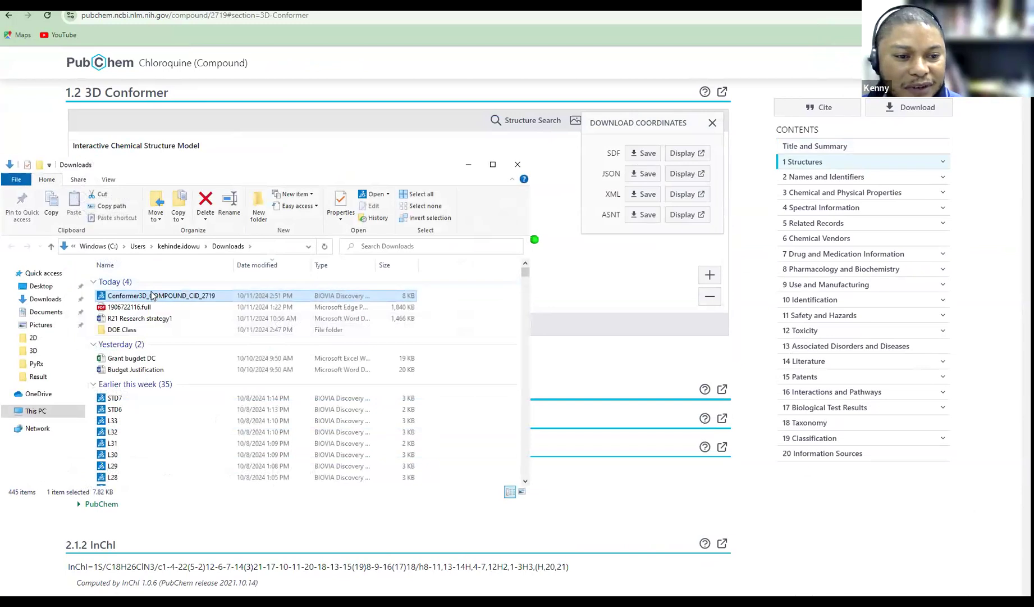
Rename the Conformer3D download to 'cloroquine', move it into DOE Class, and return to PubChem
{"action": "right_click", "coordinate": [150, 293]}
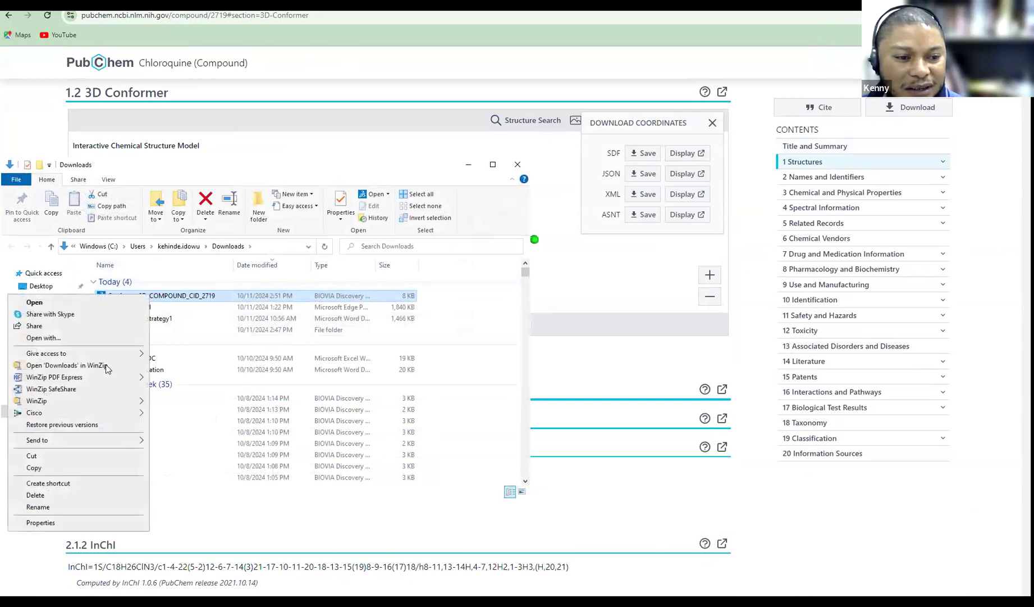
{"action": "left_click", "coordinate": [56, 506]}
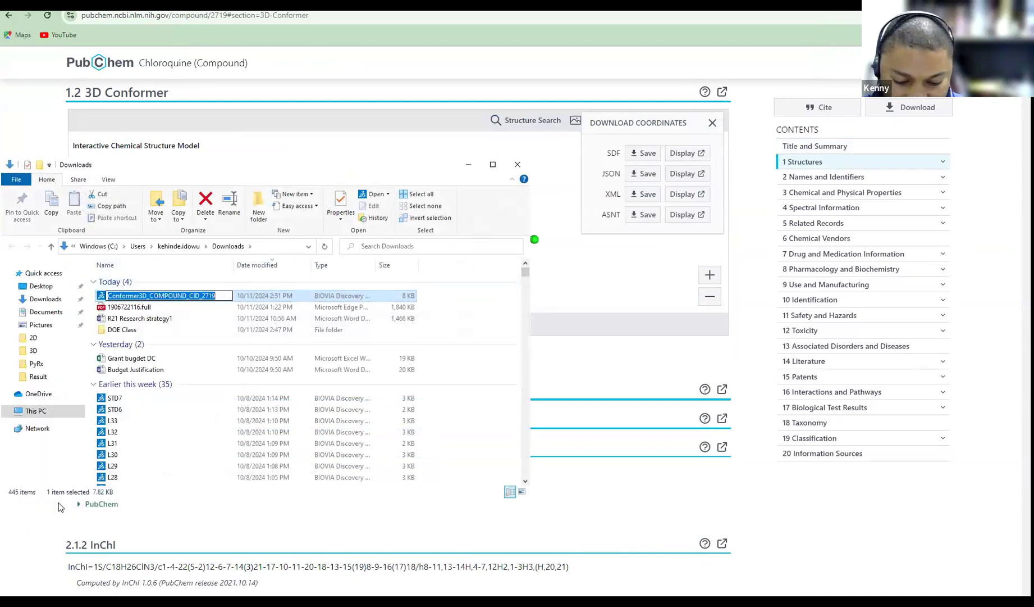
{"action": "type", "text": "cloroquine"}
{"action": "key", "text": "Return"}
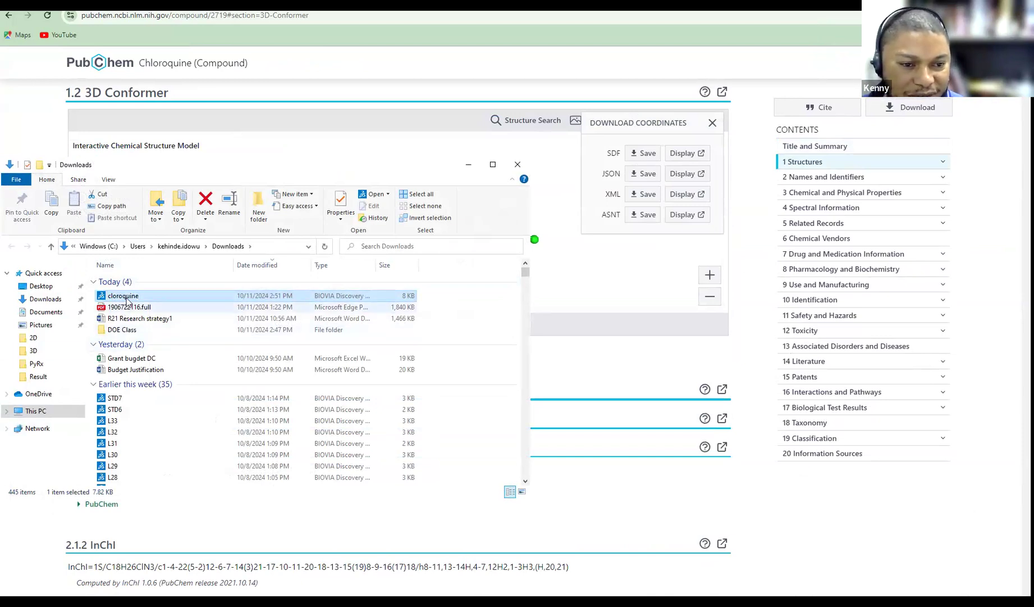
{"action": "left_click_drag", "start_coordinate": [121, 296], "coordinate": [136, 333]}
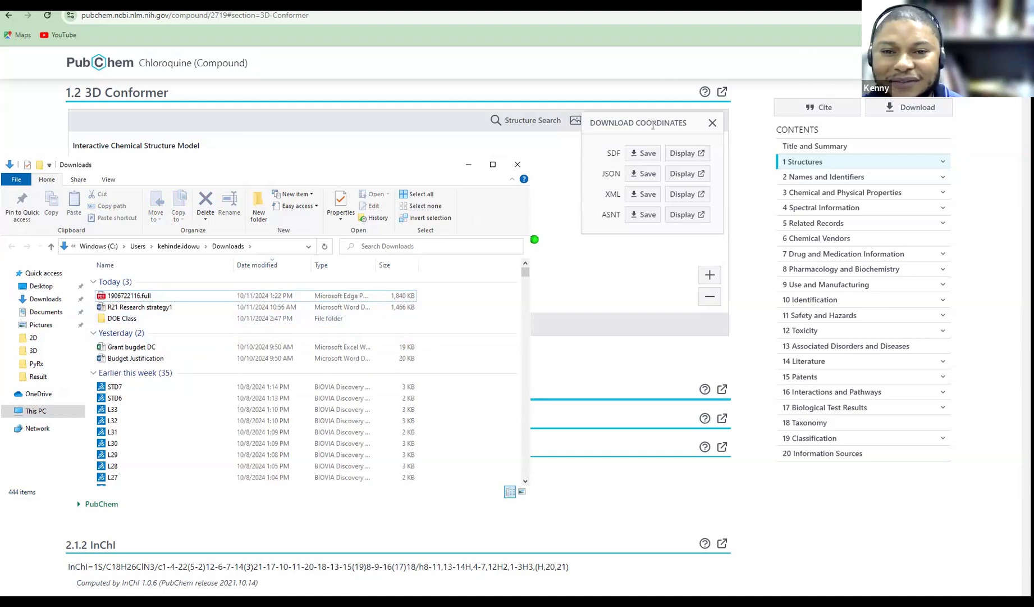
{"action": "left_click", "coordinate": [691, 61]}
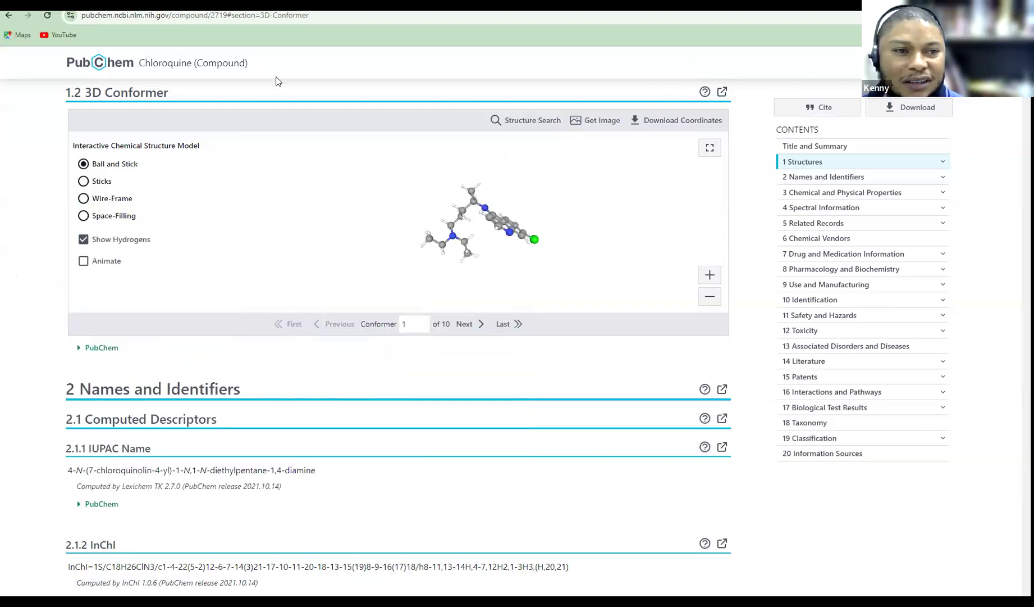
Search PubChem for Tylenol and open the Acetaminophen compound page (CID 1983)
{"action": "left_click", "coordinate": [8, 17]}
{"action": "left_click", "coordinate": [7, 20]}
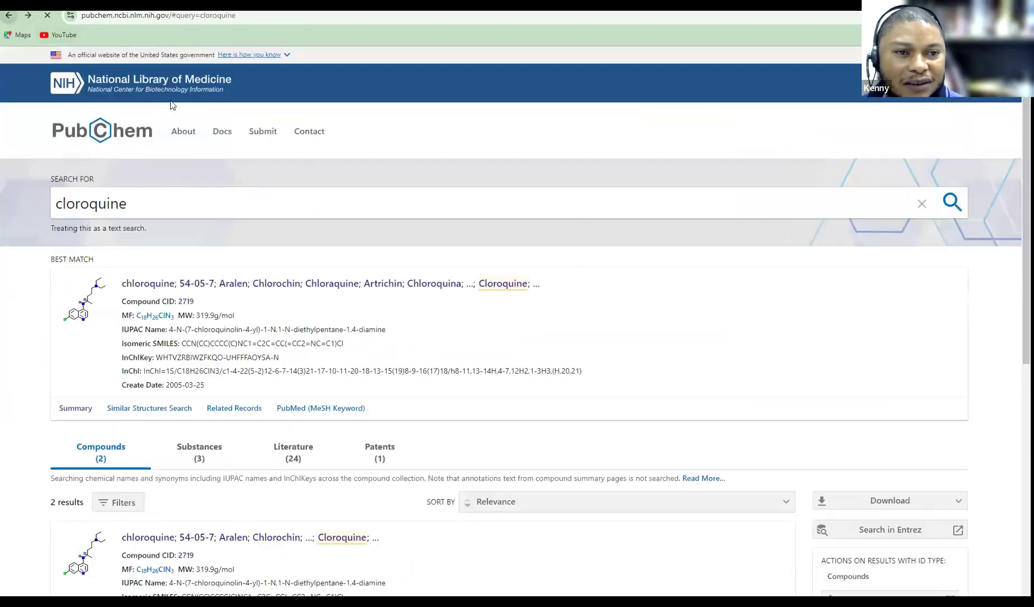
{"action": "double_click", "coordinate": [127, 210]}
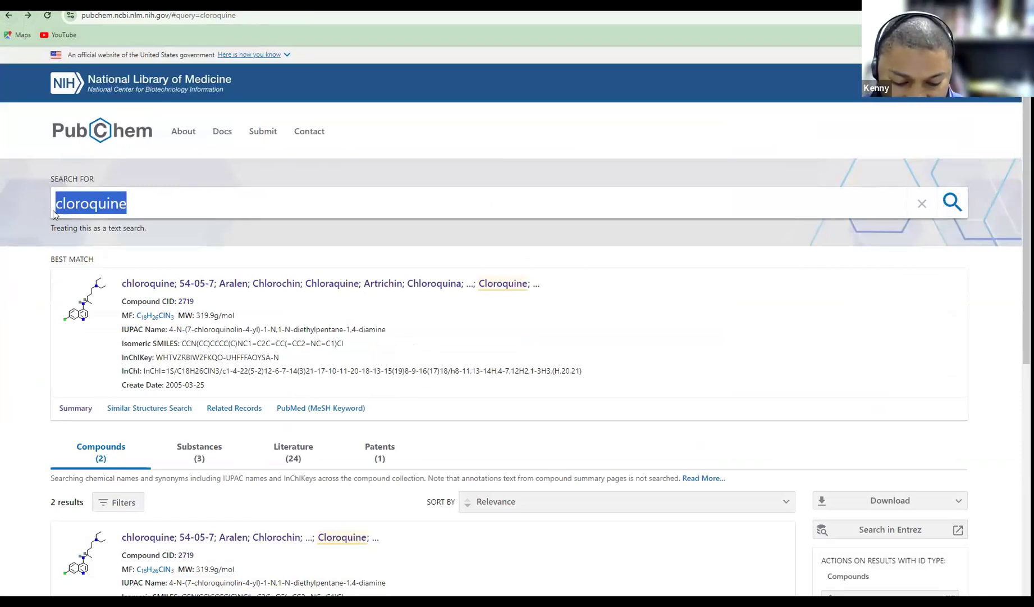
{"action": "type", "text": "tyl"}
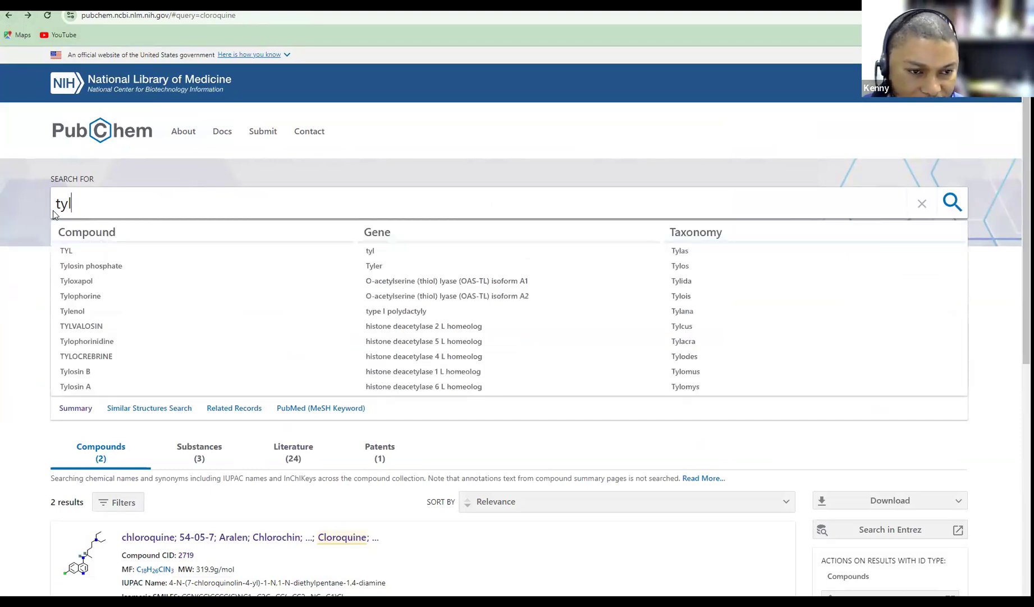
{"action": "left_click", "coordinate": [72, 311]}
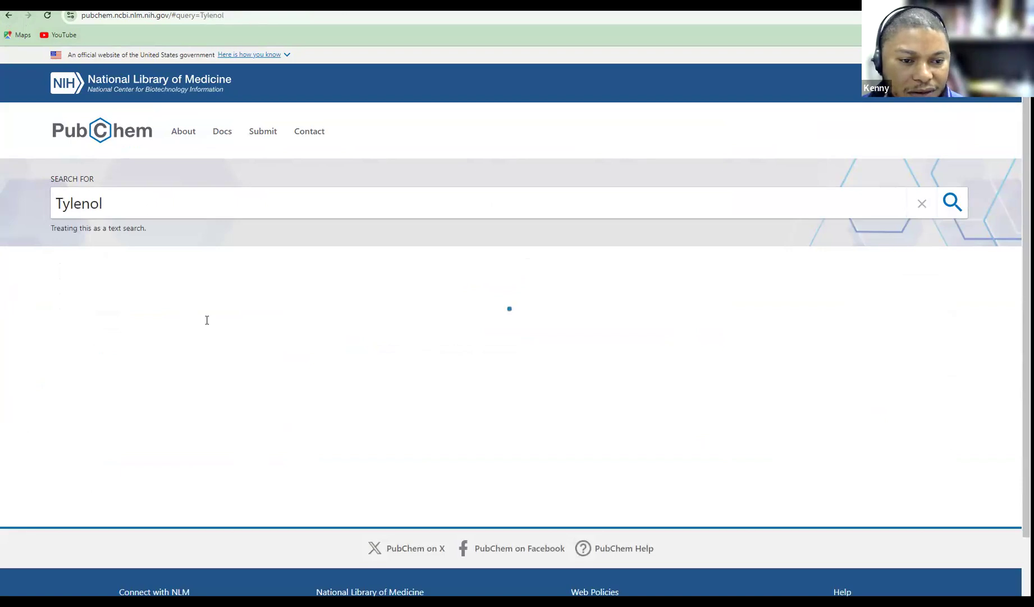
{"action": "left_click", "coordinate": [88, 303]}
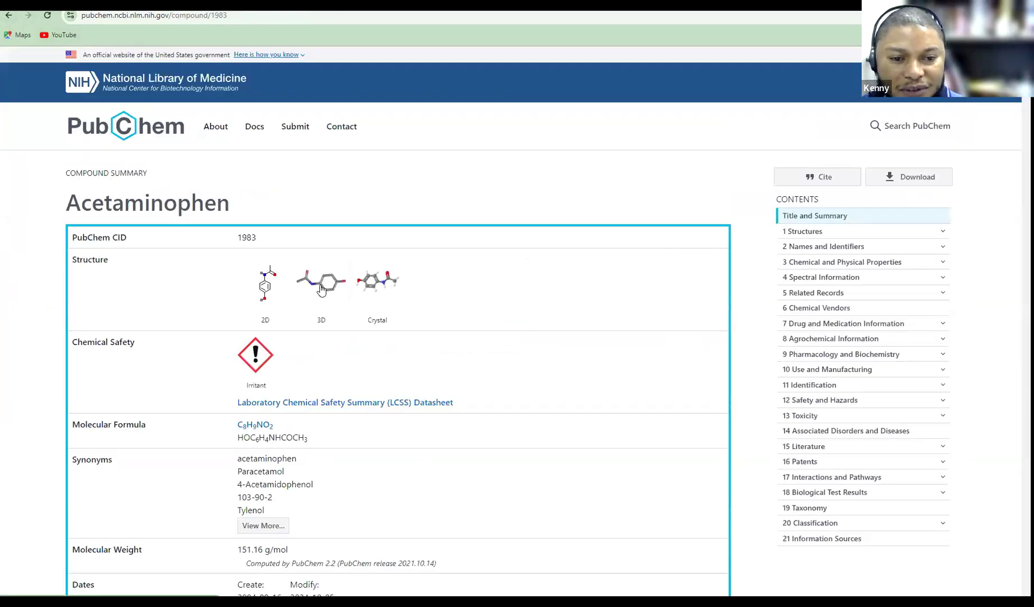
Download acetaminophen's 3D conformer coordinates as an SDF file
{"action": "left_click", "coordinate": [321, 288]}
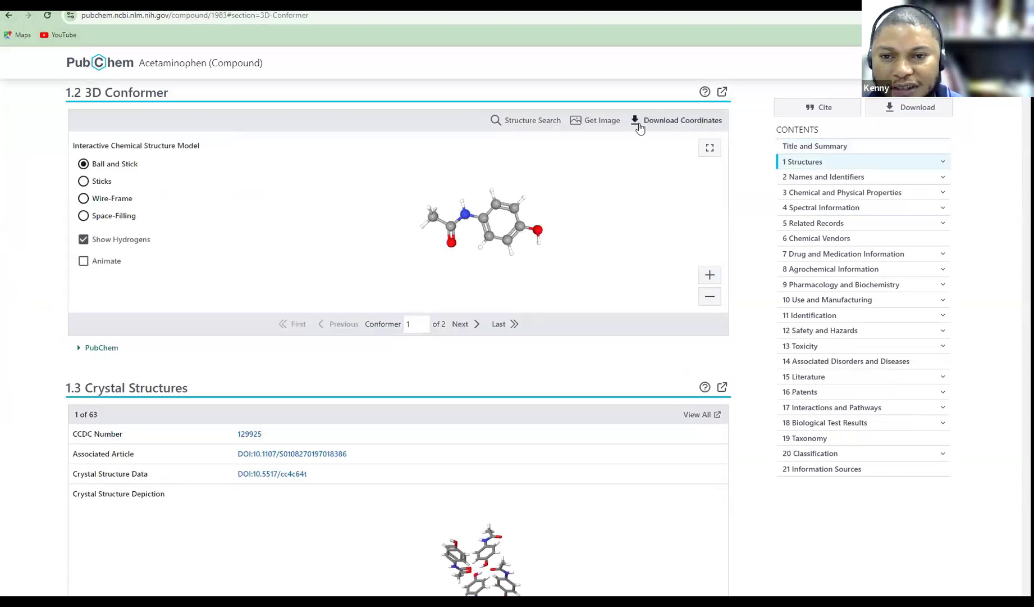
{"action": "left_click", "coordinate": [640, 122]}
{"action": "left_click", "coordinate": [638, 157]}
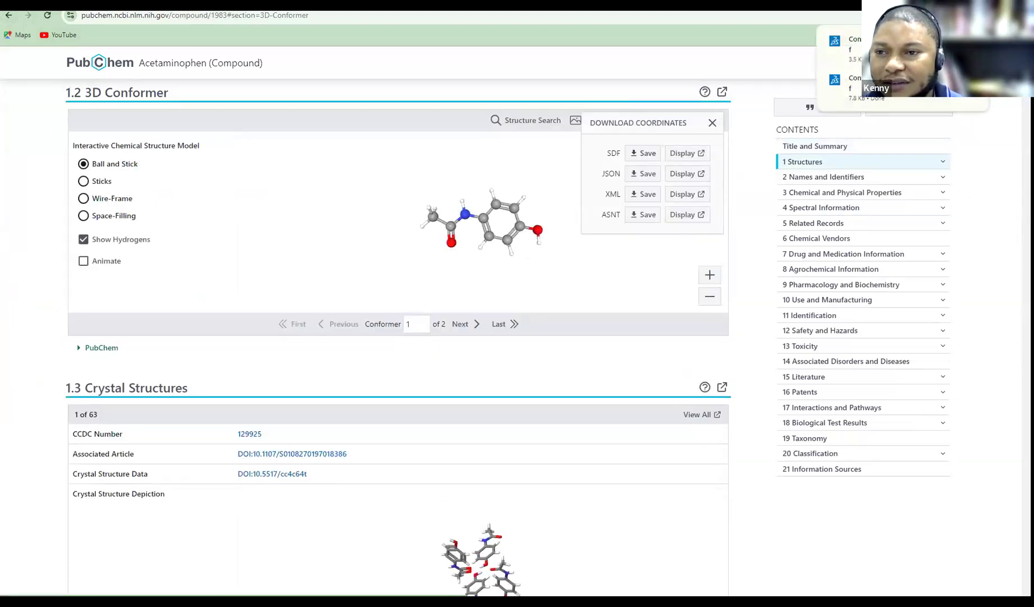
Rename the acetaminophen conformer file to 'Tylenol', move it into DOE Class, and return to PubChem
{"action": "right_click", "coordinate": [184, 299]}
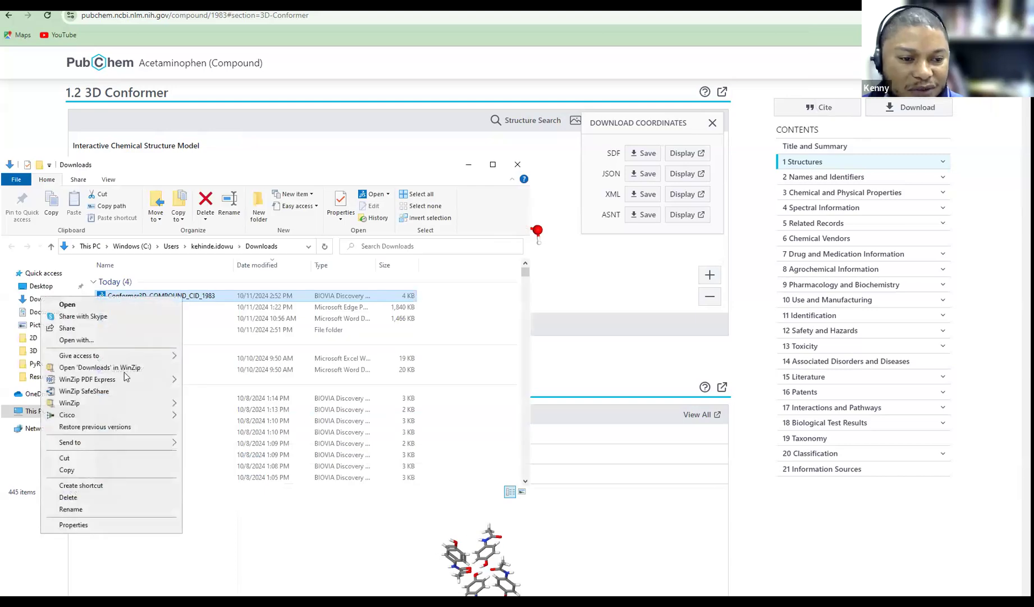
{"action": "left_click", "coordinate": [86, 509]}
{"action": "type", "text": "Tylenol"}
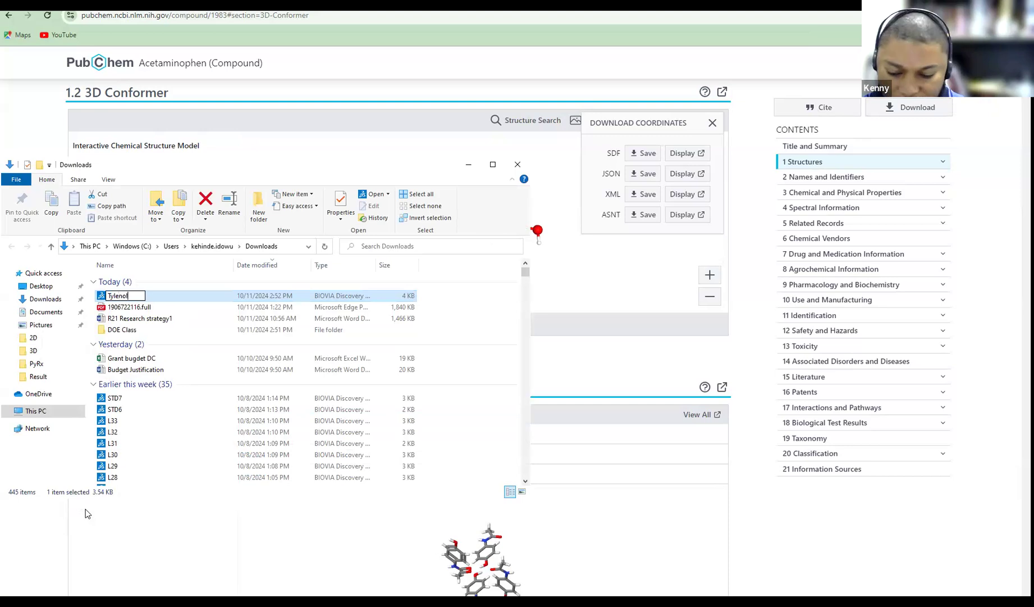
{"action": "key", "text": "Return"}
{"action": "left_click_drag", "start_coordinate": [155, 297], "coordinate": [156, 330]}
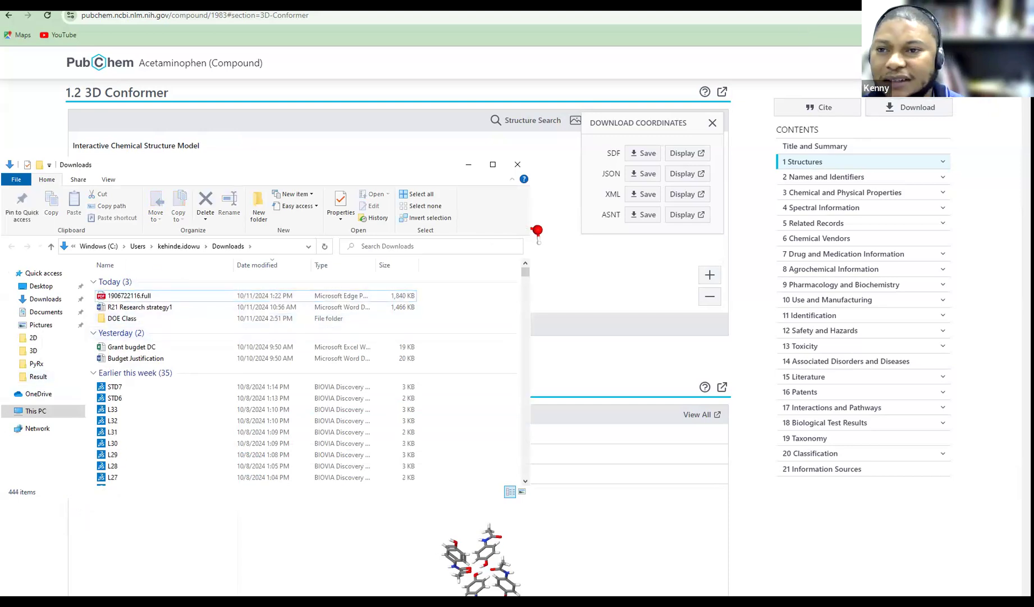
{"action": "left_click", "coordinate": [783, 31]}
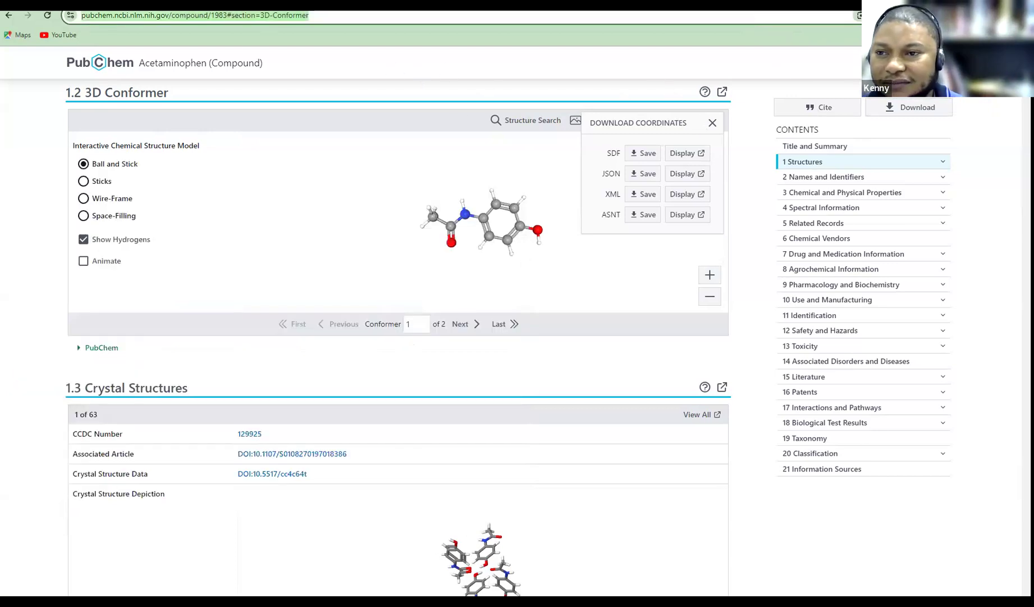
{"action": "left_click", "coordinate": [9, 15]}
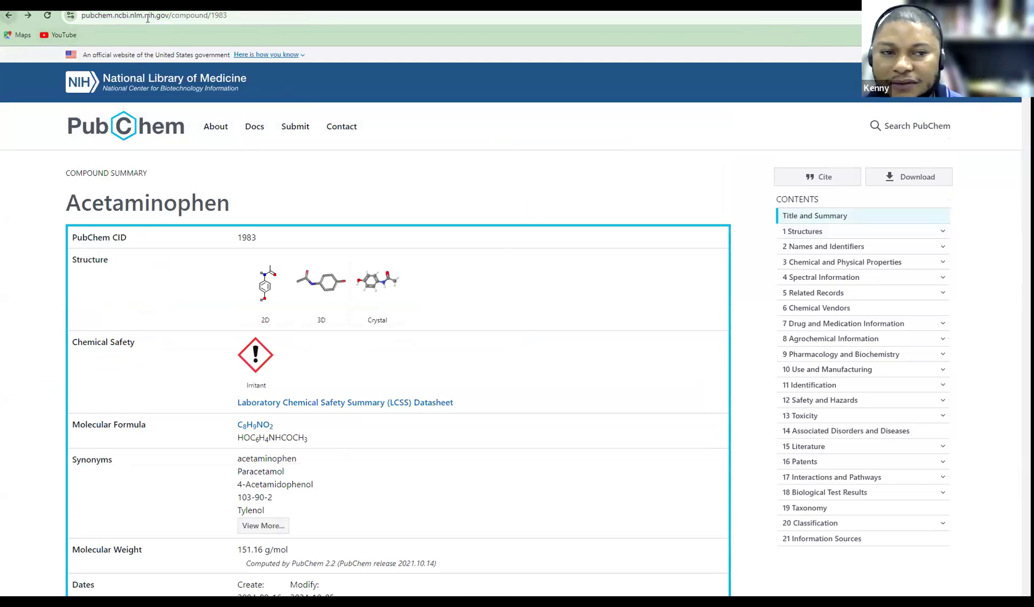
Search PubChem for 'ibruphen', then retry with an edited spelling
{"action": "left_click", "coordinate": [876, 126]}
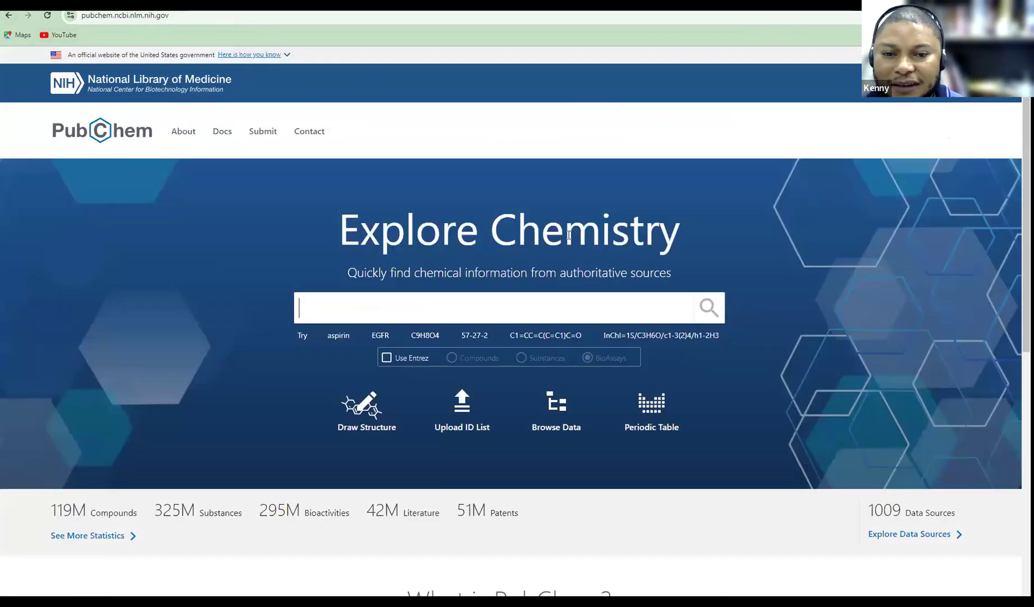
{"action": "type", "text": "ibru"}
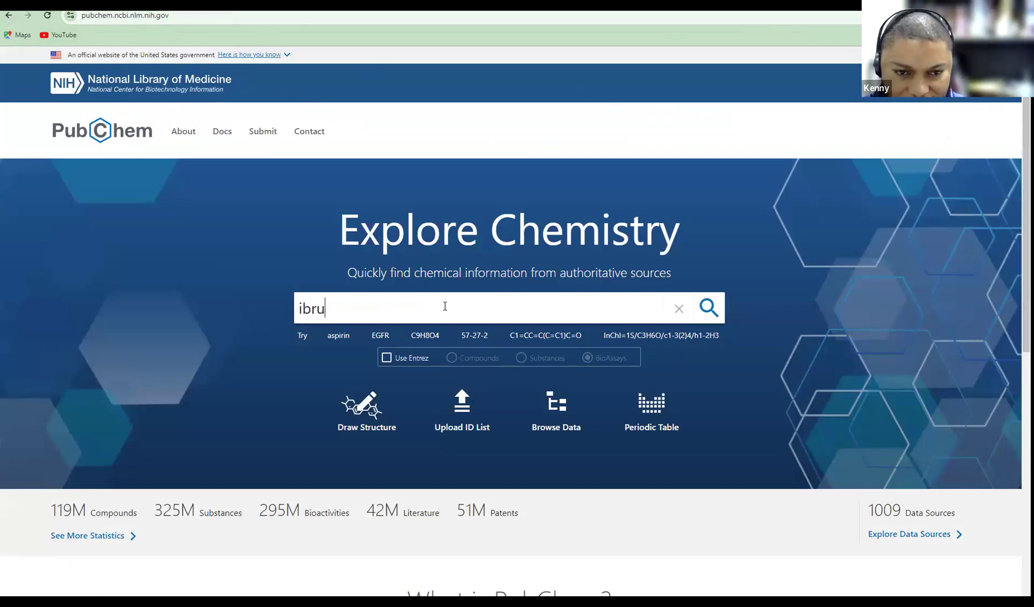
{"action": "type", "text": "phen"}
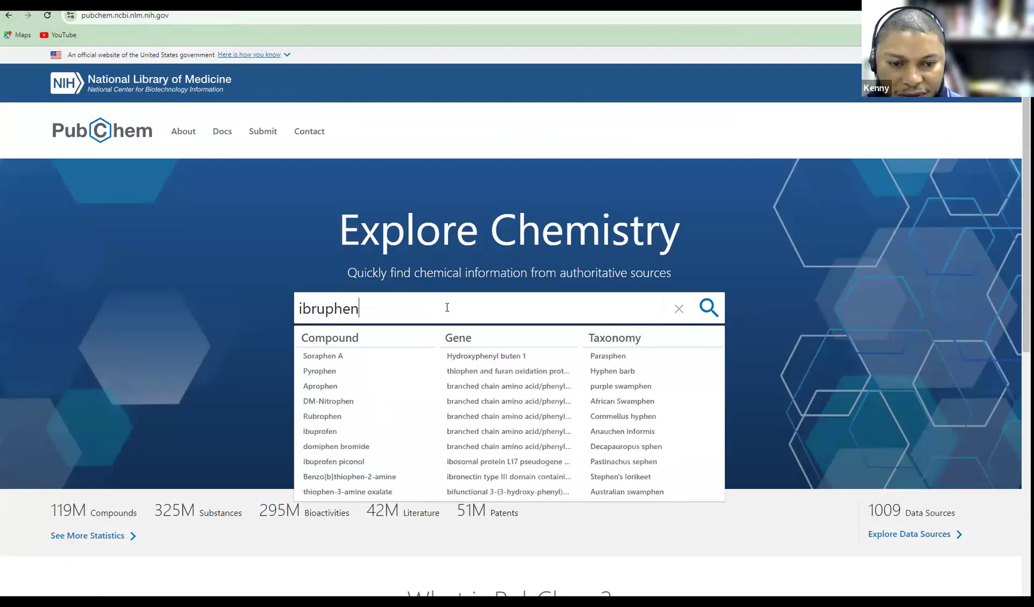
{"action": "key", "text": "Return"}
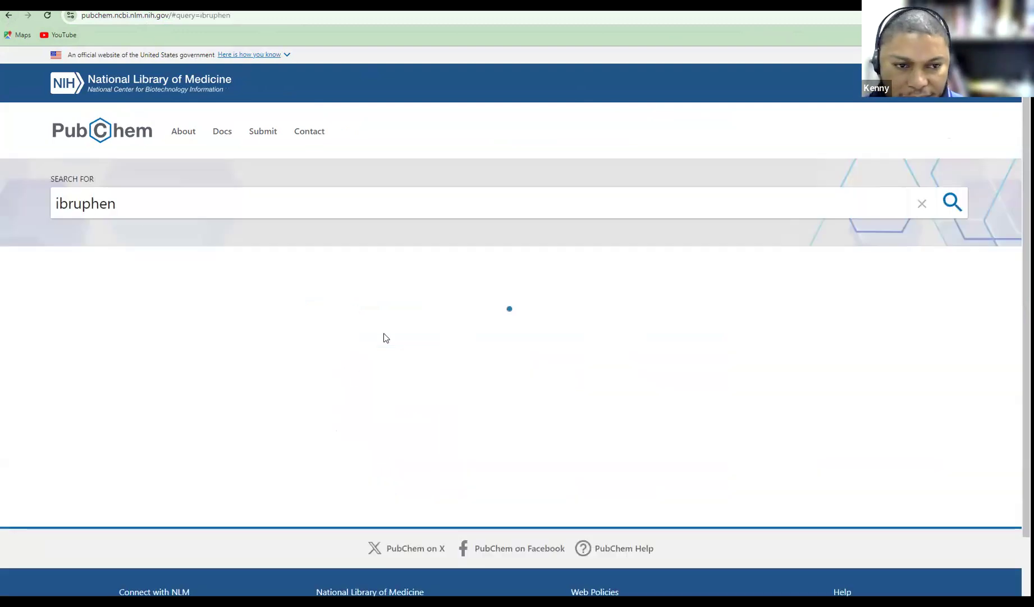
{"action": "left_click", "coordinate": [78, 205]}
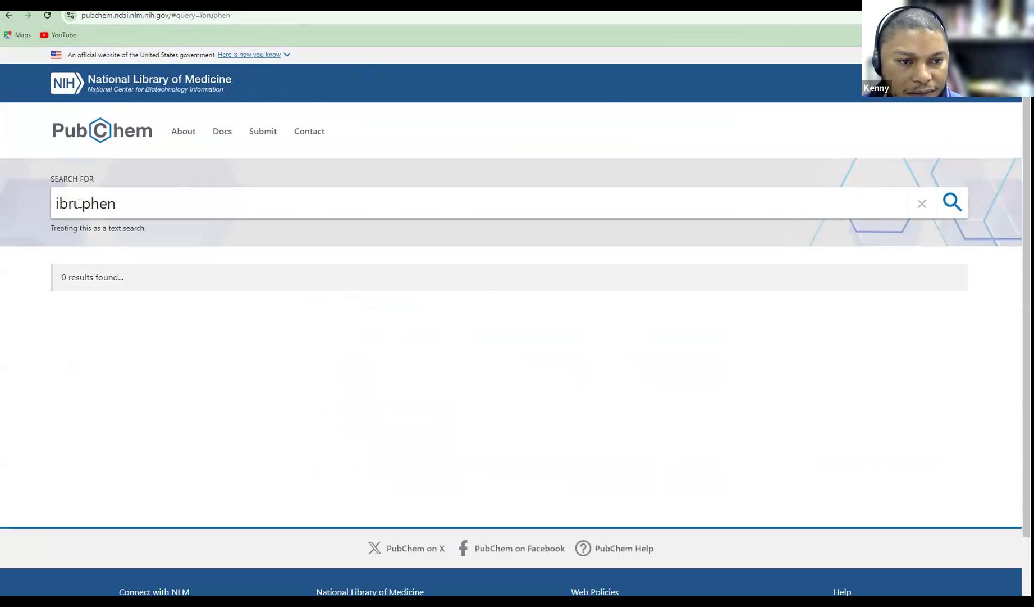
{"action": "key", "text": "BackSpace"}
{"action": "type", "text": "o"}
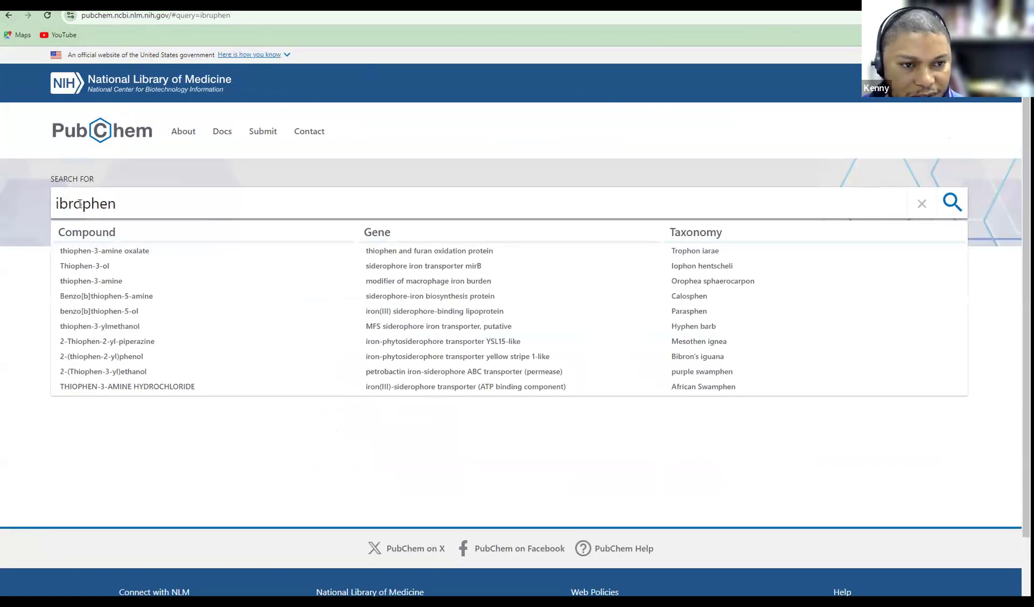
{"action": "key", "text": "Return"}
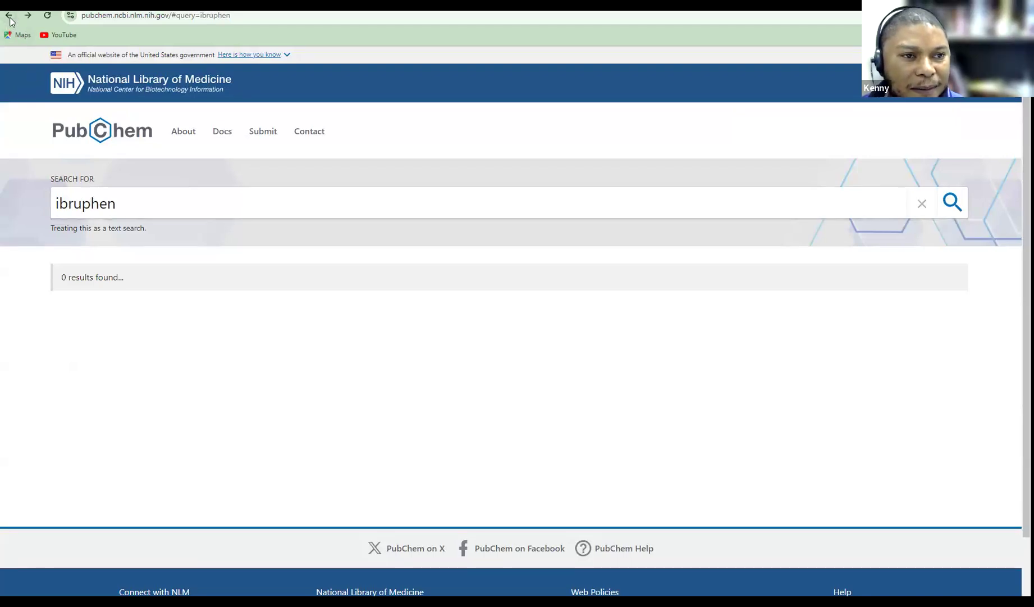
Delete the misspelled ibuprofen term from the search box
{"action": "left_click", "coordinate": [82, 206]}
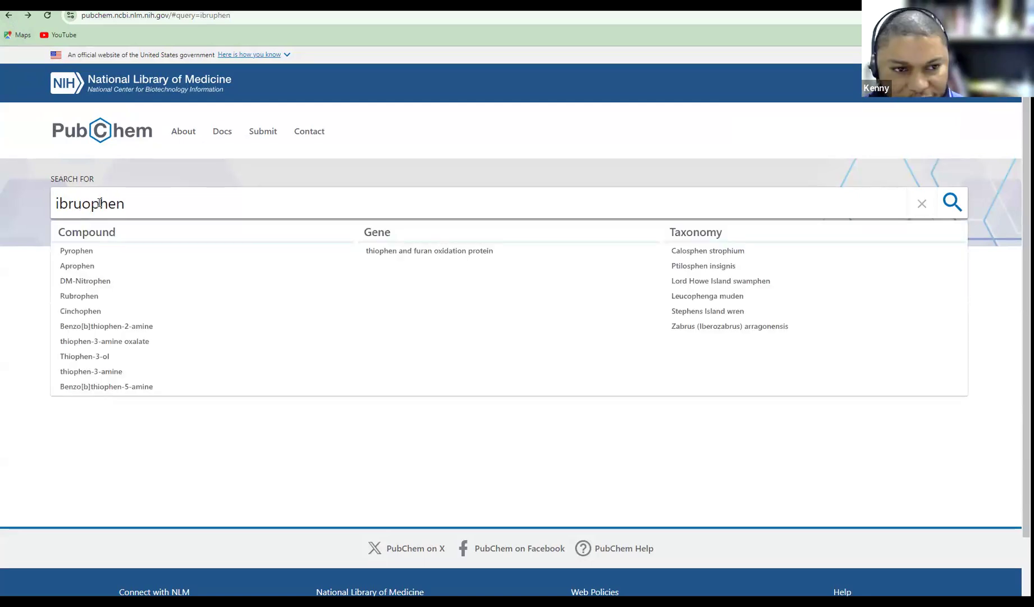
{"action": "key", "text": "BackSpace"}
{"action": "key", "text": "BackSpace"}
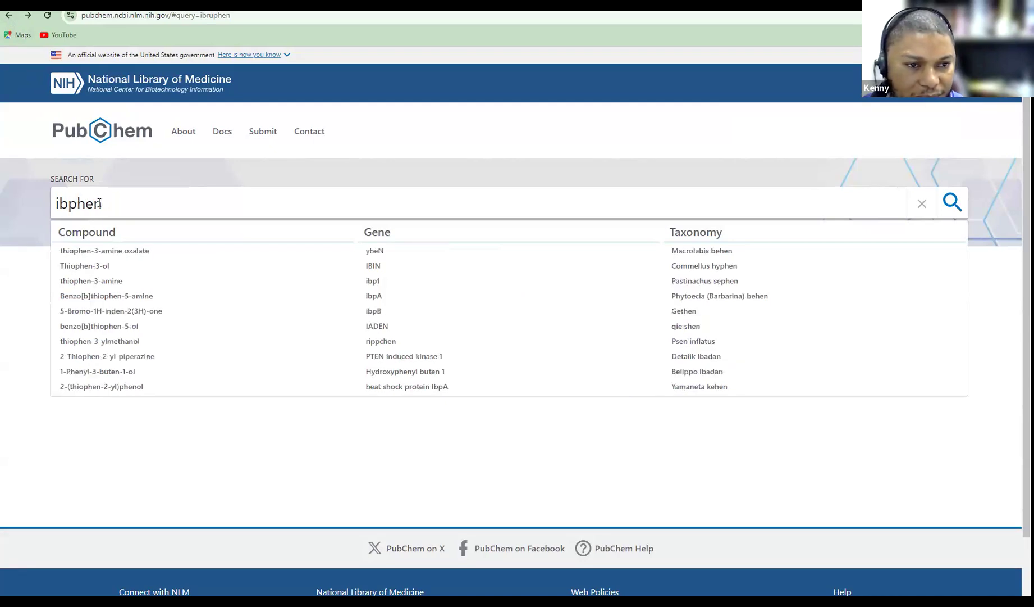
{"action": "key", "text": "Delete"}
{"action": "key", "text": "Delete"}
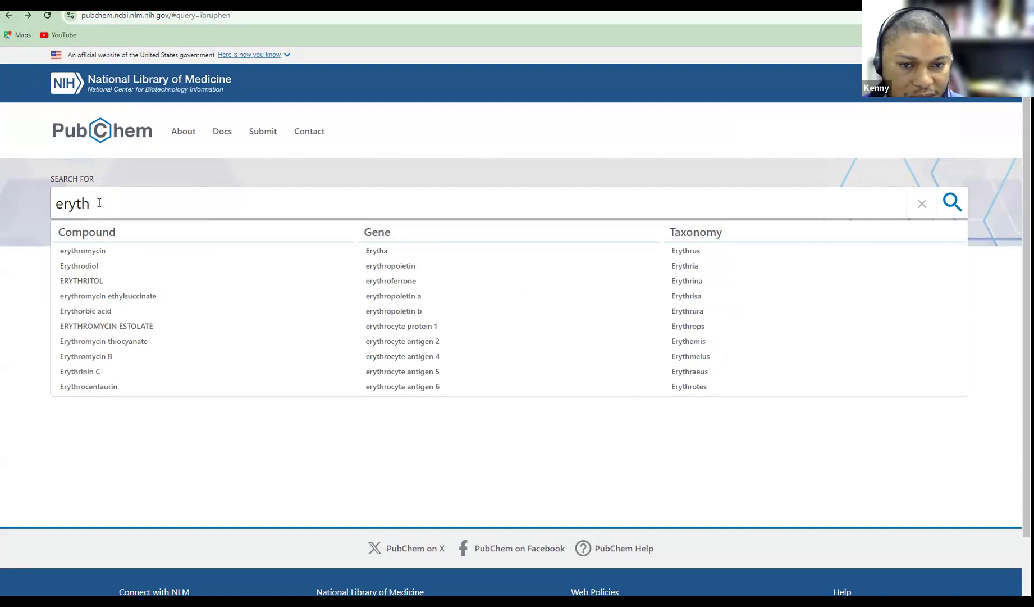
Open the Erythromycin compound page, then go back to the earlier ibruphen search
{"action": "left_click", "coordinate": [79, 251]}
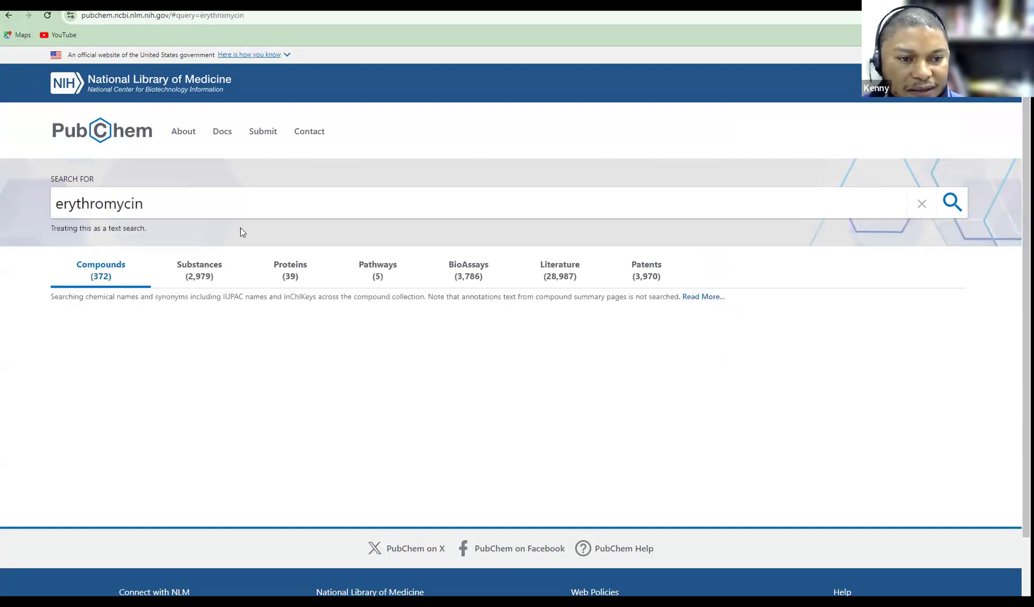
{"action": "left_click", "coordinate": [94, 303]}
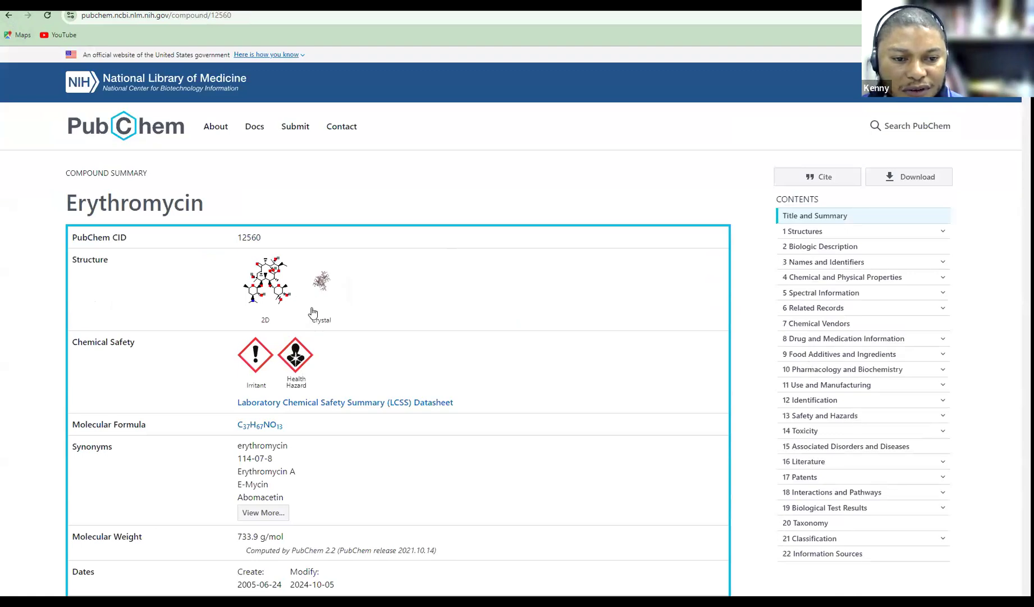
{"action": "left_click", "coordinate": [8, 17]}
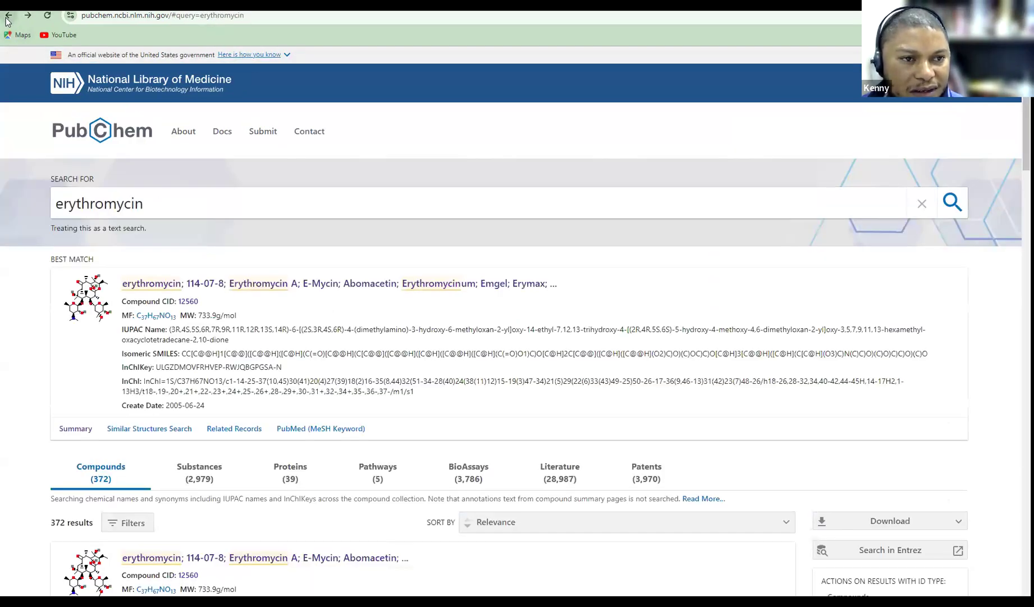
{"action": "left_click", "coordinate": [8, 16]}
Replace the search term with aspirin and open the Aspirin compound page (CID 2244)
{"action": "left_click_drag", "start_coordinate": [116, 203], "coordinate": [46, 207]}
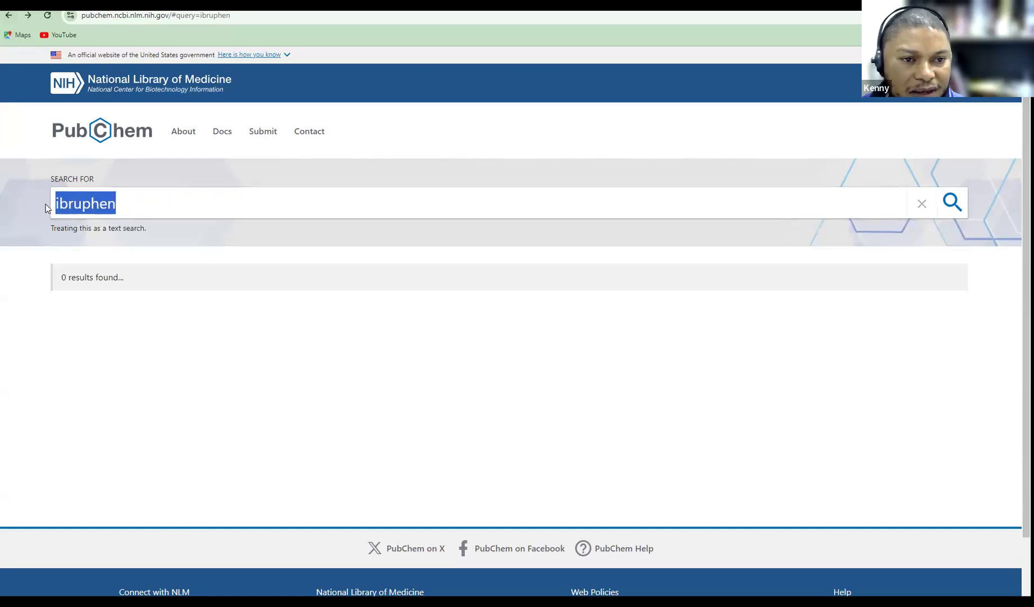
{"action": "type", "text": "aspir"}
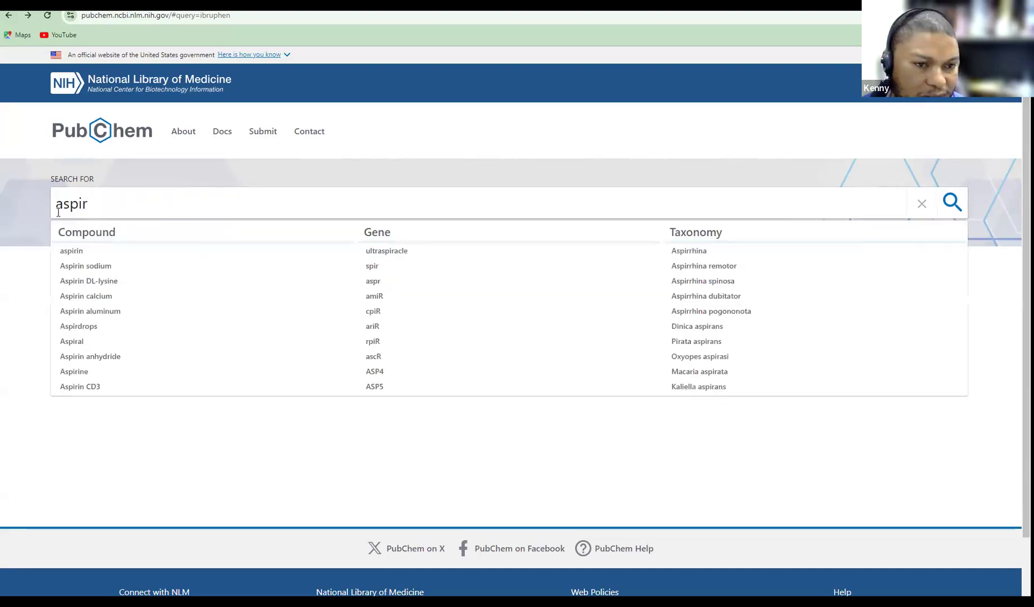
{"action": "left_click", "coordinate": [72, 251]}
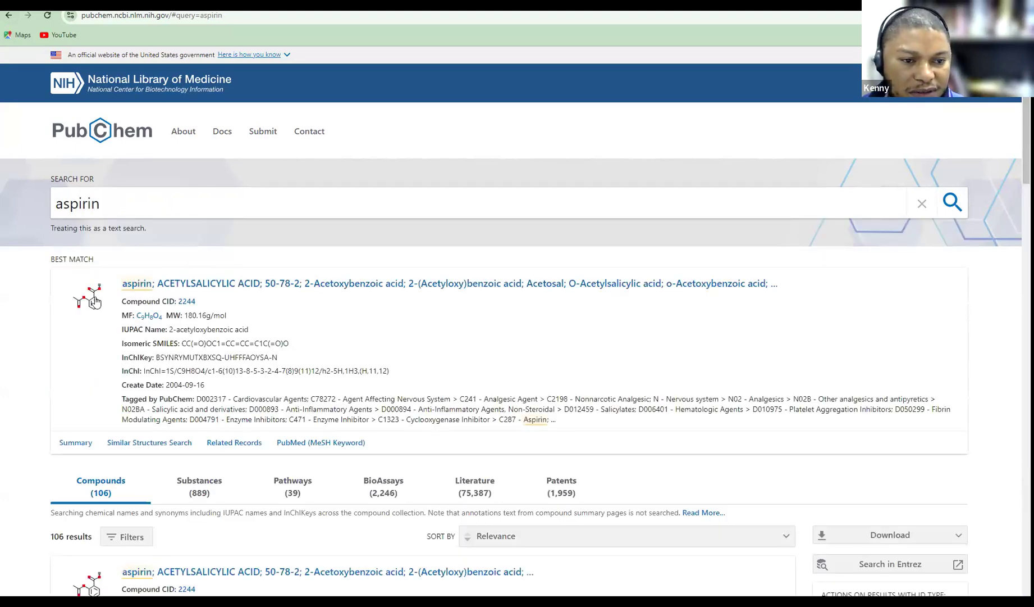
{"action": "left_click", "coordinate": [94, 302]}
Download aspirin's 3D conformer coordinates as an SDF file
{"action": "left_click", "coordinate": [322, 304]}
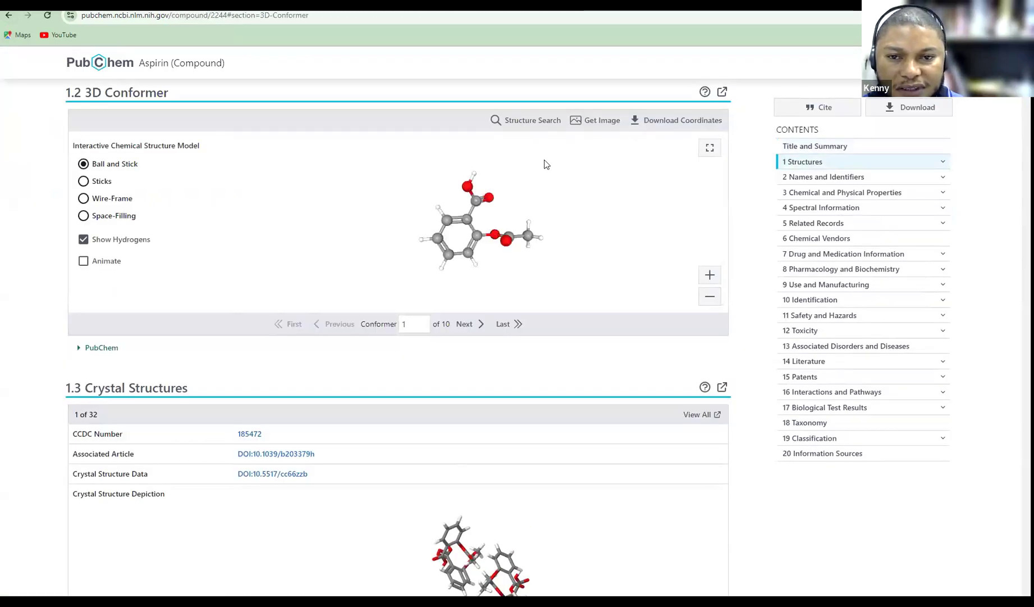
{"action": "left_click", "coordinate": [651, 120]}
{"action": "left_click", "coordinate": [639, 158]}
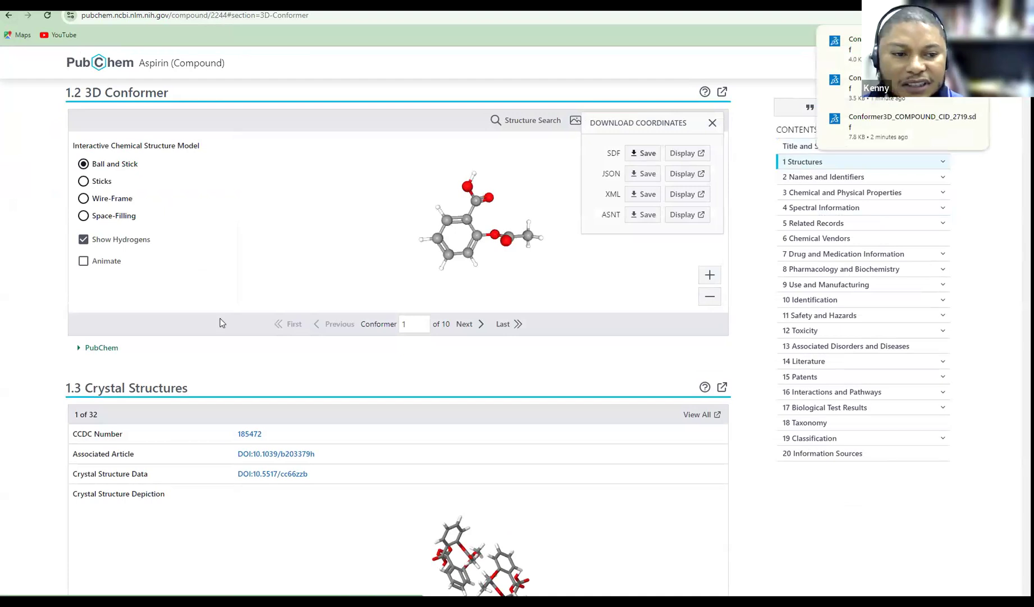
Rename the aspirin conformer to 'Aspirin', move it into DOE Class, and open that folder
{"action": "right_click", "coordinate": [134, 296]}
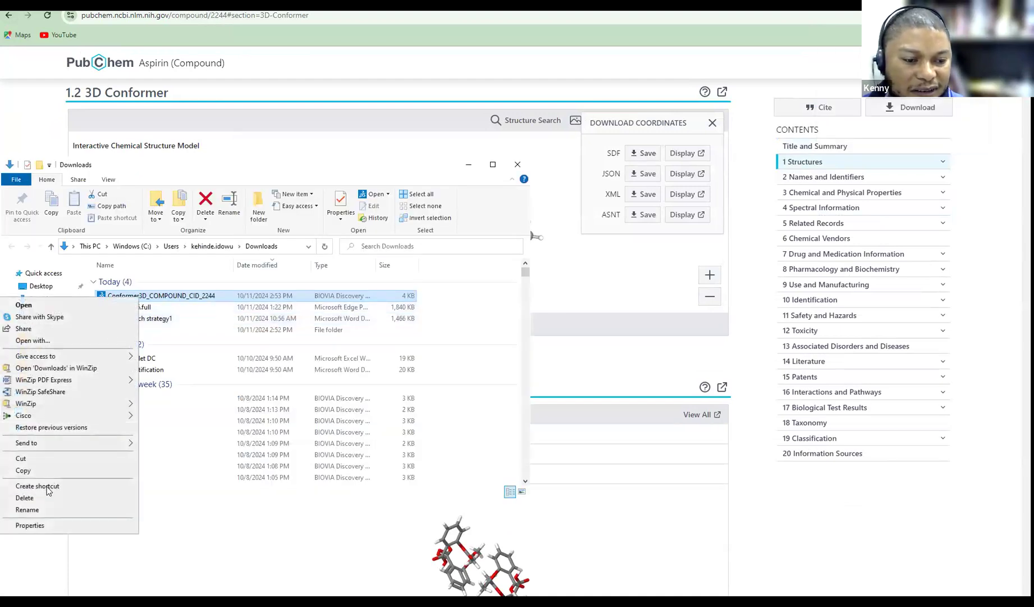
{"action": "left_click", "coordinate": [29, 509]}
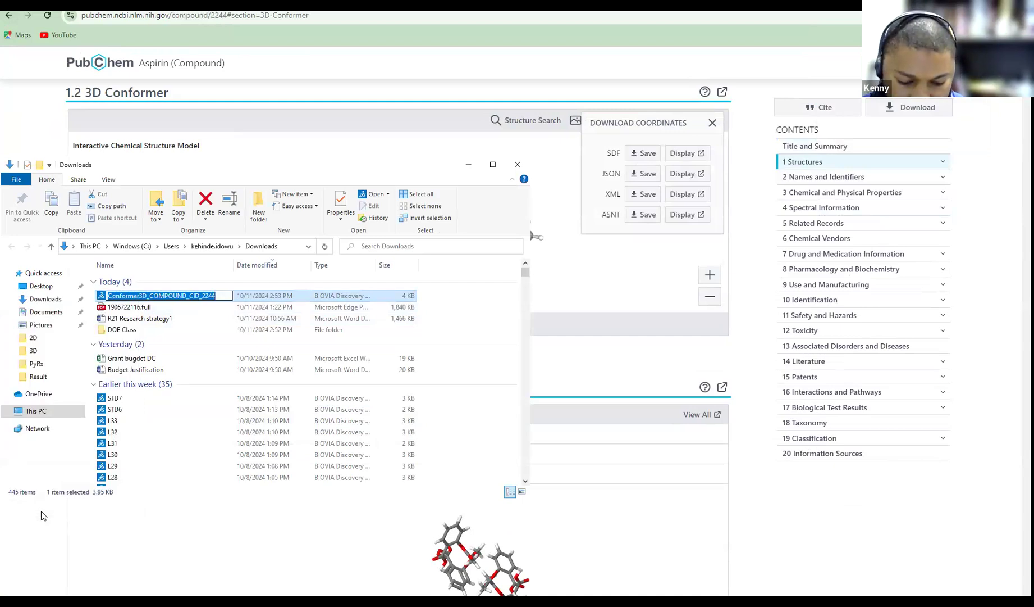
{"action": "type", "text": "Asp"}
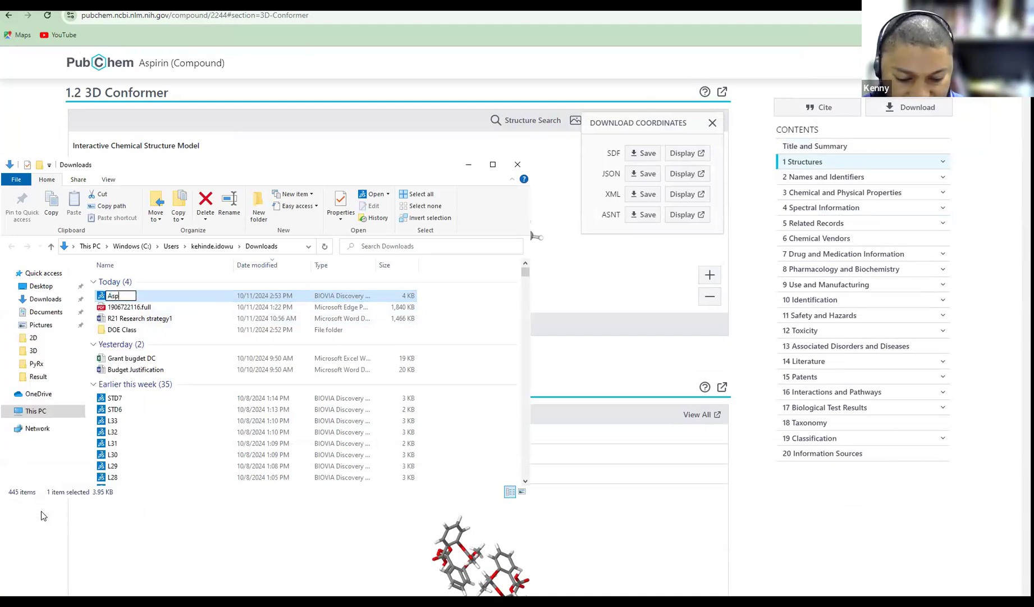
{"action": "type", "text": "ir"}
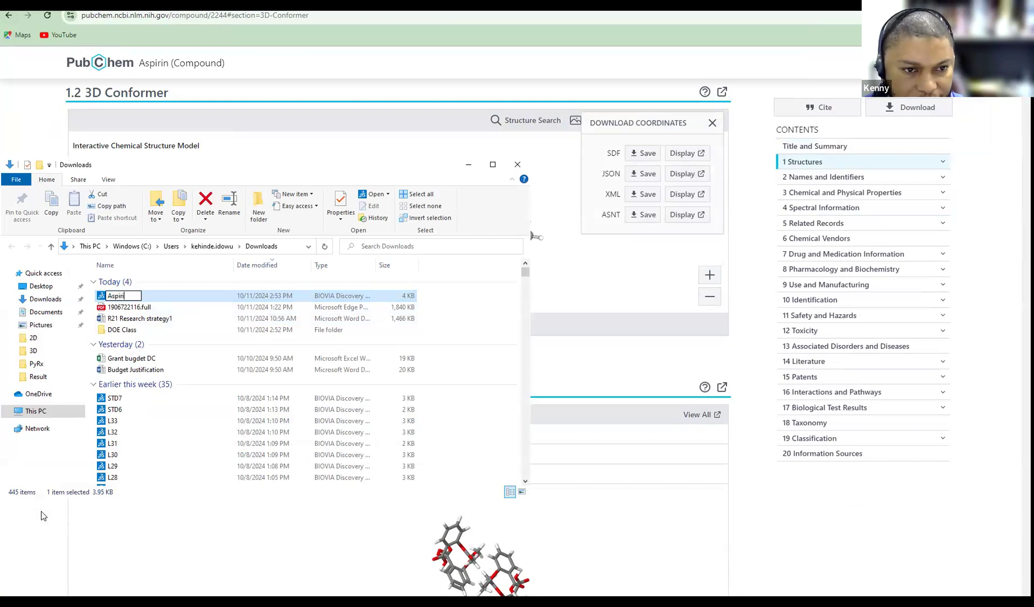
{"action": "type", "text": "in"}
{"action": "key", "text": "Return"}
{"action": "left_click_drag", "start_coordinate": [119, 300], "coordinate": [135, 322]}
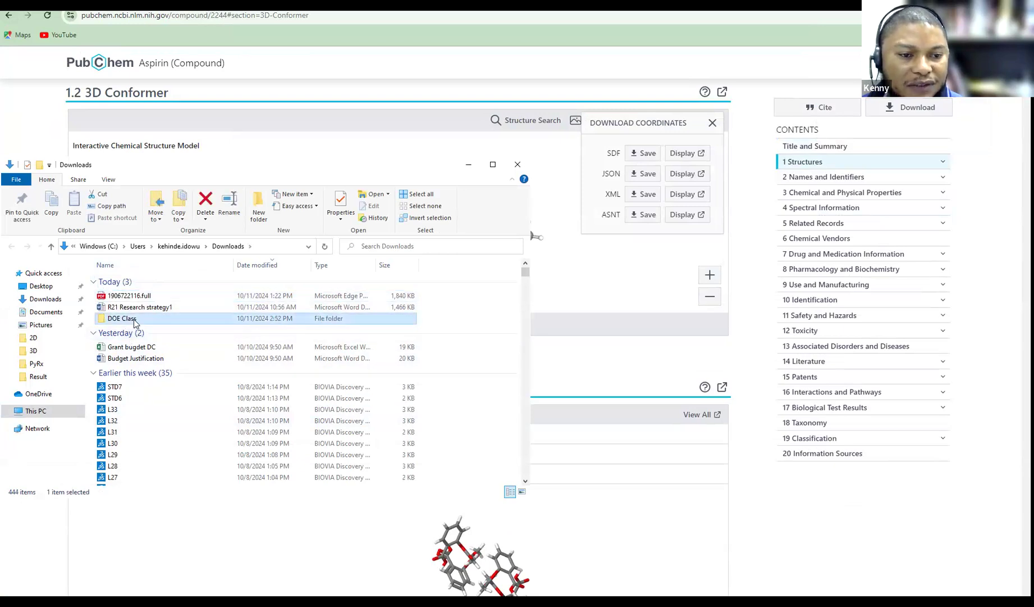
{"action": "double_click", "coordinate": [134, 322]}
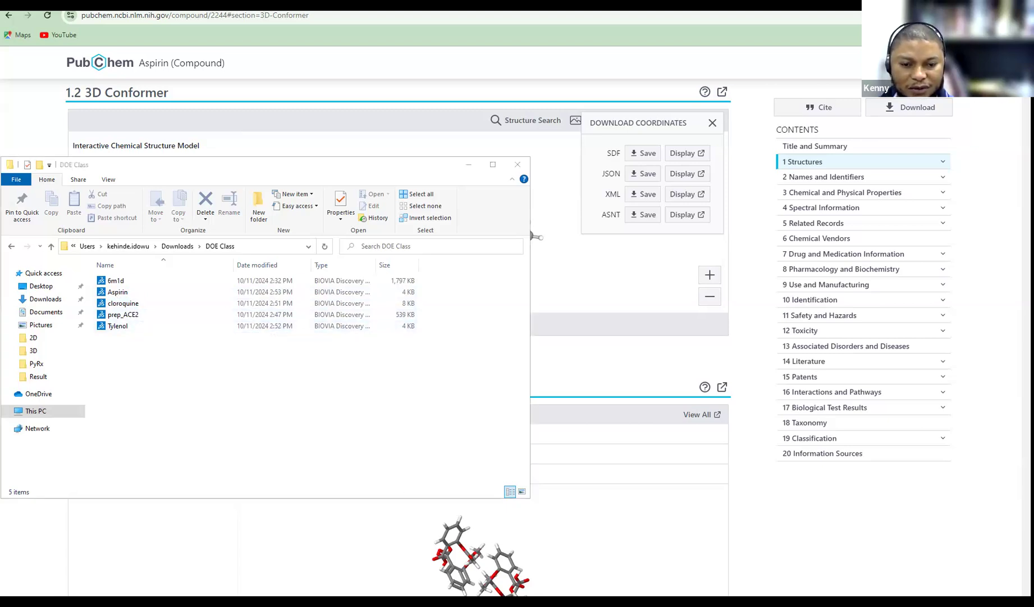
{"action": "key", "text": "alt+Tab"}
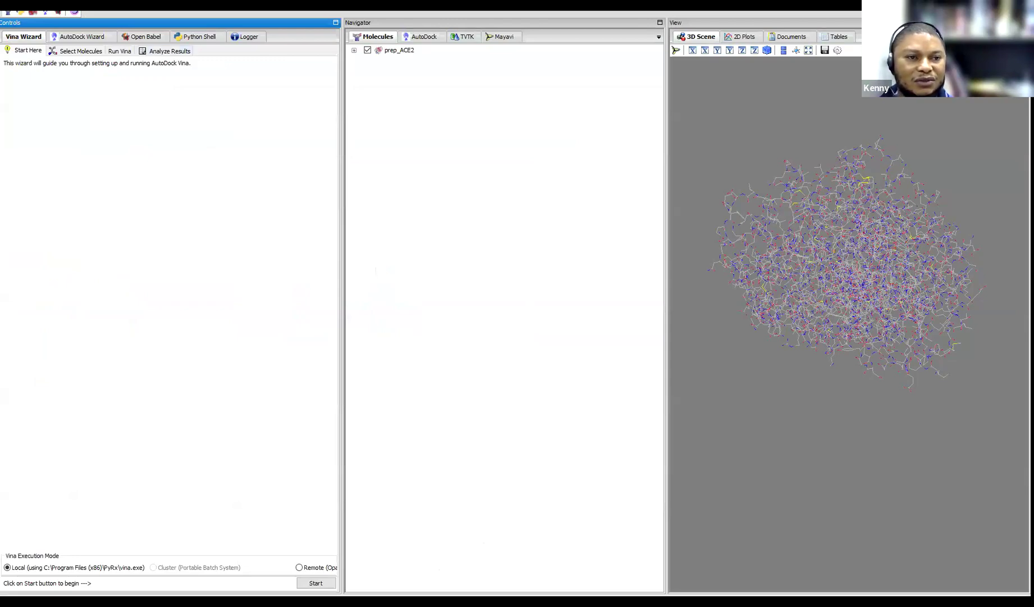
{"action": "left_click", "coordinate": [8, 12]}
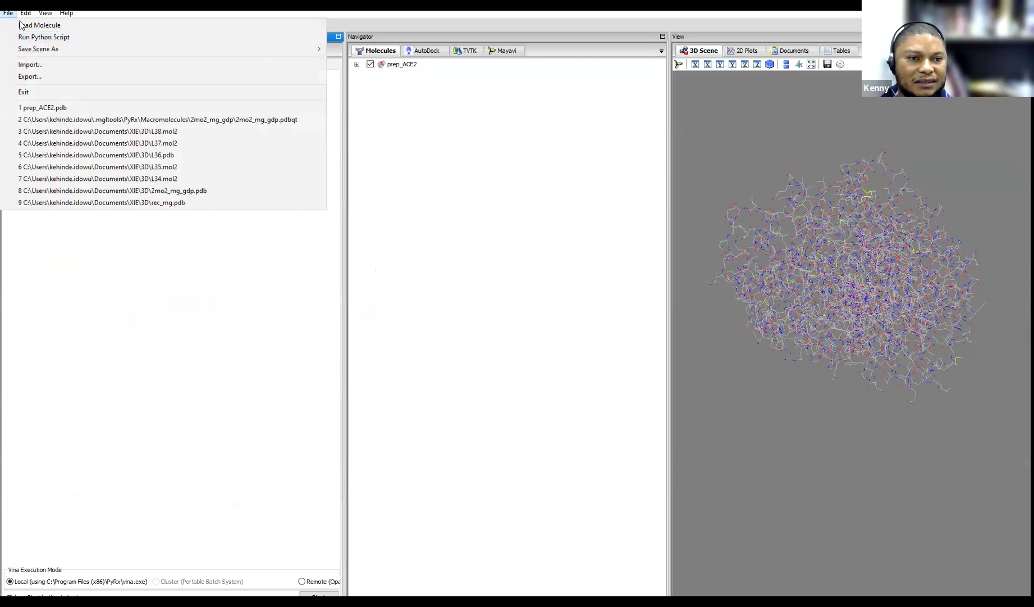
{"action": "left_click", "coordinate": [26, 26]}
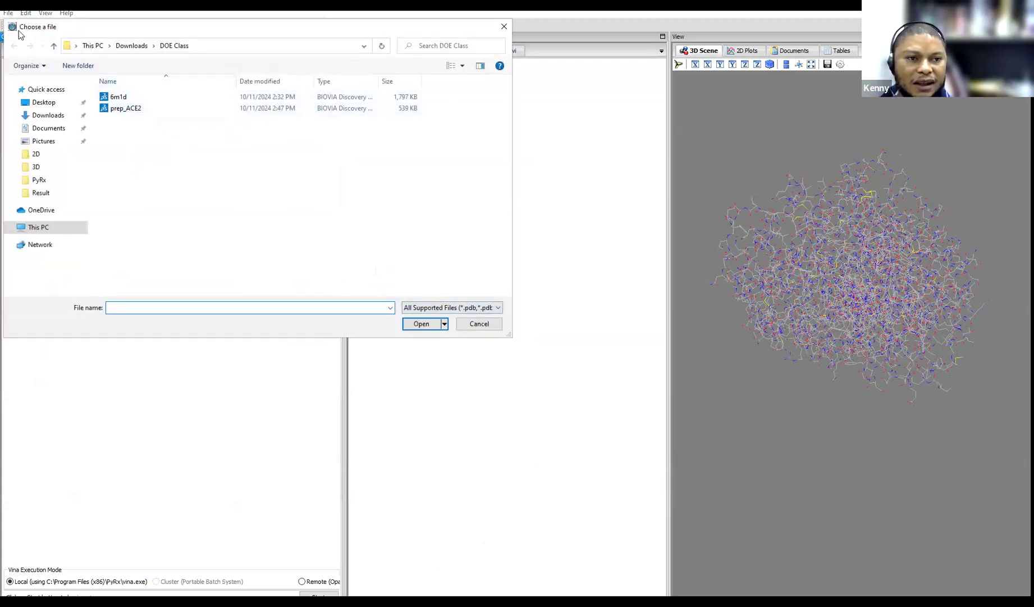
{"action": "left_click", "coordinate": [504, 27]}
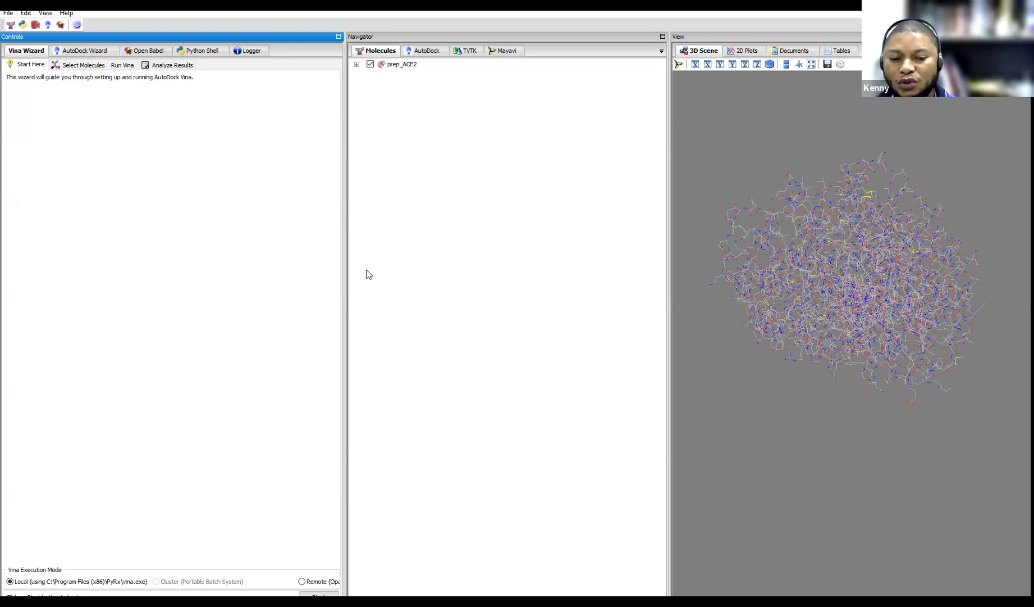
Close the ACE2 session in Chimera and open Aspirin.sdf from DOE Class
{"action": "left_click", "coordinate": [459, 601]}
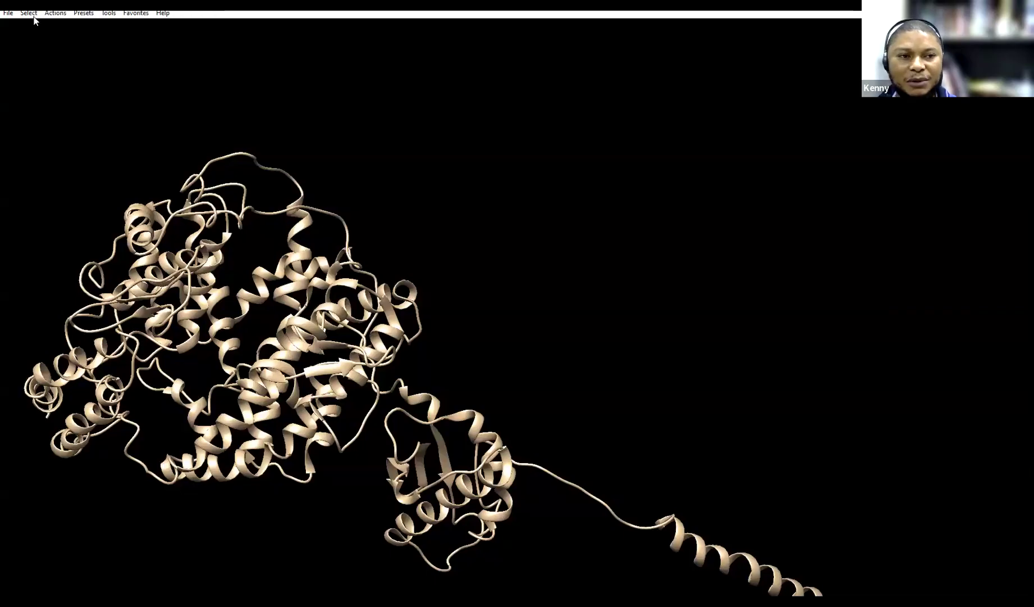
{"action": "left_click", "coordinate": [8, 13]}
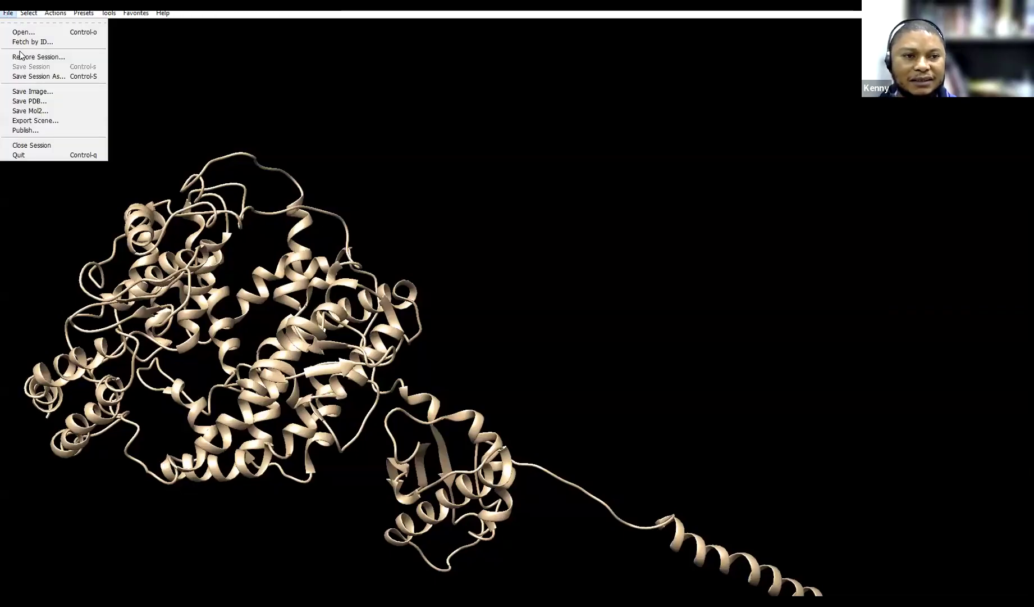
{"action": "left_click", "coordinate": [22, 144]}
{"action": "left_click", "coordinate": [8, 13]}
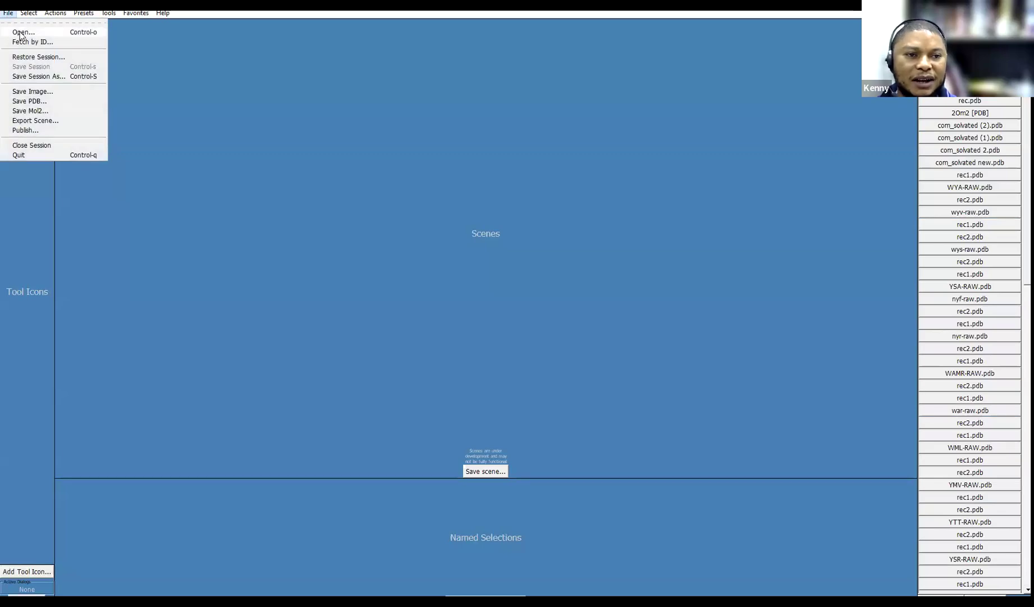
{"action": "left_click", "coordinate": [20, 32]}
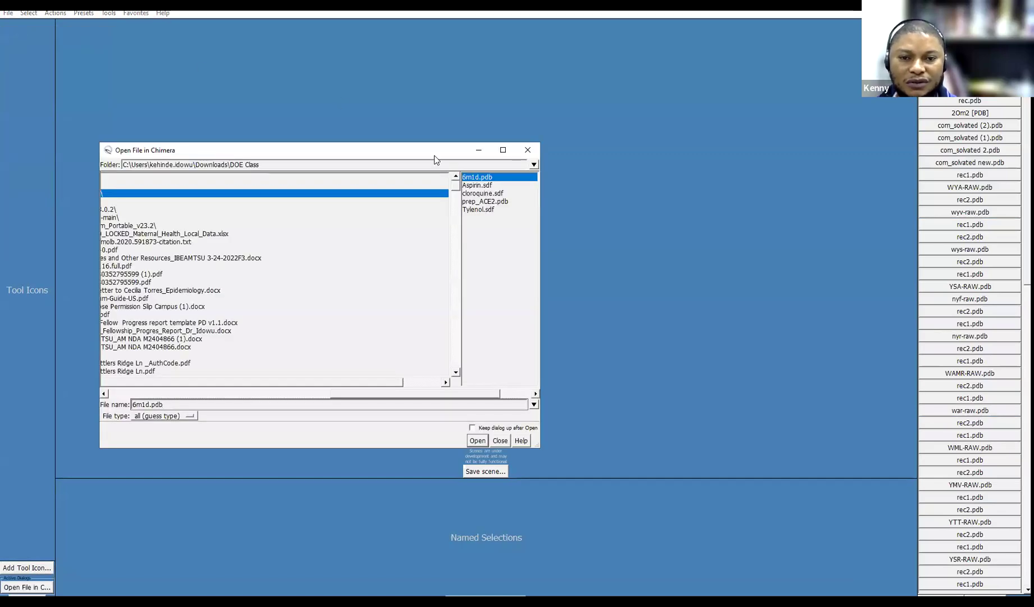
{"action": "left_click", "coordinate": [475, 185]}
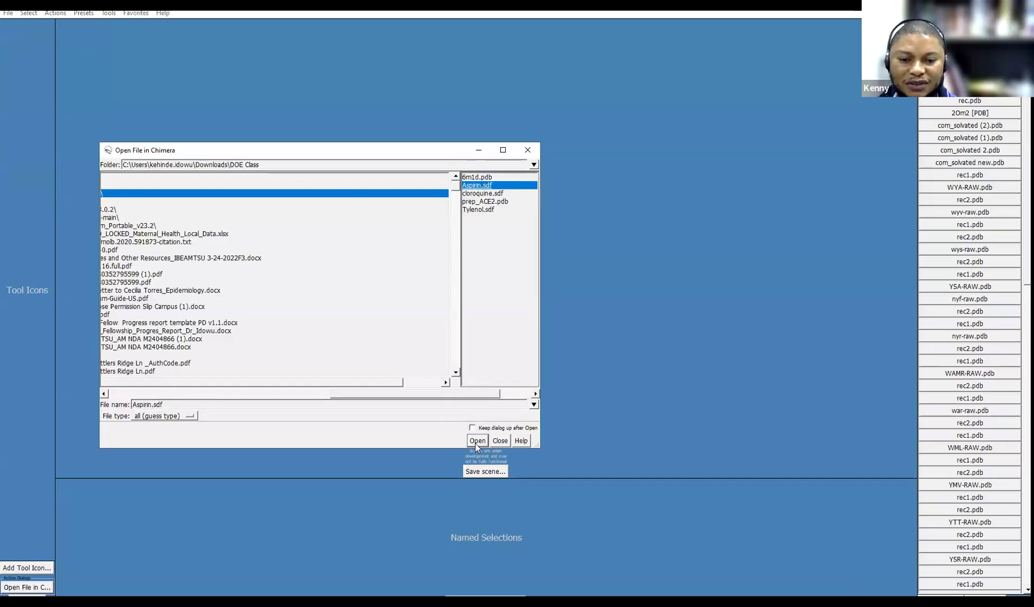
{"action": "left_click", "coordinate": [477, 441]}
{"action": "left_click_drag", "start_coordinate": [540, 312], "coordinate": [574, 259]}
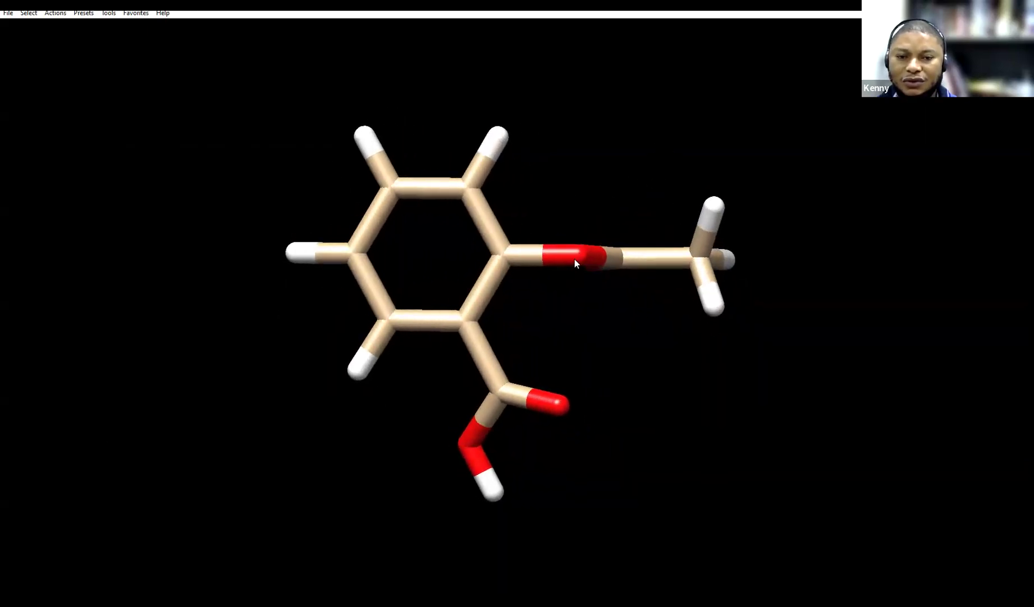
Save the aspirin model as Aspirin.mol2 in DOE Class, then close the session
{"action": "left_click", "coordinate": [9, 13]}
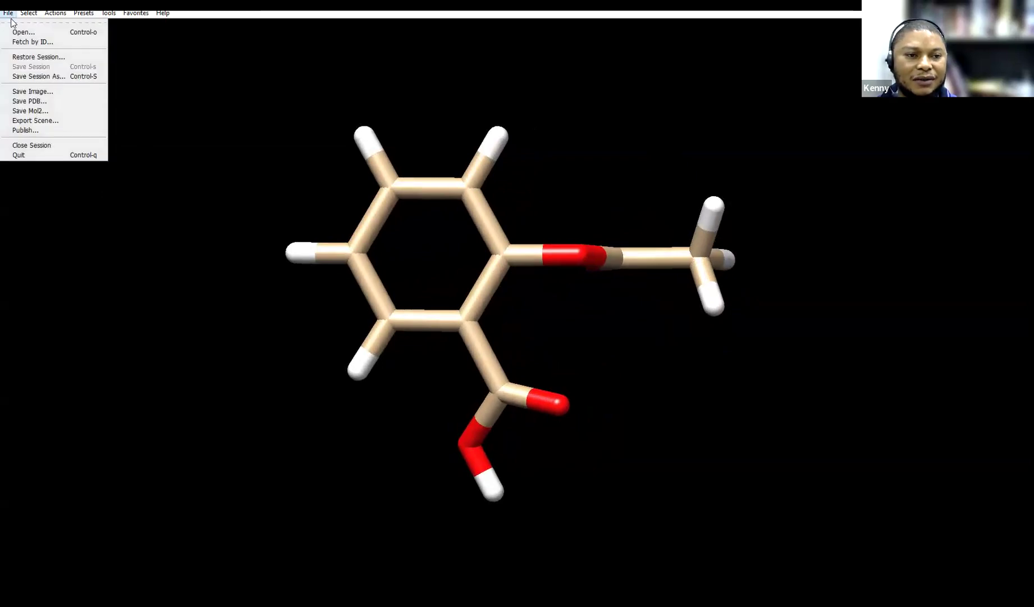
{"action": "left_click", "coordinate": [30, 111]}
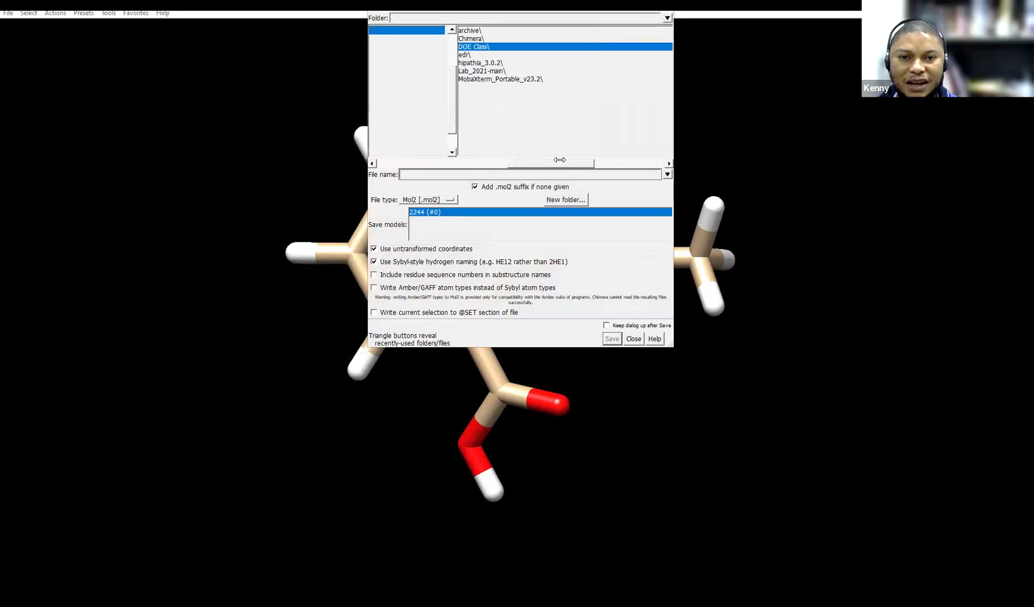
{"action": "type", "text": "Aspirin"}
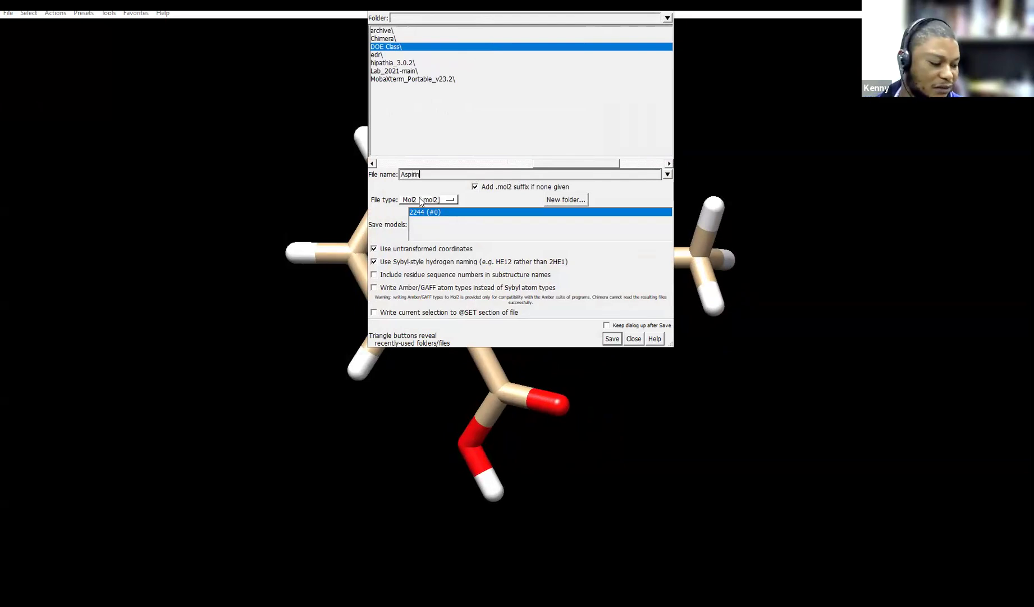
{"action": "left_click", "coordinate": [612, 338]}
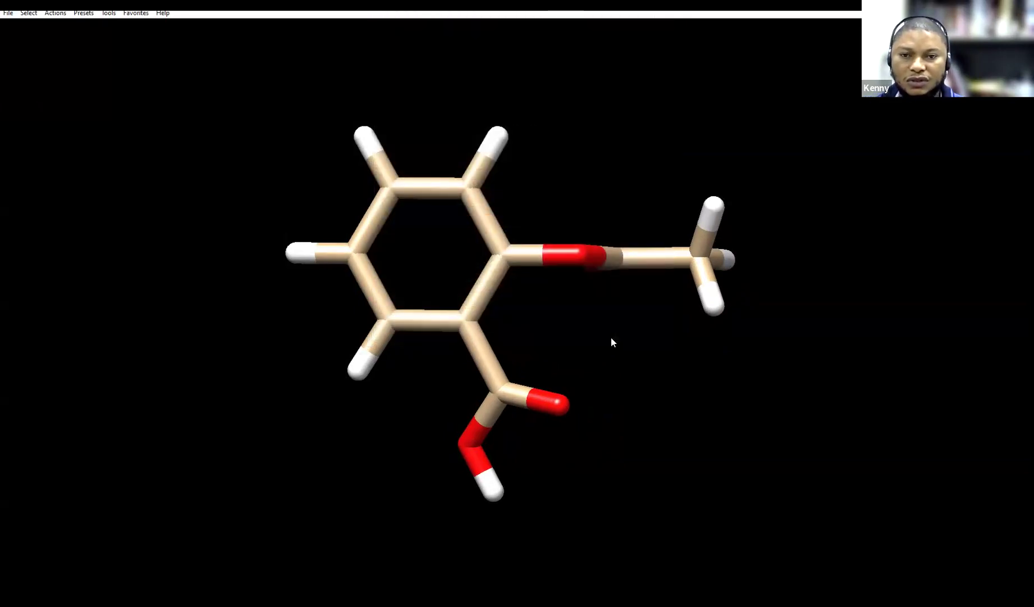
{"action": "left_click", "coordinate": [8, 13]}
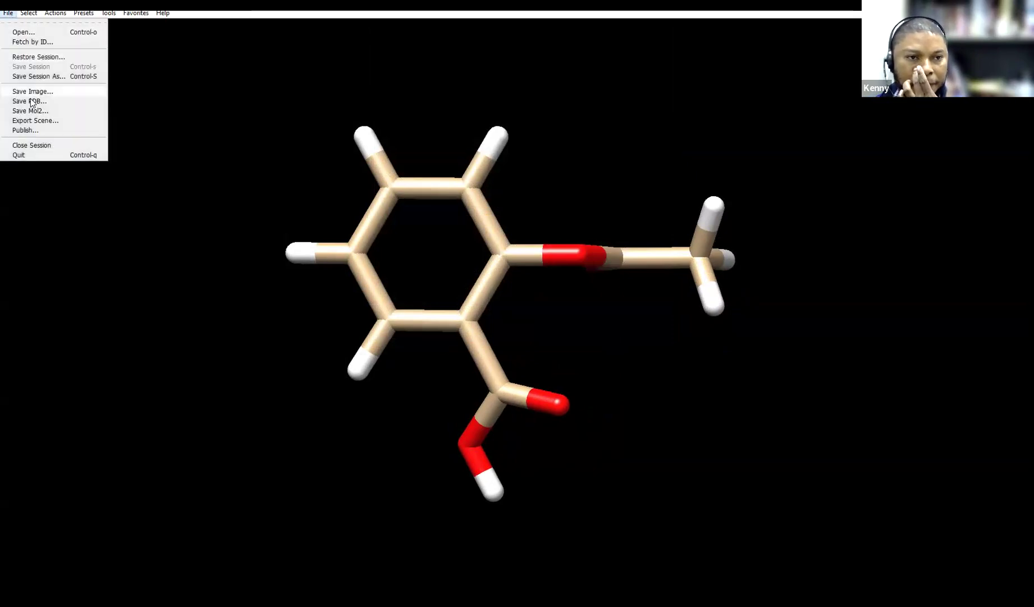
{"action": "left_click", "coordinate": [28, 145]}
Open cloroquine.sdf and save it as a Mol2 file named 'clo…' in DOE Class
{"action": "left_click", "coordinate": [7, 13]}
{"action": "left_click", "coordinate": [19, 30]}
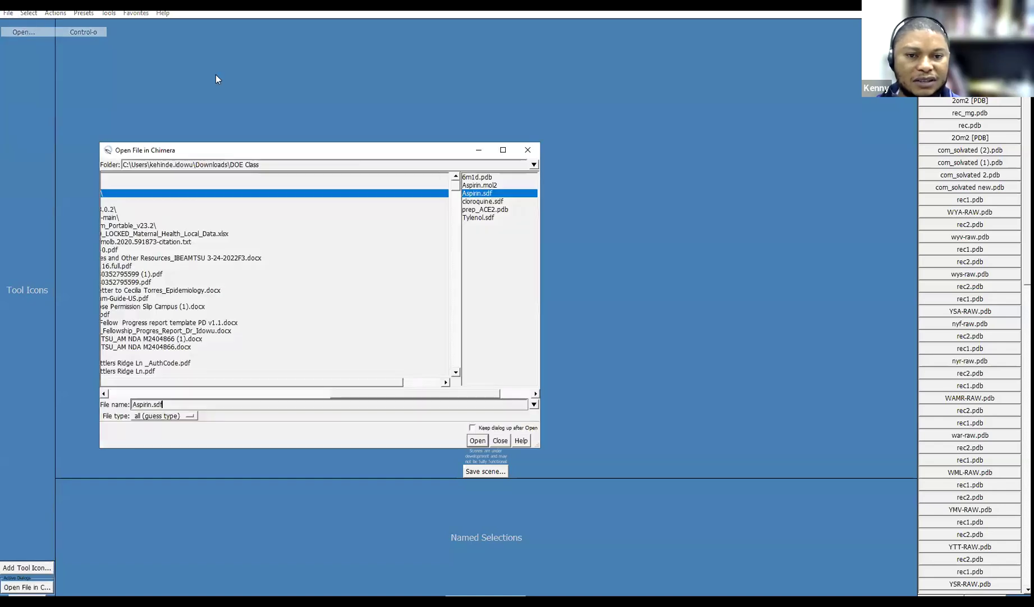
{"action": "double_click", "coordinate": [478, 201]}
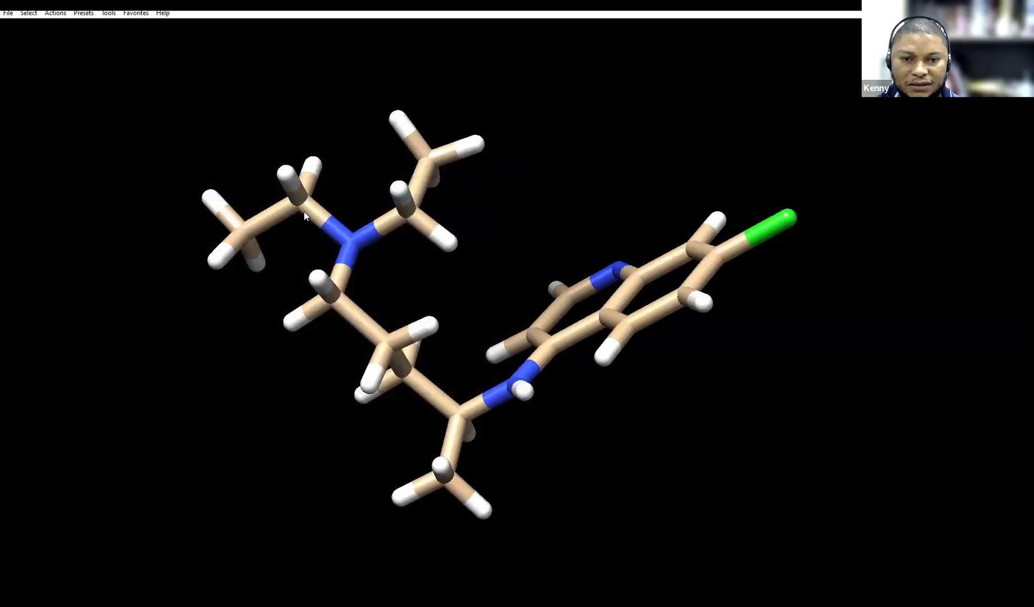
{"action": "left_click", "coordinate": [8, 13]}
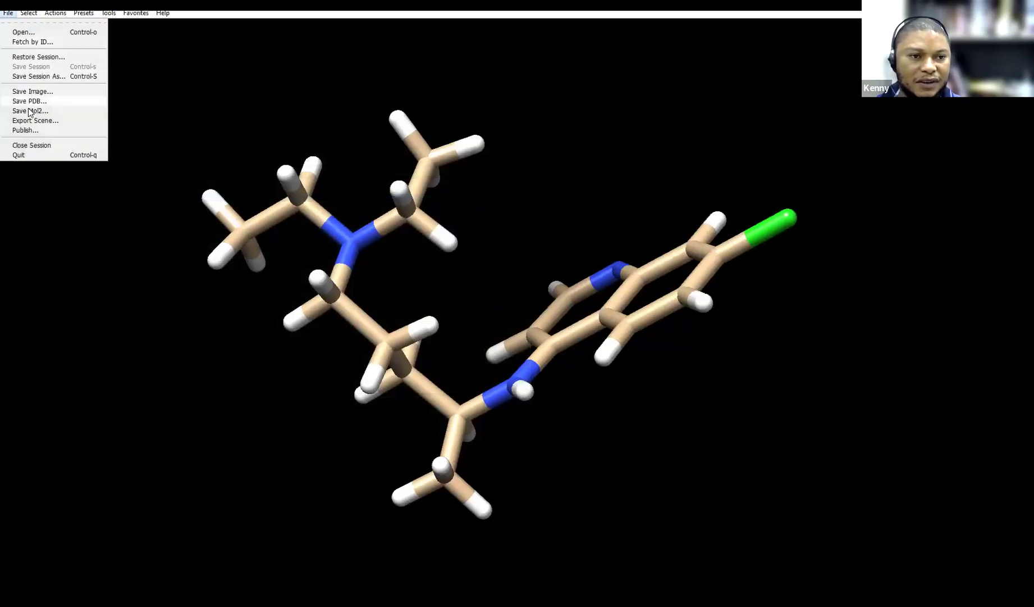
{"action": "left_click", "coordinate": [22, 110]}
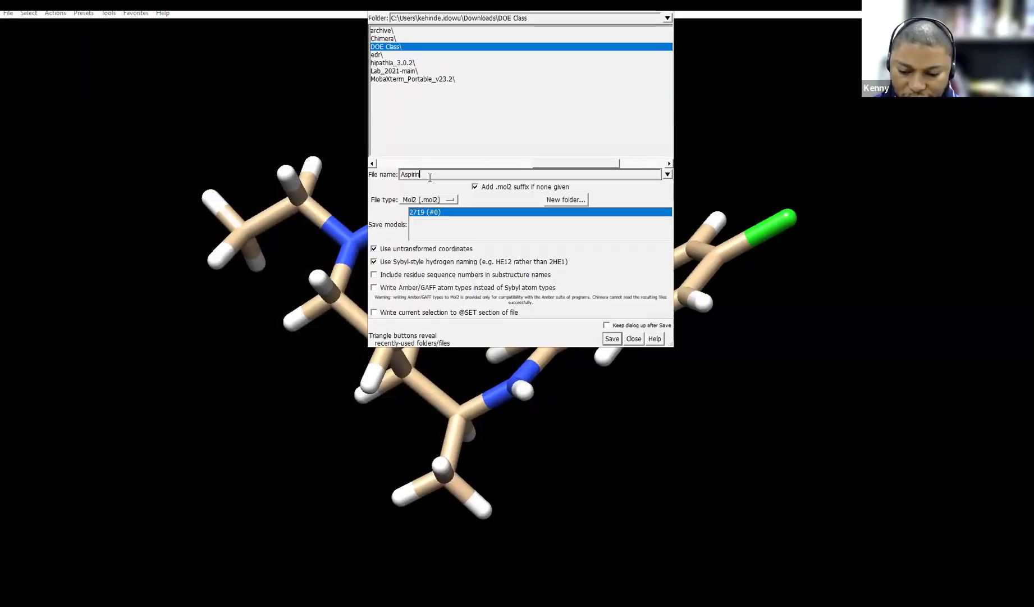
{"action": "key", "text": "BackSpace"}
{"action": "key", "text": "BackSpace"}
{"action": "key", "text": "BackSpace"}
{"action": "key", "text": "BackSpace"}
{"action": "key", "text": "BackSpace"}
{"action": "type", "text": "cloroquine"}
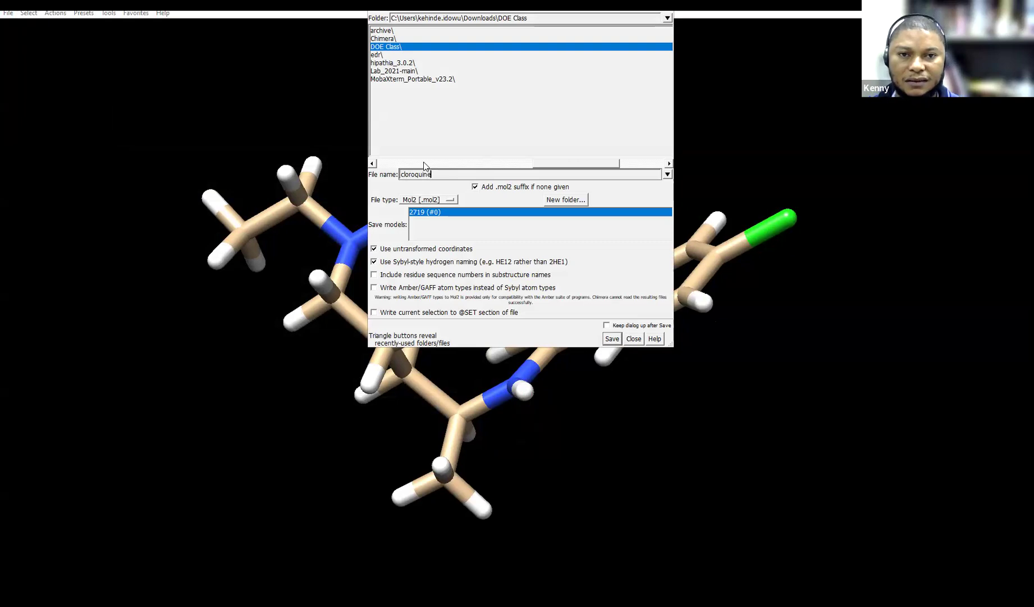
{"action": "left_click", "coordinate": [612, 338]}
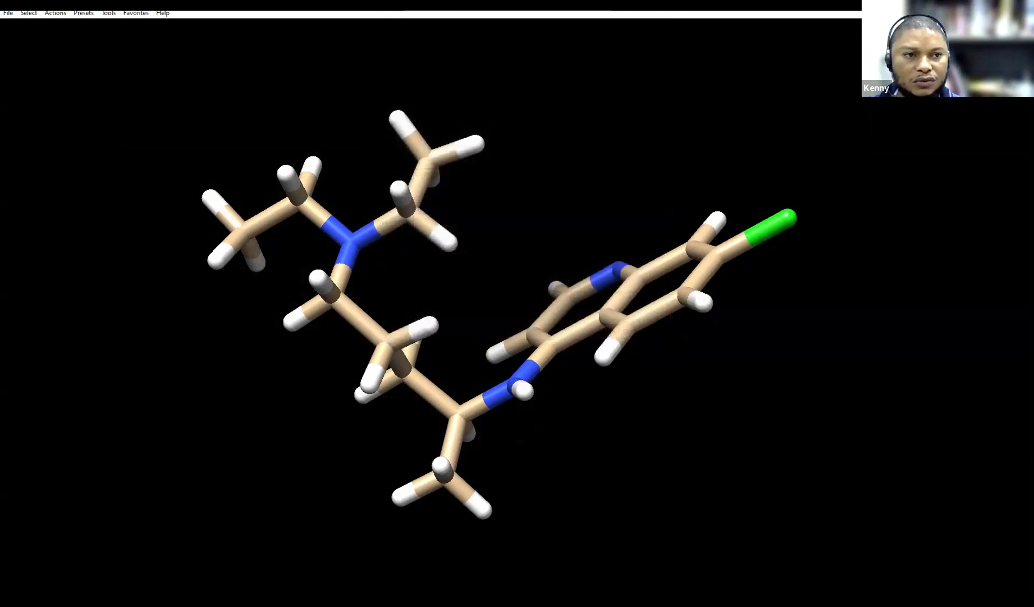
Close the chloroquine session and open Tylenol.sdf
{"action": "left_click", "coordinate": [9, 18]}
{"action": "left_click", "coordinate": [26, 144]}
{"action": "left_click", "coordinate": [8, 12]}
{"action": "left_click", "coordinate": [56, 34]}
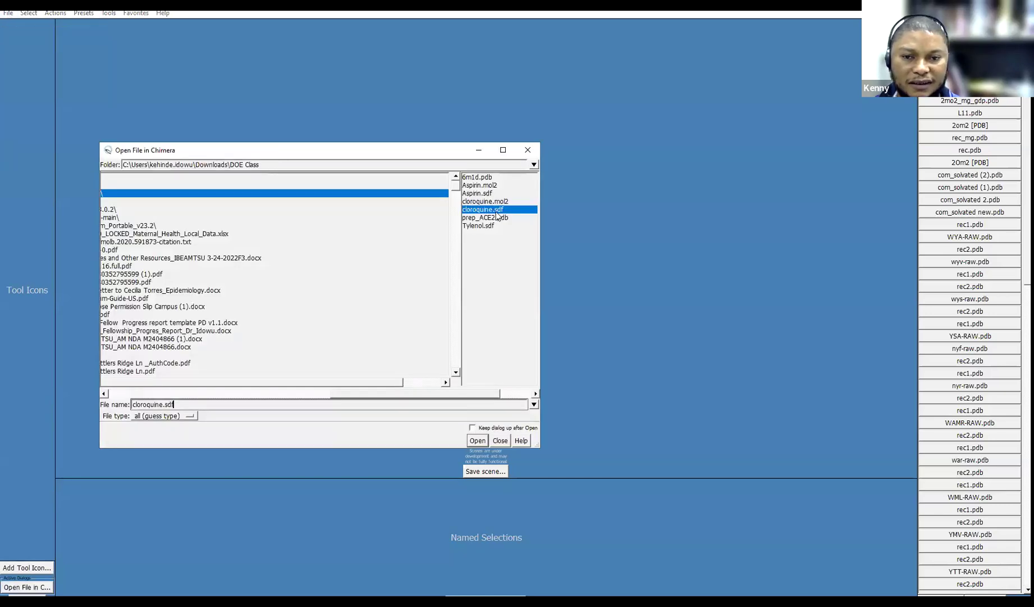
{"action": "double_click", "coordinate": [478, 225]}
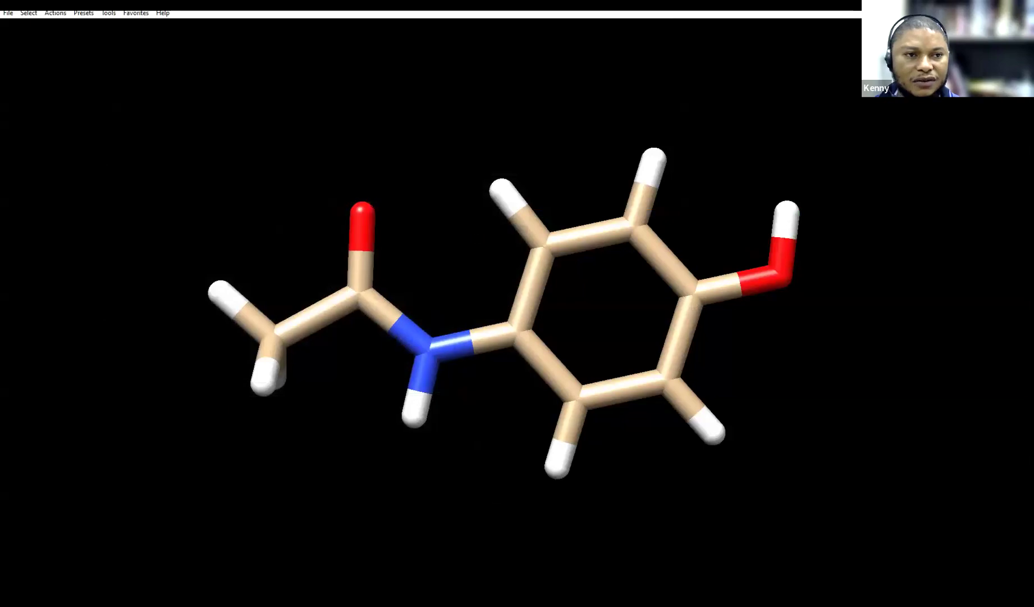
Save Tylenol as a Mol2 file, then close the session
{"action": "left_click", "coordinate": [7, 12]}
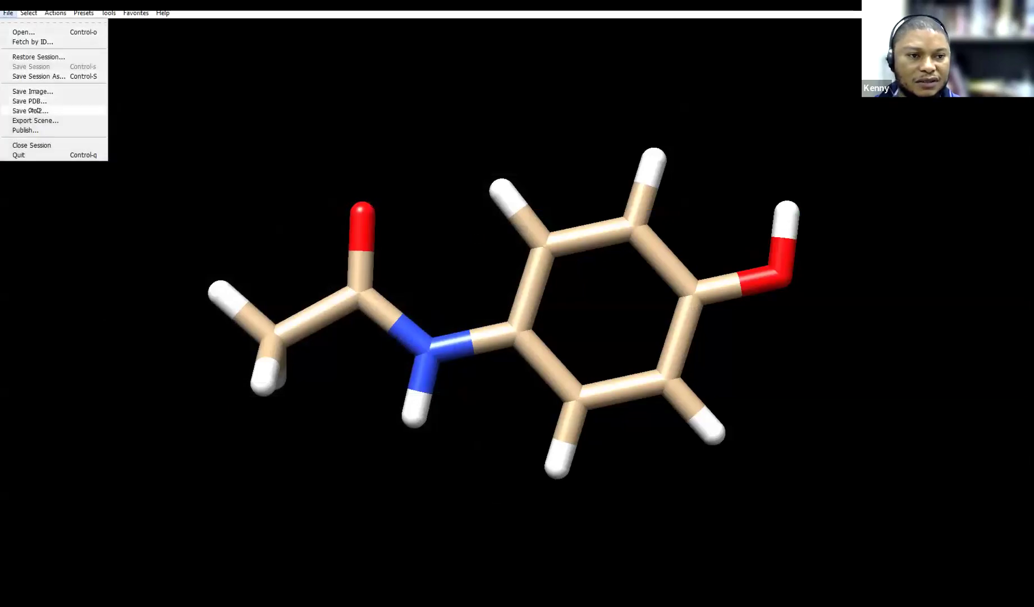
{"action": "left_click", "coordinate": [33, 110]}
{"action": "key", "text": "BackSpace"}
{"action": "key", "text": "BackSpace"}
{"action": "key", "text": "BackSpace"}
{"action": "key", "text": "BackSpace"}
{"action": "key", "text": "BackSpace"}
{"action": "key", "text": "BackSpace"}
{"action": "key", "text": "BackSpace"}
{"action": "key", "text": "BackSpace"}
{"action": "key", "text": "BackSpace"}
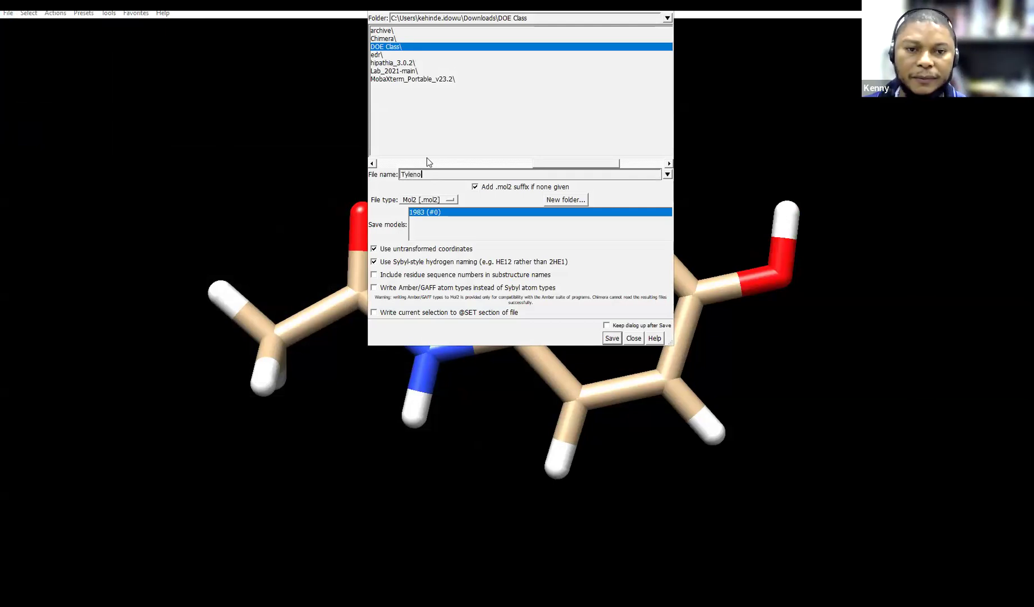
{"action": "left_click", "coordinate": [612, 338]}
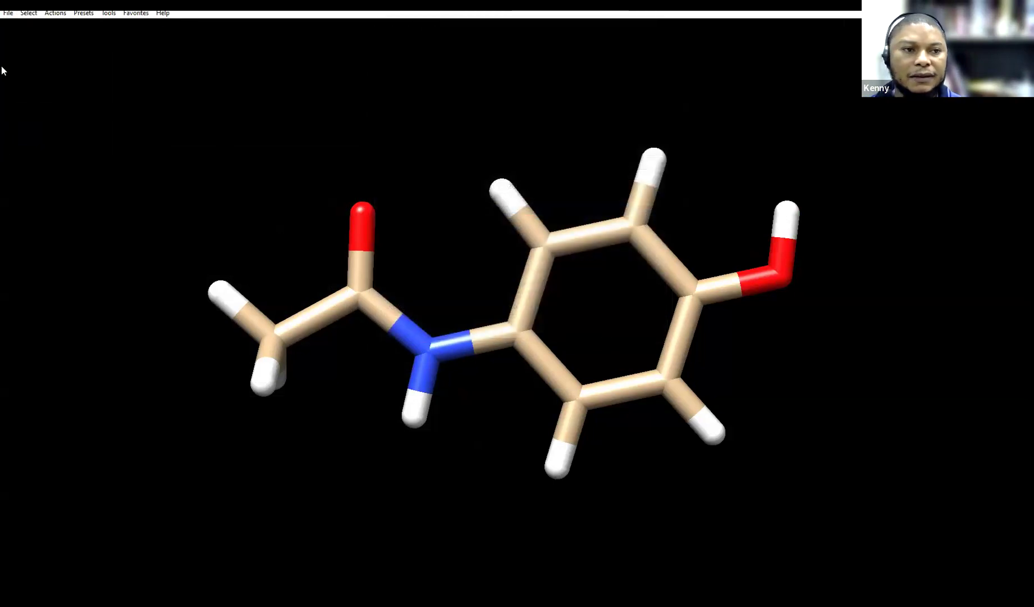
{"action": "left_click", "coordinate": [8, 12]}
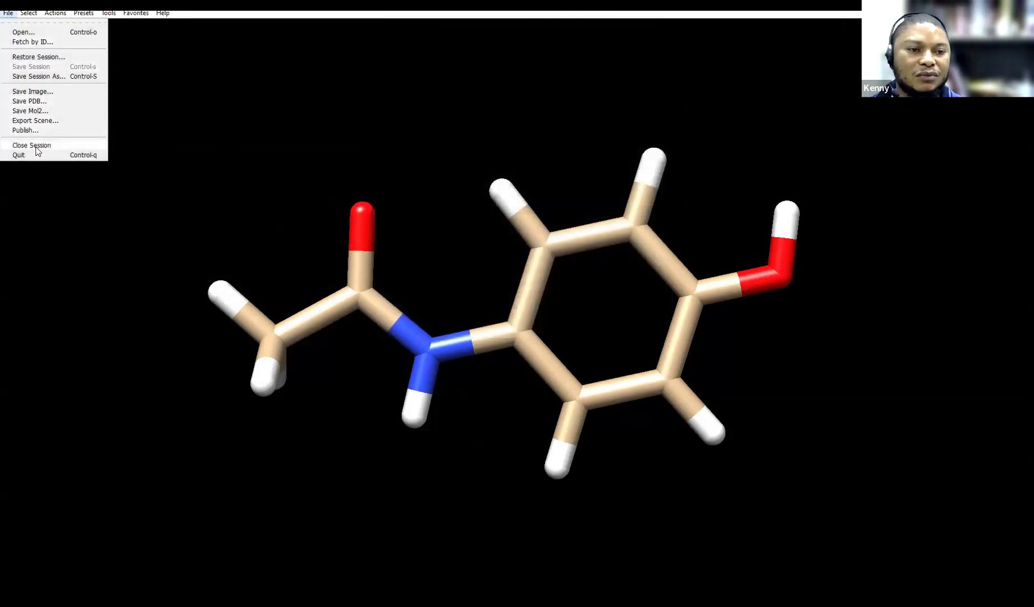
{"action": "left_click", "coordinate": [31, 145]}
In PyRx, load the Aspirin molecule from the DOE Class folder
{"action": "left_click", "coordinate": [424, 564]}
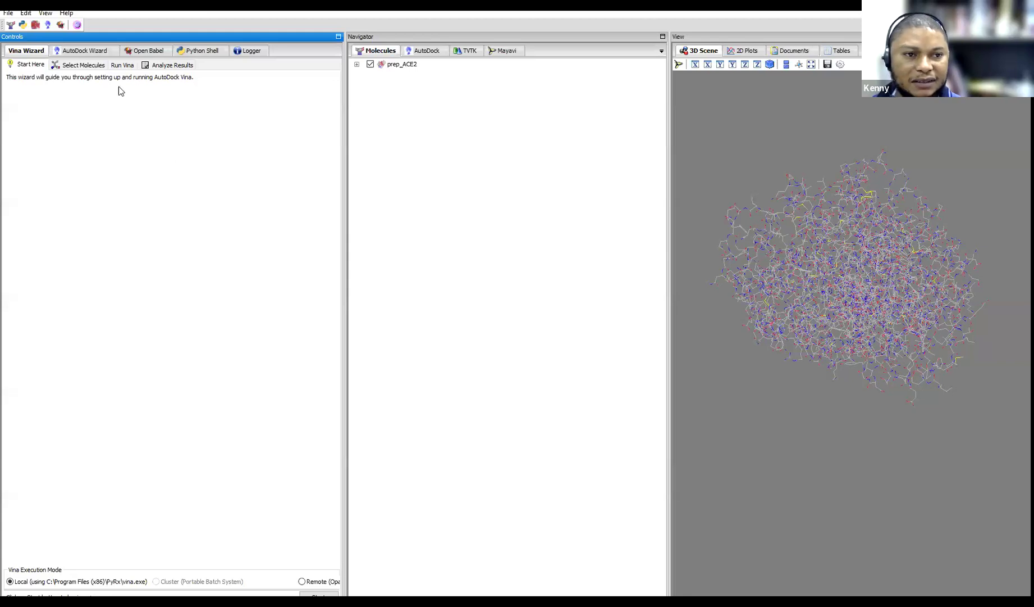
{"action": "left_click", "coordinate": [9, 13]}
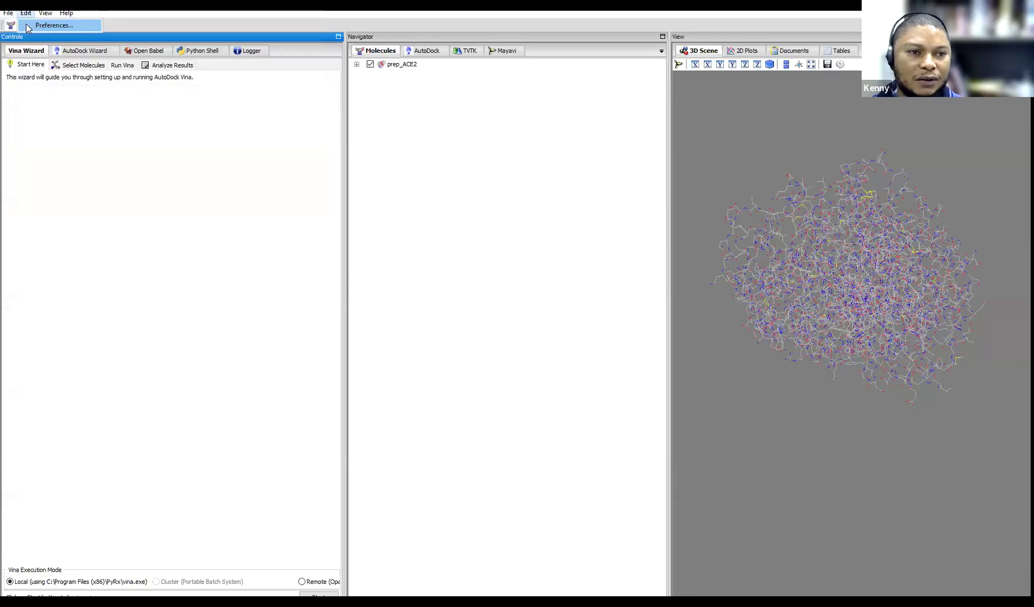
{"action": "left_click", "coordinate": [28, 27]}
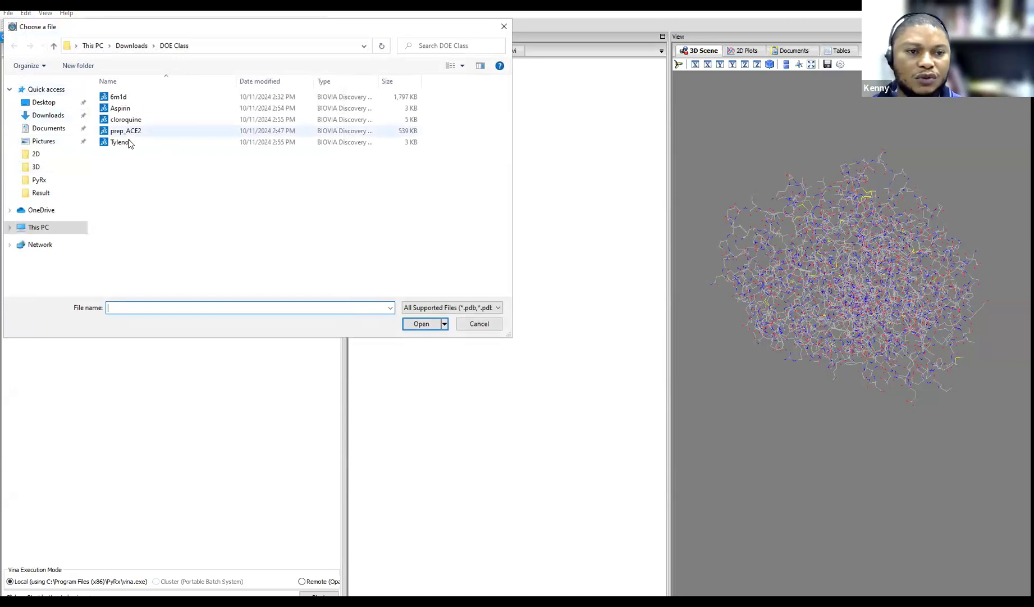
{"action": "left_click", "coordinate": [123, 110]}
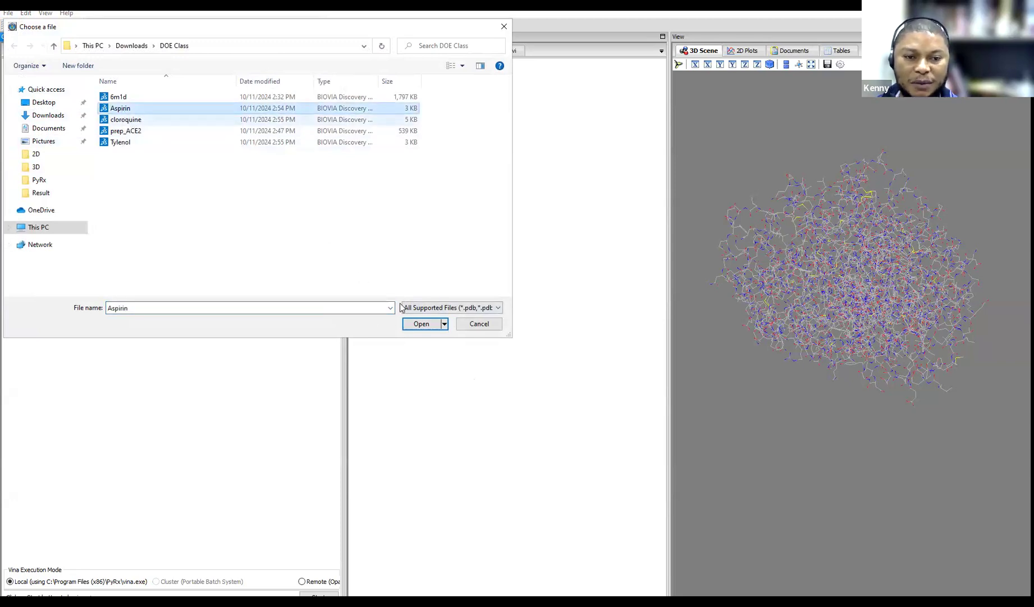
{"action": "left_click", "coordinate": [420, 324]}
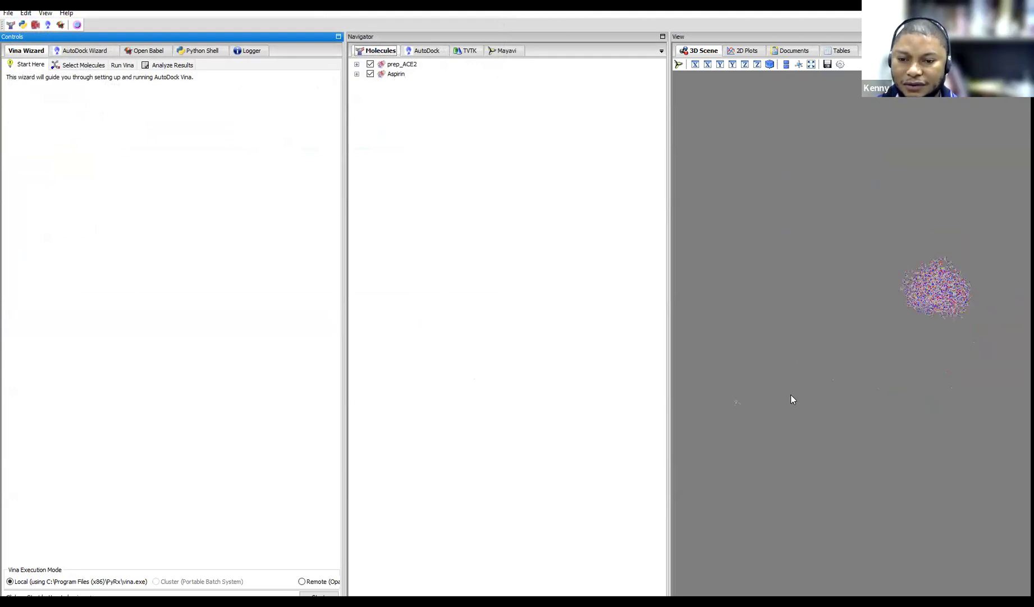
{"action": "scroll", "coordinate": [731, 452], "scroll_direction": "up", "scroll_amount": 1}
{"action": "scroll", "coordinate": [715, 436], "scroll_direction": "down", "scroll_amount": 2}
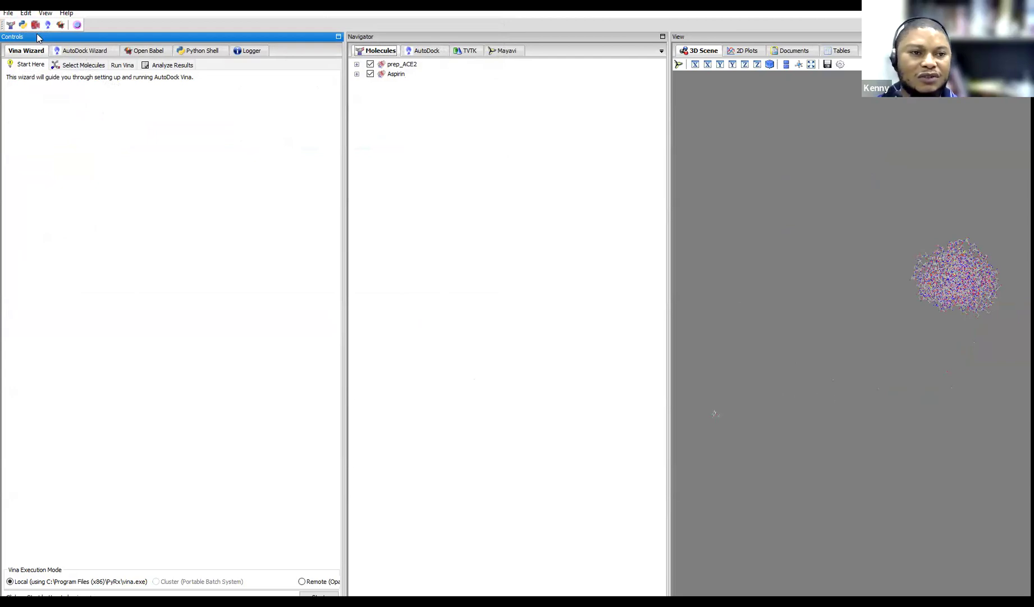
Load the cloroquine and Tylenol molecules from DOE Class
{"action": "left_click", "coordinate": [8, 12]}
{"action": "left_click", "coordinate": [8, 12]}
{"action": "left_click", "coordinate": [8, 13]}
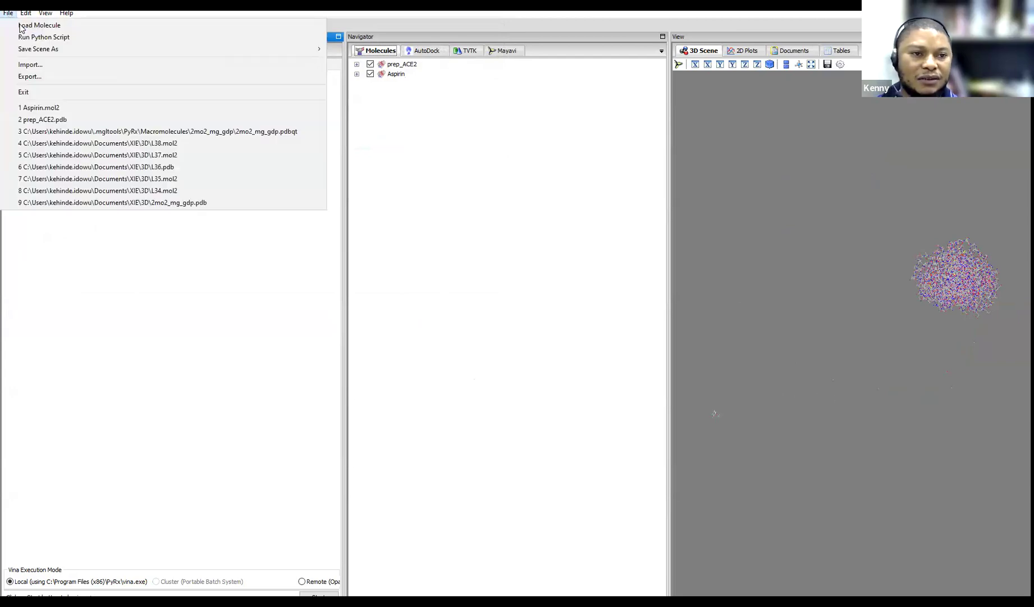
{"action": "left_click", "coordinate": [21, 25]}
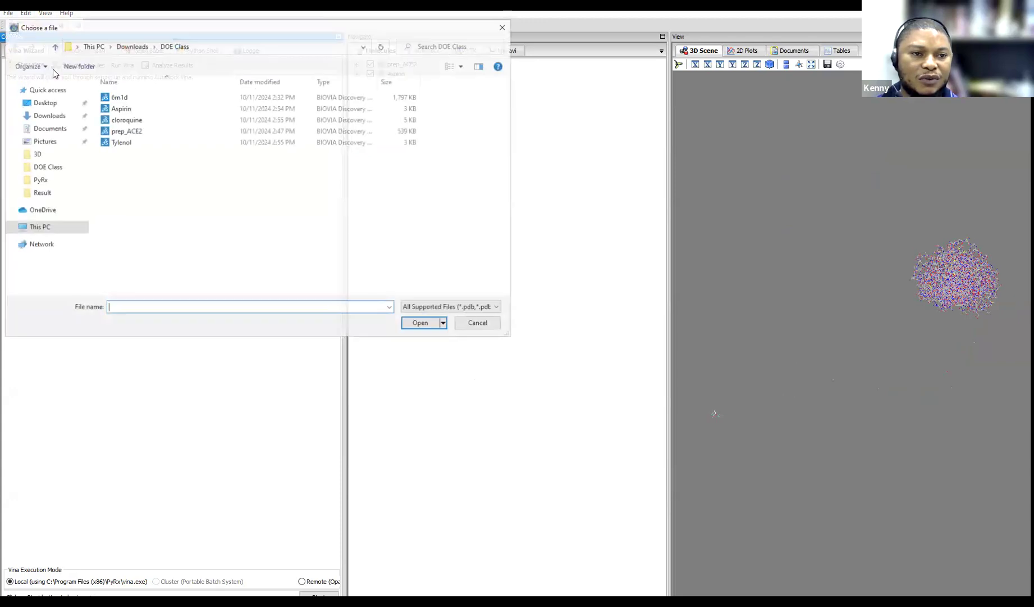
{"action": "double_click", "coordinate": [124, 119]}
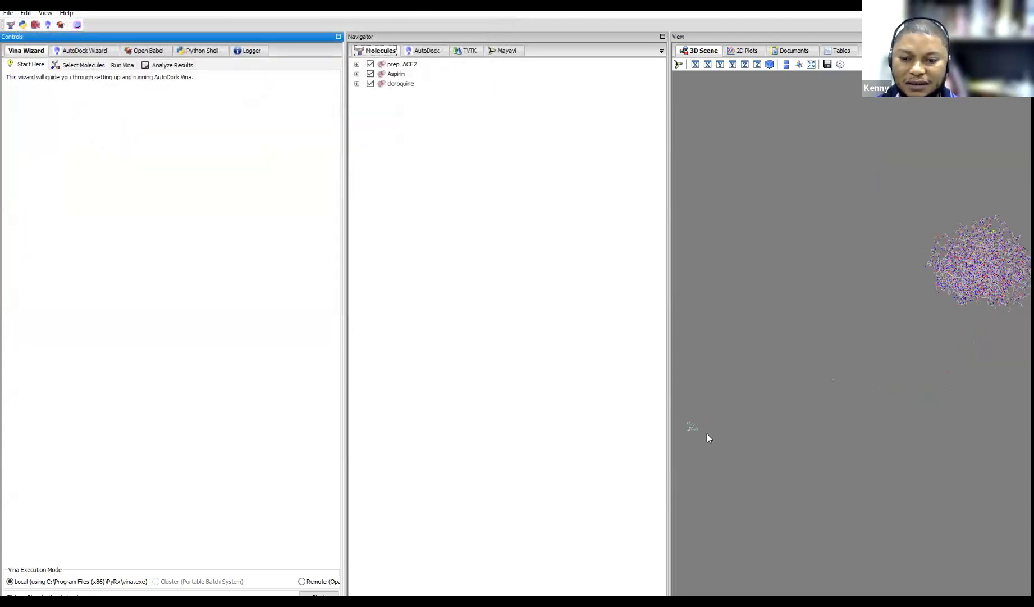
{"action": "left_click", "coordinate": [8, 12]}
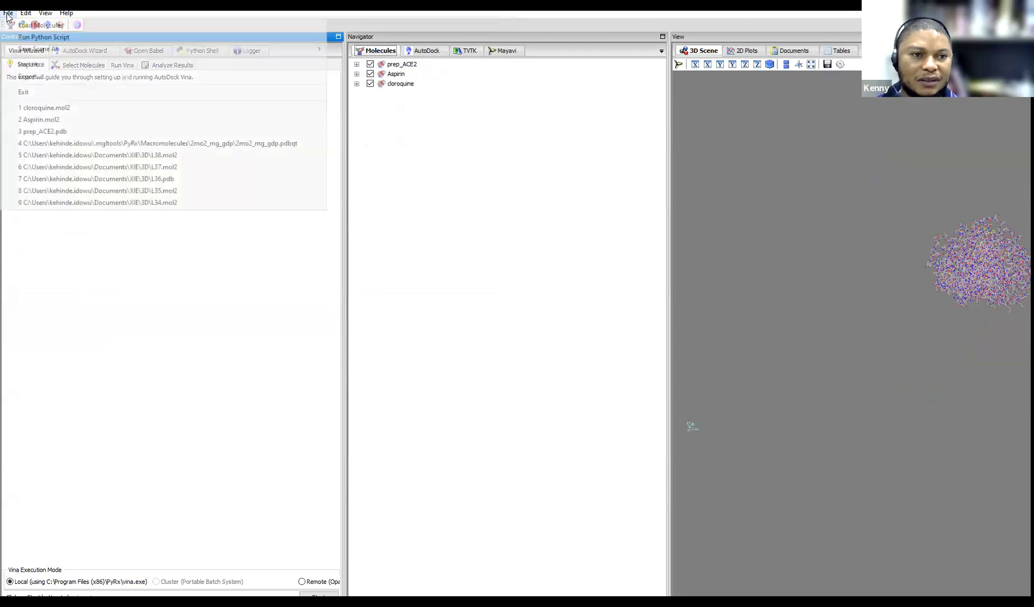
{"action": "left_click", "coordinate": [26, 26]}
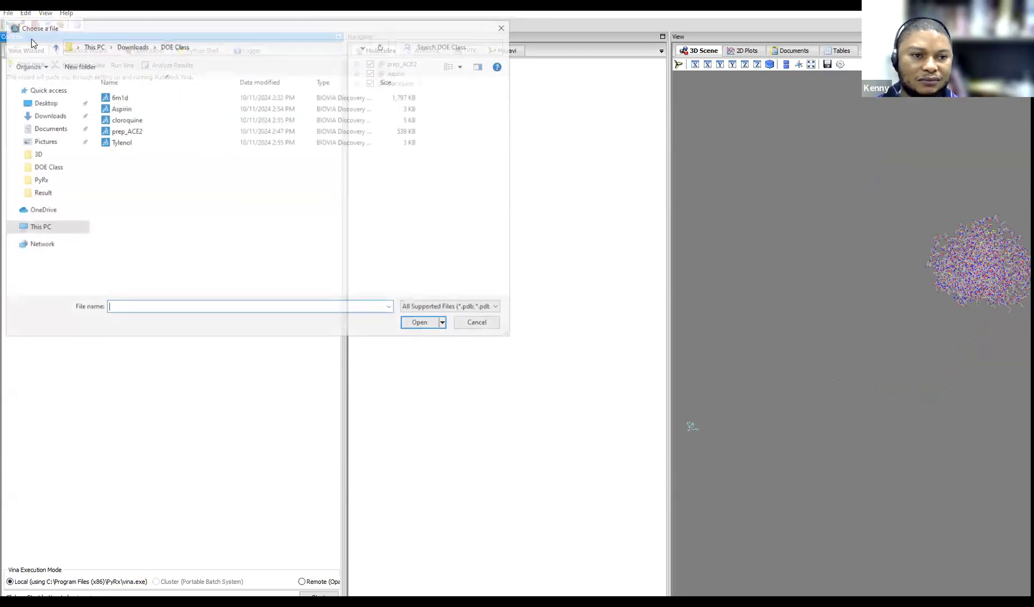
{"action": "double_click", "coordinate": [121, 143]}
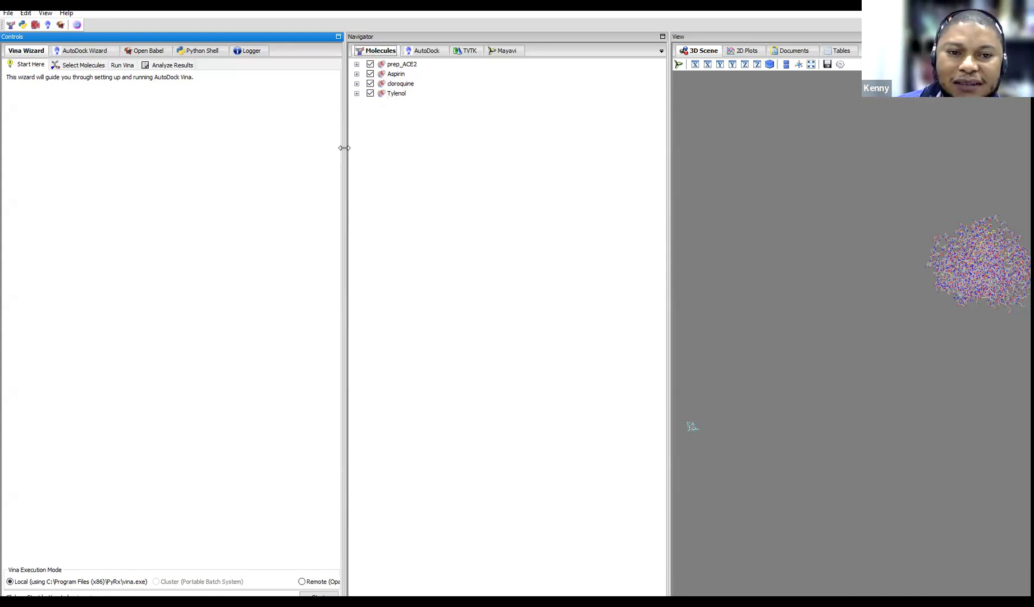
Shrink the Controls and Navigator panels, then zoom in and rotate the ACE2 protein
{"action": "left_click_drag", "start_coordinate": [84, 149], "coordinate": [85, 149]}
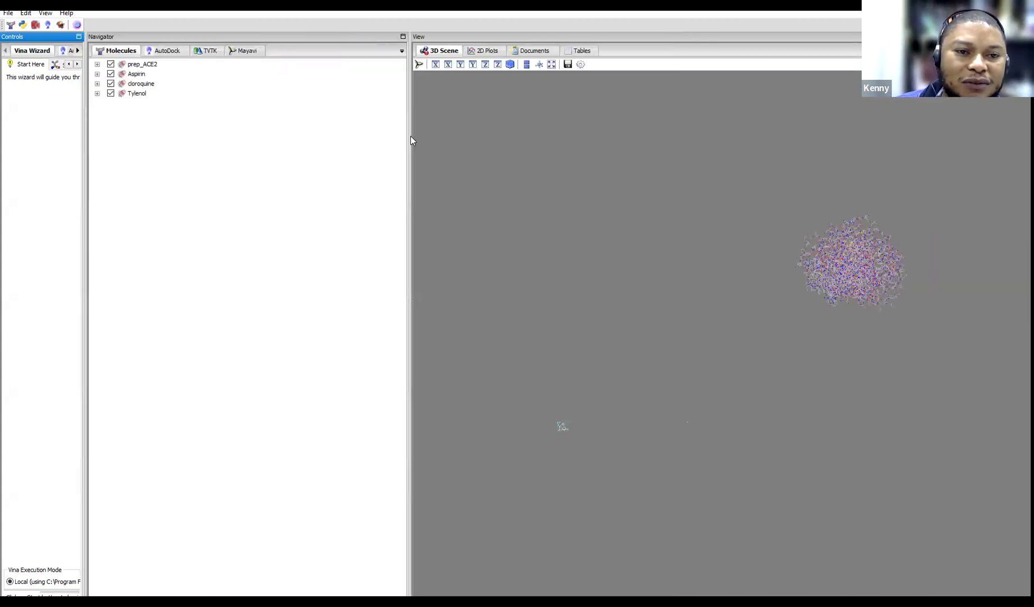
{"action": "left_click_drag", "start_coordinate": [406, 142], "coordinate": [223, 141]}
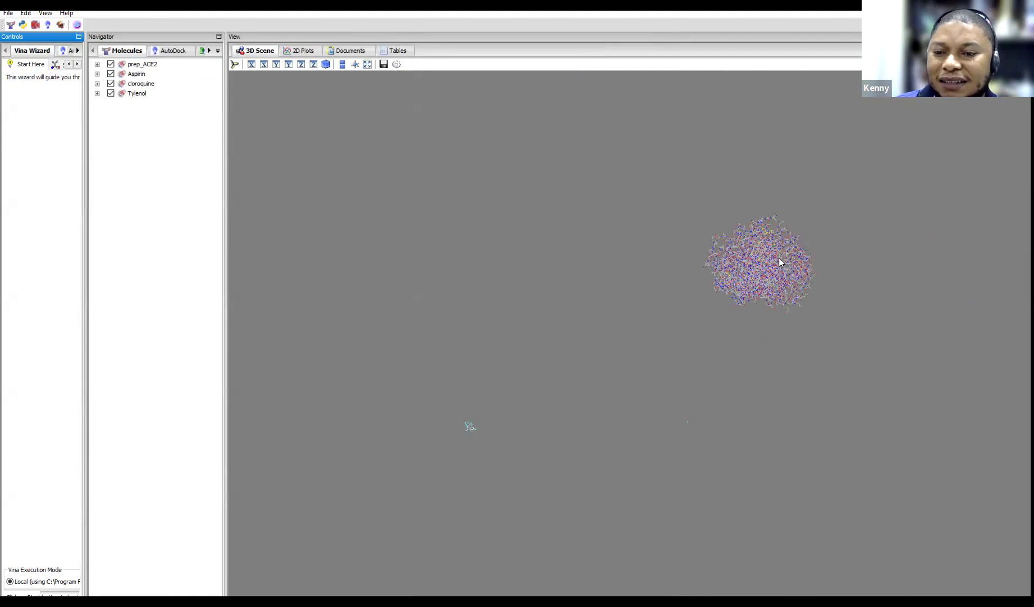
{"action": "scroll", "coordinate": [779, 257], "scroll_direction": "up", "scroll_amount": 3}
{"action": "left_click_drag", "start_coordinate": [791, 255], "coordinate": [707, 270]}
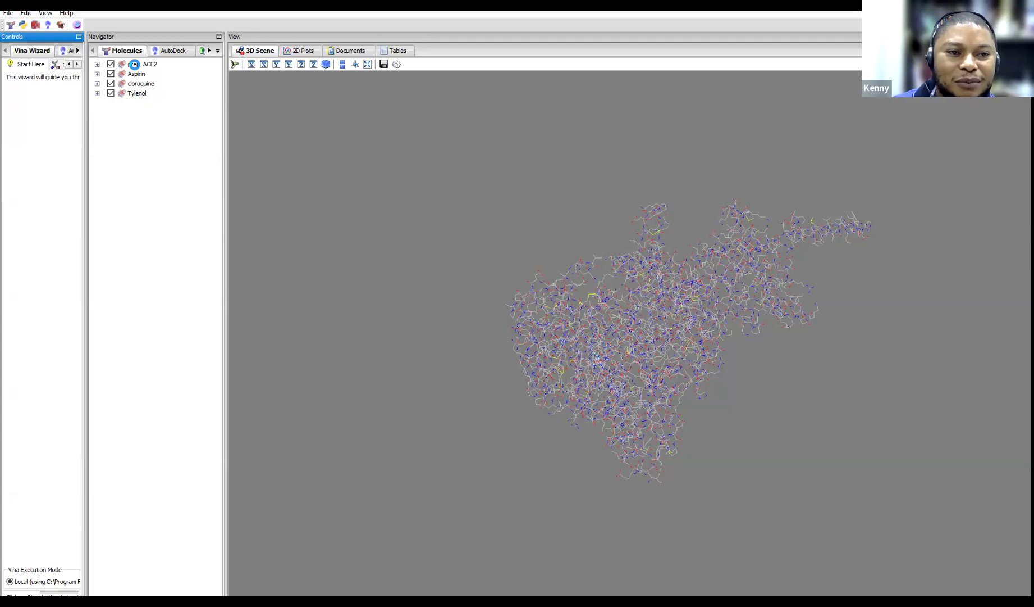
Make prep_ACE2 an AutoDock macromolecule
{"action": "right_click", "coordinate": [135, 64]}
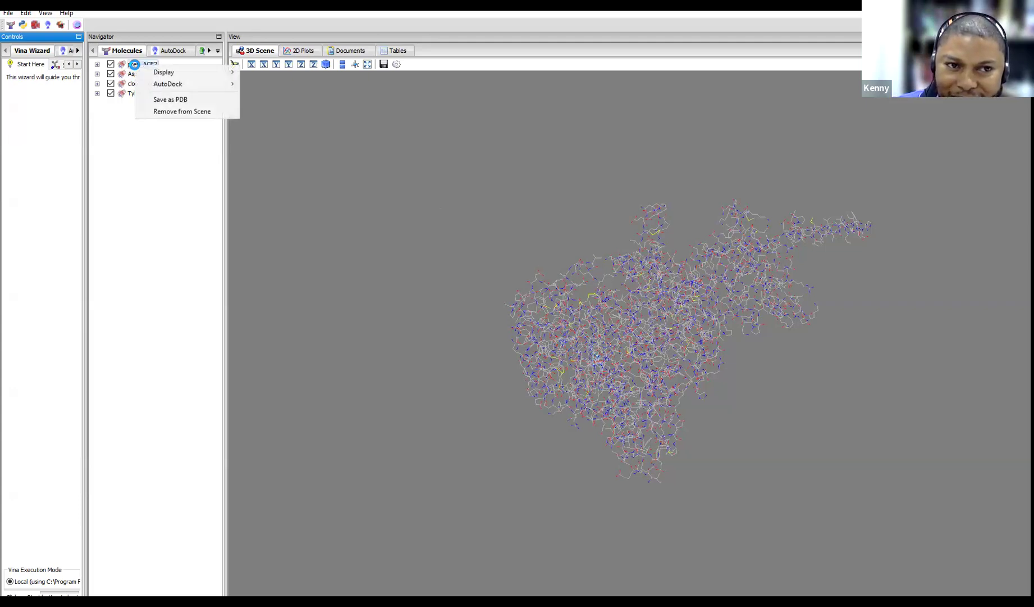
{"action": "mouse_move", "coordinate": [166, 72]}
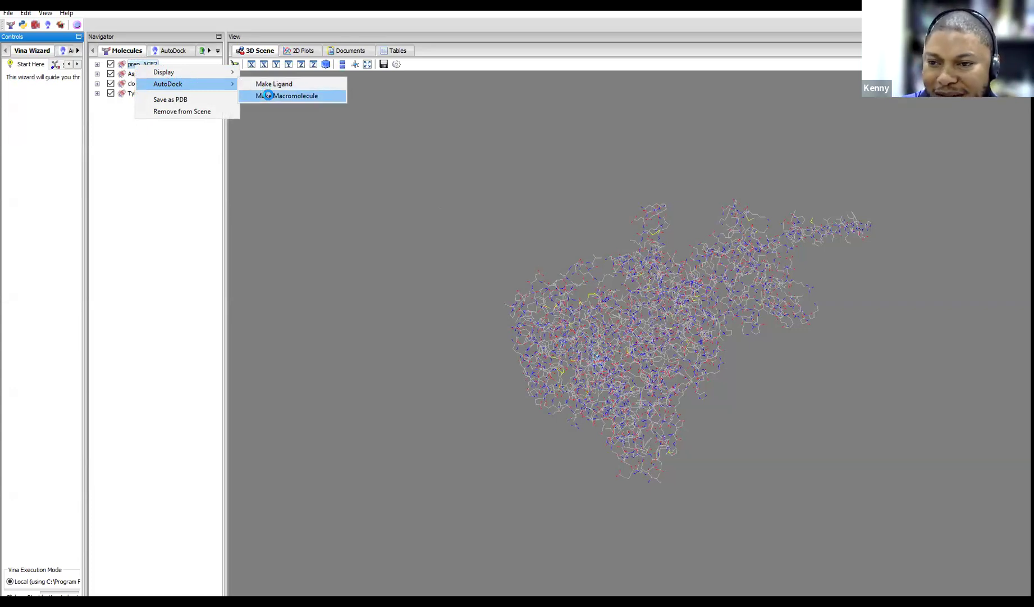
{"action": "left_click", "coordinate": [268, 95]}
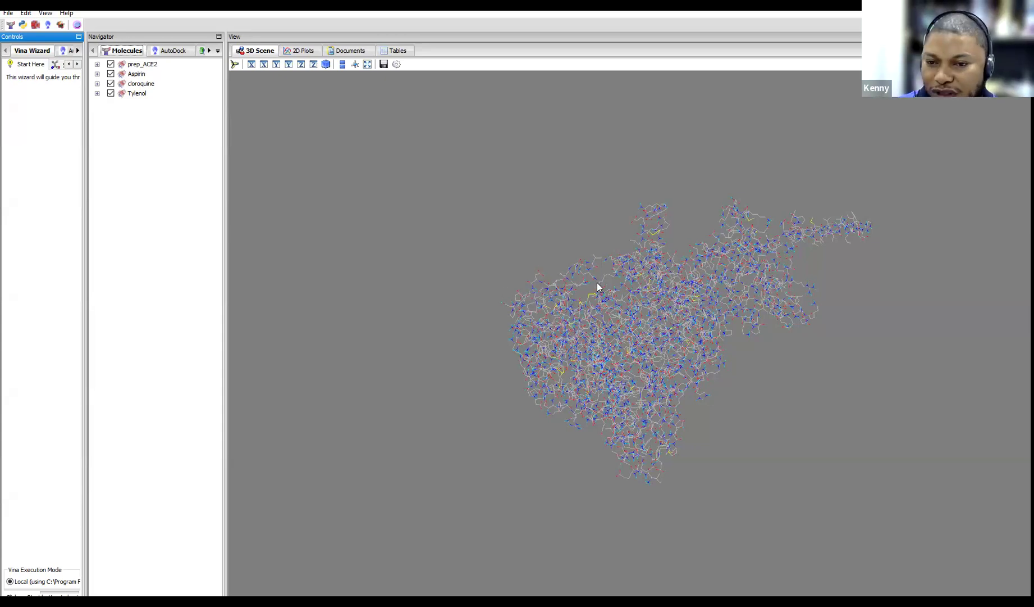
Make Aspirin, cloroquine and Tylenol AutoDock ligands
{"action": "left_click", "coordinate": [136, 75]}
{"action": "right_click", "coordinate": [137, 77]}
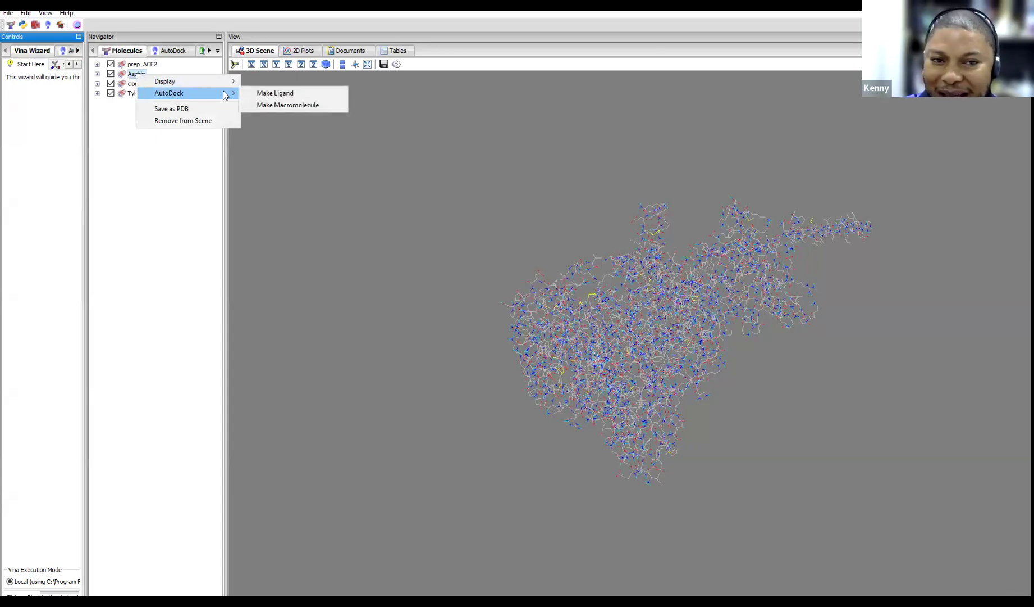
{"action": "left_click", "coordinate": [269, 94]}
{"action": "right_click", "coordinate": [135, 85]}
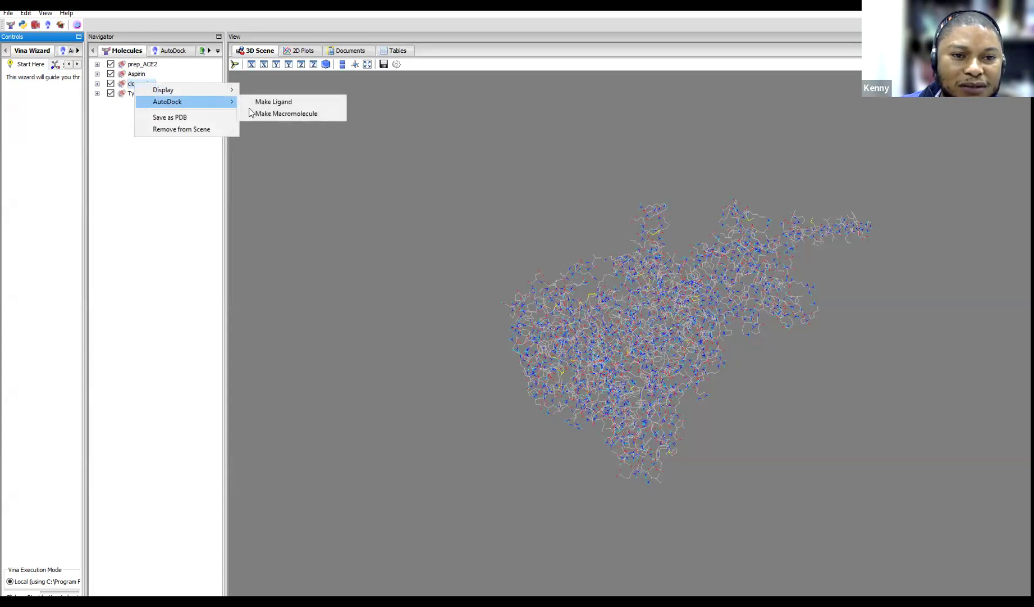
{"action": "left_click", "coordinate": [271, 100]}
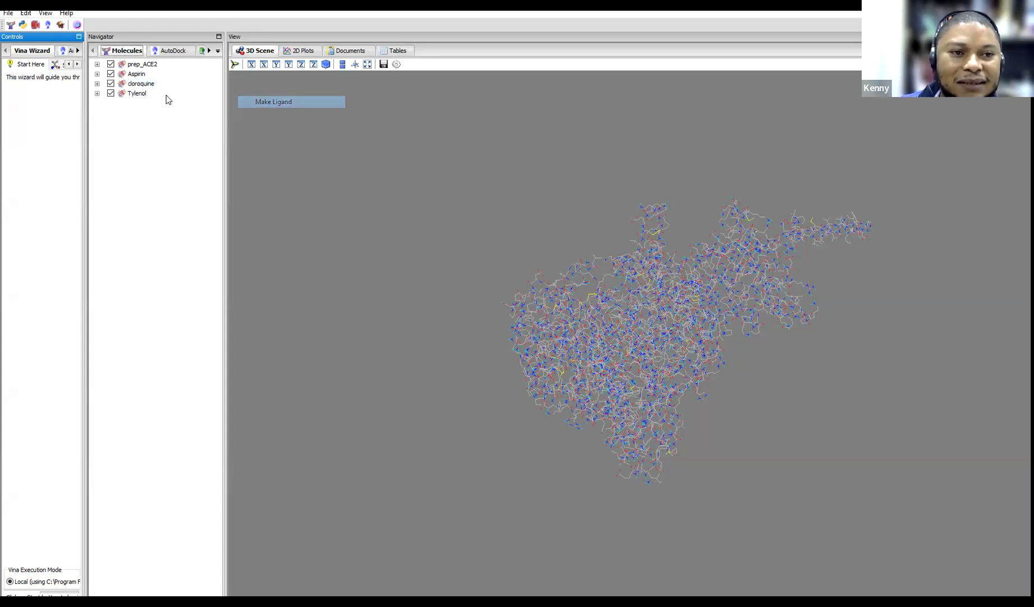
{"action": "right_click", "coordinate": [140, 94]}
{"action": "mouse_move", "coordinate": [224, 113]}
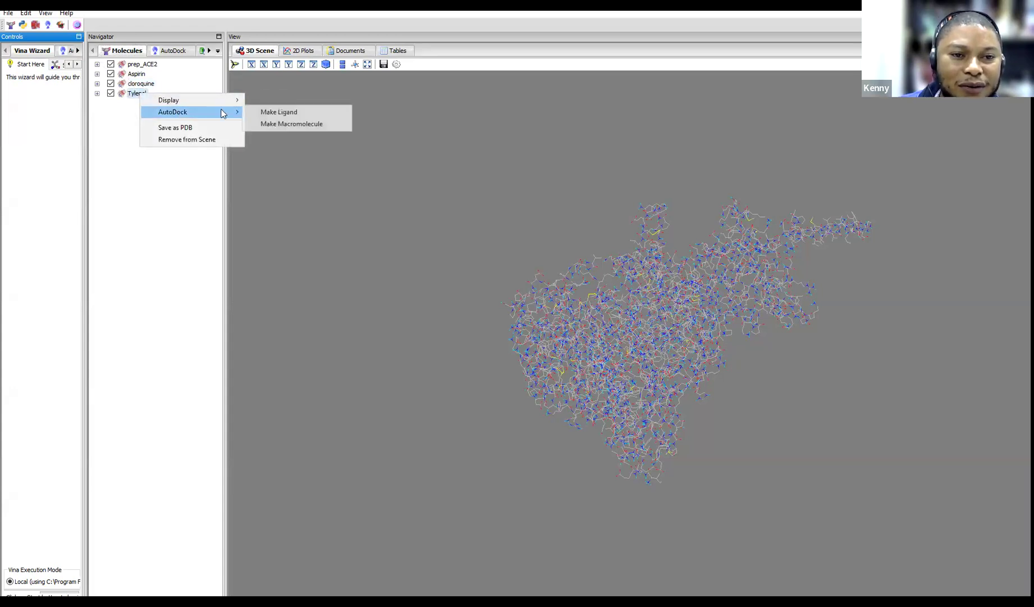
{"action": "left_click", "coordinate": [288, 115]}
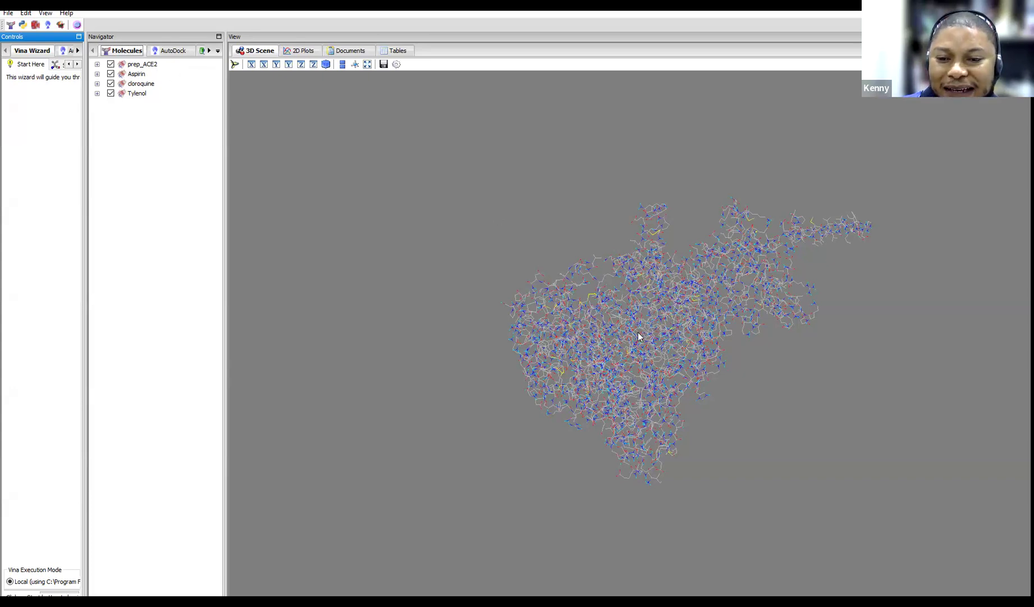
Show the AutoDock ligand and macromolecule lists and select Aspirin, cloroquine and Tylenol
{"action": "left_click", "coordinate": [168, 52]}
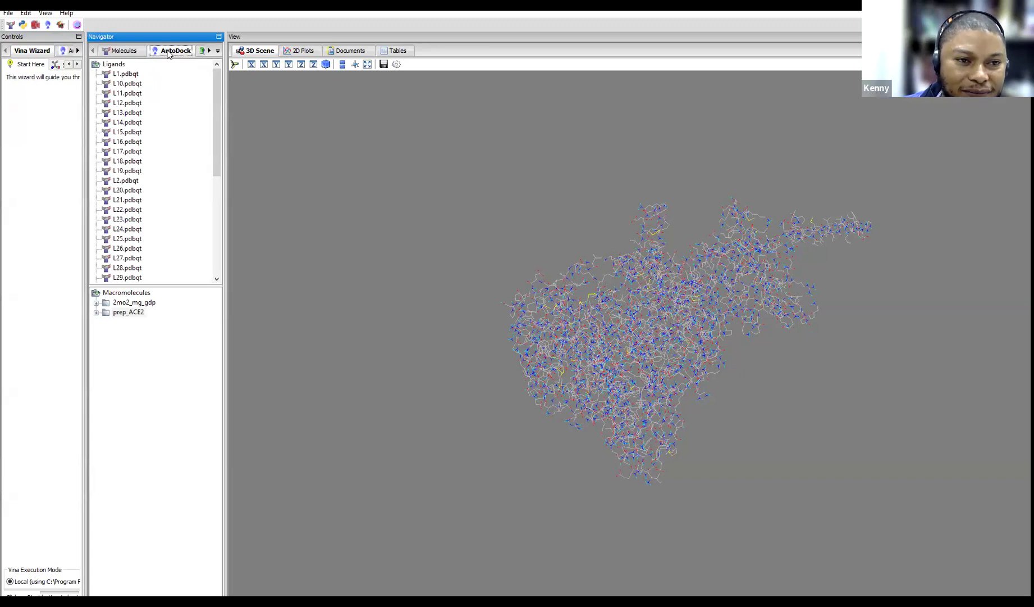
{"action": "scroll", "coordinate": [147, 180], "scroll_direction": "down", "scroll_amount": 7}
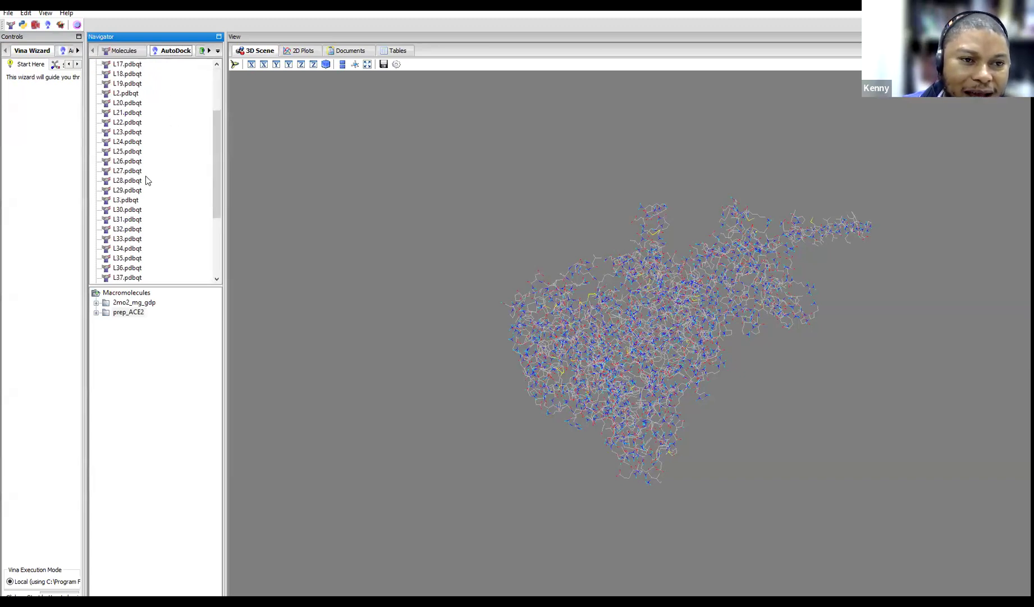
{"action": "scroll", "coordinate": [146, 175], "scroll_direction": "up", "scroll_amount": 7}
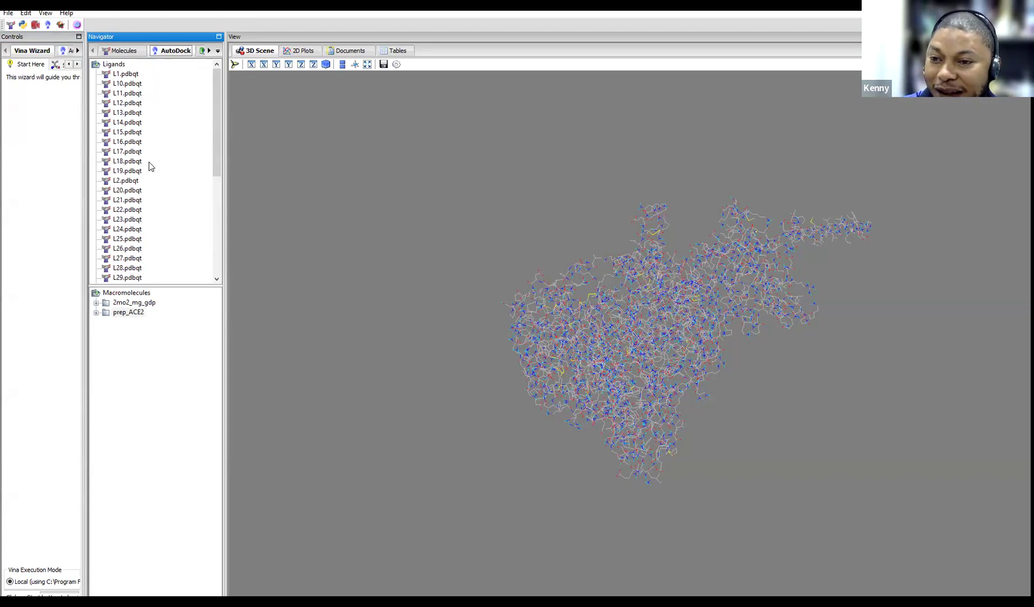
{"action": "scroll", "coordinate": [129, 95], "scroll_direction": "down", "scroll_amount": 1}
{"action": "scroll", "coordinate": [130, 95], "scroll_direction": "up", "scroll_amount": 1}
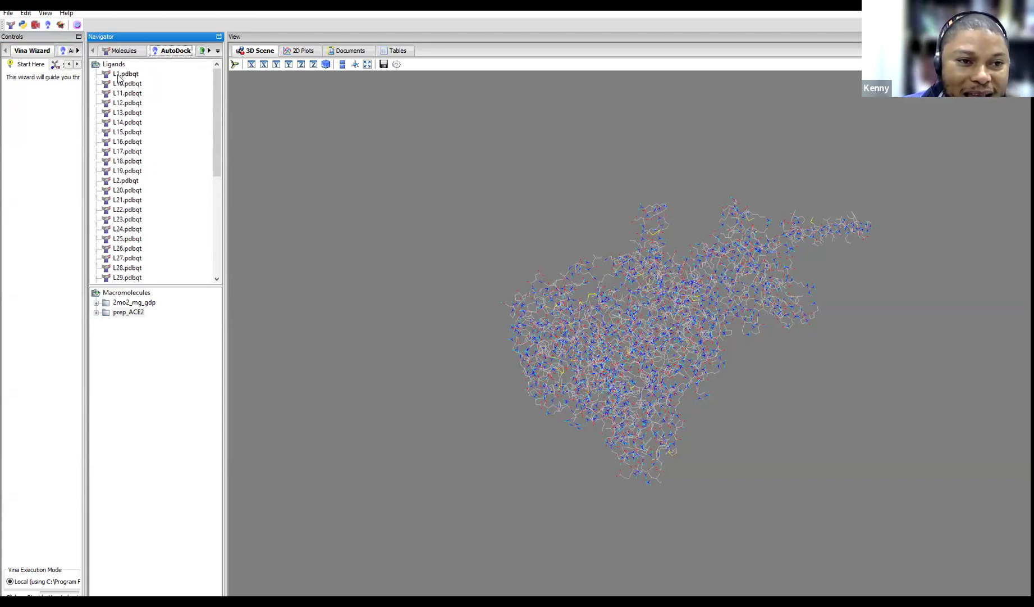
{"action": "scroll", "coordinate": [144, 133], "scroll_direction": "down", "scroll_amount": 6}
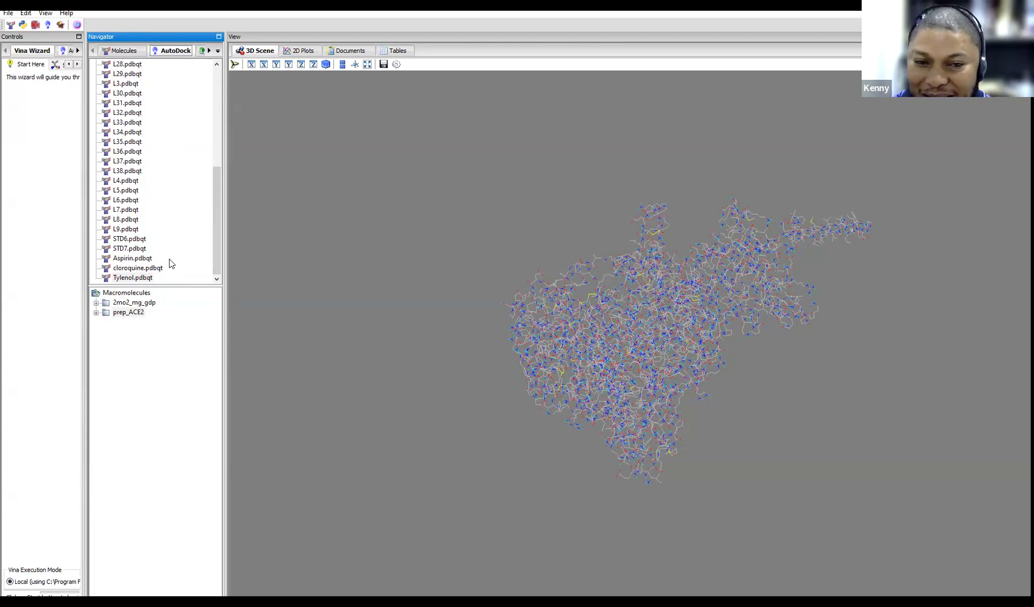
{"action": "left_click", "coordinate": [134, 259]}
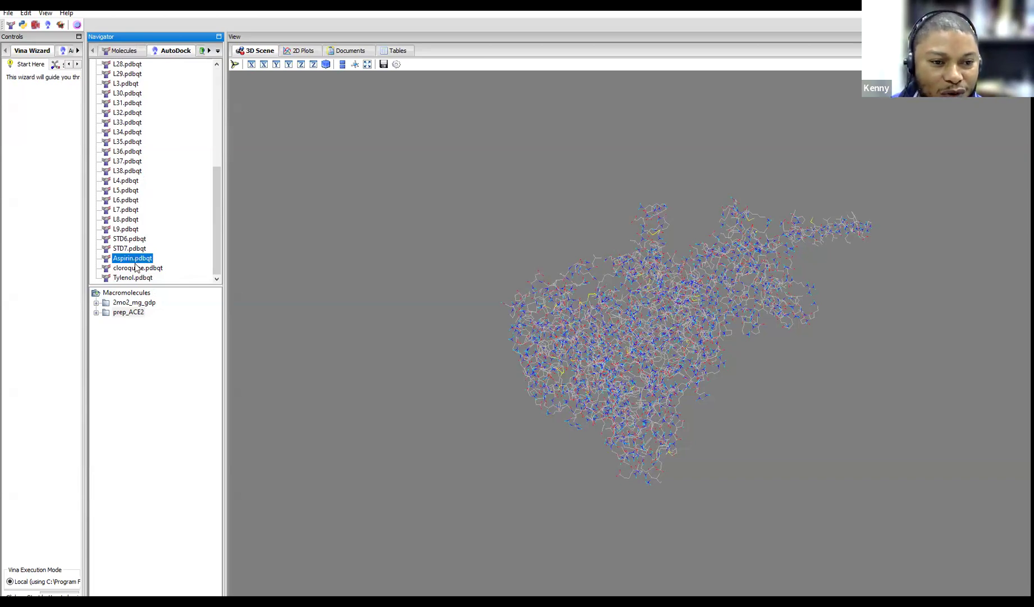
{"action": "left_click", "coordinate": [135, 268], "text": "ctrl"}
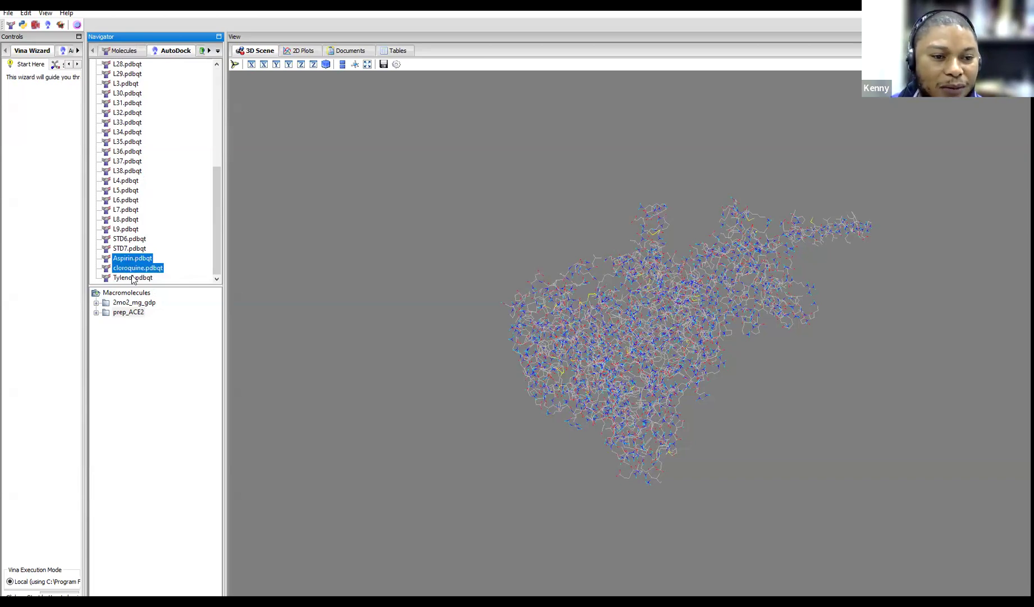
{"action": "left_click", "coordinate": [131, 278], "text": "ctrl"}
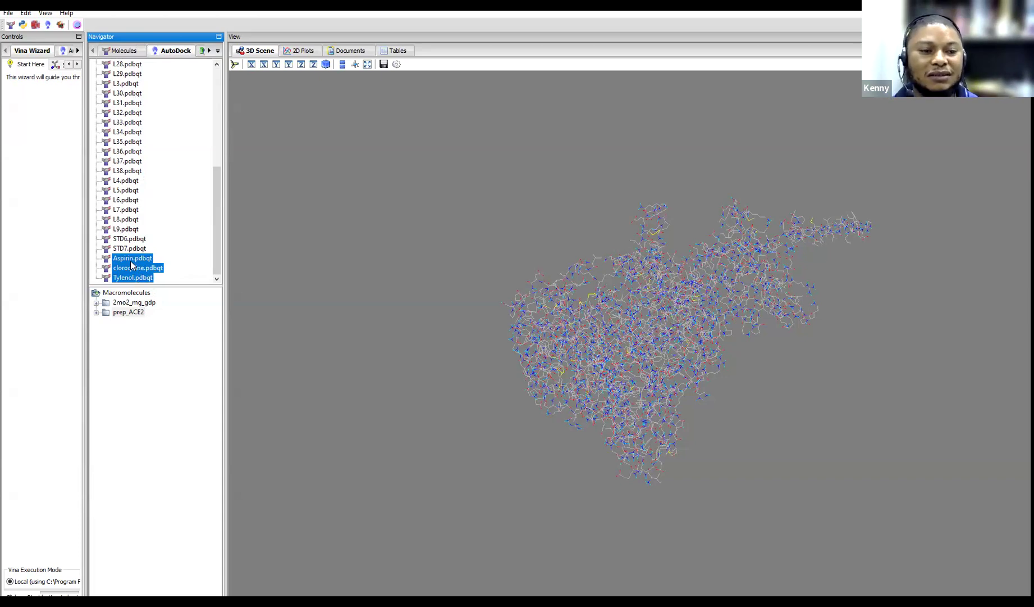
Reselect only Aspirin, cloroquine and Tylenol, and choose prep_ACE2 as the macromolecule
{"action": "scroll", "coordinate": [141, 224], "scroll_direction": "up", "scroll_amount": 7}
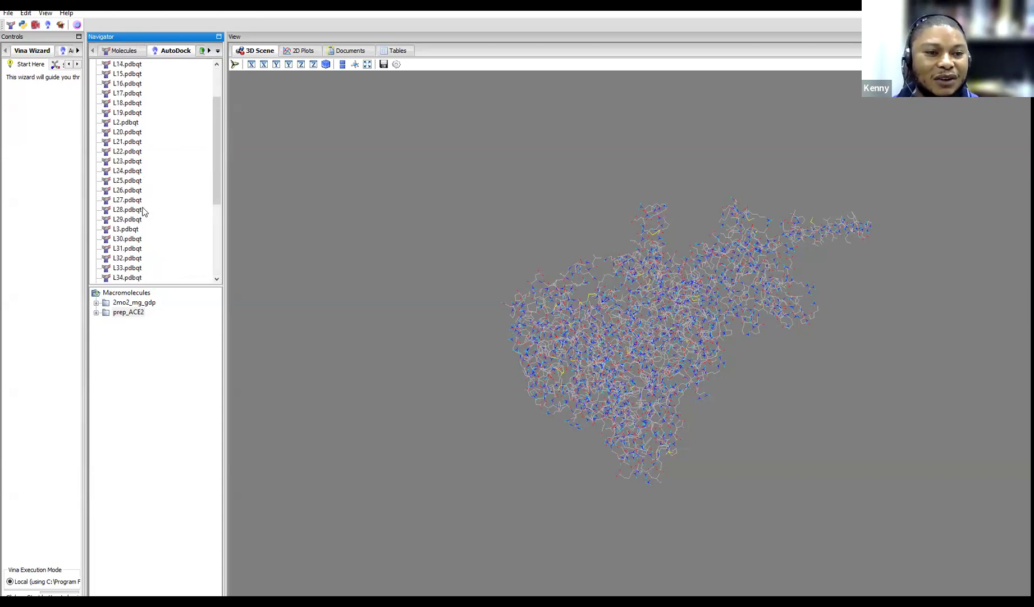
{"action": "left_click", "coordinate": [126, 74], "text": "shift"}
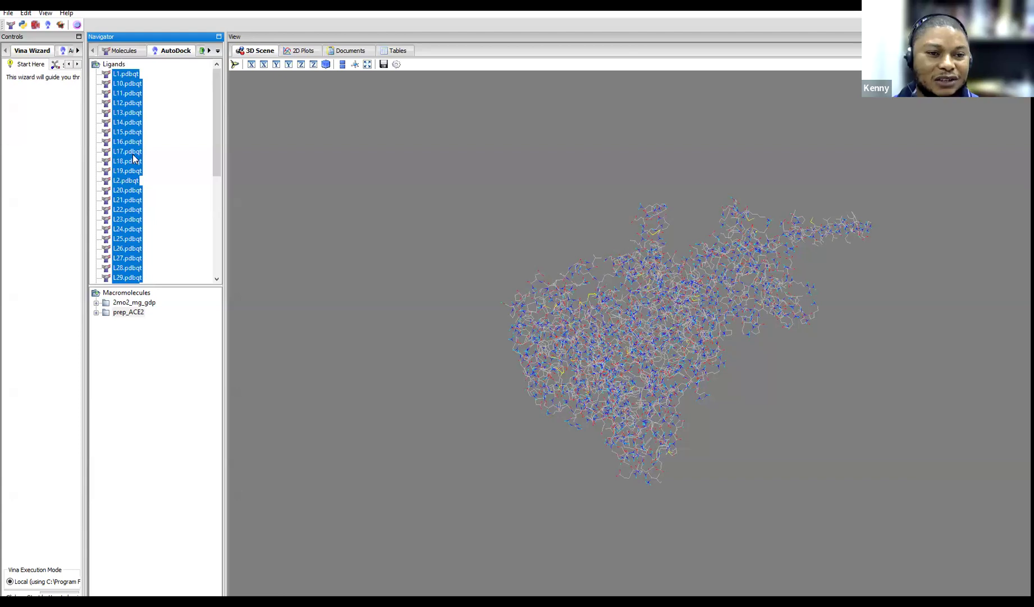
{"action": "scroll", "coordinate": [135, 159], "scroll_direction": "down", "scroll_amount": 8}
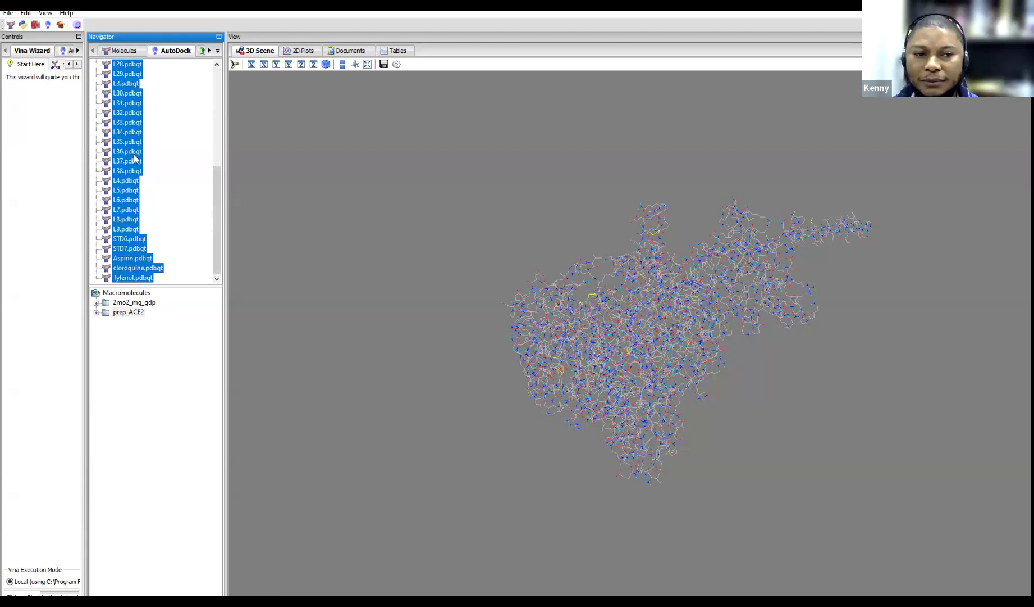
{"action": "left_click", "coordinate": [133, 154]}
{"action": "left_click", "coordinate": [128, 259]}
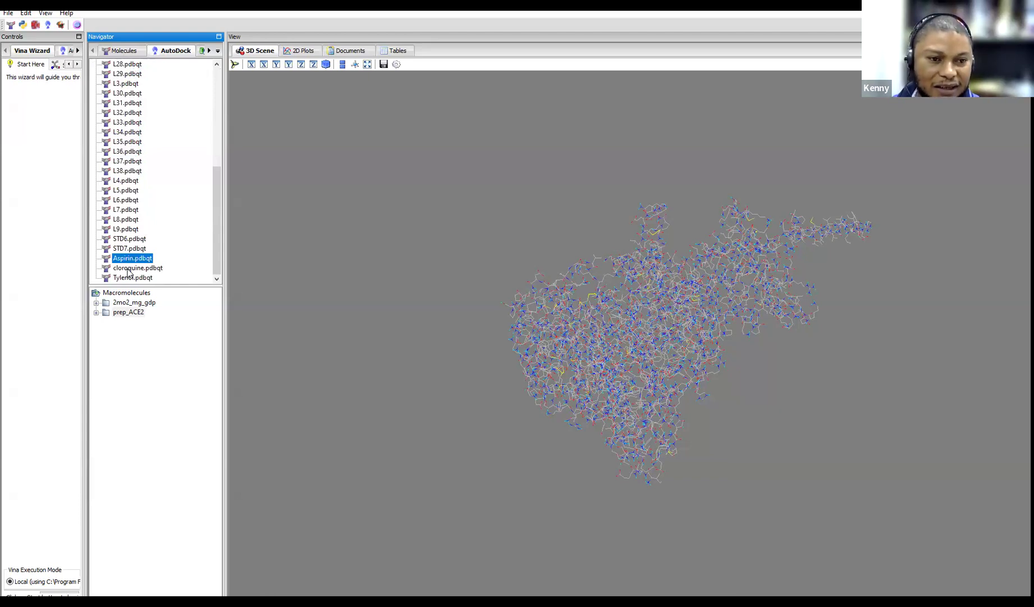
{"action": "left_click", "coordinate": [130, 269], "text": "ctrl"}
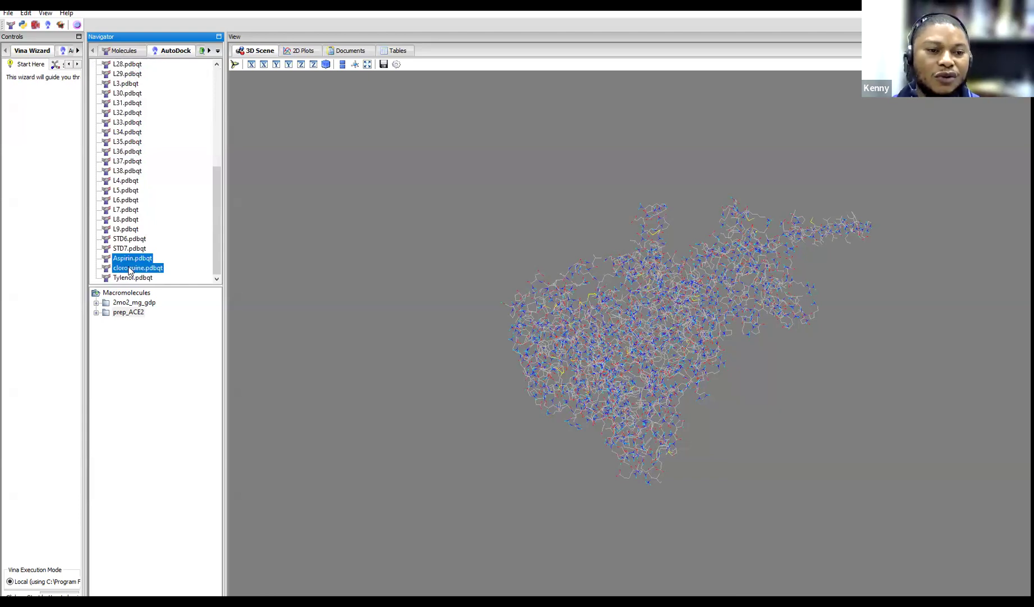
{"action": "left_click", "coordinate": [129, 278], "text": "ctrl"}
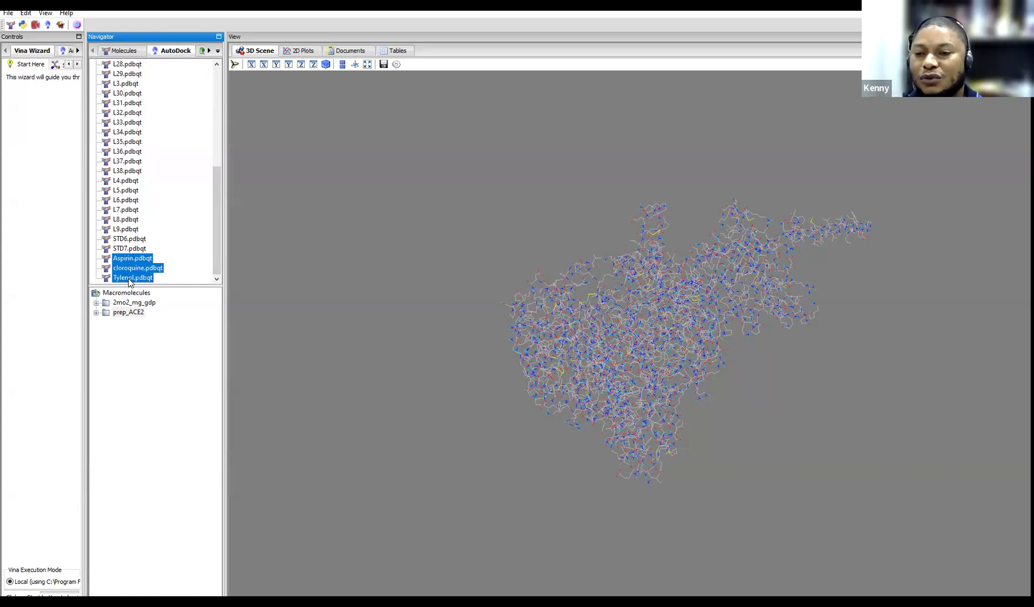
{"action": "left_click", "coordinate": [133, 360]}
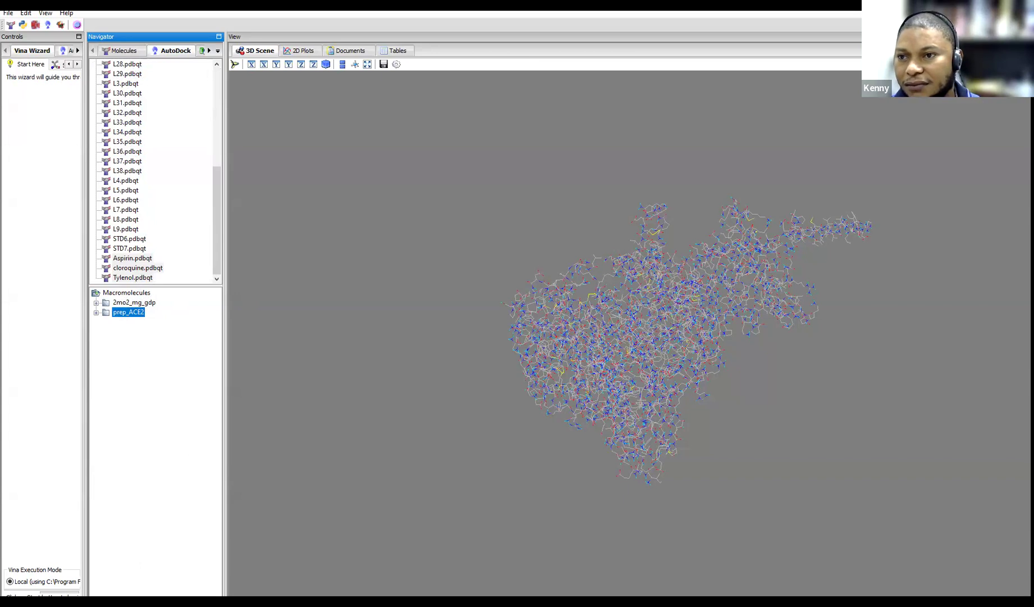
Resize the PyRx window and panels so the 3D view and wizard fit
{"action": "left_click", "coordinate": [1027, 37]}
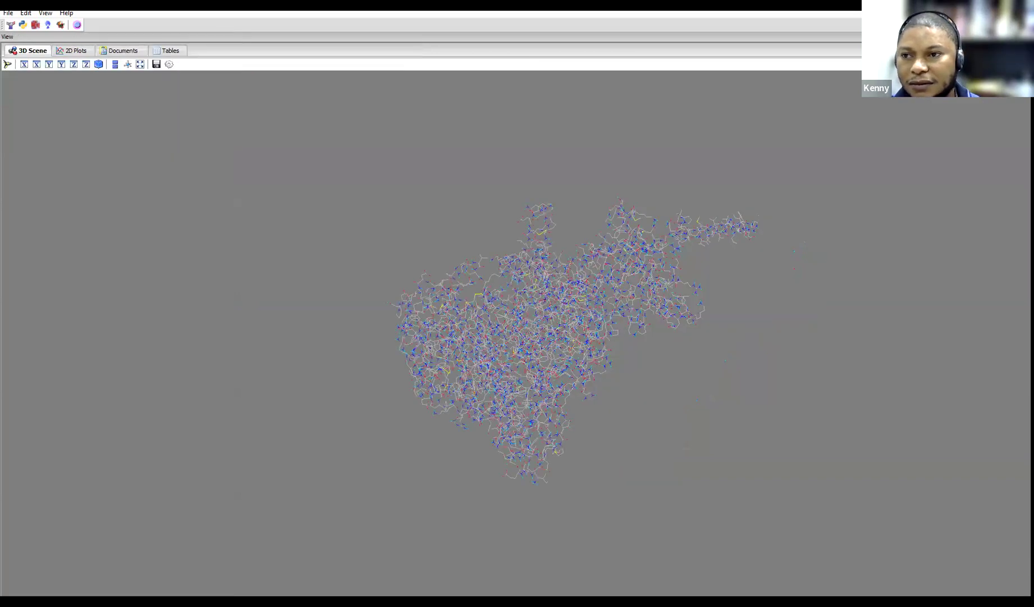
{"action": "left_click", "coordinate": [1027, 37]}
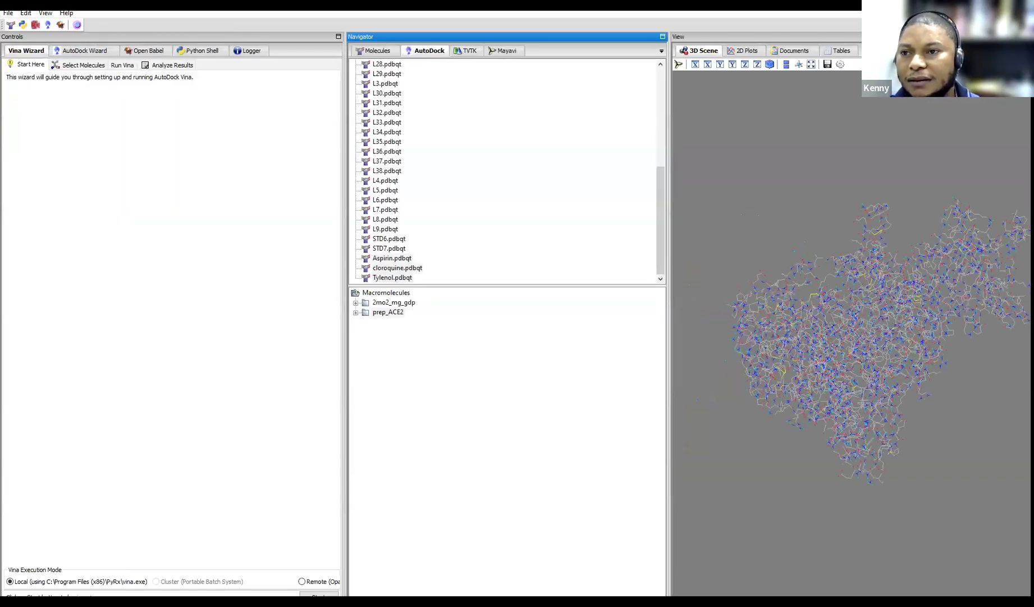
{"action": "left_click", "coordinate": [996, 6]}
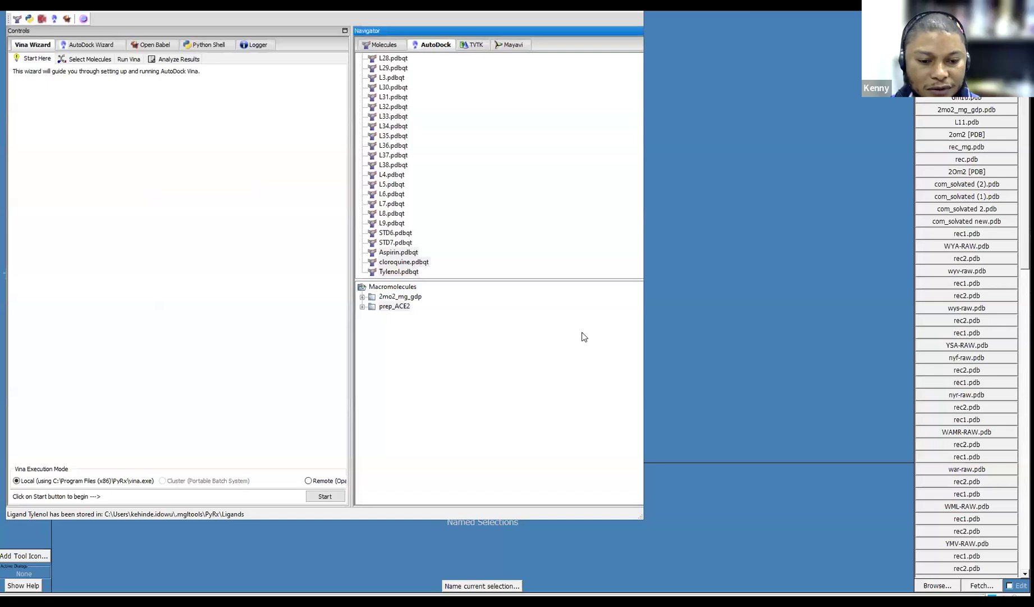
{"action": "left_click", "coordinate": [644, 315]}
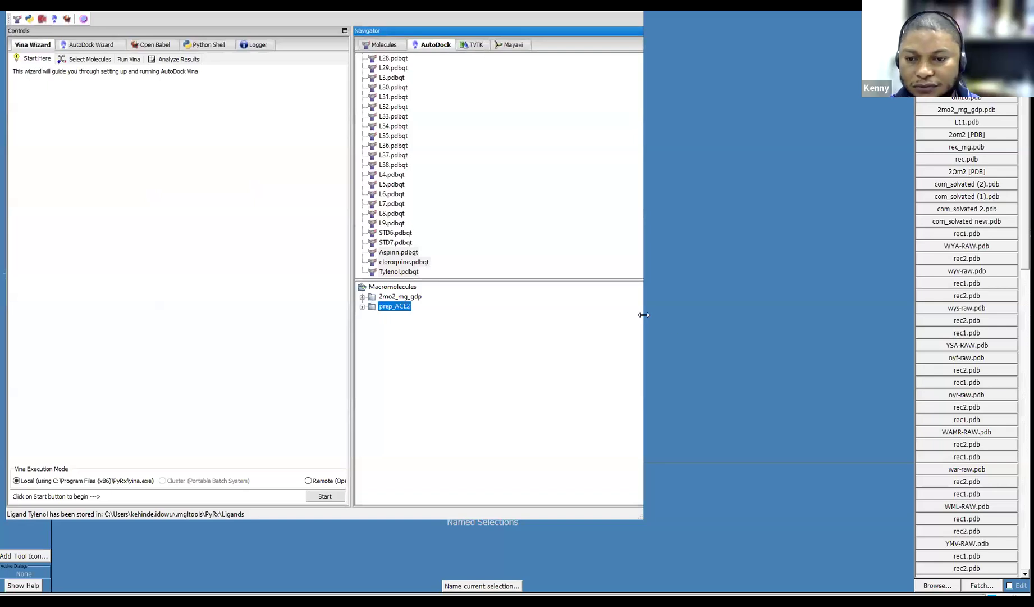
{"action": "left_click_drag", "start_coordinate": [644, 315], "coordinate": [1030, 313]}
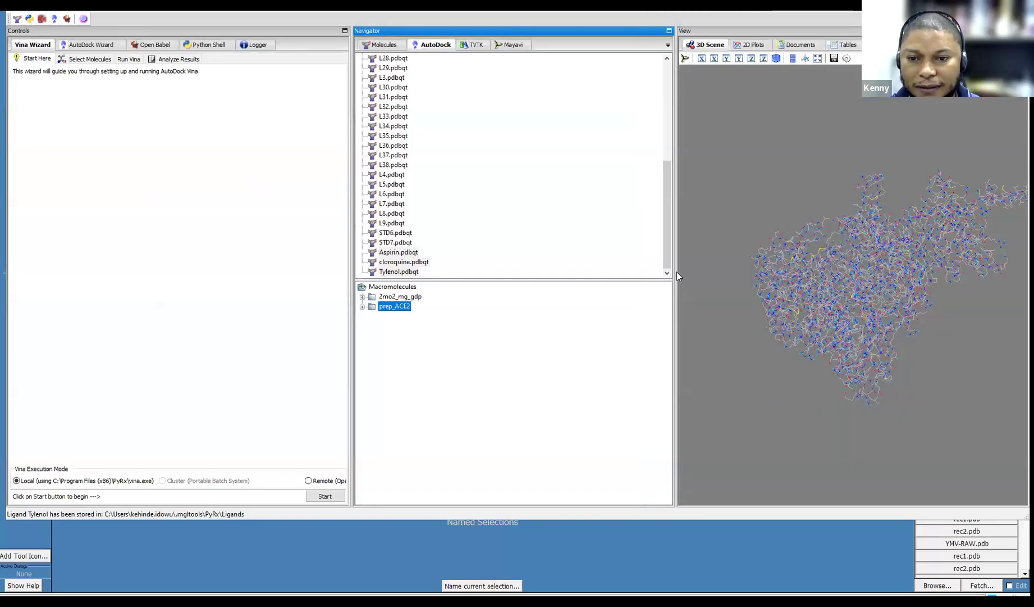
{"action": "left_click_drag", "start_coordinate": [417, 281], "coordinate": [420, 281]}
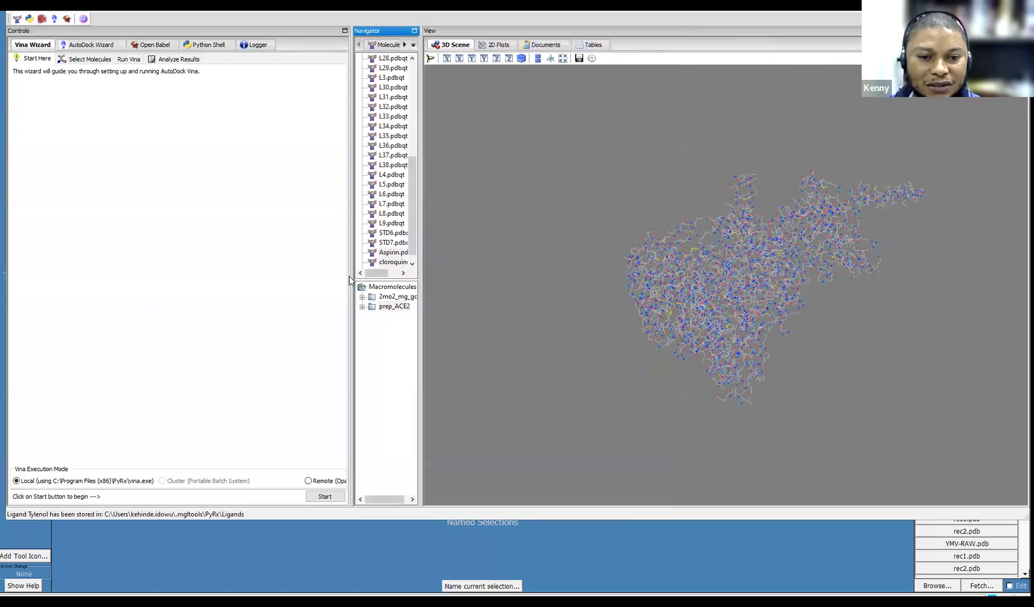
{"action": "left_click_drag", "start_coordinate": [225, 257], "coordinate": [224, 257]}
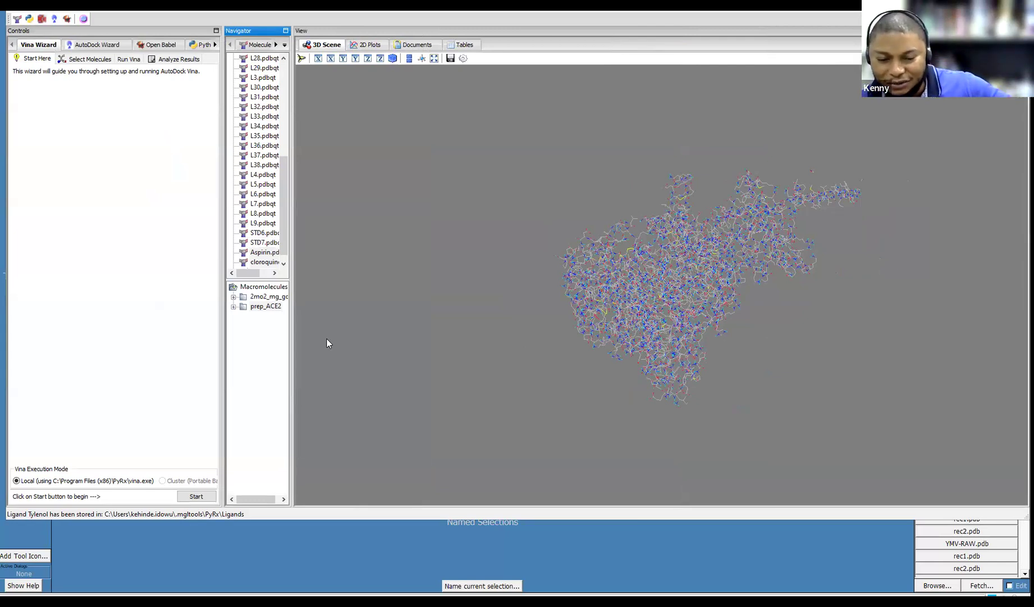
Start the Vina Wizard and advance past Select Molecules to the search-space step
{"action": "left_click", "coordinate": [196, 497]}
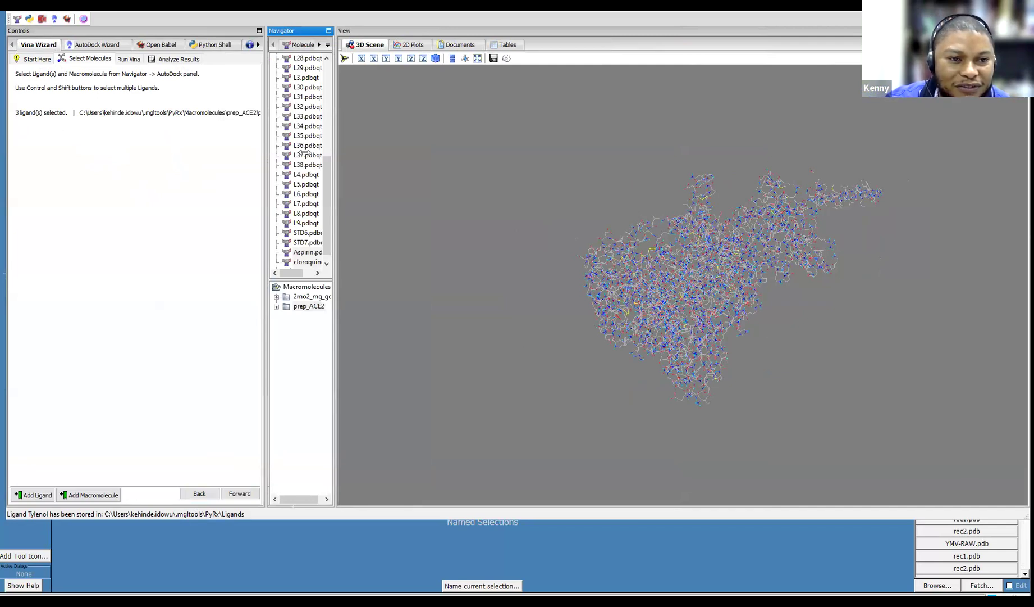
{"action": "left_click_drag", "start_coordinate": [265, 150], "coordinate": [305, 152]}
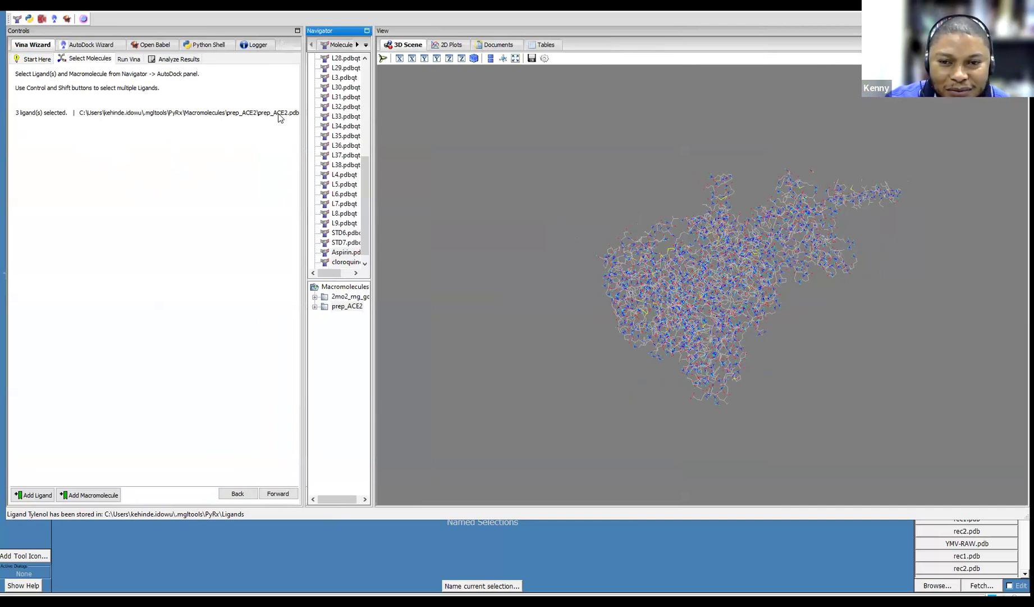
{"action": "left_click_drag", "start_coordinate": [302, 198], "coordinate": [214, 194]}
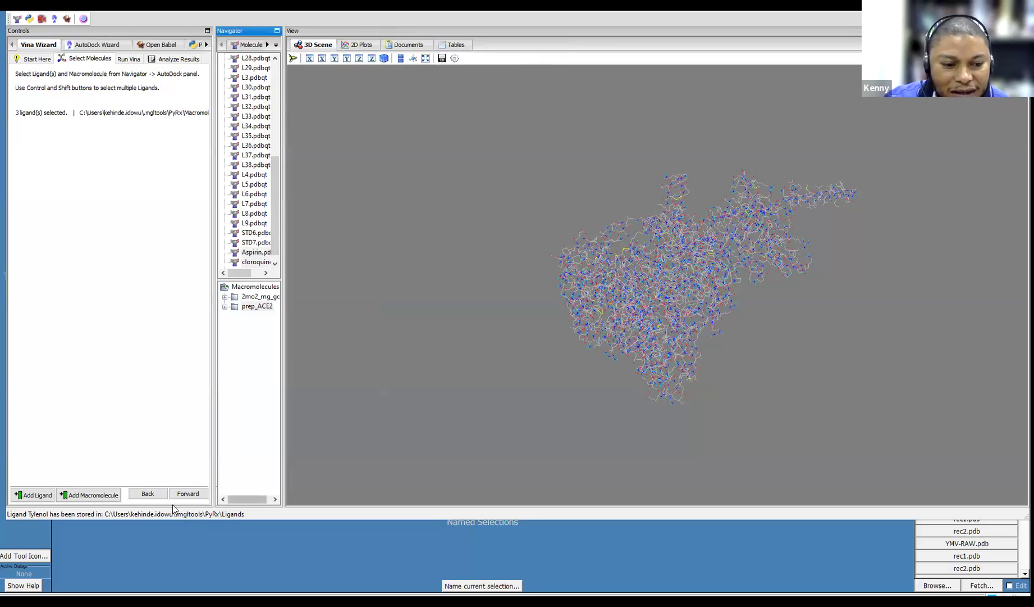
{"action": "left_click", "coordinate": [189, 494]}
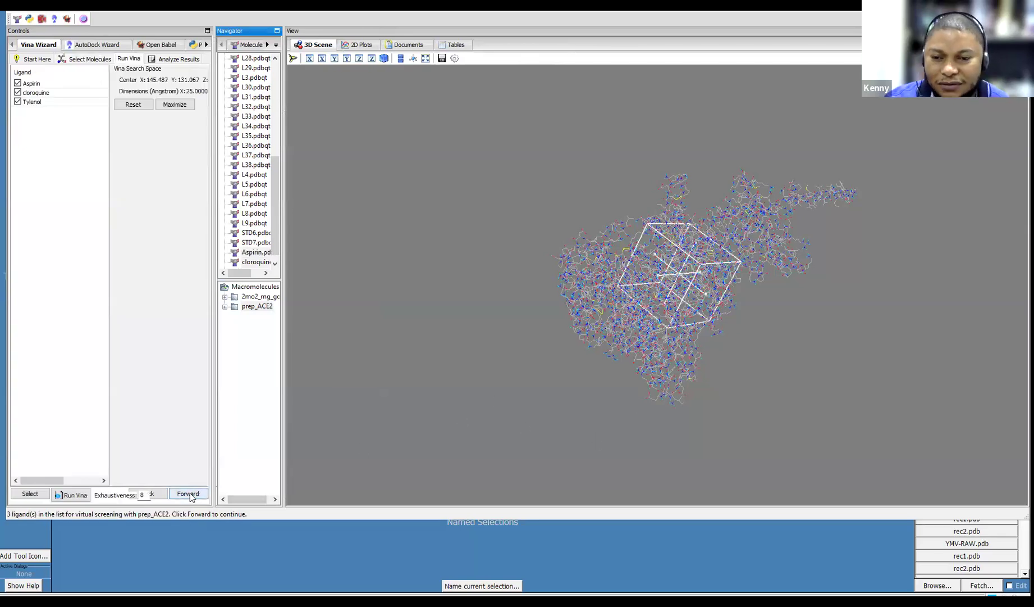
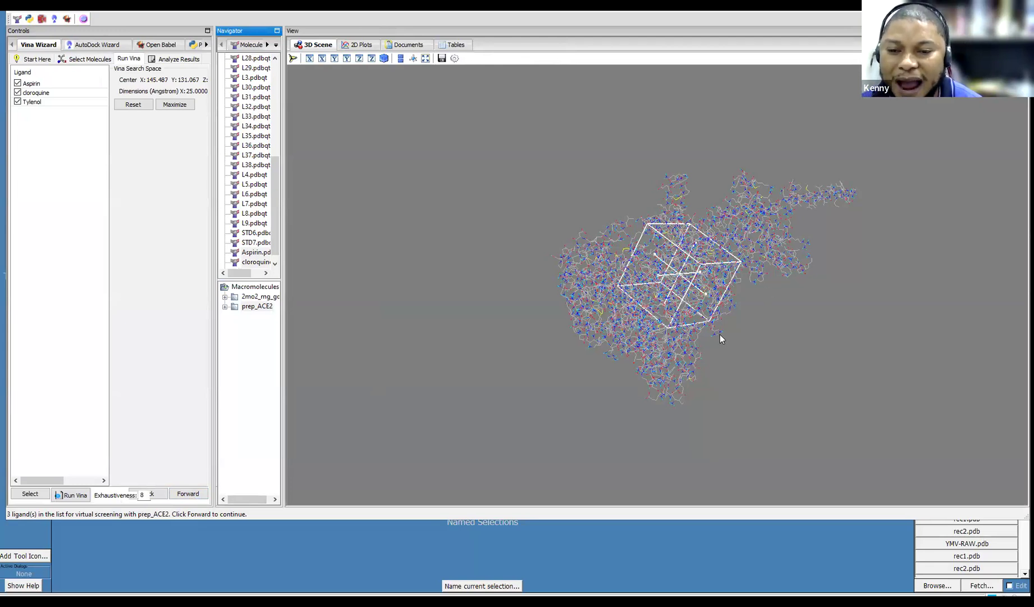
Zoom and rotate prep_ACE2 to inspect the Vina search box from several angles
{"action": "scroll", "coordinate": [720, 337], "scroll_direction": "up", "scroll_amount": 5}
{"action": "scroll", "coordinate": [720, 335], "scroll_direction": "up", "scroll_amount": 2}
{"action": "scroll", "coordinate": [719, 335], "scroll_direction": "down", "scroll_amount": 2}
{"action": "scroll", "coordinate": [720, 335], "scroll_direction": "up", "scroll_amount": 2}
{"action": "scroll", "coordinate": [720, 335], "scroll_direction": "down", "scroll_amount": 2}
{"action": "left_click_drag", "start_coordinate": [762, 381], "coordinate": [643, 221]}
{"action": "left_click_drag", "start_coordinate": [755, 280], "coordinate": [752, 287]}
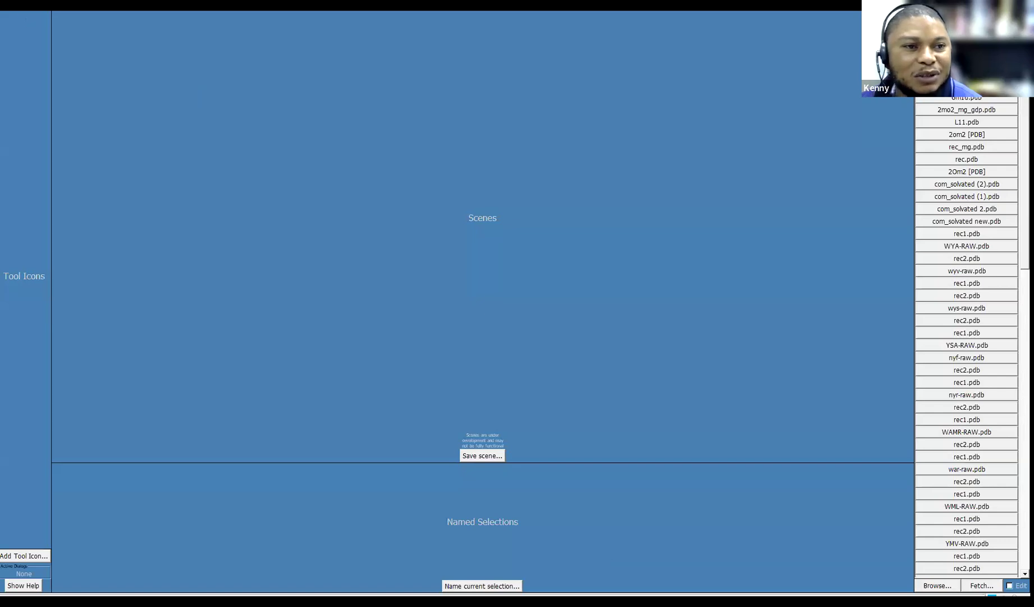
Open prep_ACE2.pdb in UCSF Chimera via File > Open
{"action": "left_click", "coordinate": [8, 6]}
{"action": "left_click", "coordinate": [20, 15]}
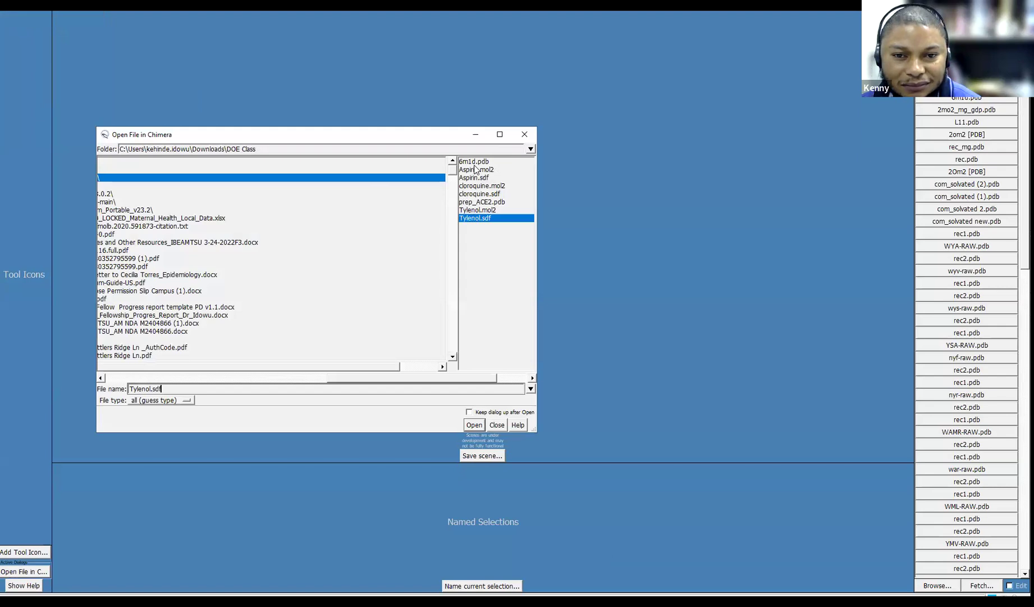
{"action": "double_click", "coordinate": [473, 201]}
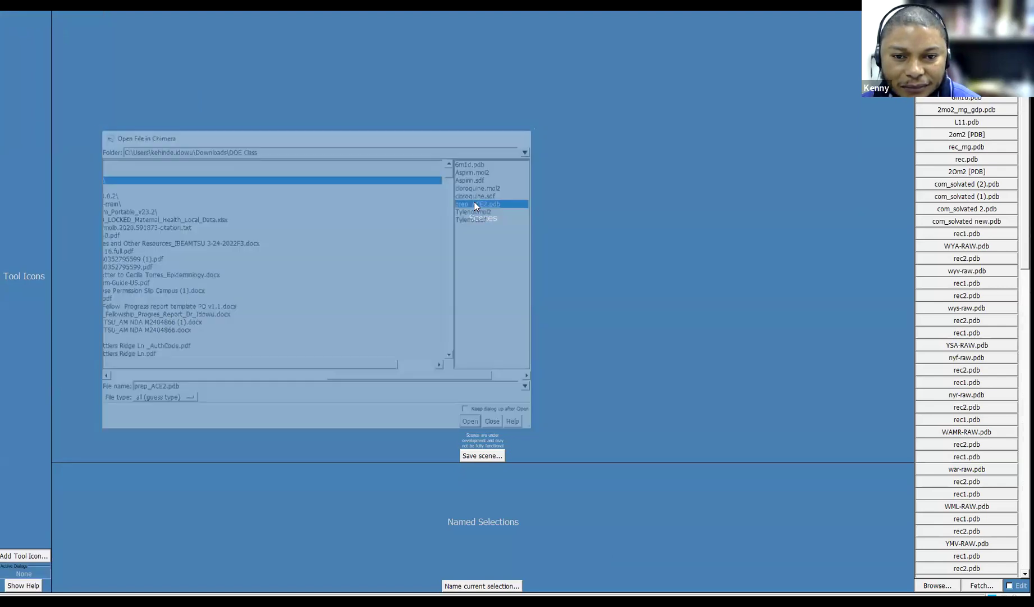
Rotate and zoom the ribbon to examine its domains and helix tail
{"action": "left_click_drag", "start_coordinate": [477, 243], "coordinate": [422, 344]}
{"action": "scroll", "coordinate": [466, 292], "scroll_direction": "down", "scroll_amount": 3}
{"action": "left_click_drag", "start_coordinate": [242, 288], "coordinate": [329, 325]}
{"action": "left_click_drag", "start_coordinate": [257, 322], "coordinate": [250, 347]}
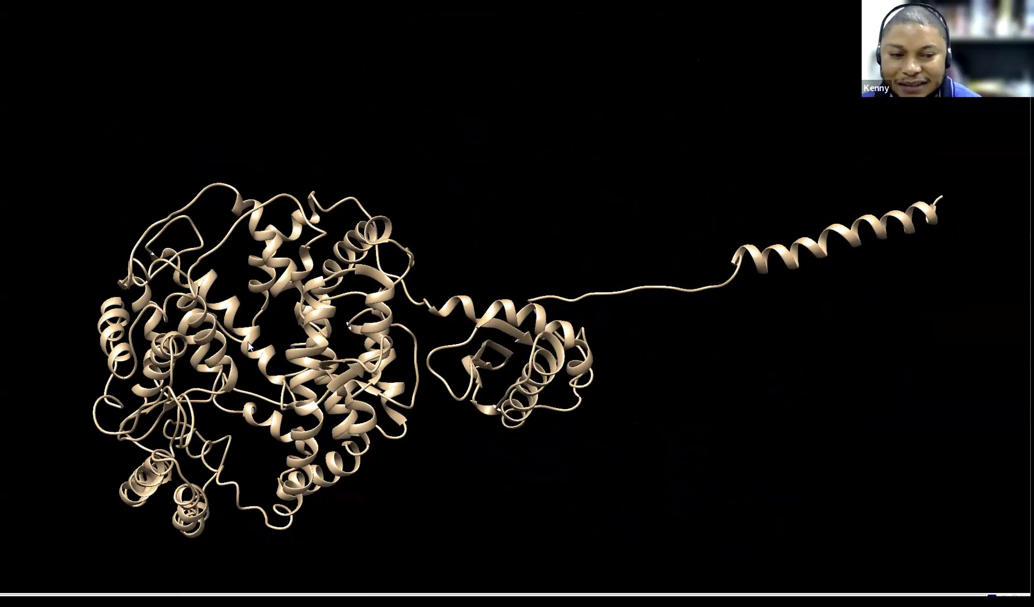
Return to PyRx, rotate the protein and search box, and widen the Navigator panel
{"action": "key", "text": "alt+Tab"}
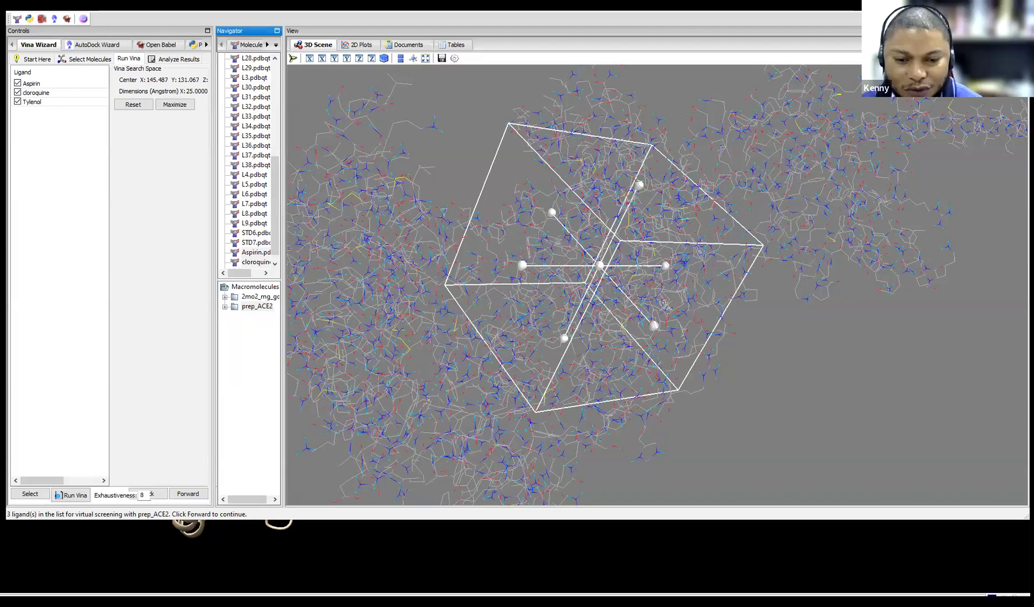
{"action": "left_click_drag", "start_coordinate": [762, 291], "coordinate": [548, 284]}
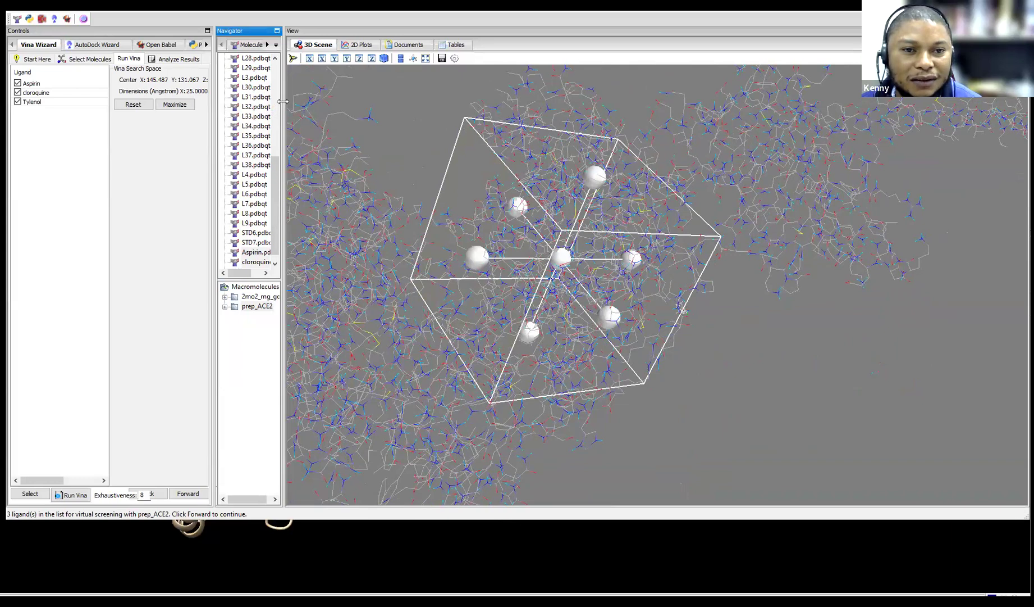
{"action": "left_click_drag", "start_coordinate": [283, 101], "coordinate": [348, 102]}
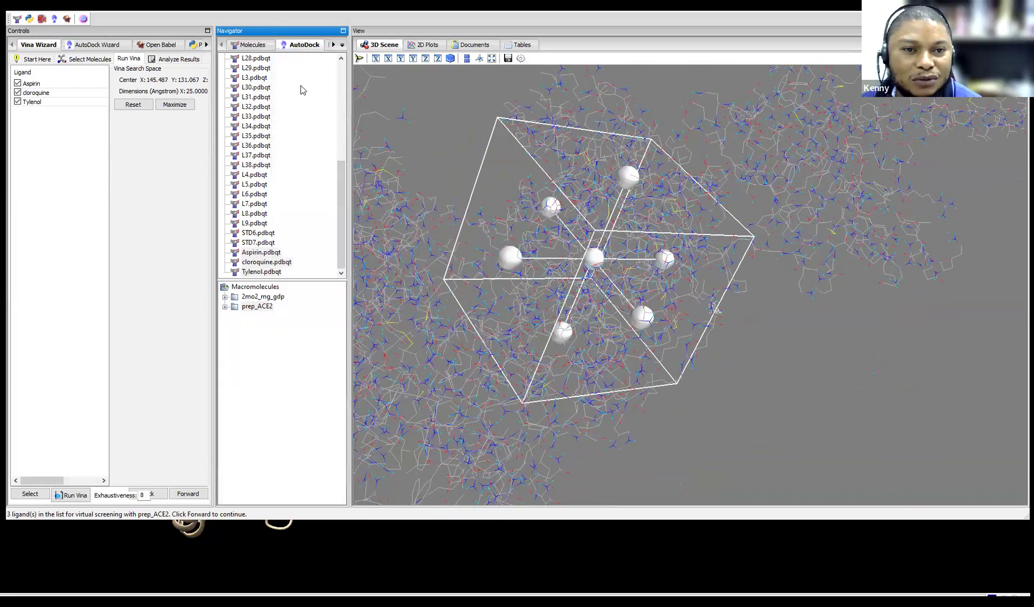
Expand prep_ACE2 in the Molecules list to show all its residues
{"action": "left_click", "coordinate": [252, 45]}
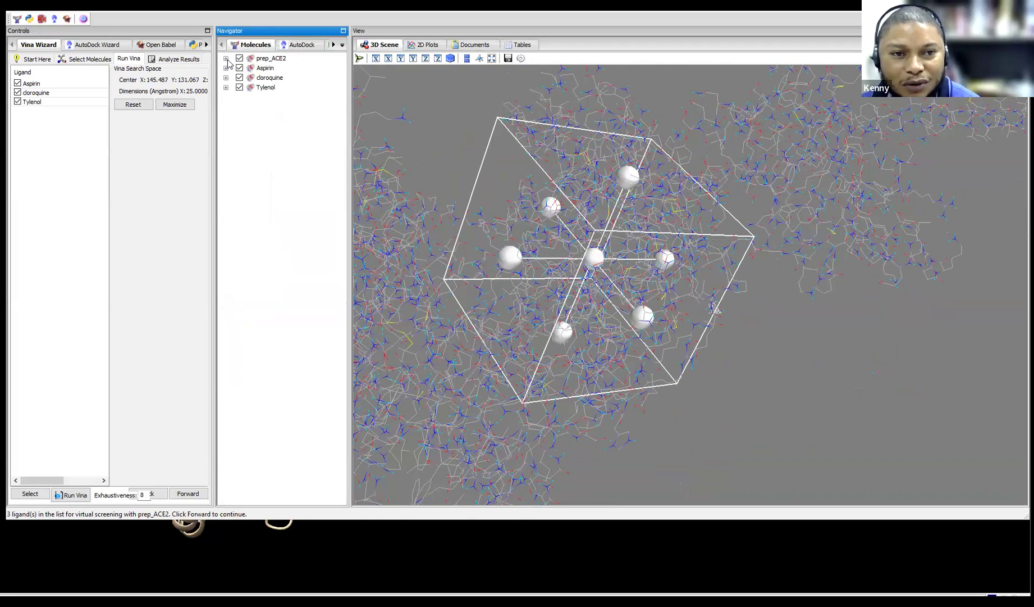
{"action": "left_click", "coordinate": [226, 59]}
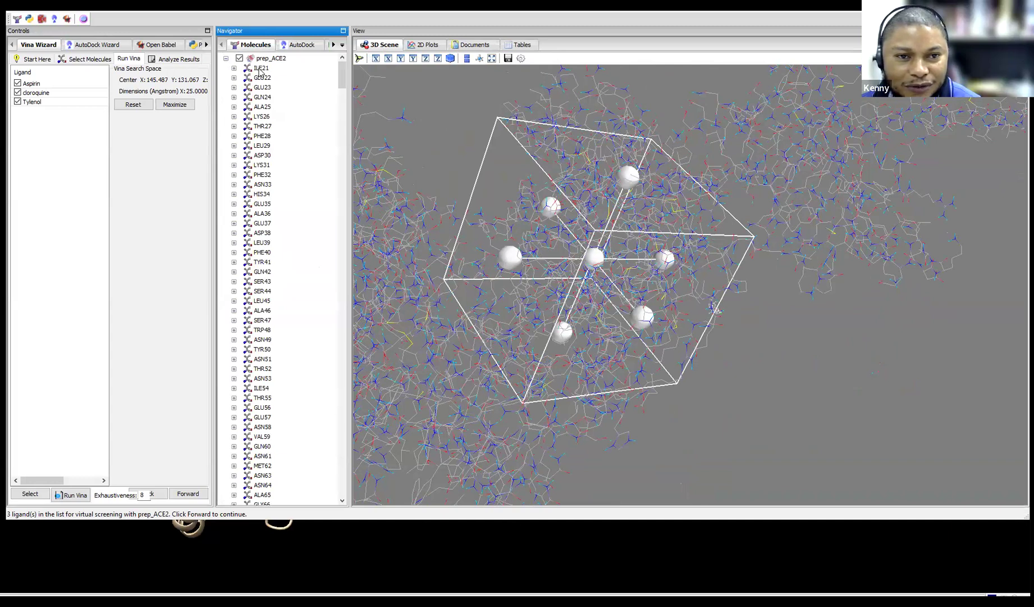
{"action": "scroll", "coordinate": [271, 338], "scroll_direction": "down", "scroll_amount": 13}
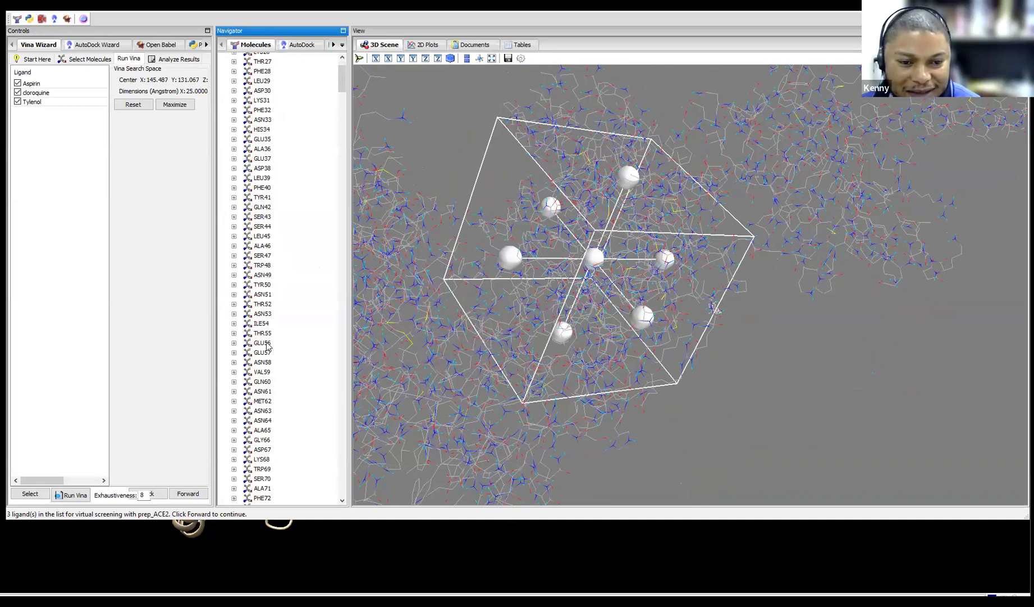
{"action": "left_click_drag", "start_coordinate": [342, 104], "coordinate": [354, 366]}
Label the atoms of residue ARG518 in the 3D scene
{"action": "left_click", "coordinate": [266, 88]}
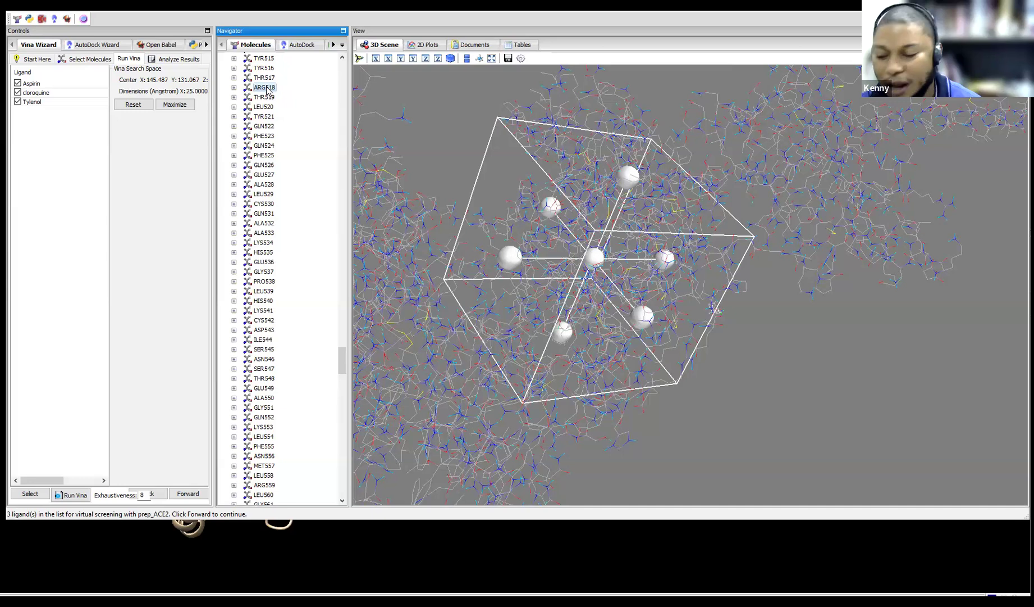
{"action": "right_click", "coordinate": [267, 90]}
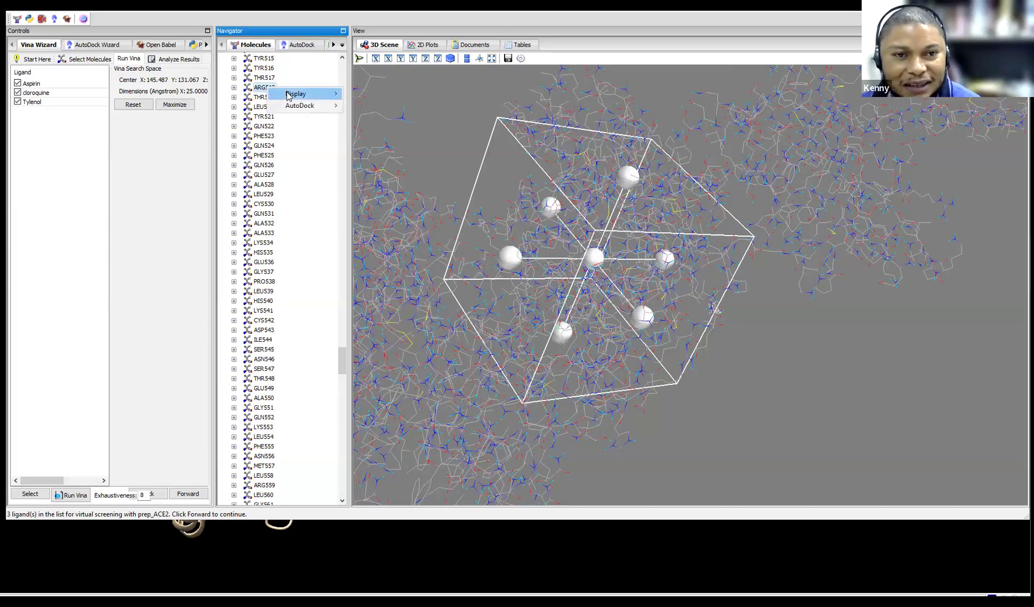
{"action": "mouse_move", "coordinate": [296, 94]}
{"action": "mouse_move", "coordinate": [358, 95]}
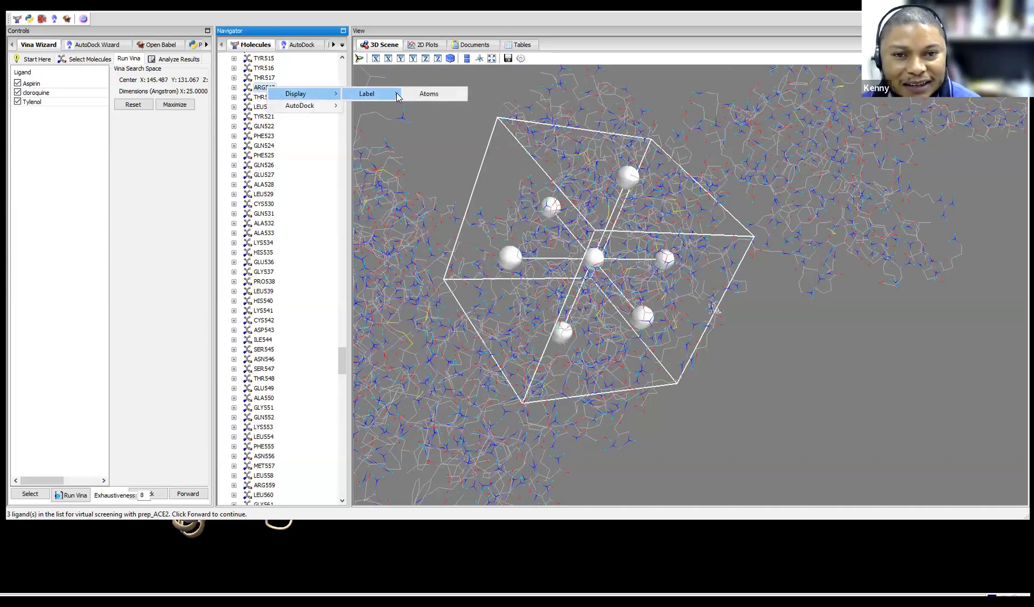
{"action": "left_click", "coordinate": [432, 95]}
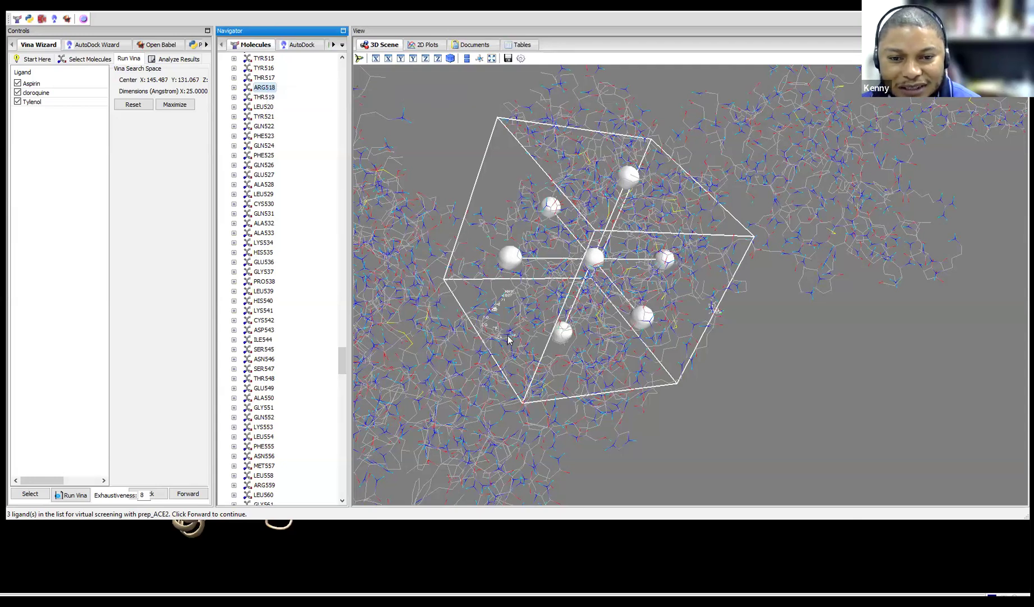
Enlarge the search box and move it toward the labelled ARG518
{"action": "scroll", "coordinate": [508, 339], "scroll_direction": "up", "scroll_amount": 5}
{"action": "right_click_drag", "start_coordinate": [462, 341], "coordinate": [700, 380]}
{"action": "left_click_drag", "start_coordinate": [793, 401], "coordinate": [766, 337]}
{"action": "scroll", "coordinate": [607, 335], "scroll_direction": "down", "scroll_amount": 6}
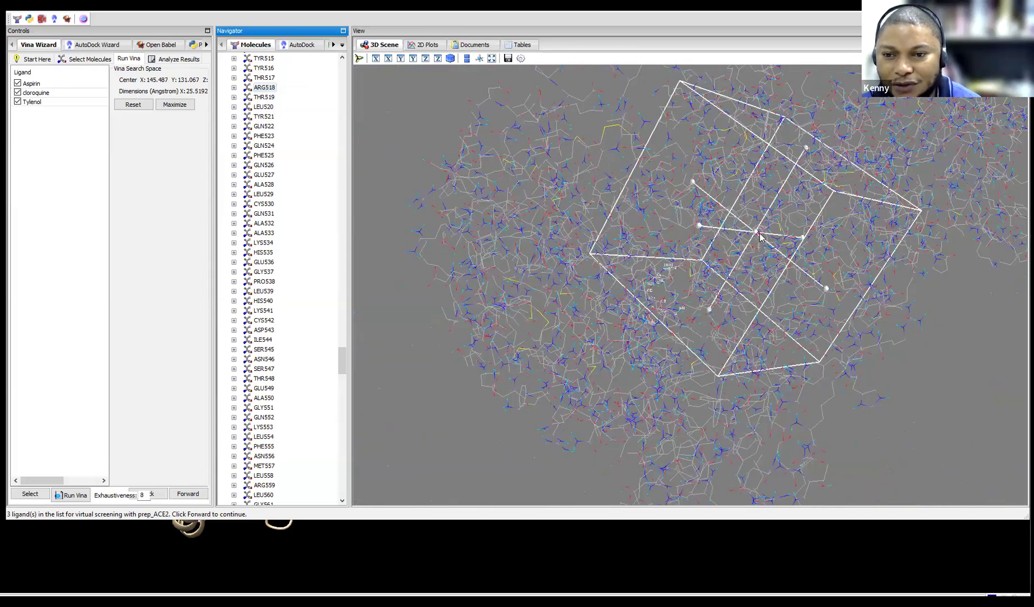
{"action": "left_click_drag", "start_coordinate": [755, 236], "coordinate": [680, 283]}
{"action": "left_click_drag", "start_coordinate": [842, 394], "coordinate": [808, 402]}
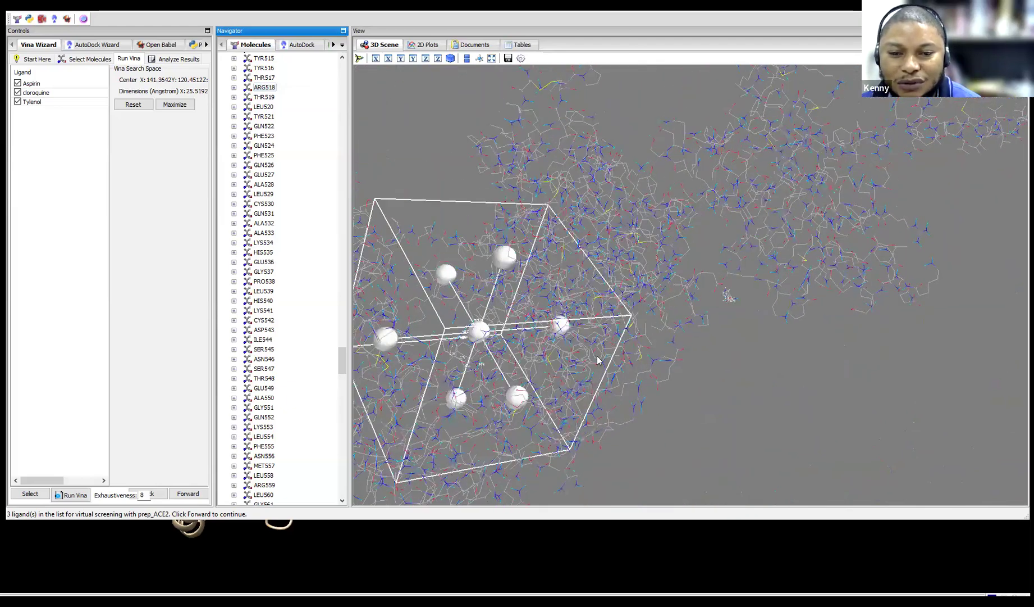
Resize and shift the box to centre near X 138.64, Y 118.02, about 21.23 Å wide
{"action": "left_click_drag", "start_coordinate": [497, 265], "coordinate": [491, 281]}
{"action": "left_click_drag", "start_coordinate": [390, 344], "coordinate": [421, 344]}
{"action": "left_click_drag", "start_coordinate": [525, 400], "coordinate": [507, 383]}
{"action": "left_click_drag", "start_coordinate": [504, 259], "coordinate": [497, 282]}
{"action": "left_click_drag", "start_coordinate": [473, 344], "coordinate": [475, 337]}
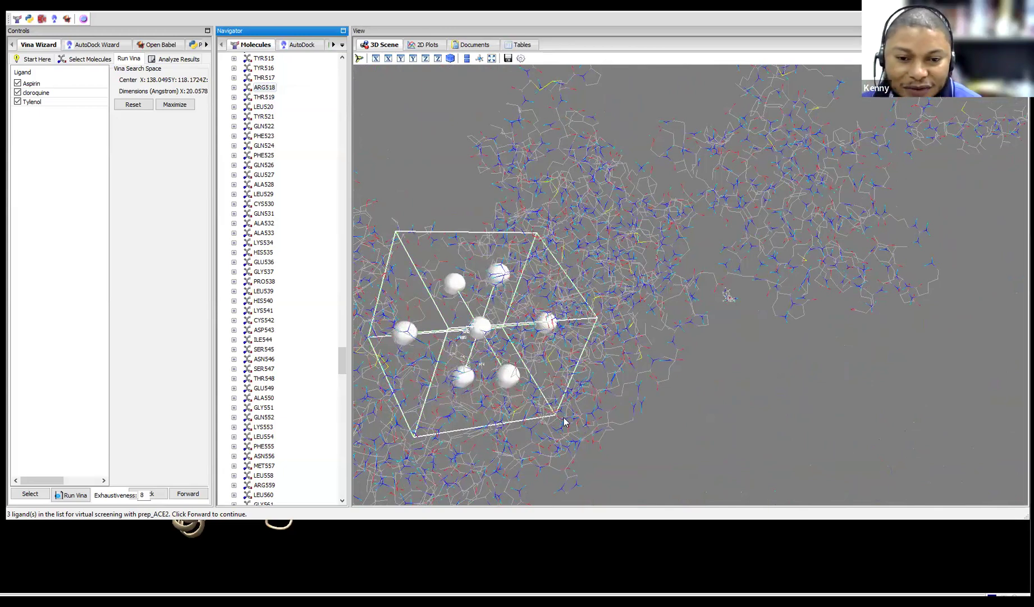
{"action": "left_click_drag", "start_coordinate": [617, 453], "coordinate": [546, 376]}
{"action": "left_click_drag", "start_coordinate": [738, 442], "coordinate": [742, 453]}
{"action": "left_click_drag", "start_coordinate": [823, 423], "coordinate": [549, 348]}
{"action": "left_click_drag", "start_coordinate": [469, 296], "coordinate": [476, 296]}
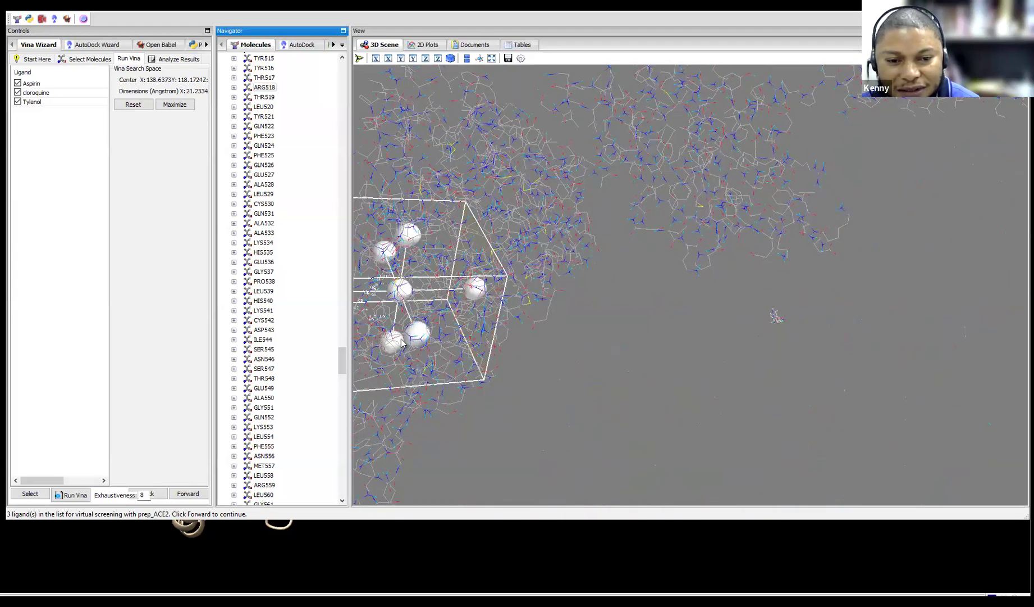
{"action": "left_click_drag", "start_coordinate": [558, 292], "coordinate": [549, 247]}
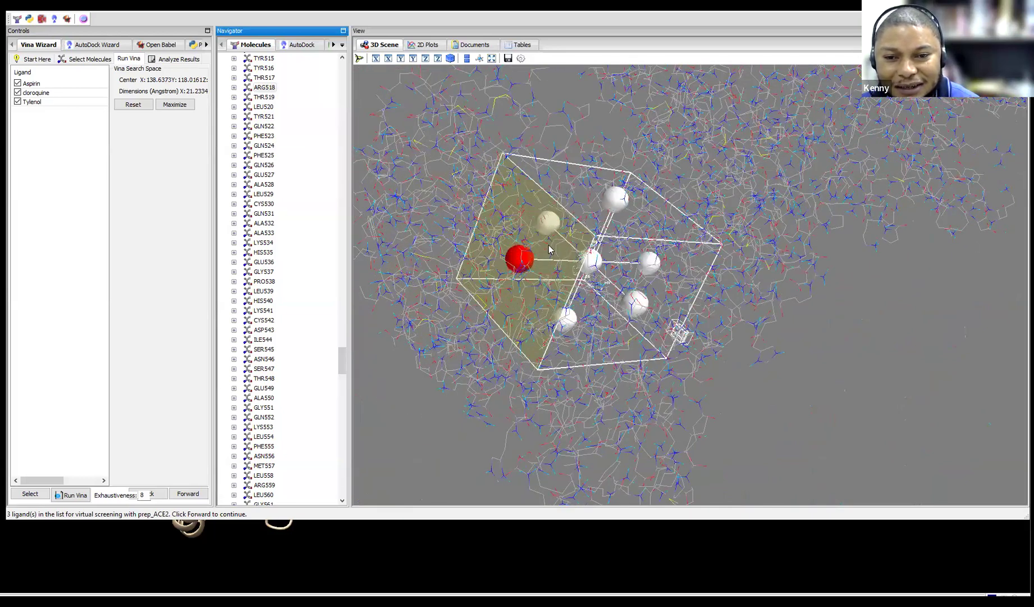
Adjust the search box faces to about 20.08 Å along X, centred near 138.06, 118.16
{"action": "left_click_drag", "start_coordinate": [620, 198], "coordinate": [654, 267]}
{"action": "left_click_drag", "start_coordinate": [637, 307], "coordinate": [697, 393]}
{"action": "left_click_drag", "start_coordinate": [564, 318], "coordinate": [576, 414]}
{"action": "left_click_drag", "start_coordinate": [542, 375], "coordinate": [587, 264]}
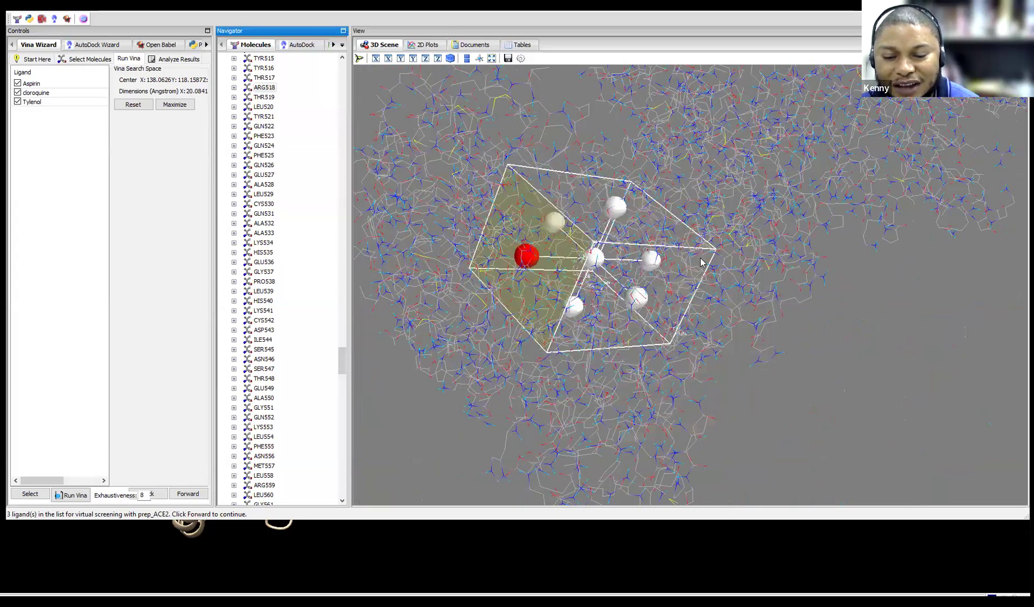
Rotate the protein to check the box placement, then bring up the Chimera ribbon view
{"action": "left_click_drag", "start_coordinate": [775, 250], "coordinate": [557, 291]}
{"action": "left_click_drag", "start_coordinate": [568, 402], "coordinate": [560, 253]}
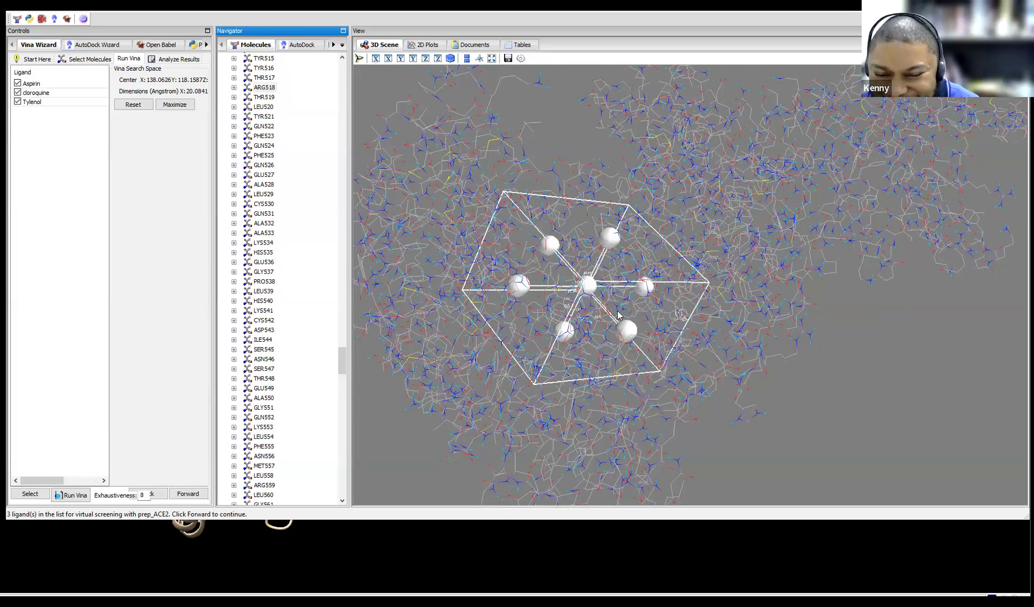
{"action": "left_click_drag", "start_coordinate": [691, 362], "coordinate": [542, 355]}
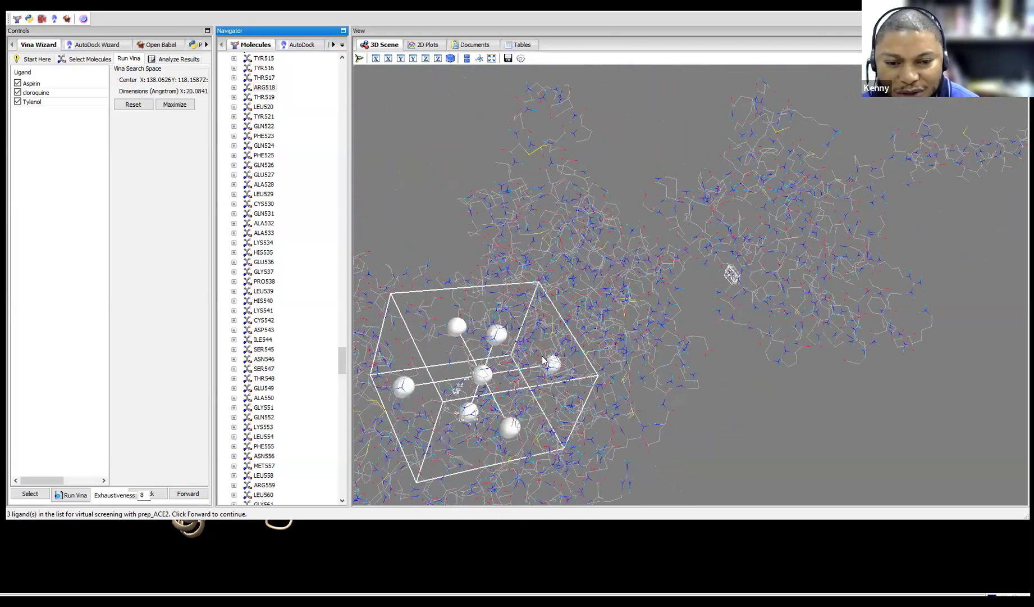
{"action": "left_click_drag", "start_coordinate": [600, 466], "coordinate": [730, 474]}
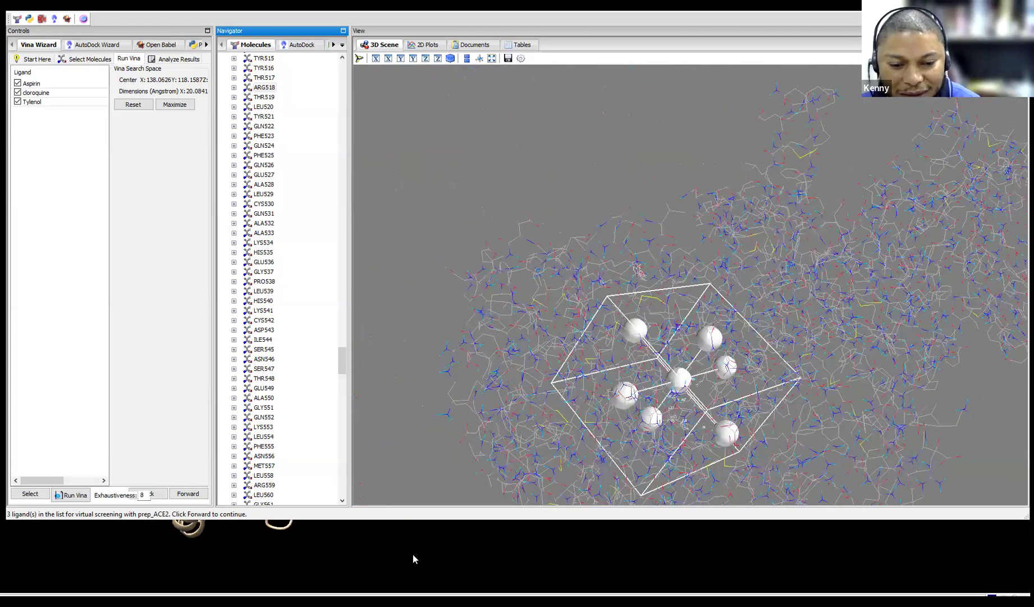
{"action": "left_click", "coordinate": [413, 554]}
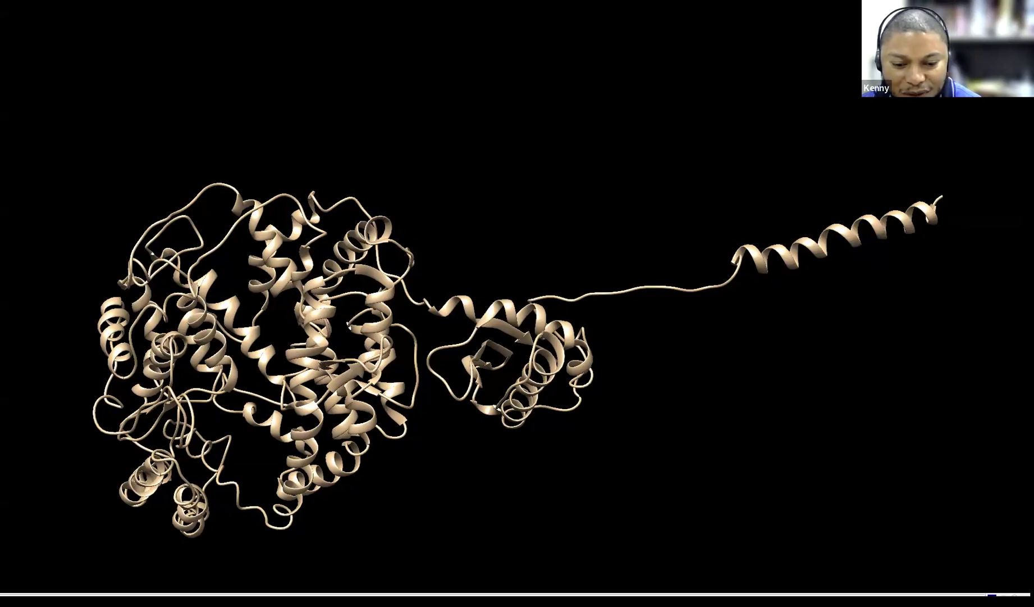
Back in PyRx, widen the Controls panel to read the 20.08 × 16.13 × 23.83 Å box, centre Z 218.73
{"action": "left_click", "coordinate": [471, 539]}
{"action": "left_click_drag", "start_coordinate": [680, 238], "coordinate": [477, 262]}
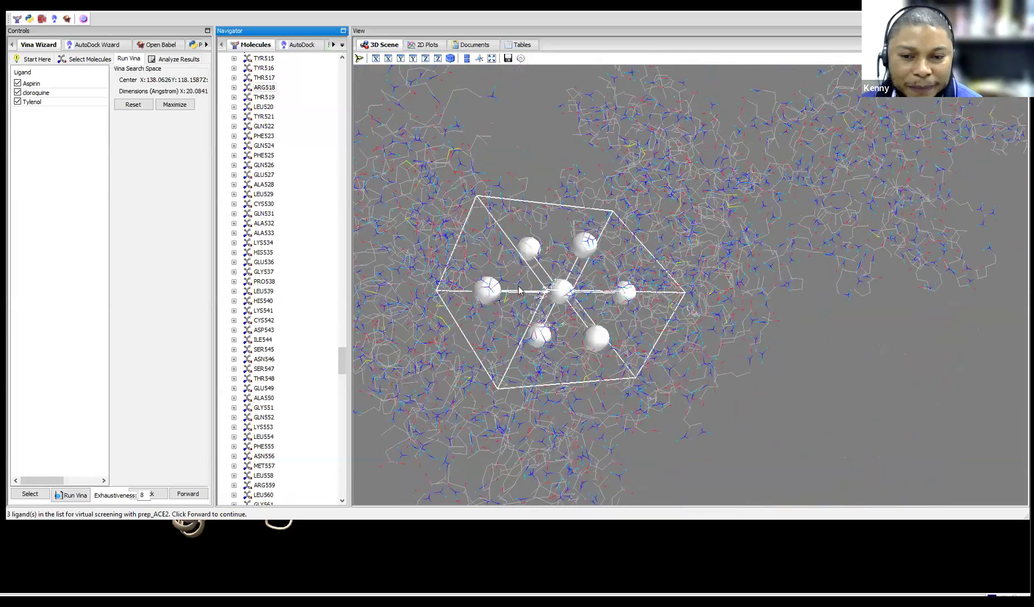
{"action": "left_click_drag", "start_coordinate": [214, 166], "coordinate": [267, 167]}
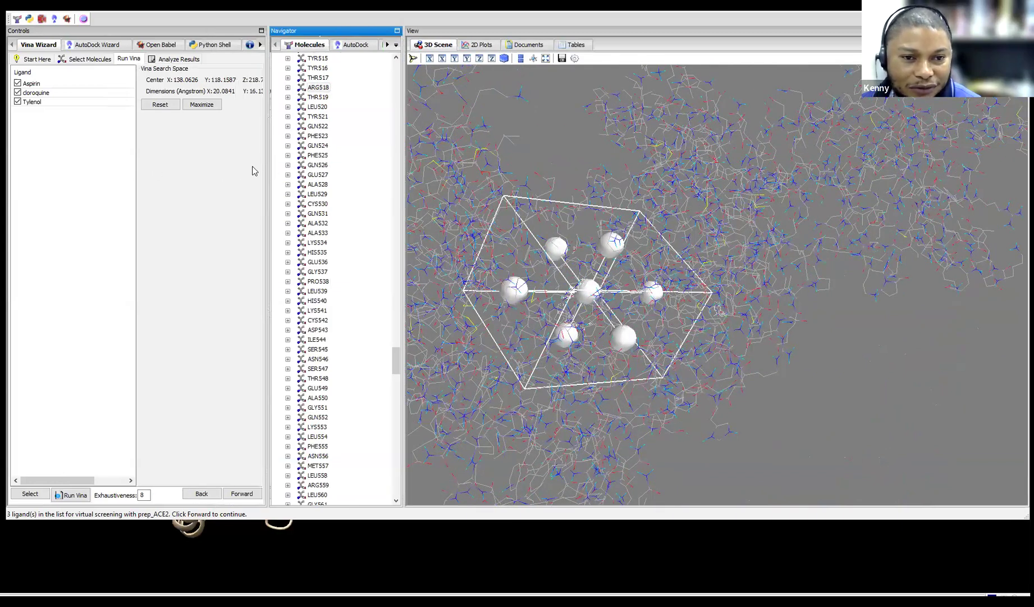
{"action": "left_click_drag", "start_coordinate": [342, 167], "coordinate": [375, 153]}
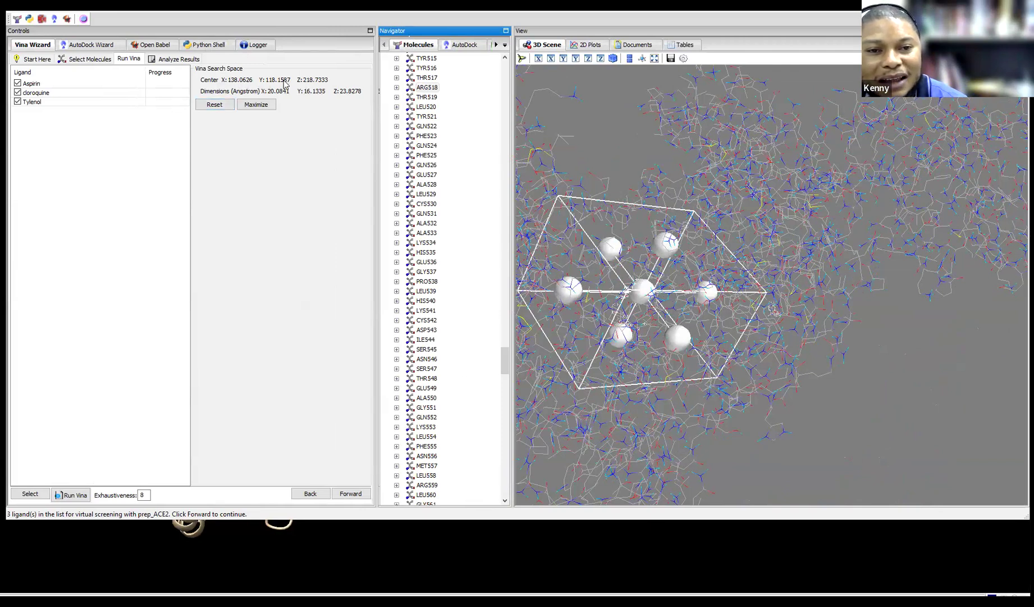
Reset the Vina search box, then shift its centre and reshape it from below
{"action": "left_click", "coordinate": [215, 105]}
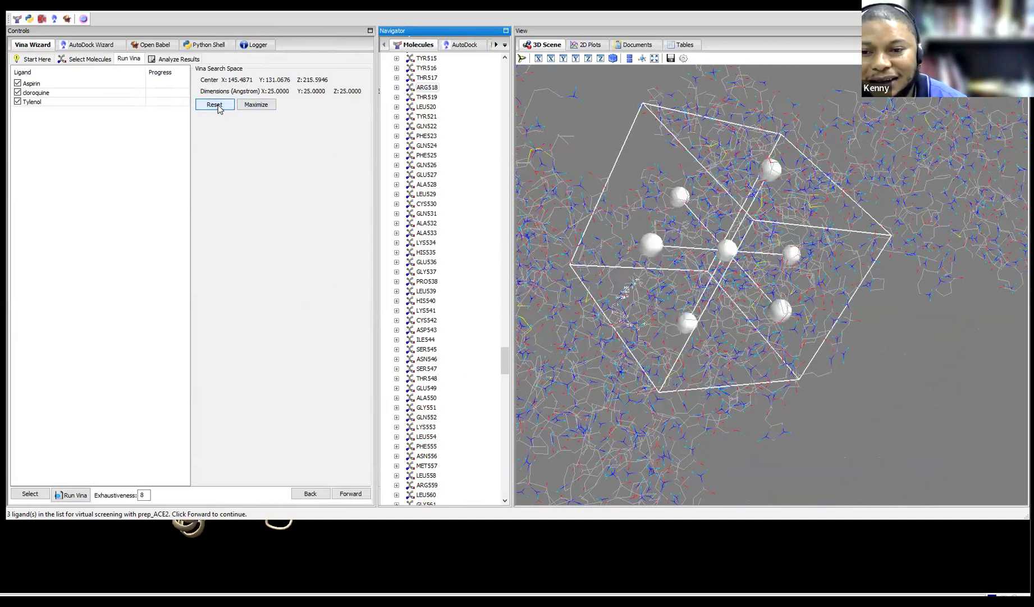
{"action": "left_click_drag", "start_coordinate": [724, 257], "coordinate": [556, 285]}
{"action": "left_click_drag", "start_coordinate": [617, 364], "coordinate": [563, 284]}
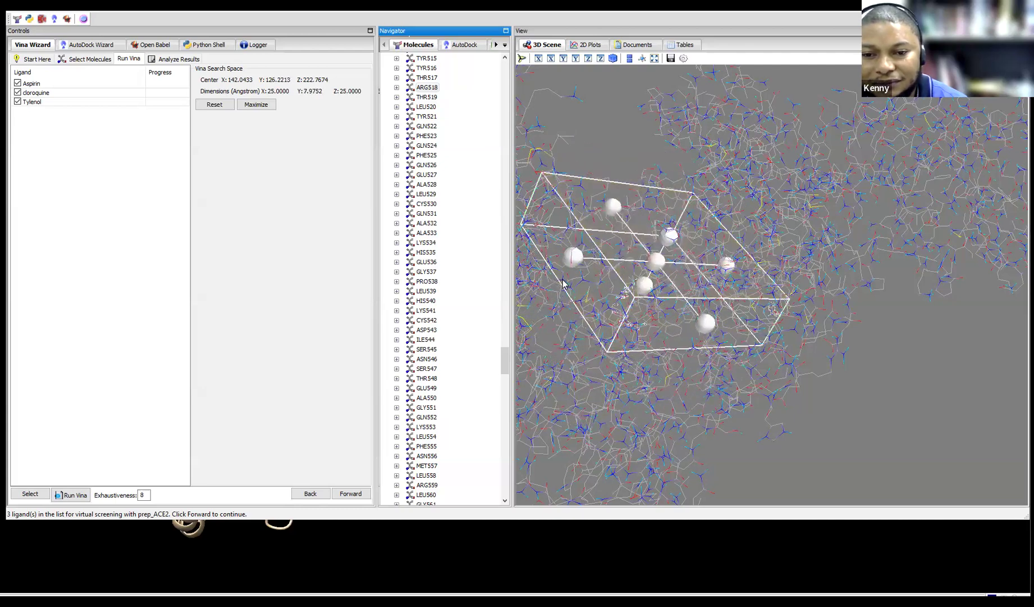
{"action": "left_click_drag", "start_coordinate": [819, 259], "coordinate": [759, 247]}
{"action": "left_click_drag", "start_coordinate": [606, 311], "coordinate": [643, 320]}
{"action": "left_click_drag", "start_coordinate": [630, 284], "coordinate": [598, 349]}
{"action": "left_click_drag", "start_coordinate": [785, 337], "coordinate": [833, 257]}
Resize the box to 20.49 × 21.58 × 25.00 Å centred at 140.94, 118.77, 220.78
{"action": "left_click_drag", "start_coordinate": [853, 210], "coordinate": [821, 260]}
{"action": "left_click_drag", "start_coordinate": [740, 241], "coordinate": [771, 272]}
{"action": "left_click_drag", "start_coordinate": [757, 441], "coordinate": [837, 248]}
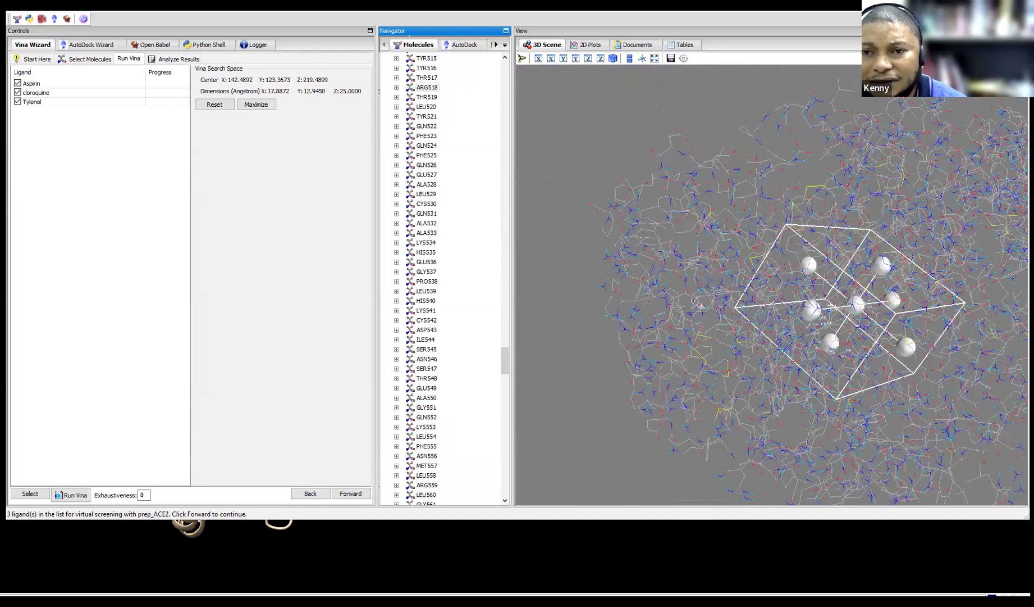
{"action": "mouse_move", "coordinate": [714, 185]}
{"action": "left_mouse_down"}
{"action": "mouse_move", "coordinate": [876, 216]}
{"action": "mouse_move", "coordinate": [744, 254]}
{"action": "mouse_move", "coordinate": [695, 190]}
{"action": "left_mouse_up"}
{"action": "left_click_drag", "start_coordinate": [716, 149], "coordinate": [694, 222]}
{"action": "left_click_drag", "start_coordinate": [860, 204], "coordinate": [775, 285]}
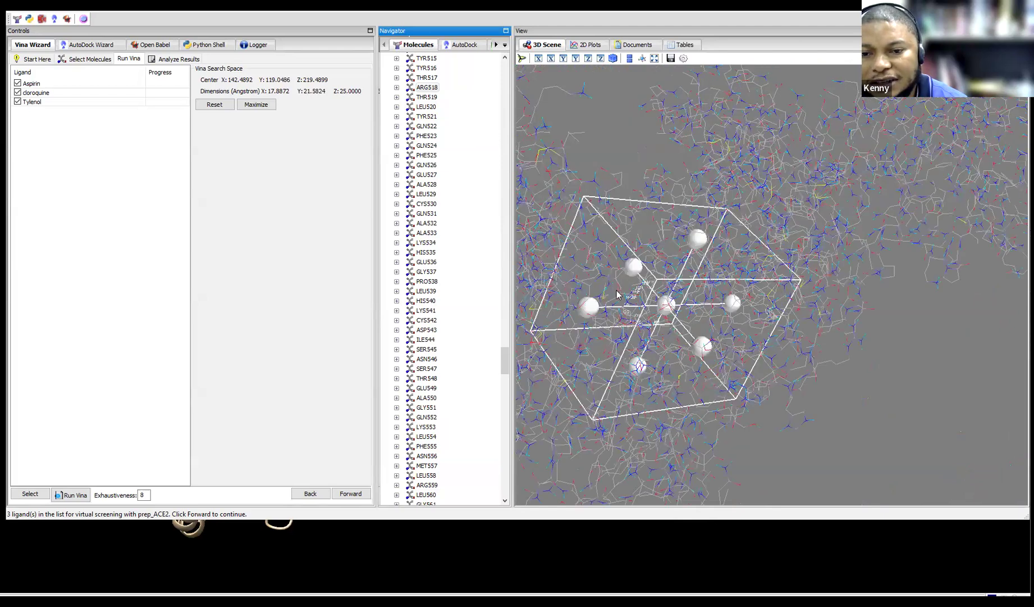
{"action": "left_click_drag", "start_coordinate": [631, 265], "coordinate": [626, 261]}
{"action": "left_click_drag", "start_coordinate": [657, 299], "coordinate": [651, 295]}
{"action": "left_click_drag", "start_coordinate": [830, 352], "coordinate": [881, 331]}
{"action": "left_click_drag", "start_coordinate": [926, 188], "coordinate": [851, 216]}
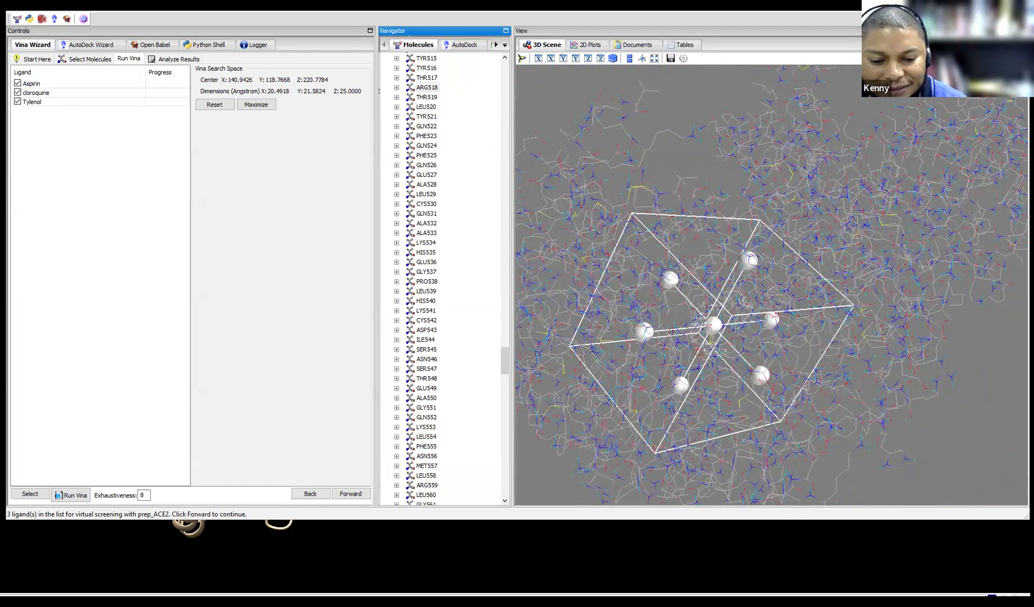
{"action": "left_click", "coordinate": [444, 560]}
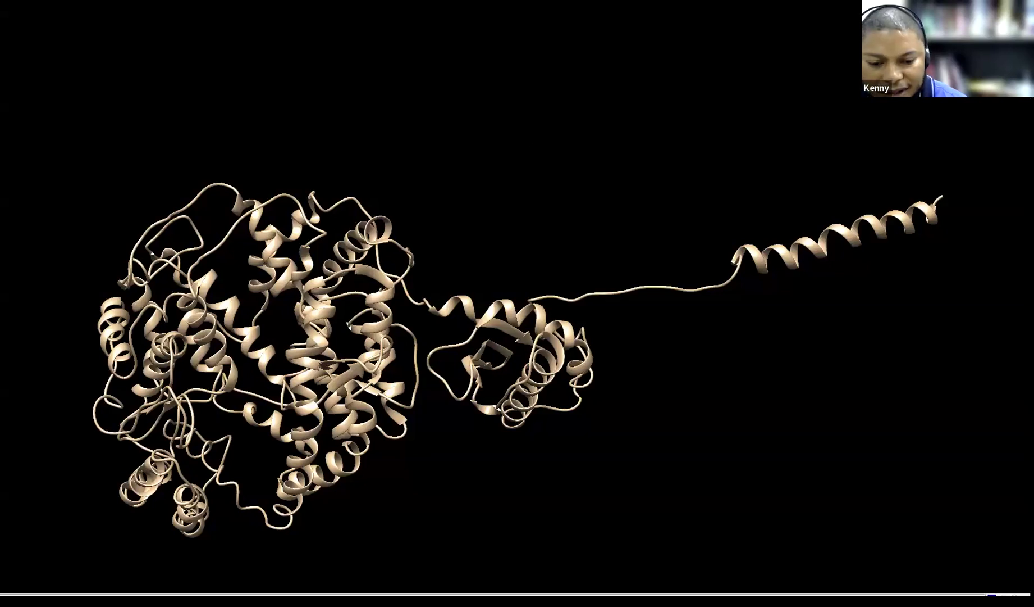
{"action": "key", "text": "alt+Tab"}
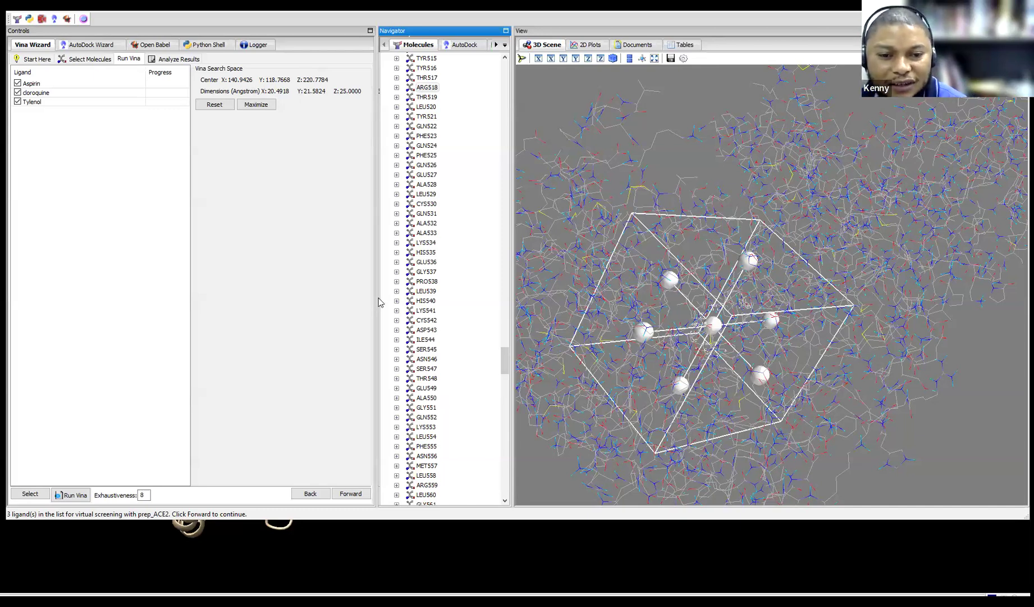
Run Vina on the three ligands and widen the panels to show the 27-pose results
{"action": "left_click_drag", "start_coordinate": [267, 297], "coordinate": [265, 296]}
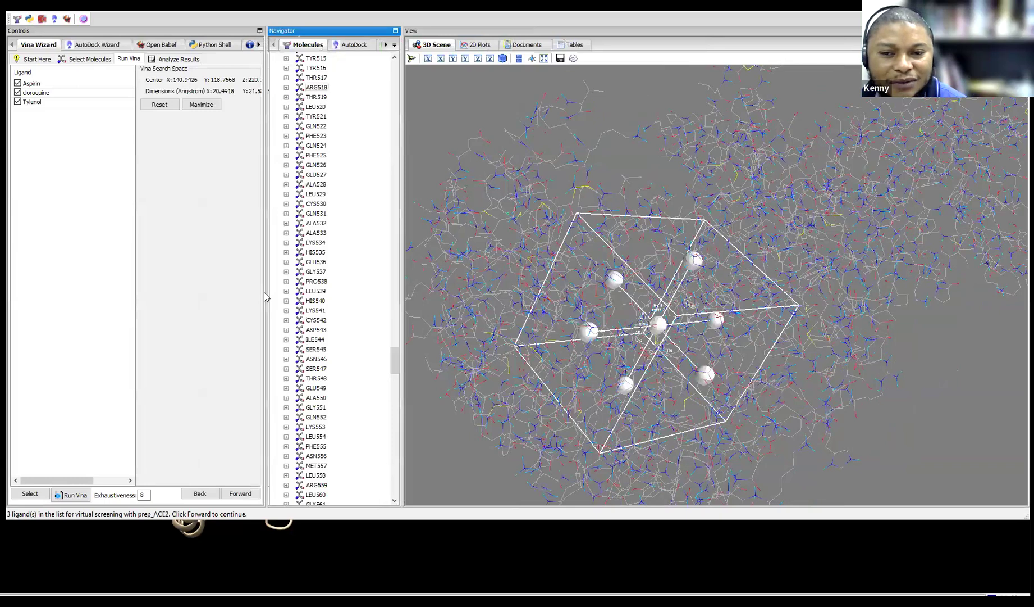
{"action": "left_click", "coordinate": [241, 494]}
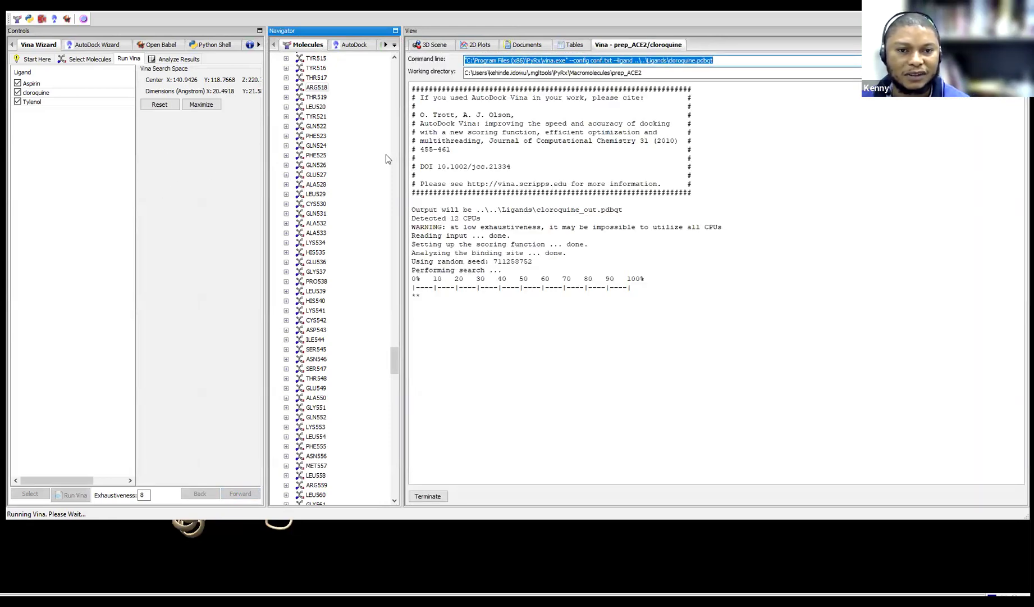
{"action": "left_click_drag", "start_coordinate": [402, 157], "coordinate": [509, 168]}
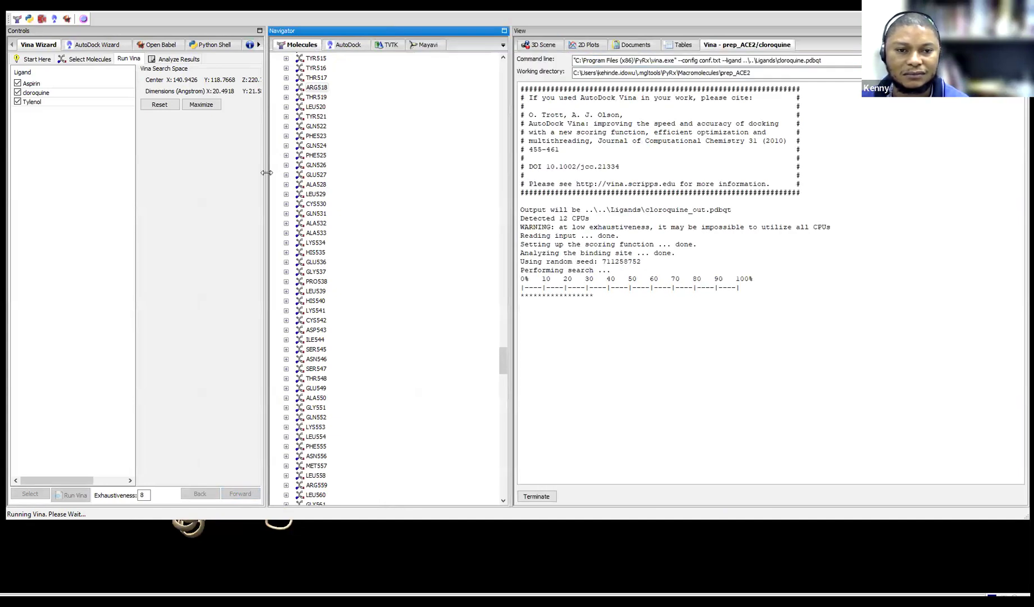
{"action": "left_click_drag", "start_coordinate": [308, 174], "coordinate": [352, 174]}
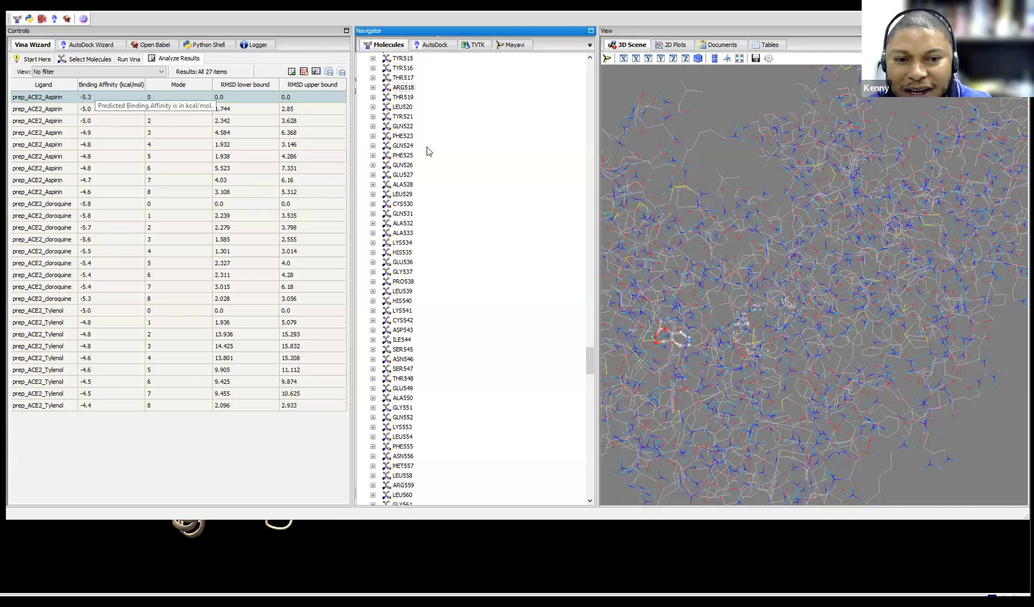
Enlarge the 3D view and step through Aspirin's poses starting from the -5.3 best mode
{"action": "left_click_drag", "start_coordinate": [578, 209], "coordinate": [397, 209]}
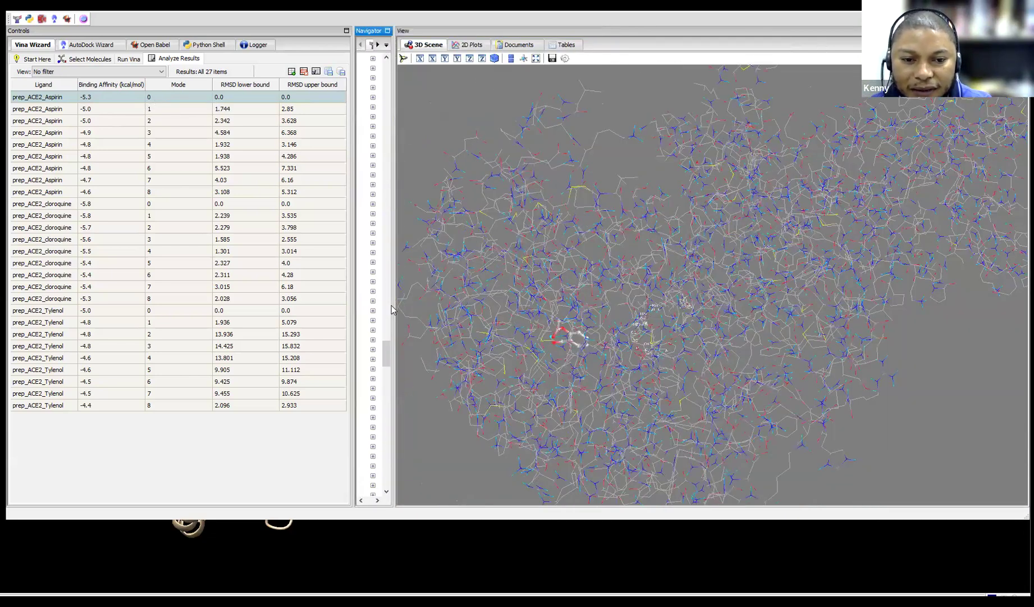
{"action": "left_click_drag", "start_coordinate": [683, 334], "coordinate": [682, 309]}
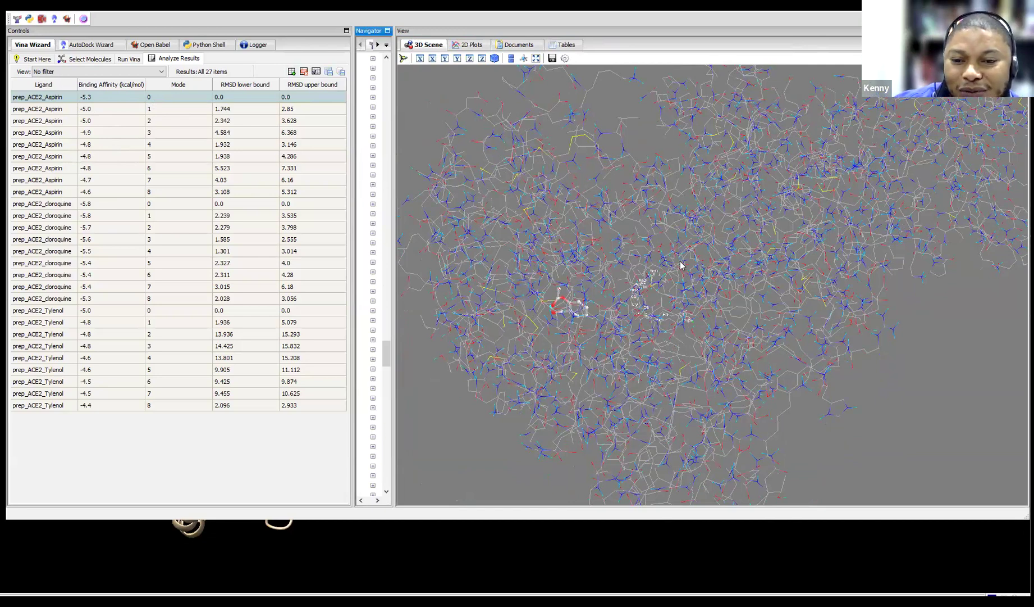
{"action": "left_click", "coordinate": [92, 100]}
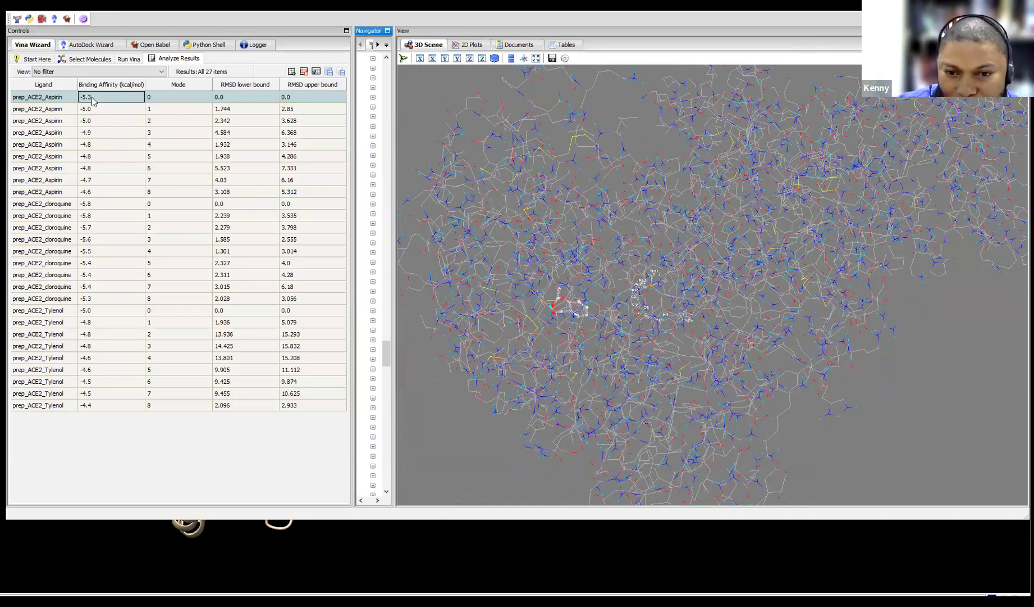
{"action": "key", "text": "Down"}
{"action": "key", "text": "Down"}
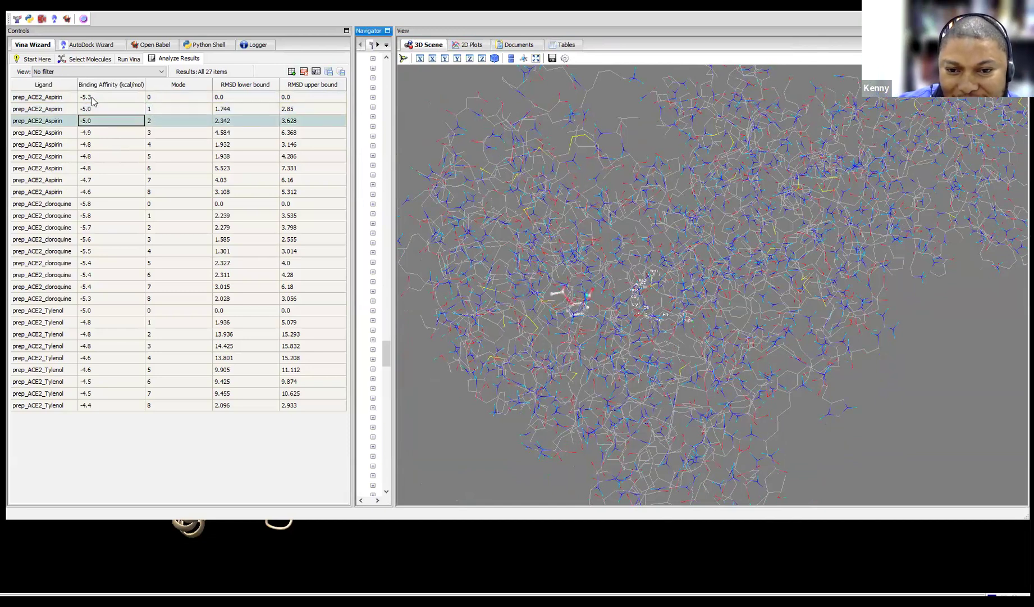
{"action": "key", "text": "Down"}
{"action": "key", "text": "Down"}
{"action": "key", "text": "Down"}
{"action": "key", "text": "Down"}
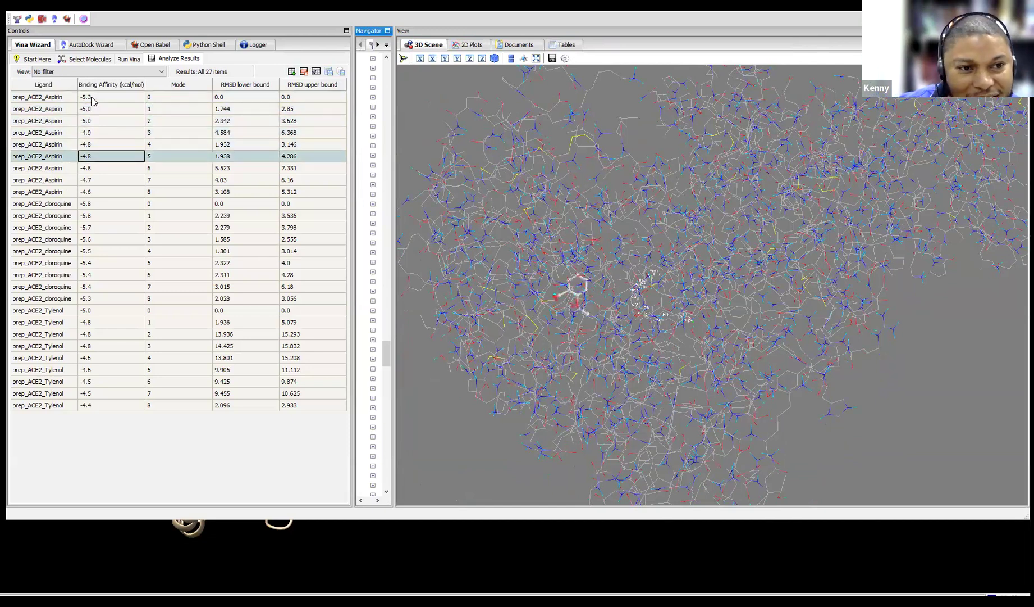
{"action": "key", "text": "Down"}
{"action": "key", "text": "Down"}
{"action": "key", "text": "Up"}
{"action": "key", "text": "Up"}
{"action": "key", "text": "Up"}
{"action": "key", "text": "Up"}
{"action": "key", "text": "Up"}
{"action": "key", "text": "Up"}
{"action": "key", "text": "Up"}
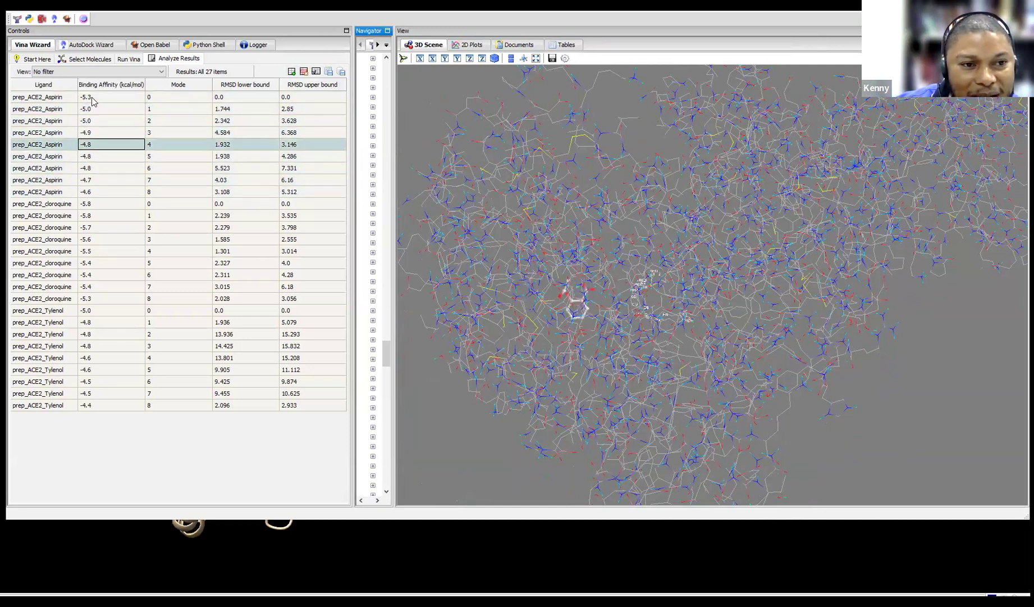
{"action": "key", "text": "Up"}
{"action": "key", "text": "Down"}
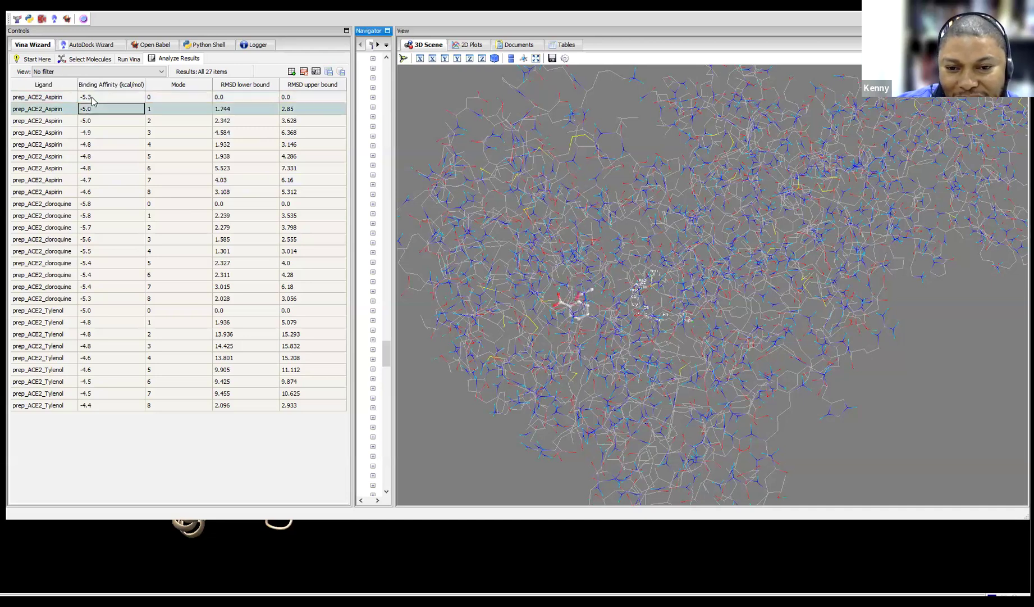
Restart at Aspirin's mode 0 and step down through modes 1, 2 and beyond
{"action": "left_click", "coordinate": [92, 99]}
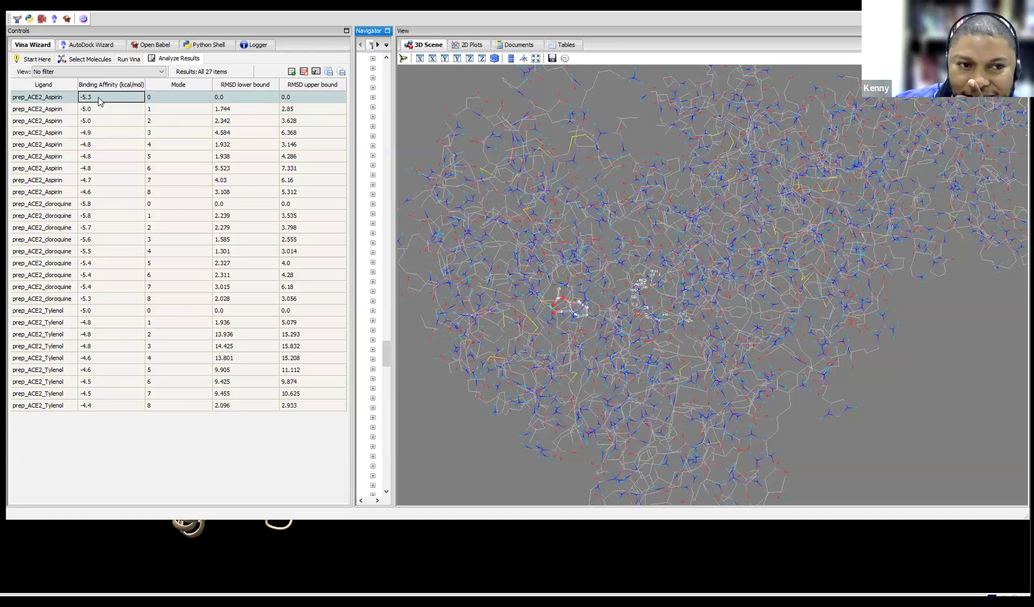
{"action": "key", "text": "Down"}
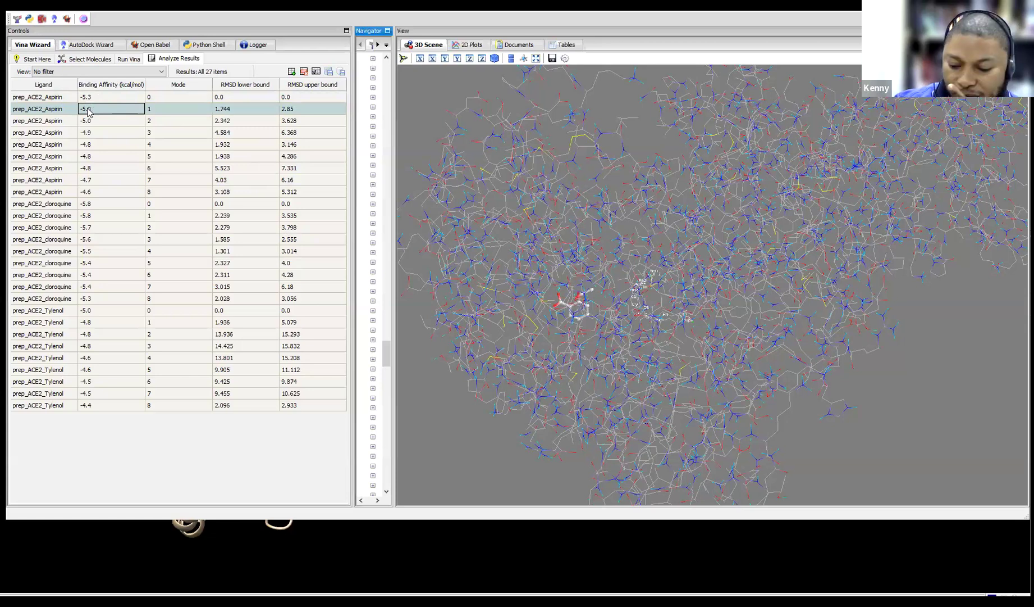
{"action": "key", "text": "Down"}
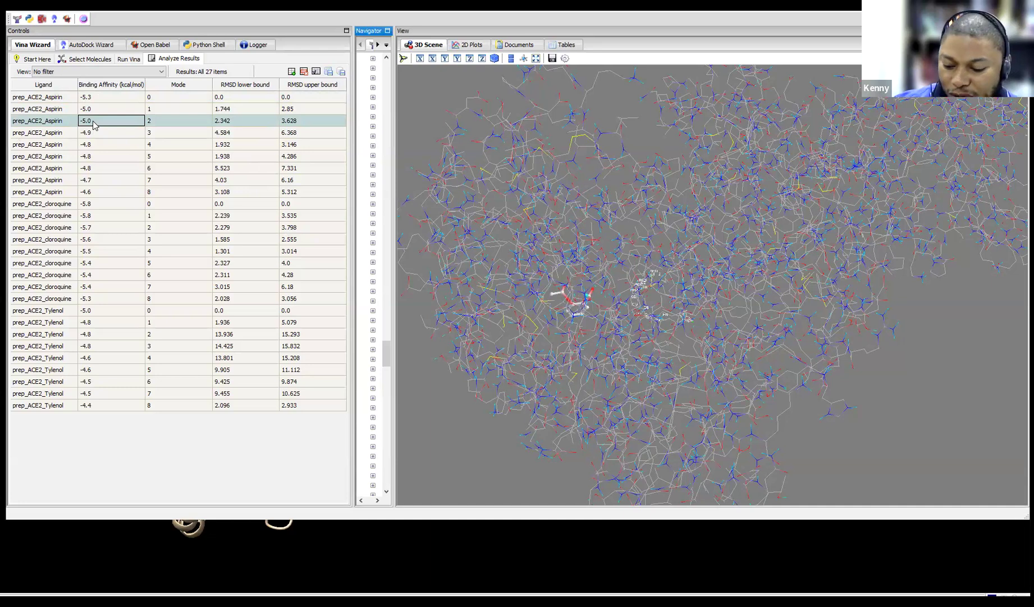
{"action": "key", "text": "Down"}
{"action": "key", "text": "Down"}
{"action": "key", "text": "Down"}
{"action": "key", "text": "Down"}
{"action": "key", "text": "Down"}
{"action": "key", "text": "Down"}
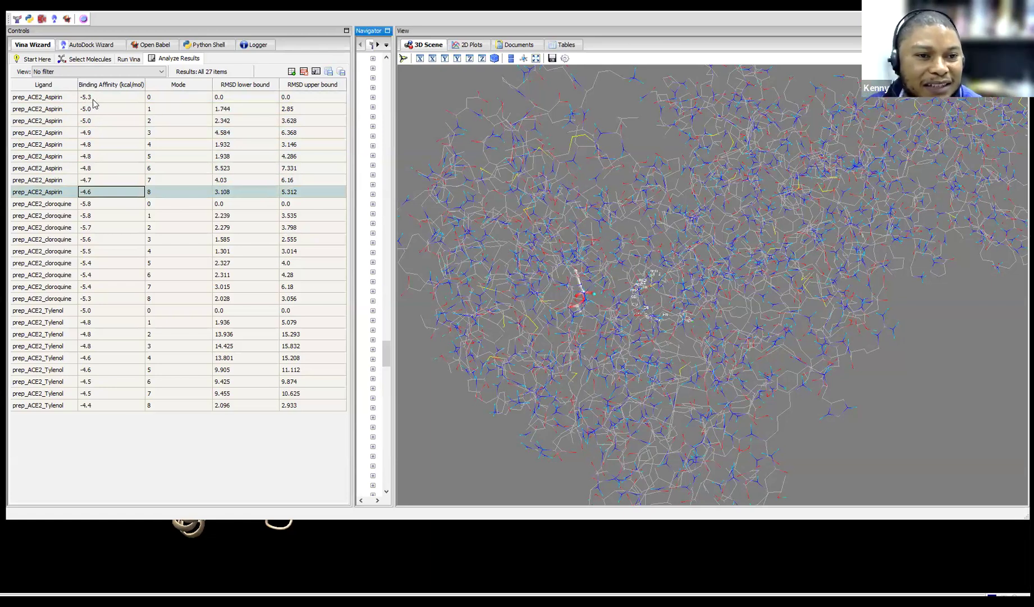
Show Aspirin's best pose, then chloroquine's -5.8 pose, Tylenol's mode 1, and chloroquine again
{"action": "left_click", "coordinate": [92, 99]}
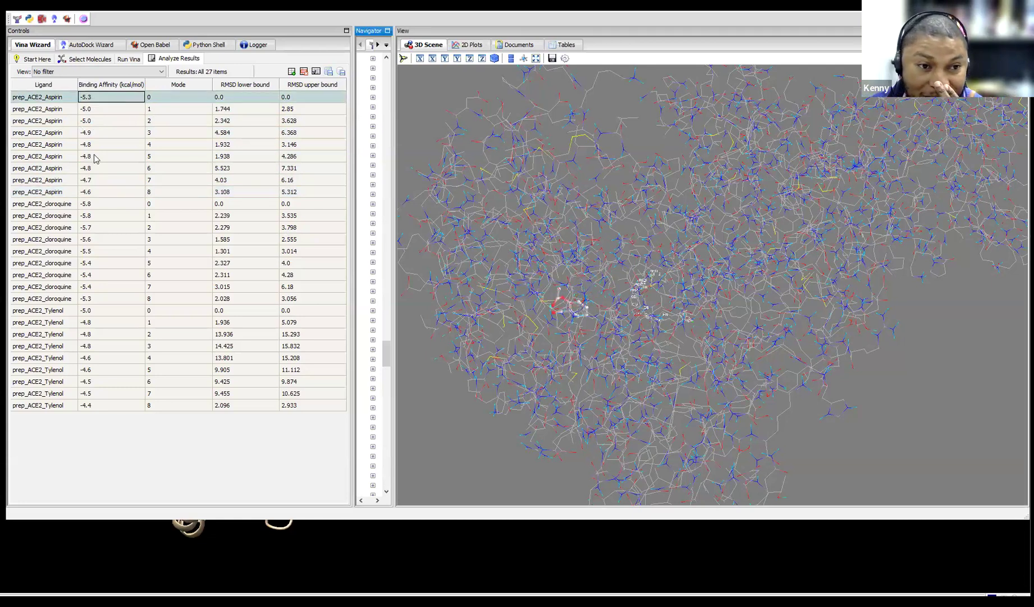
{"action": "left_click", "coordinate": [56, 205]}
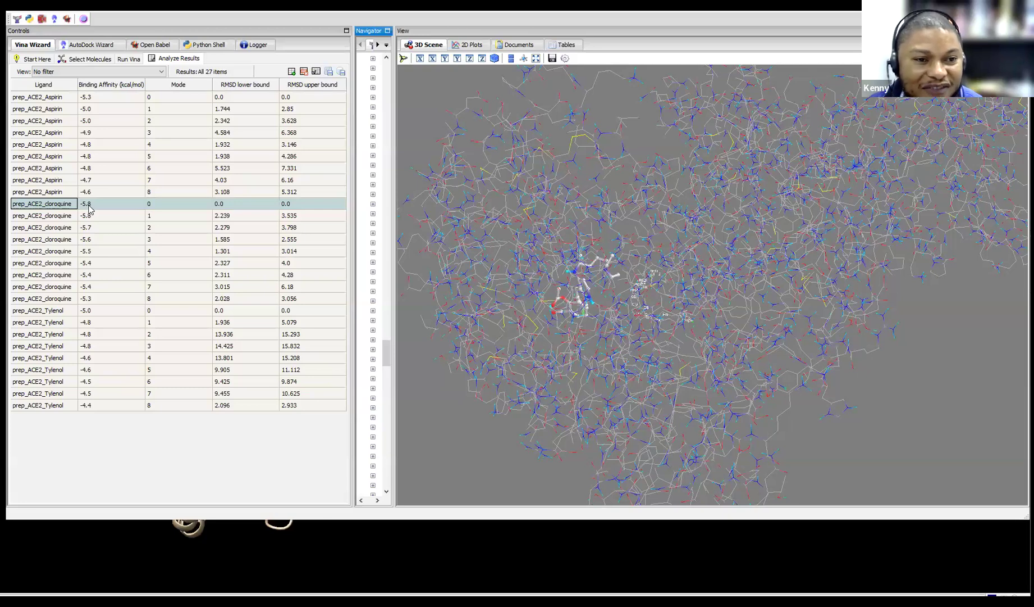
{"action": "left_click", "coordinate": [86, 324]}
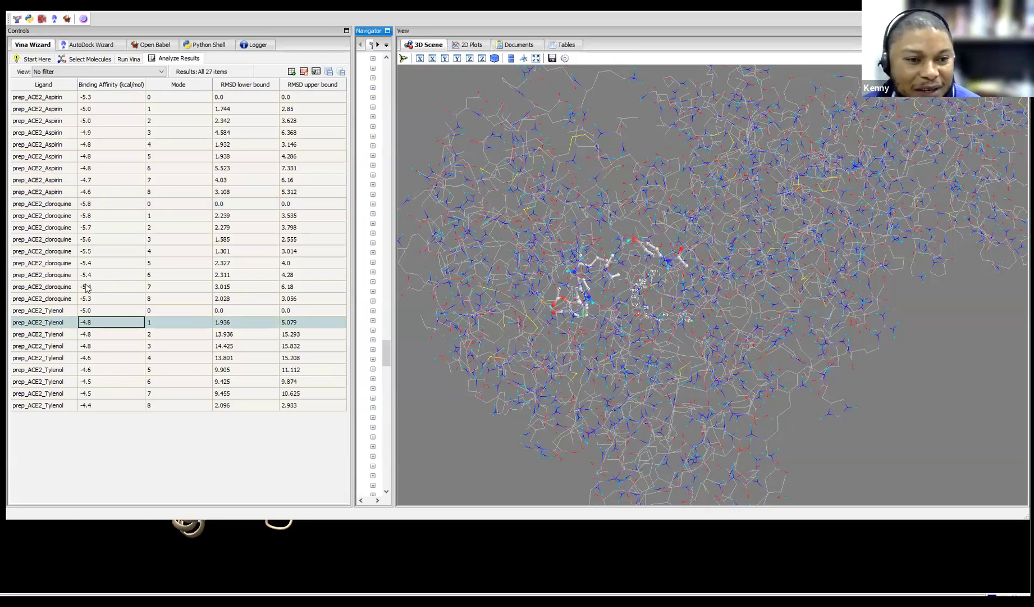
{"action": "left_click", "coordinate": [84, 205]}
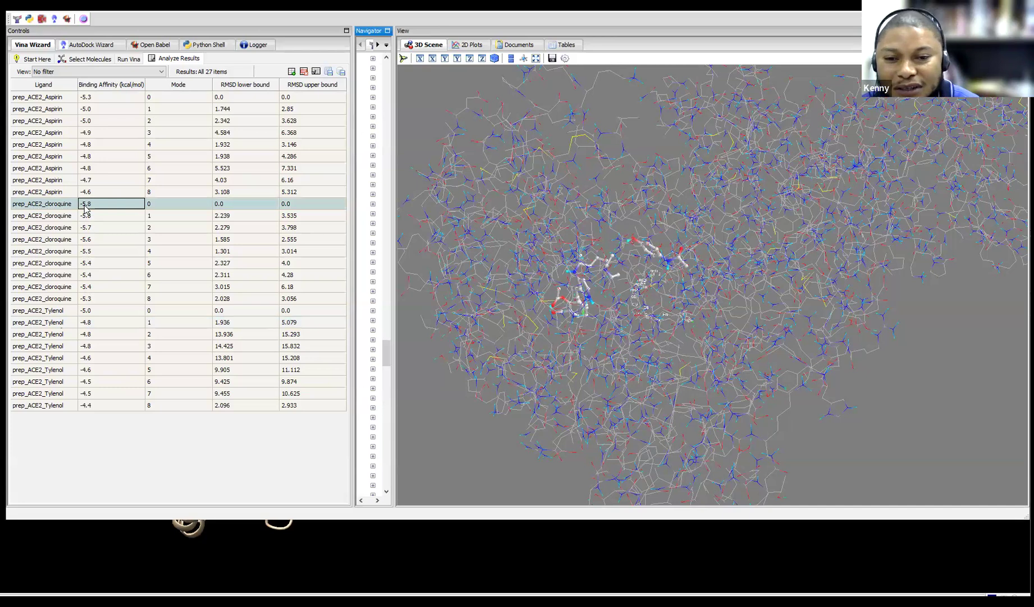